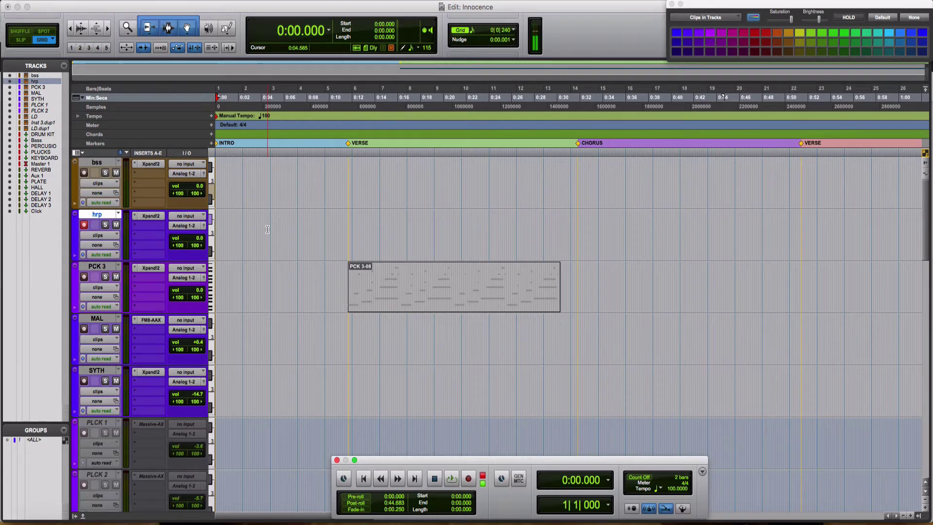
# Step: Record a MIDI part on the hrp track from the session start and play the take back
pyautogui.press('super+space')
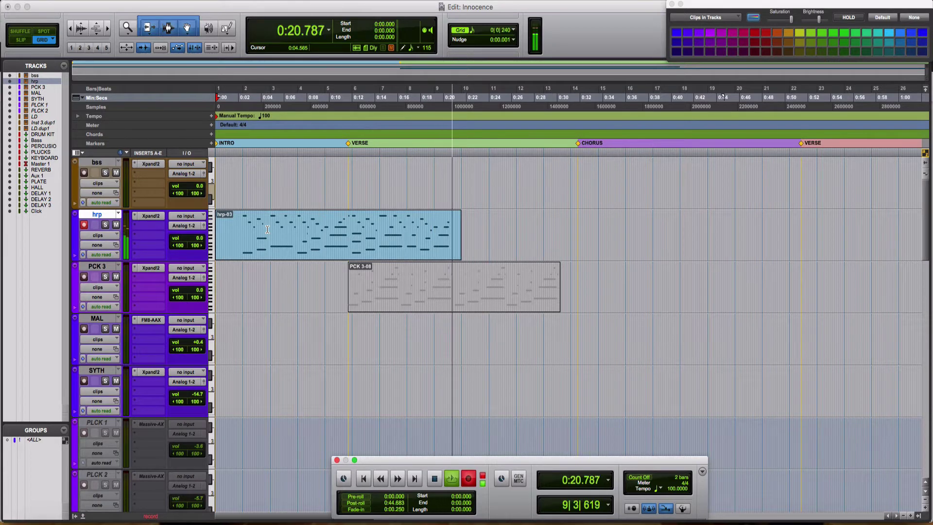
pyautogui.press('space')
pyautogui.press('space')
# Step: Quantize the recorded hrp clip's note starts to a 1/16 note grid, preserving note duration
pyautogui.click(271, 246)
pyautogui.press('super+bracketright')
pyautogui.press('super+bracketright')
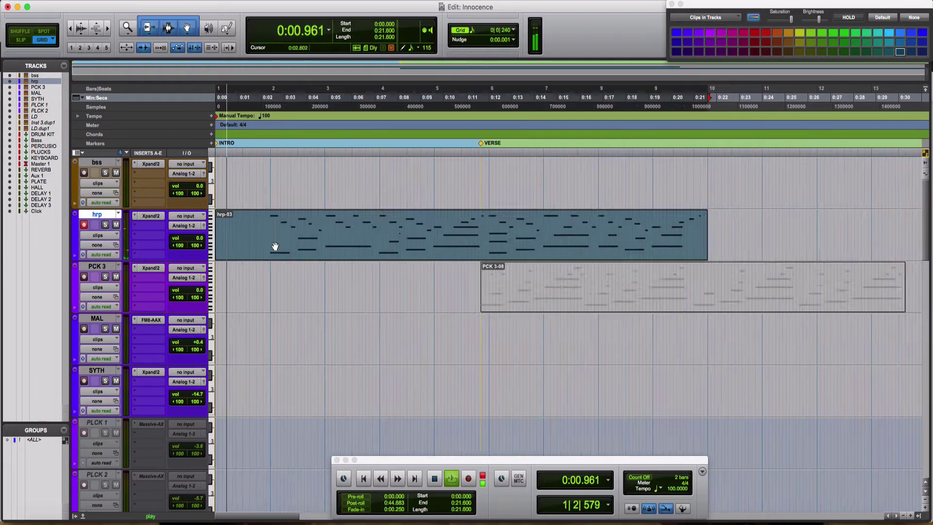
pyautogui.hotkey('alt', '0')
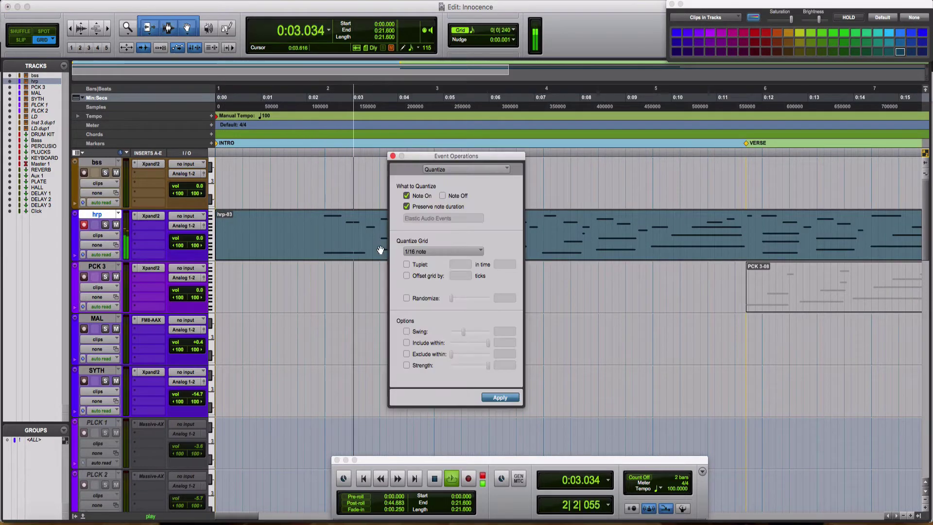
pyautogui.press('Return')
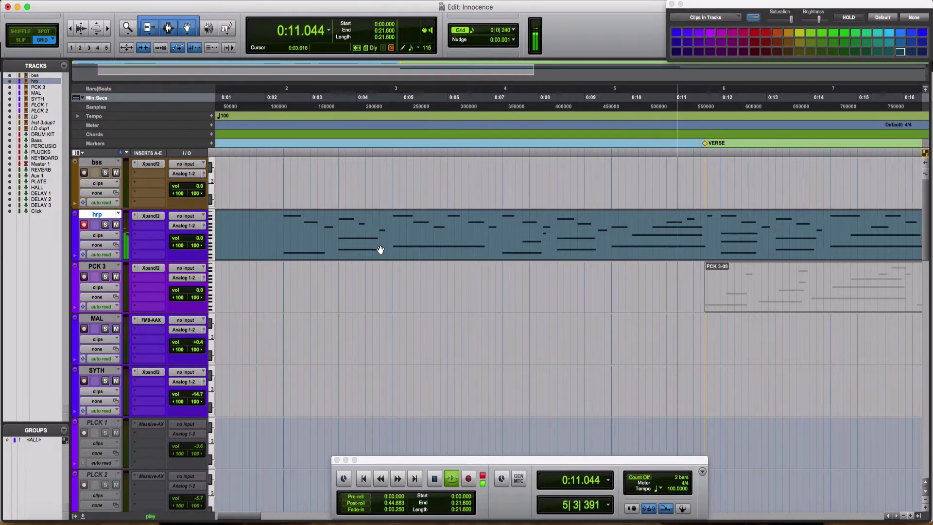
# Step: Cut the hrp clip at bar 6 (0:12.000) and delete everything after it
pyautogui.press('space')
pyautogui.click(723, 224)
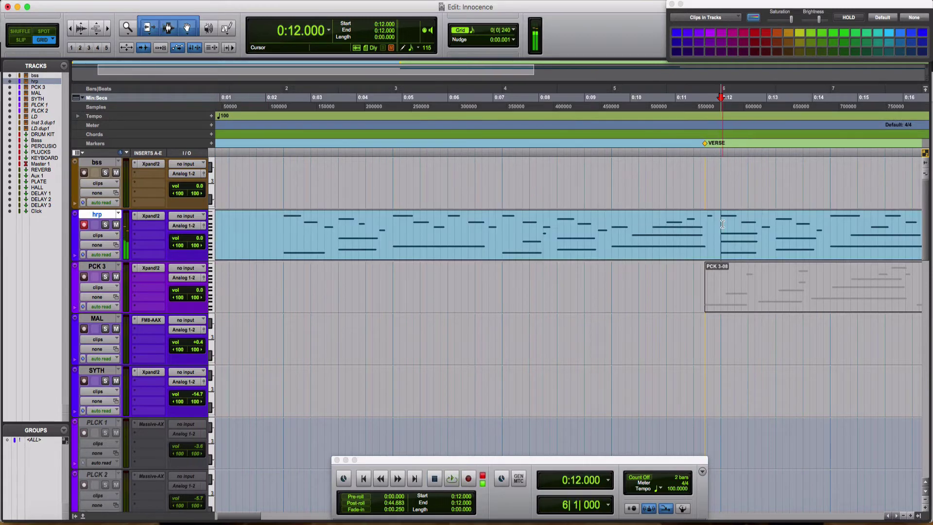
pyautogui.click(745, 257)
pyautogui.press('Delete')
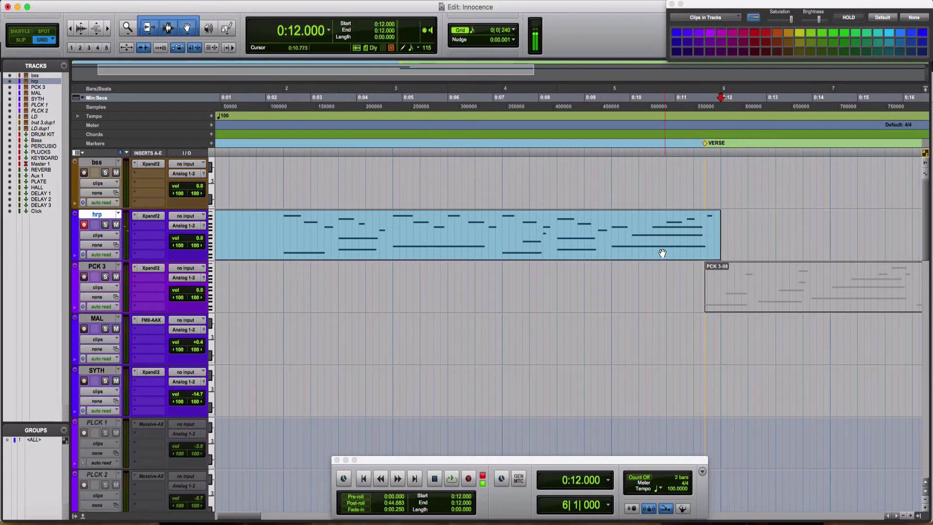
# Step: Separate the hrp clip at bar 2 and duplicate its four-bar part so the copy starts at bar 6
pyautogui.click(302, 250)
pyautogui.press('space')
pyautogui.press('super+d')
pyautogui.press('super+bracketleft')
pyautogui.press('super+bracketleft')
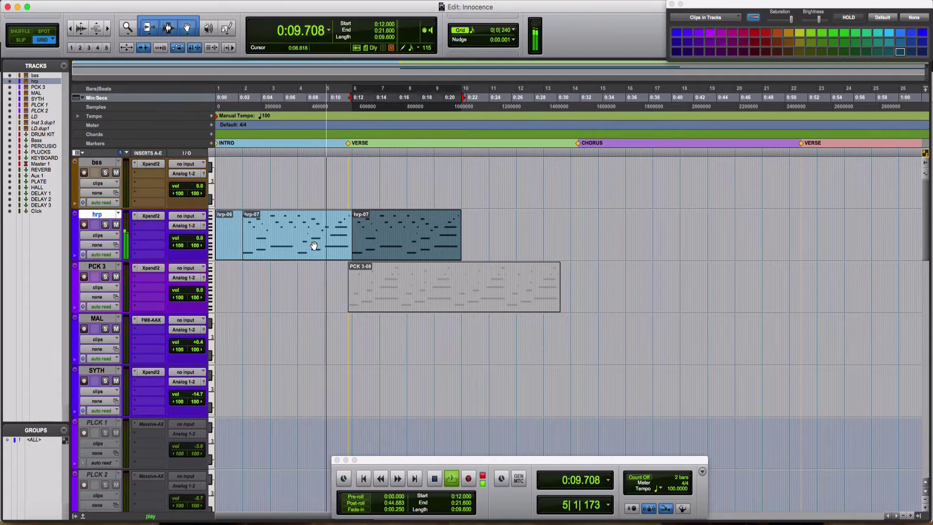
# Step: Consolidate the two adjacent four-bar hrp clips into one clip from bar 2 to bar 10
pyautogui.click(313, 246)
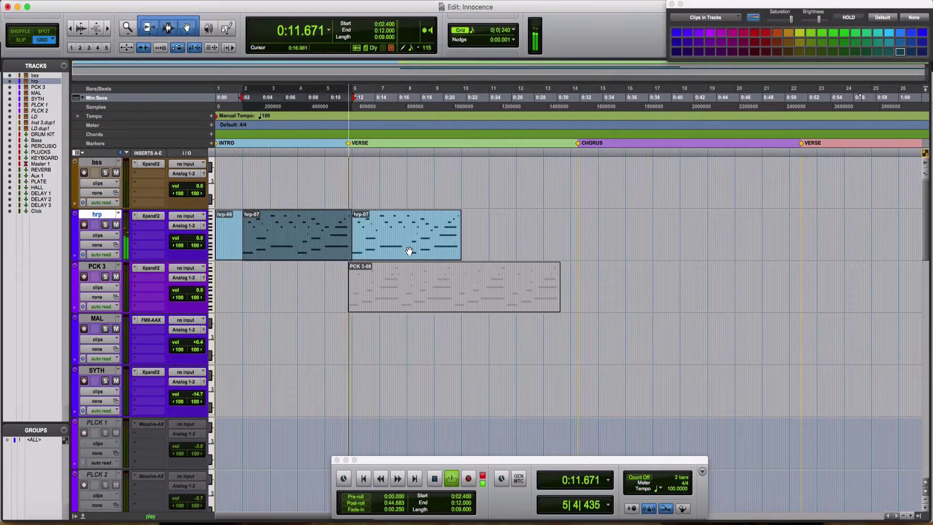
pyautogui.keyDown('shift'); pyautogui.click(409, 251); pyautogui.keyUp('shift')
pyautogui.hotkey('alt', 'shift', '3')
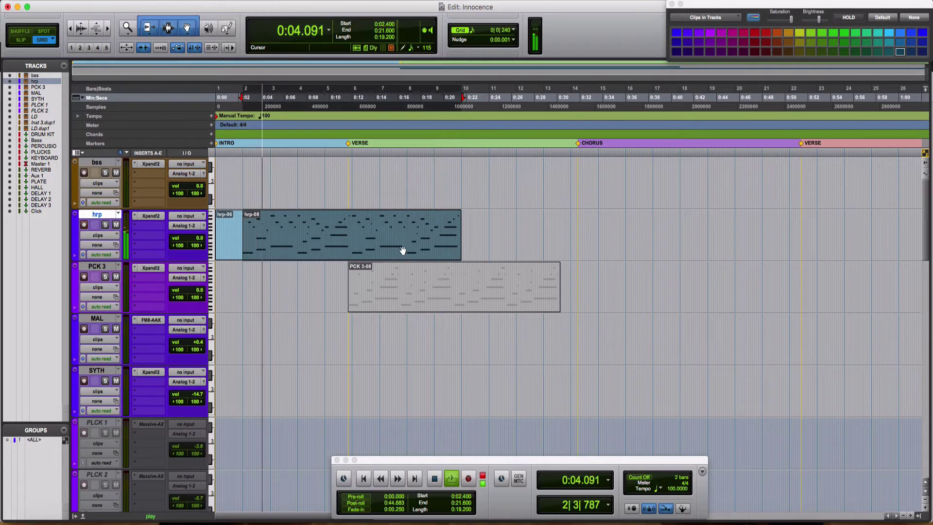
# Step: Move the consolidated hrp clip to bar 6 and duplicate it directly behind at bar 14
pyautogui.press('space')
pyautogui.click(288, 250)
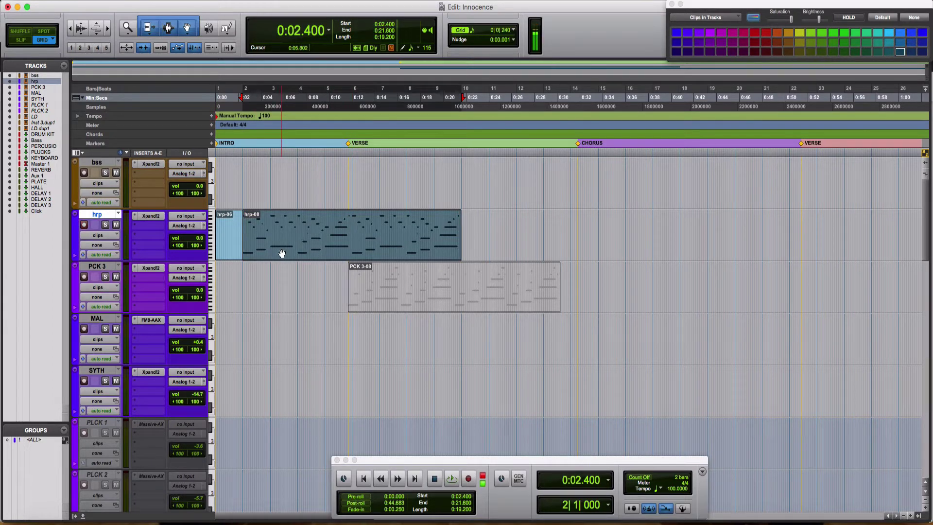
pyautogui.moveTo(282, 253); pyautogui.dragTo(391, 240)
pyautogui.press('super+d')
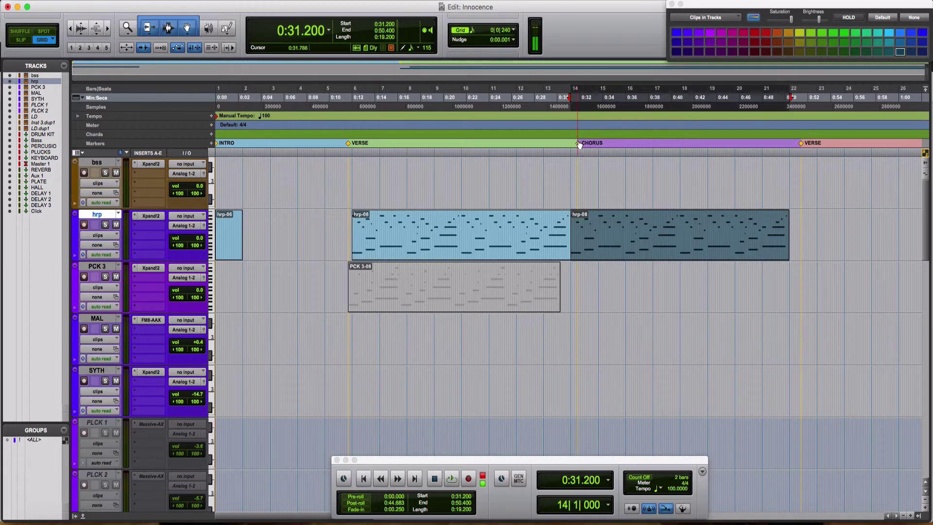
# Step: Delete the hrp clip in the verse and the leftover one-bar clip at the intro, keeping the chorus copy
pyautogui.click(545, 244)
pyautogui.press('Delete')
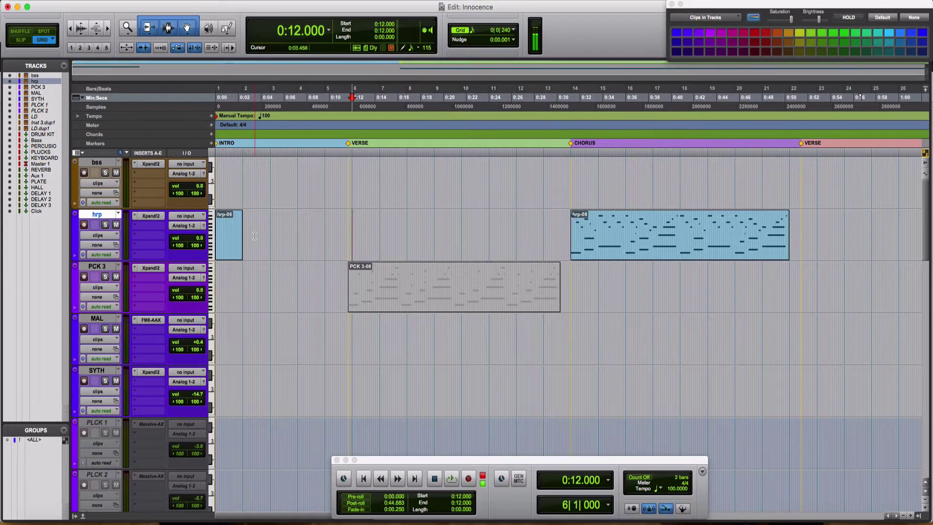
pyautogui.click(235, 242)
pyautogui.press('Delete')
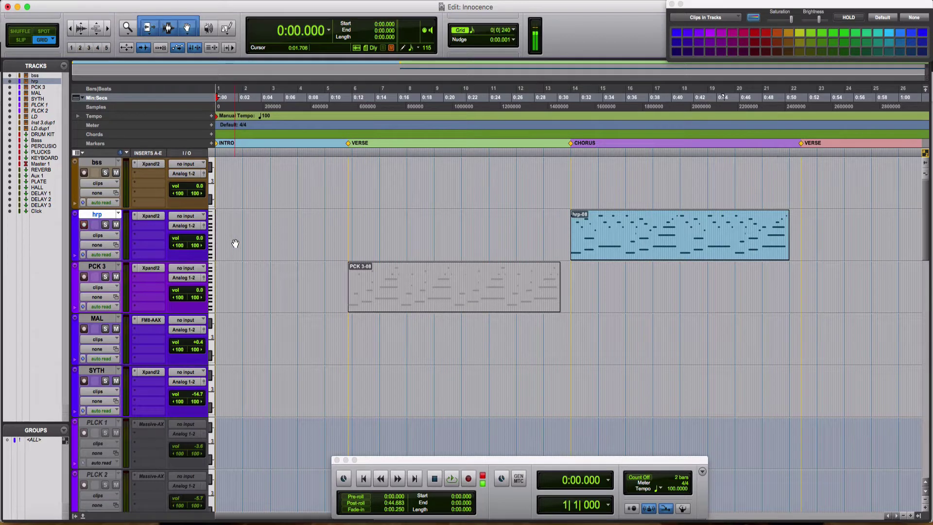
pyautogui.press('super+space')
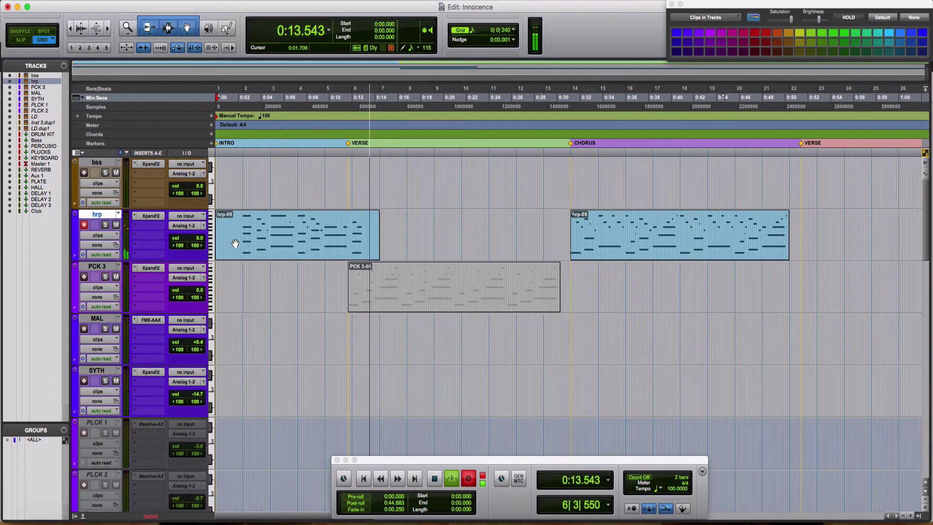
pyautogui.press('space')
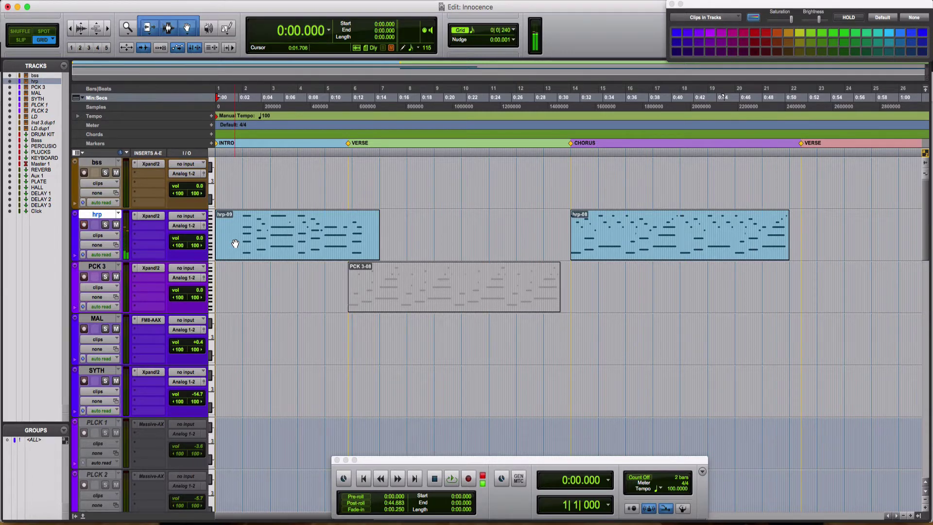
pyautogui.hscroll(2, 235, 243)
pyautogui.click(277, 246)
pyautogui.press('Delete')
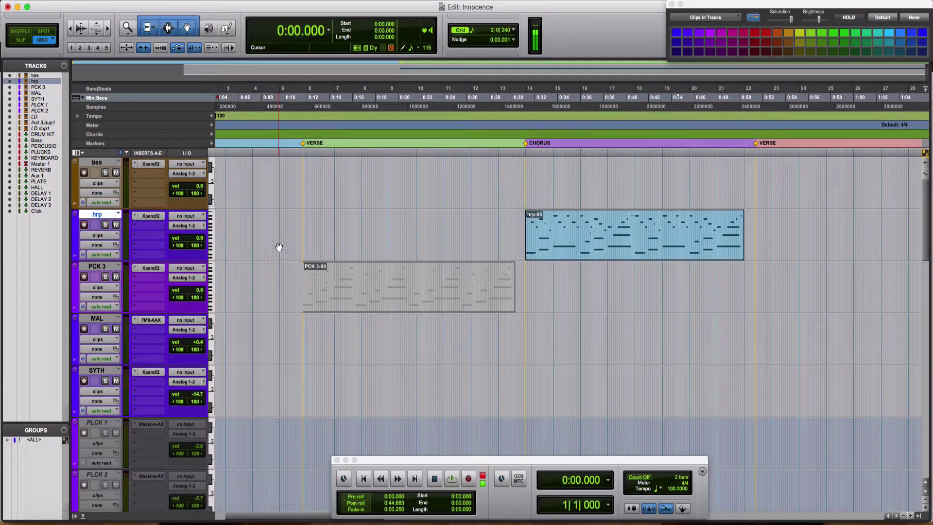
# Step: Record a chord part on the hrp track from the session start through about bar 10 and play it back
pyautogui.press('super+space')
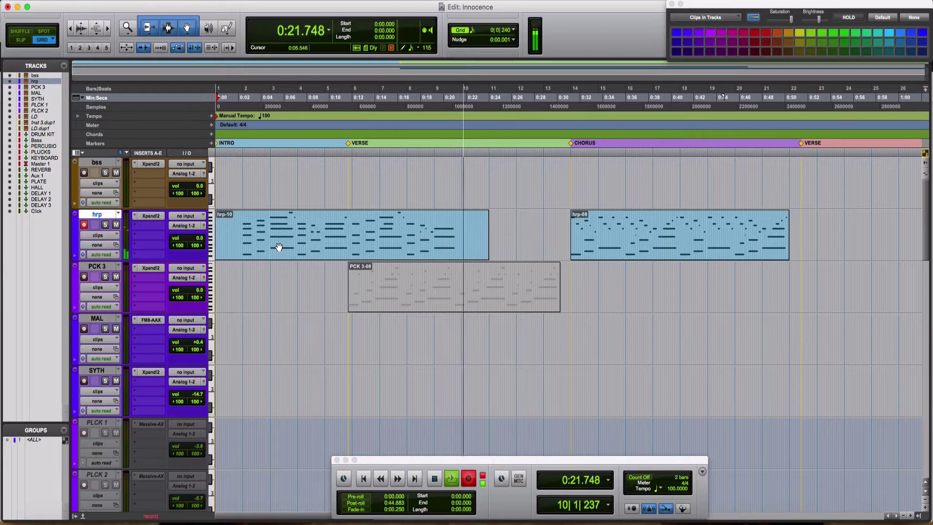
pyautogui.press('space')
pyautogui.press('space')
# Step: Quantize the newly recorded chord clip on the hrp track
pyautogui.click(302, 244)
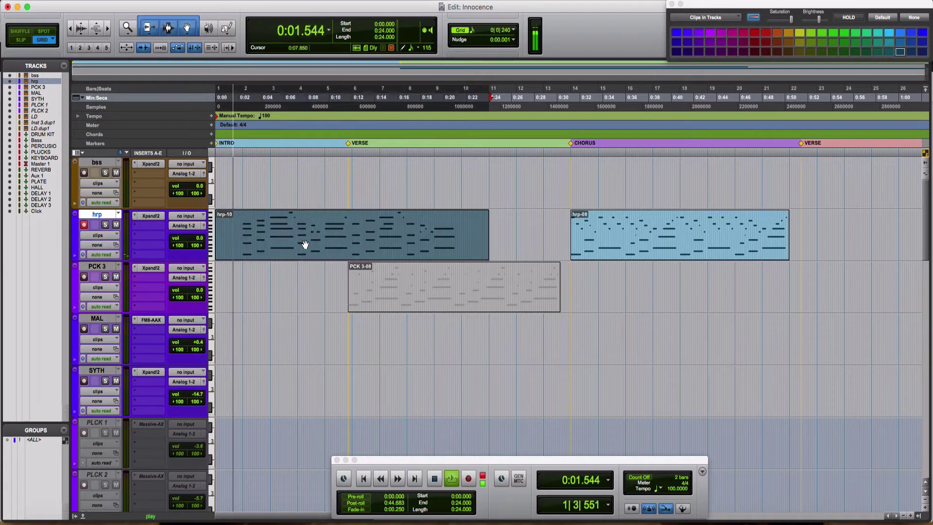
pyautogui.hotkey('alt', '0')
pyautogui.hotkey('alt', '0')
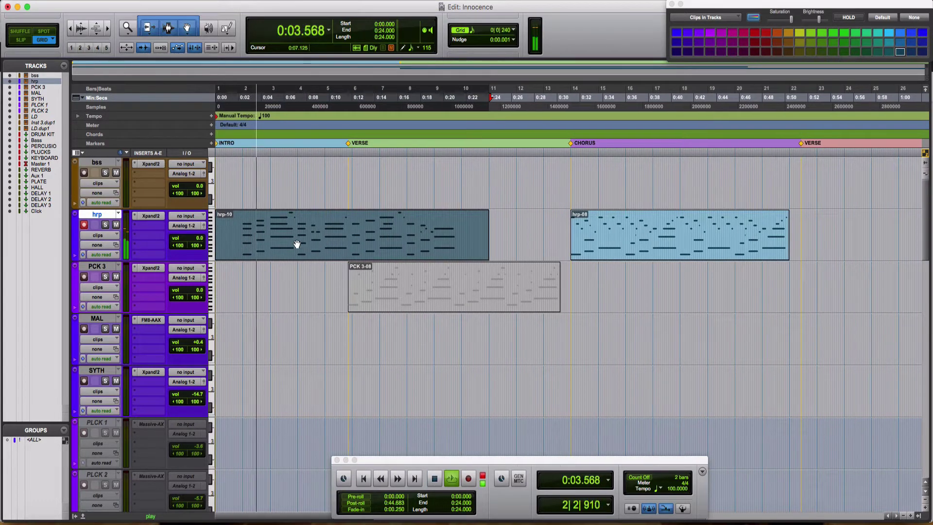
# Step: Separate the chord clip on the hrp track at bar 2 and at bar 10
pyautogui.click(242, 218)
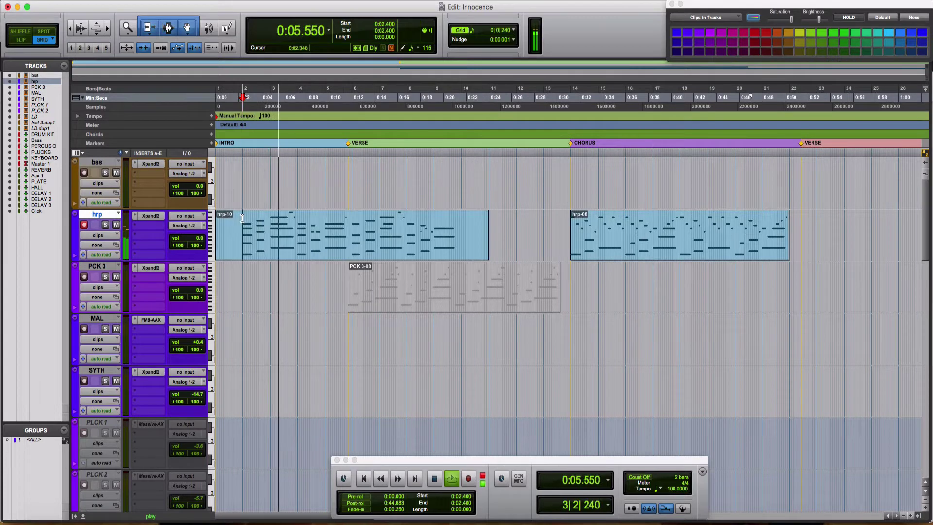
pyautogui.press('super+e')
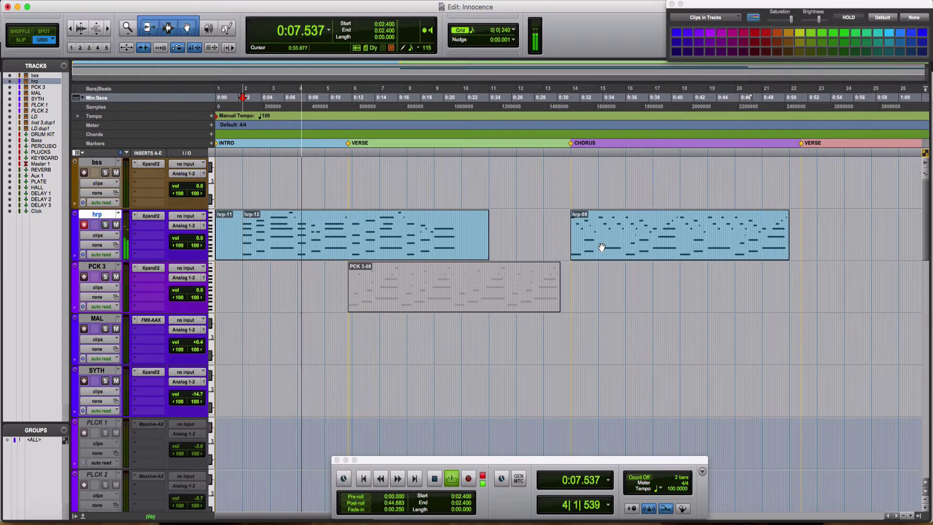
pyautogui.click(461, 219)
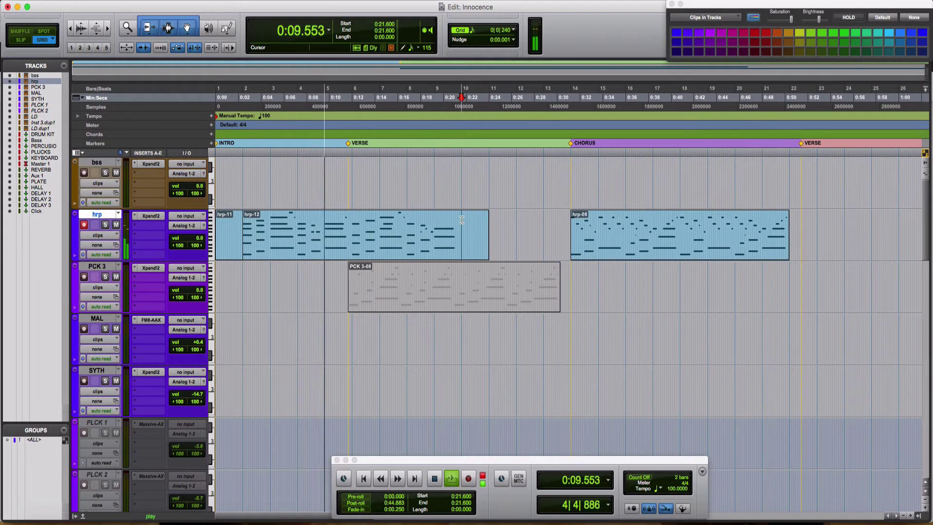
pyautogui.press('super+e')
# Step: Shift the chorus hrp clip one bar later to bar 15 and move the eight-bar chord clip to bar 6
pyautogui.moveTo(602, 246); pyautogui.dragTo(625, 240)
pyautogui.click(371, 249)
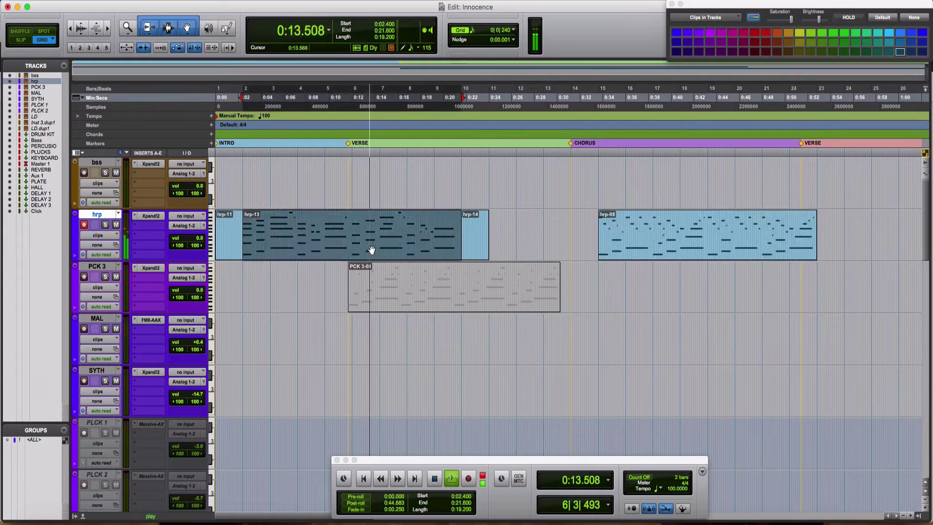
pyautogui.moveTo(371, 249); pyautogui.dragTo(479, 235)
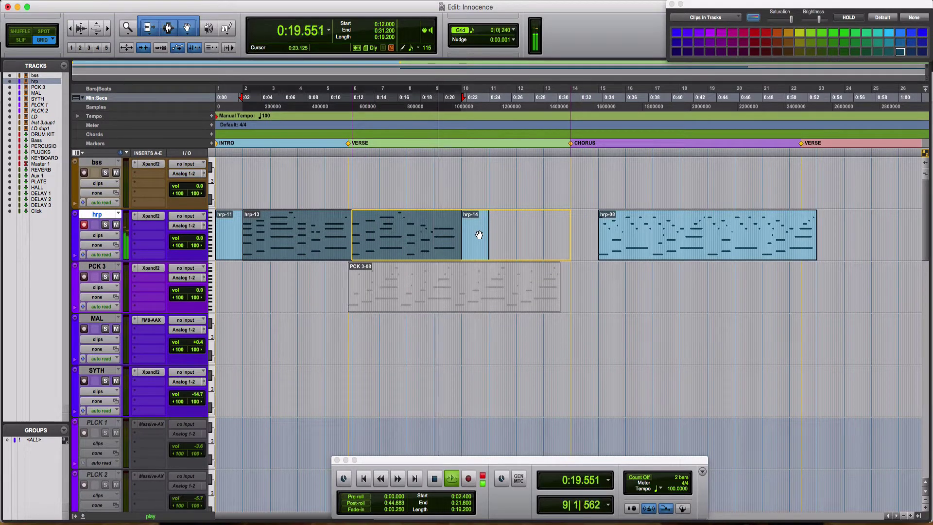
pyautogui.moveTo(479, 235); pyautogui.dragTo(479, 235)
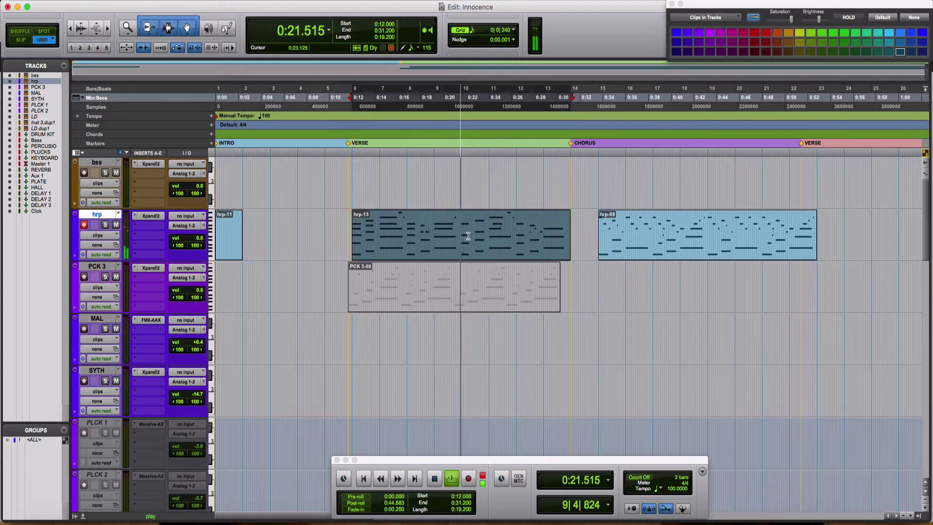
# Step: Move the VERSE marker to the start of the chord clip and bring the chorus hrp clip back to bar 14
pyautogui.press('space')
pyautogui.moveTo(350, 147); pyautogui.dragTo(352, 147)
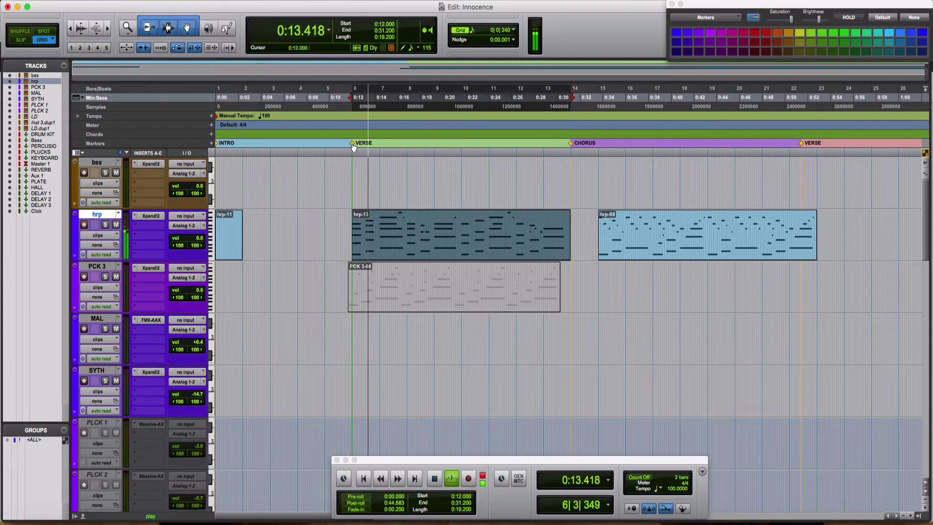
pyautogui.moveTo(634, 246); pyautogui.dragTo(609, 247)
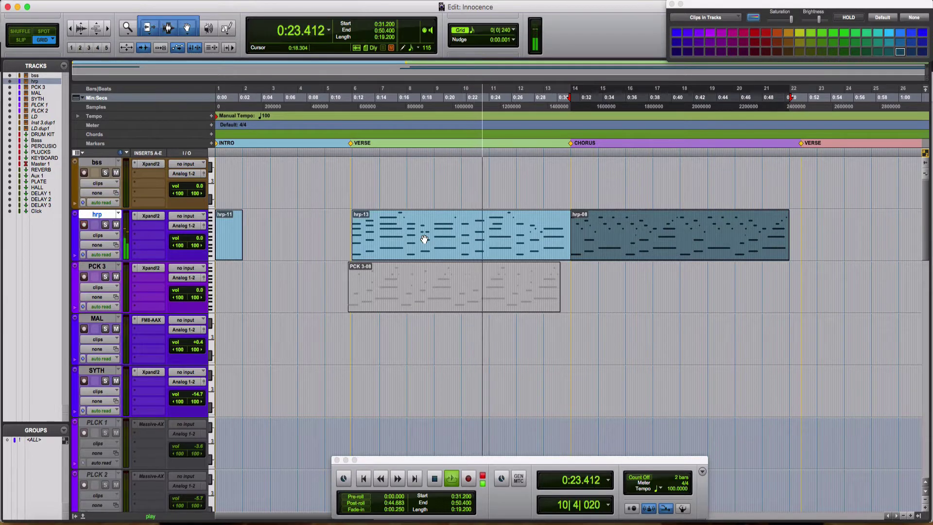
# Step: Move the muted PCK 3 clip to the chorus start at bar 14 (0:31.200)
pyautogui.click(423, 303)
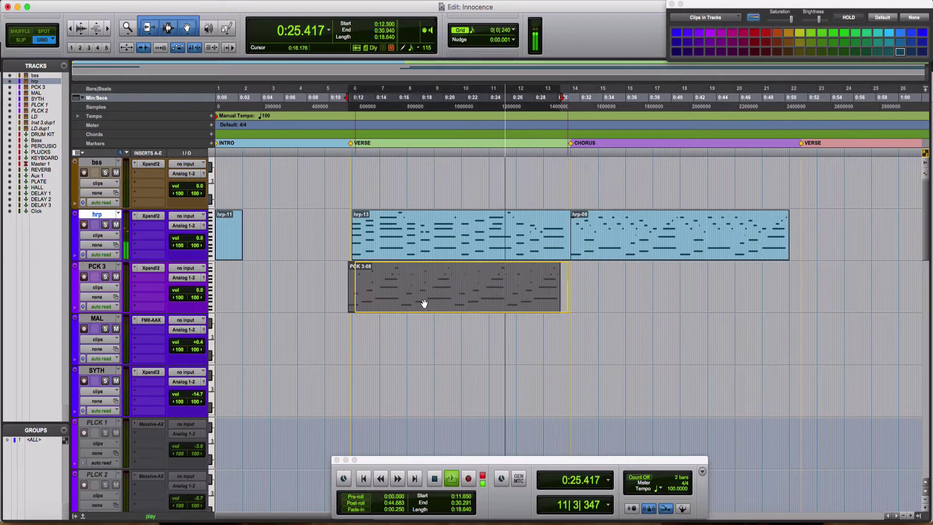
pyautogui.moveTo(416, 304); pyautogui.dragTo(632, 283)
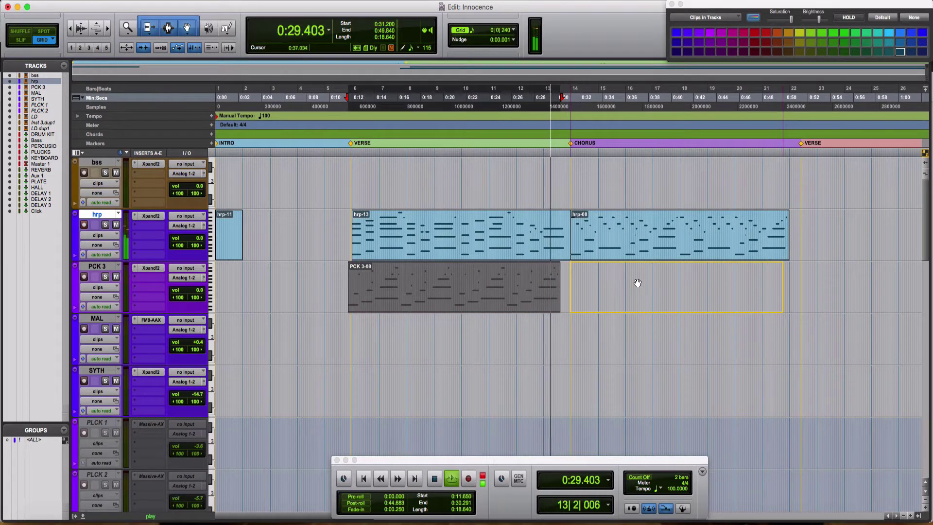
pyautogui.moveTo(637, 282); pyautogui.dragTo(637, 284)
# Step: Listen from the VERSE marker, from the chorus clip, and from bar 13 across the verse-to-chorus transition
pyautogui.press('.')
pyautogui.press('2')
pyautogui.press('.')
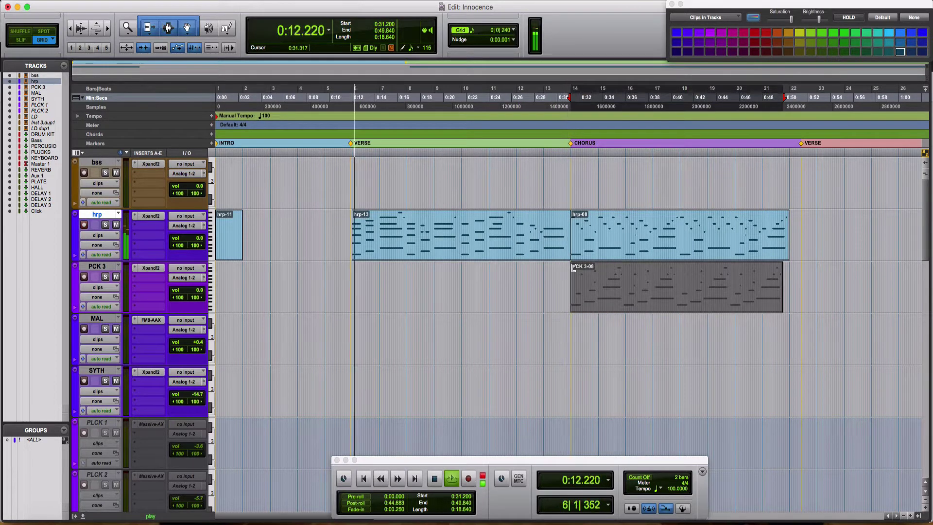
pyautogui.press('space')
pyautogui.click(592, 256)
pyautogui.press('space')
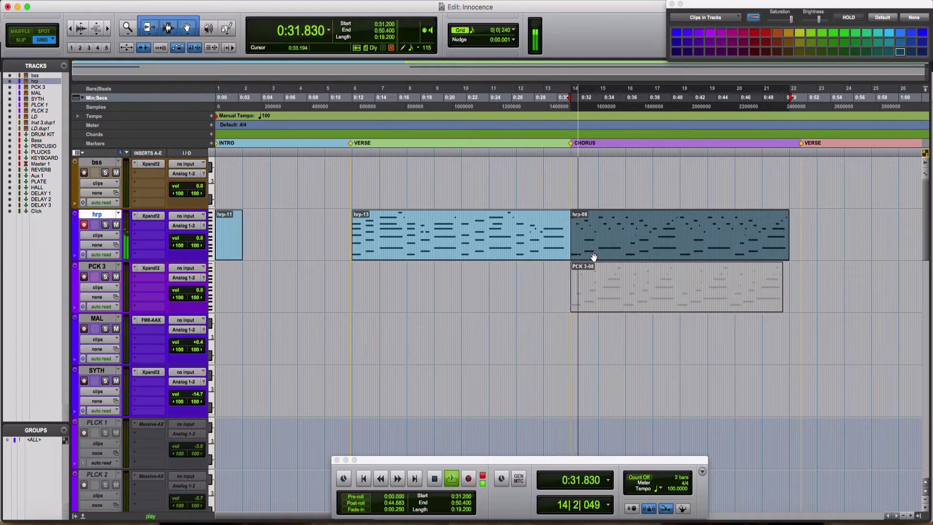
pyautogui.press('space')
pyautogui.click(545, 227)
pyautogui.press('space')
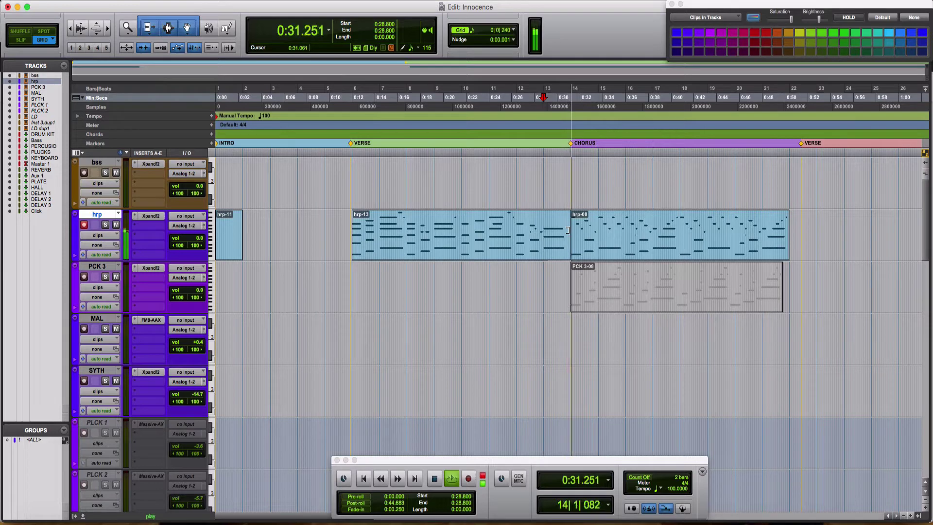
pyautogui.press('space')
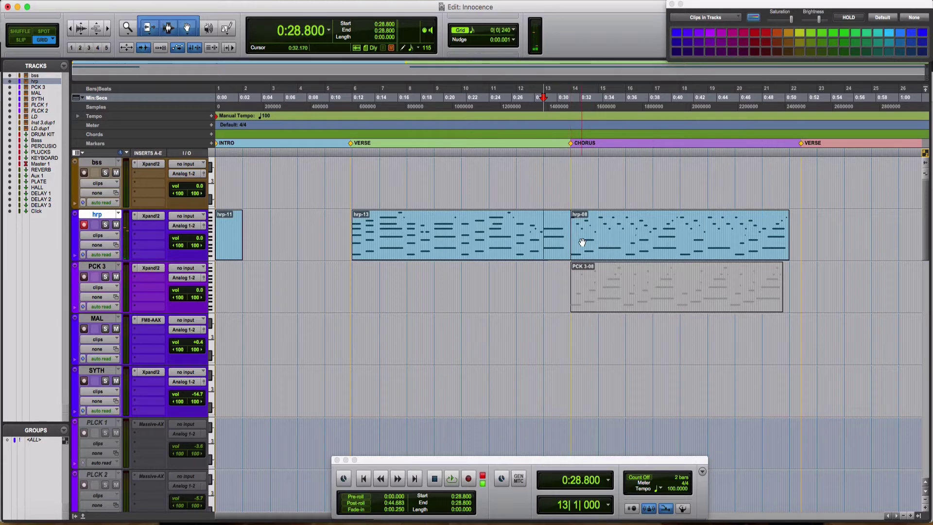
# Step: Trim the start of the chorus hrp clip to 0:32.400, half a bar after the CHORUS marker
pyautogui.press('super+bracketright')
pyautogui.press('super+bracketright')
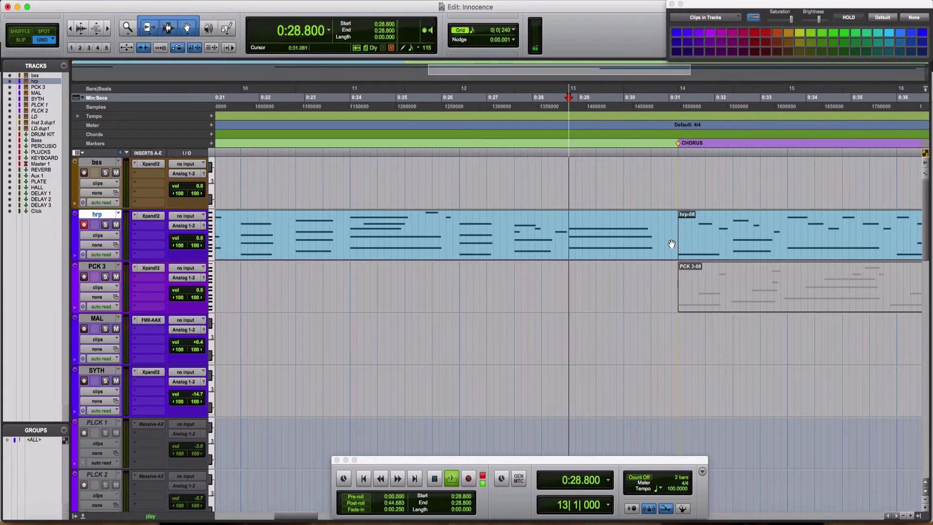
pyautogui.moveTo(679, 245); pyautogui.dragTo(733, 248)
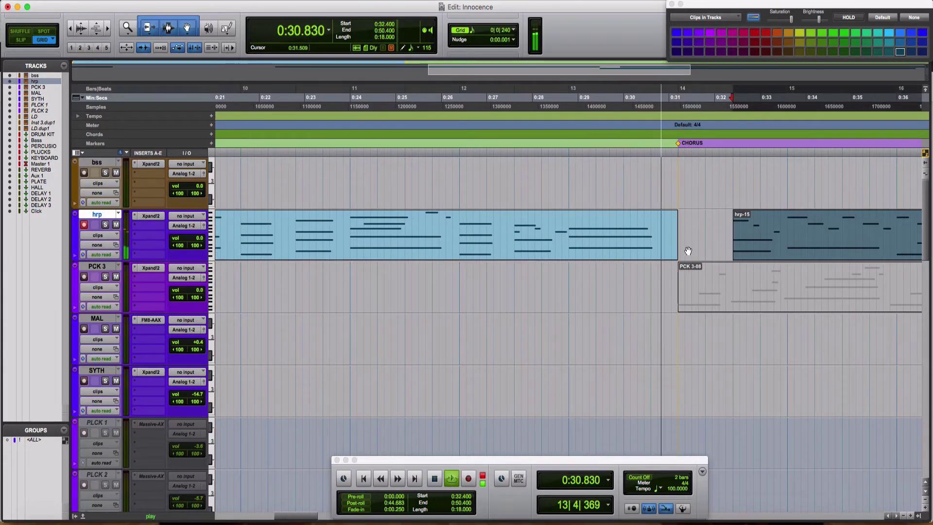
# Step: Record the missing hrp notes into the gap after the CHORUS marker, starting the pass from bar 13 (0:28.800)
pyautogui.press('space')
pyautogui.click(571, 231)
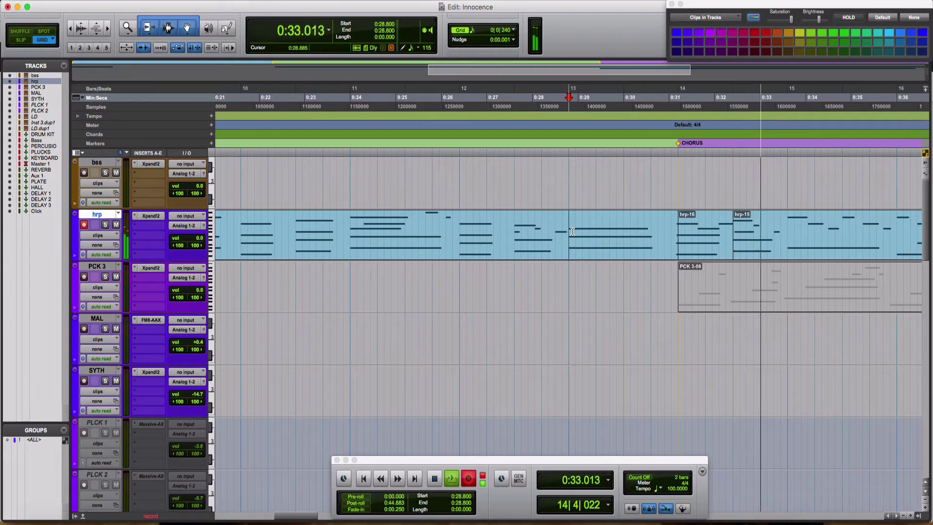
pyautogui.press('space')
# Step: Open the chorus hrp clip in the MIDI Editor and remove the short overlapping duplicate of the highest note at bar 14, beat 3
pyautogui.press('space')
pyautogui.doubleClick(748, 236)
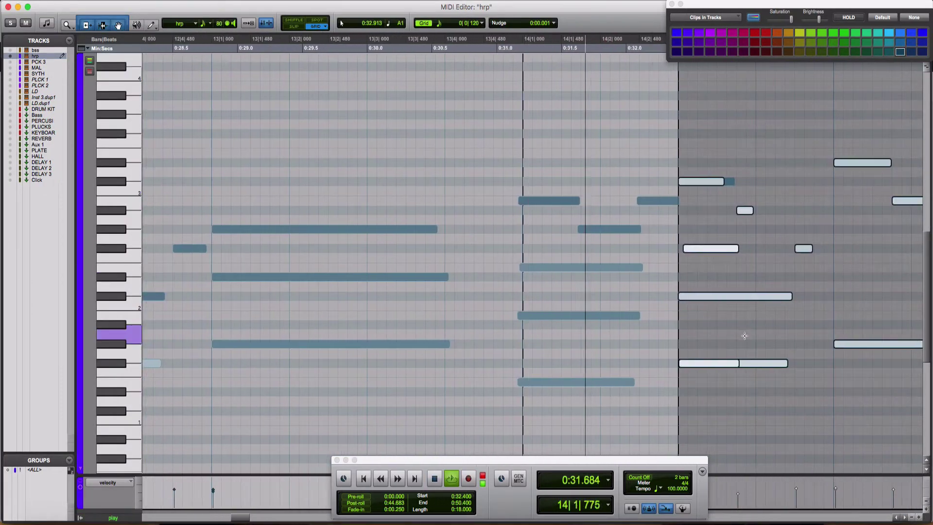
pyautogui.click(680, 311)
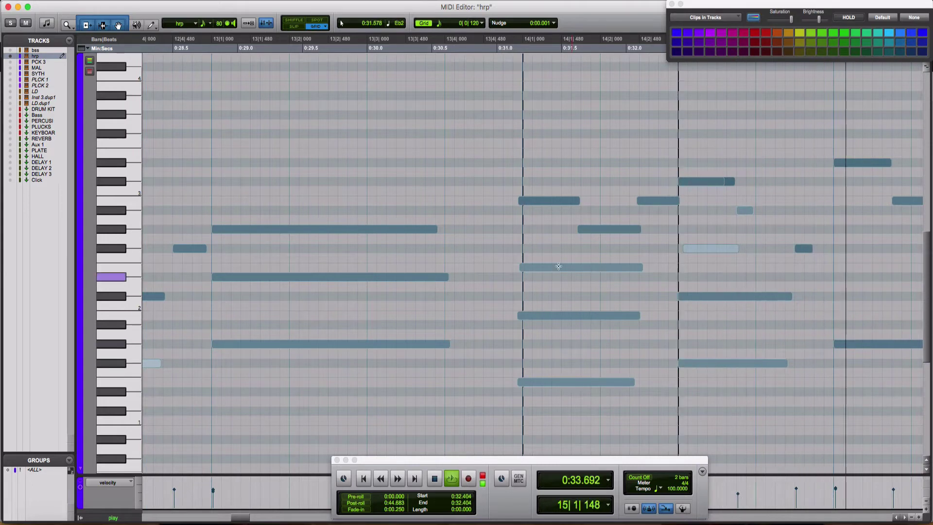
pyautogui.press('space')
pyautogui.moveTo(497, 166); pyautogui.dragTo(793, 399)
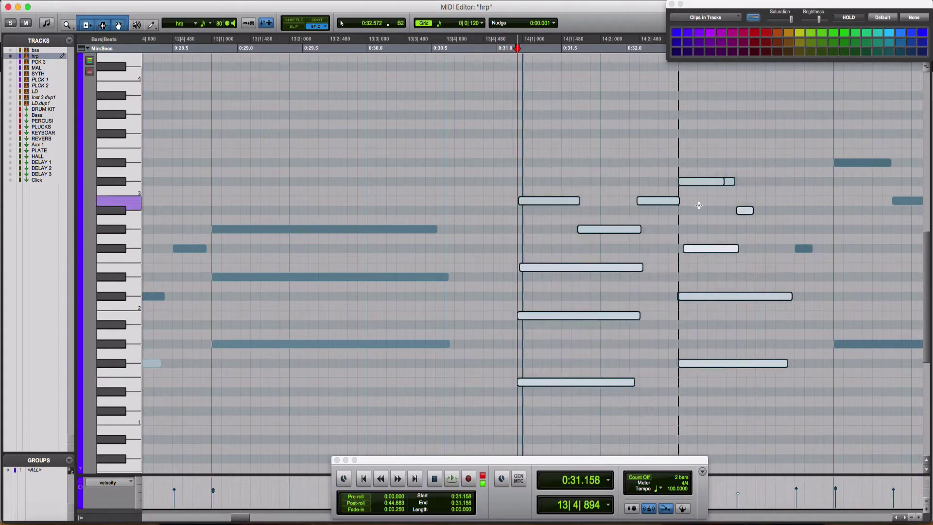
pyautogui.click(694, 182)
pyautogui.click(430, 121)
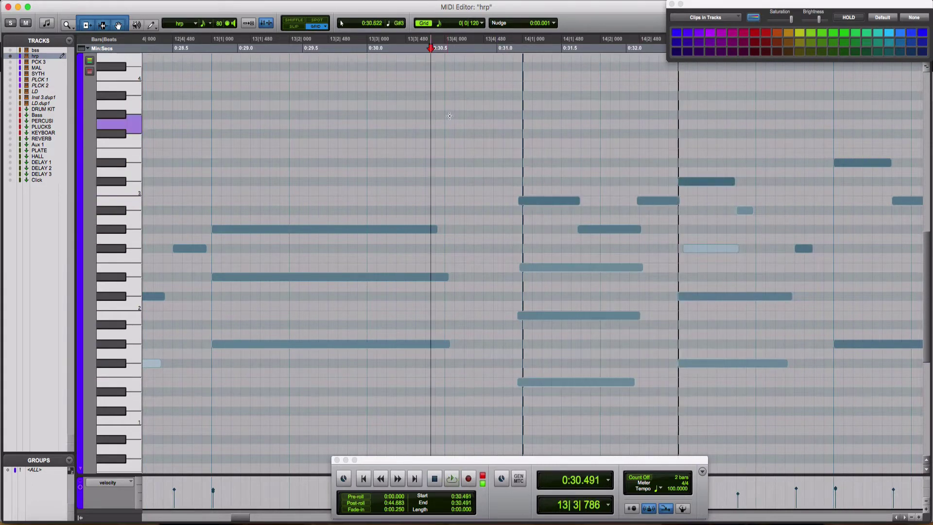
# Step: Quantize the bar 14 hrp notes to the grid, listen from just before bar 13, and close the MIDI Editor
pyautogui.moveTo(470, 114); pyautogui.dragTo(806, 391)
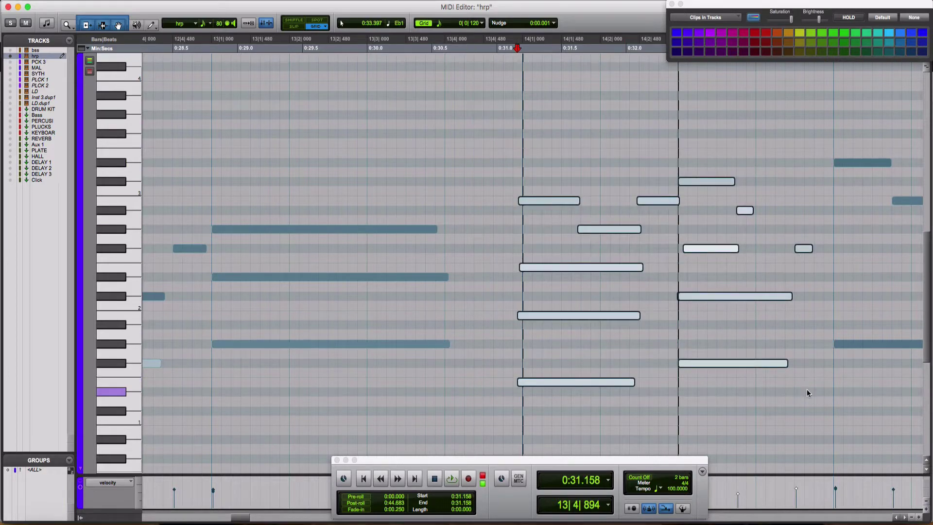
pyautogui.hotkey('alt', '0')
pyautogui.press('Return')
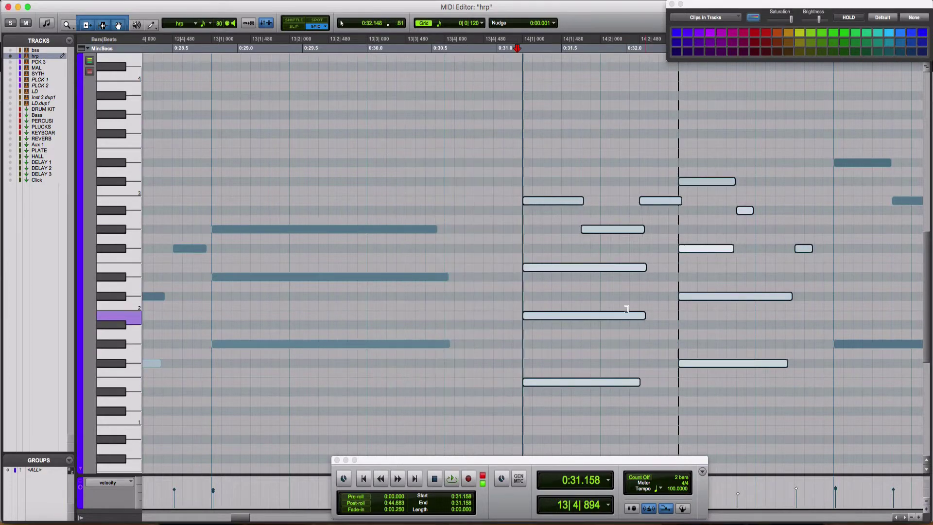
pyautogui.click(208, 180)
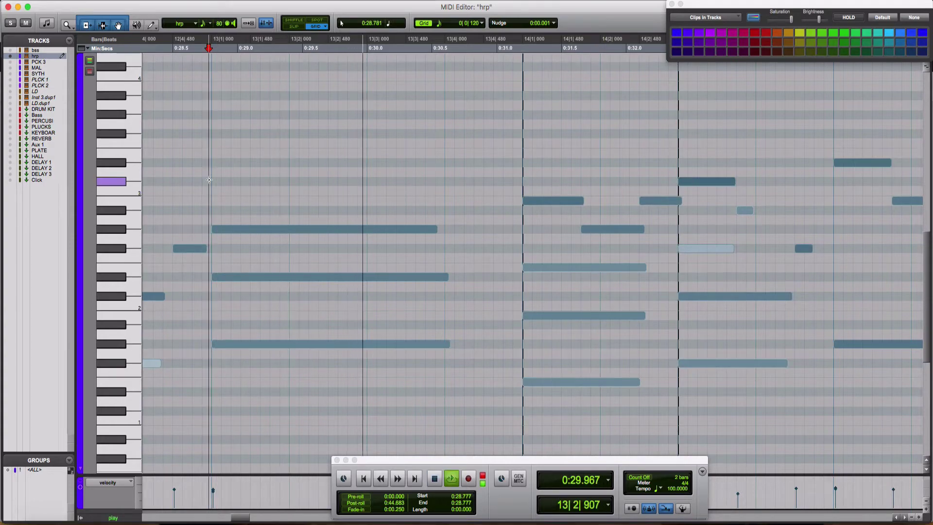
pyautogui.click(8, 7)
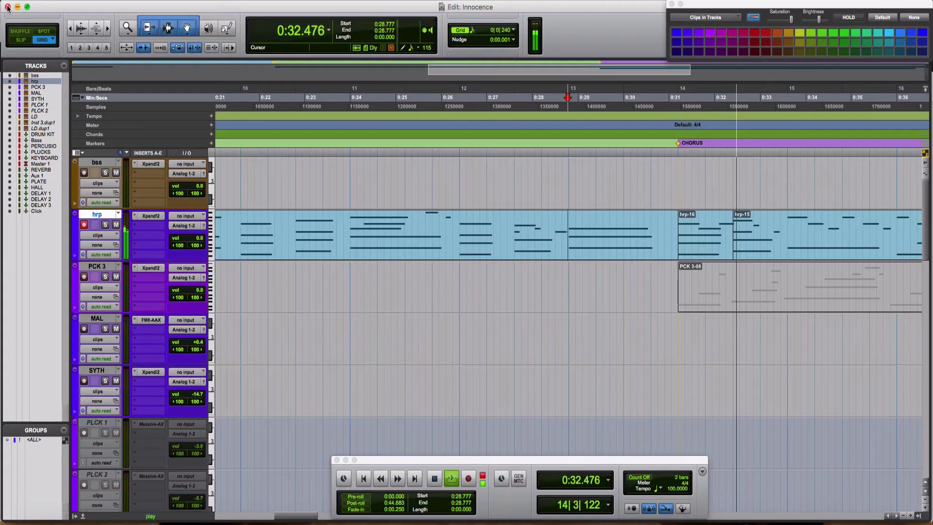
# Step: Reopen the chorus notes in the MIDI Editor and lengthen the three lower chord notes at bar 14 toward beat 3
pyautogui.doubleClick(766, 254)
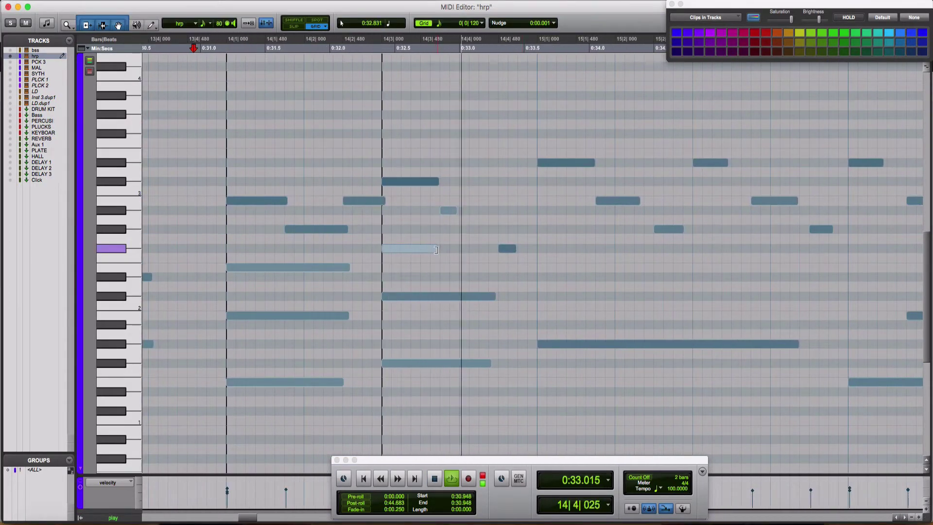
pyautogui.press('space')
pyautogui.press('space')
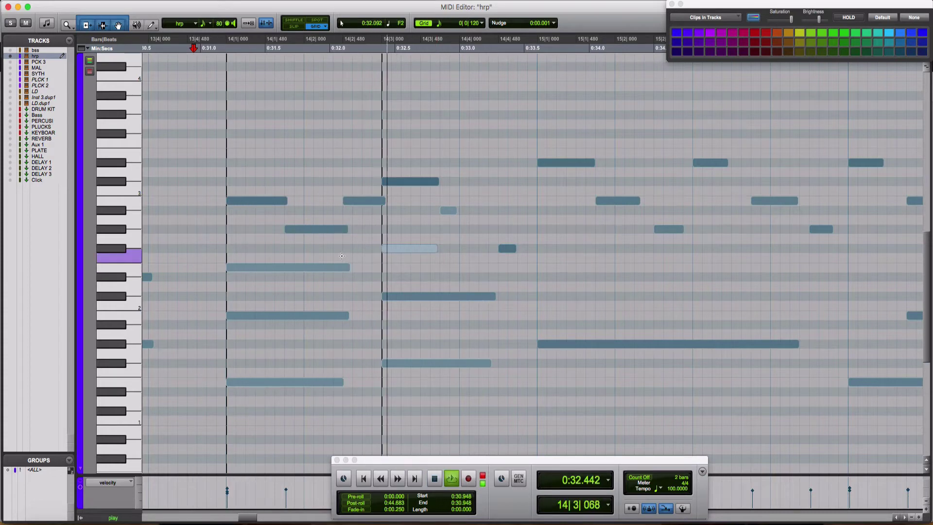
pyautogui.moveTo(352, 261); pyautogui.dragTo(367, 384)
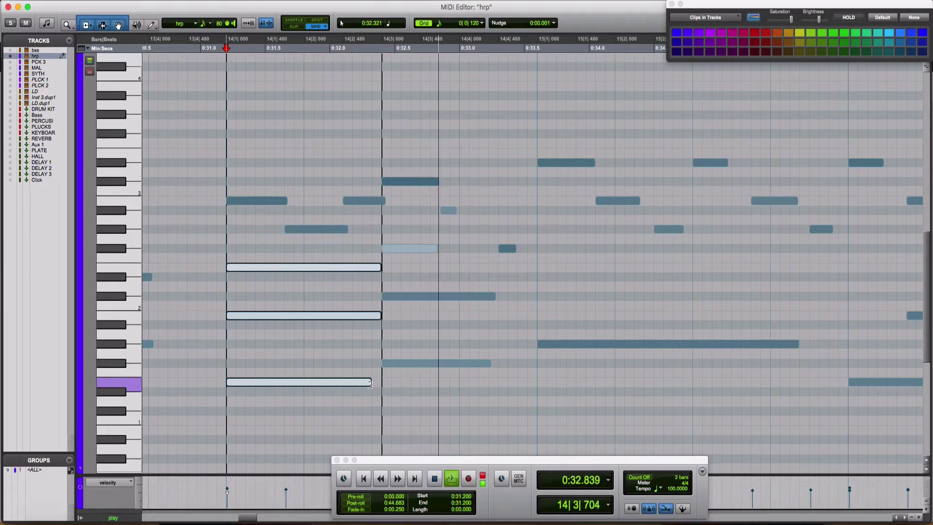
# Step: Lengthen the bar 14 melody note at 0:31.650 to 0:32.325 and the F#2 note at 0:32.400 to 0:33.000
pyautogui.click(359, 232)
pyautogui.press('space')
pyautogui.moveTo(346, 228); pyautogui.dragTo(366, 227)
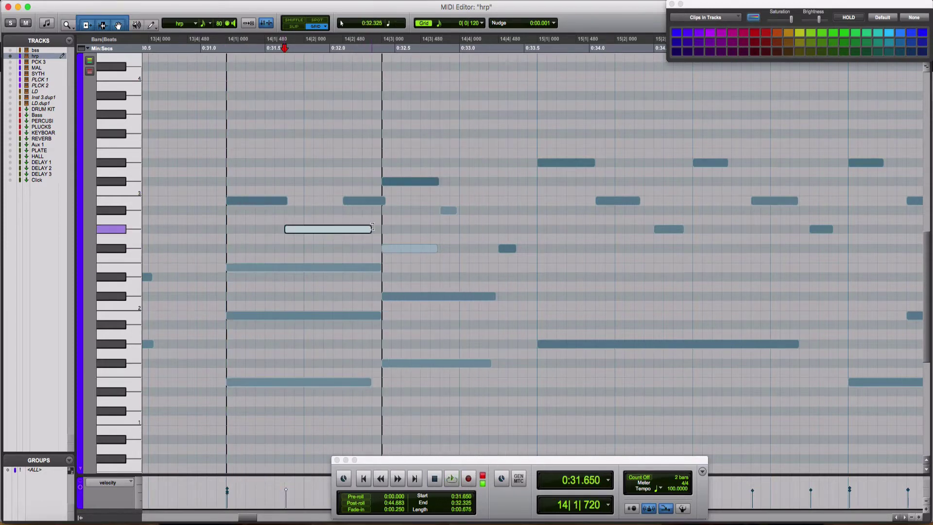
pyautogui.click(224, 225)
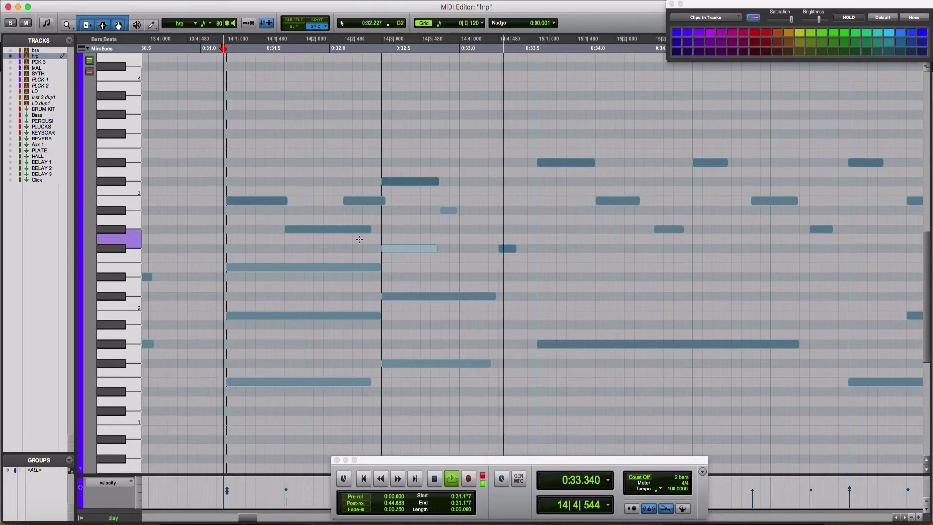
pyautogui.moveTo(441, 244); pyautogui.dragTo(457, 247)
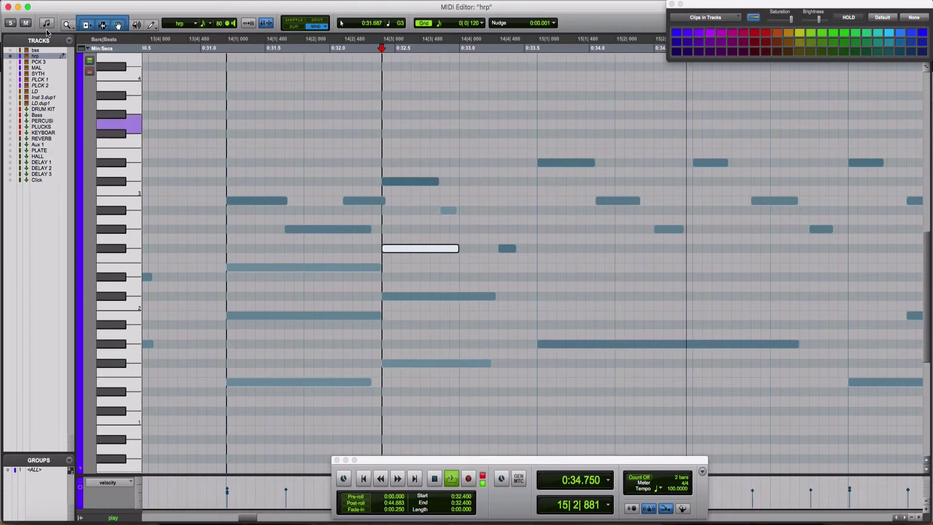
pyautogui.click(8, 7)
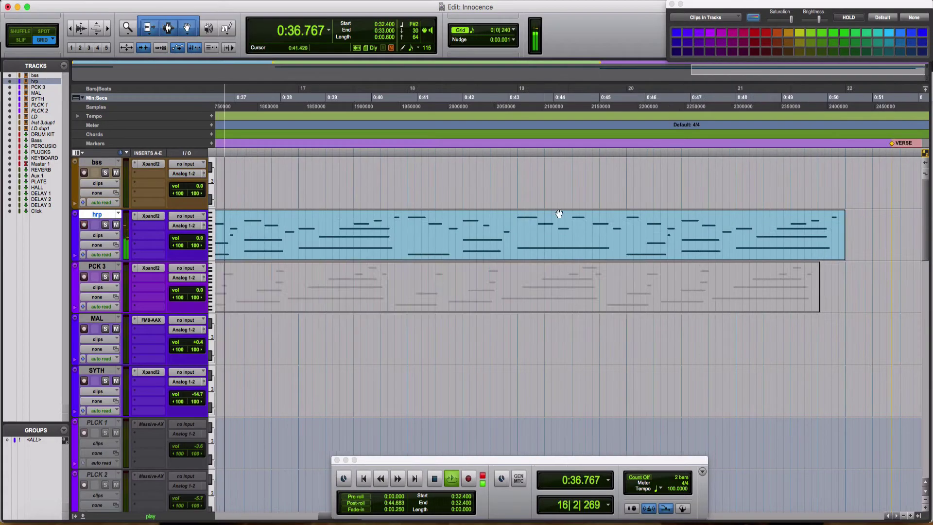
# Step: Open the hrp notes around bar 16 in the MIDI Editor and copy the E1 note at bar 16 up to B1
pyautogui.hscroll(-2, 262, 231)
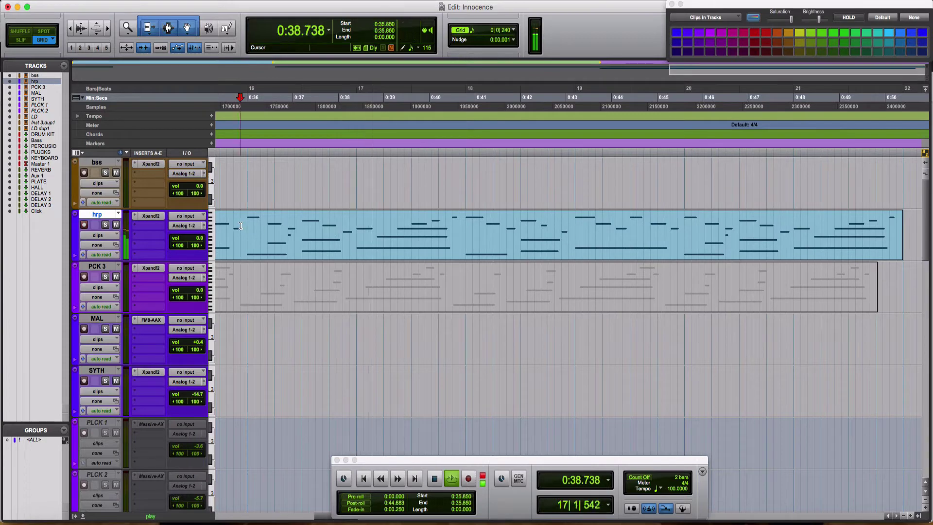
pyautogui.click(240, 238)
pyautogui.doubleClick(286, 239)
pyautogui.click(516, 340)
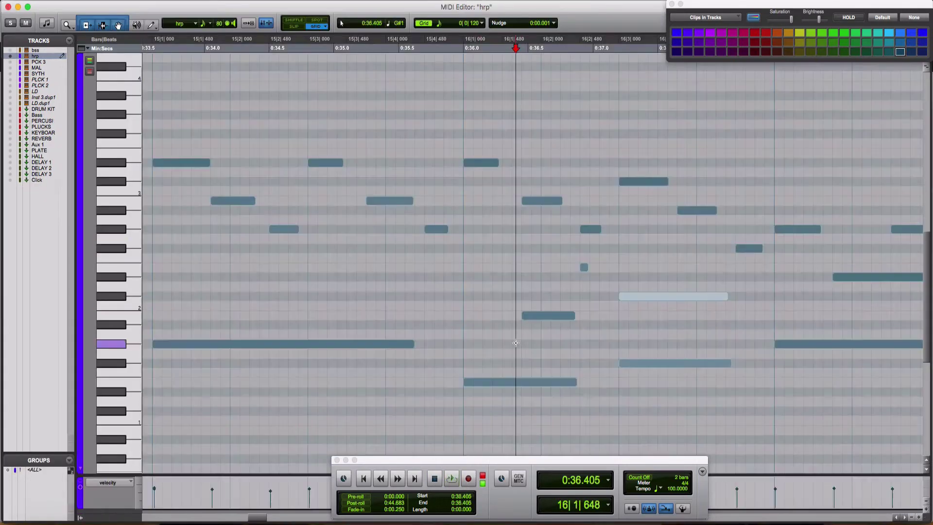
pyautogui.click(482, 383)
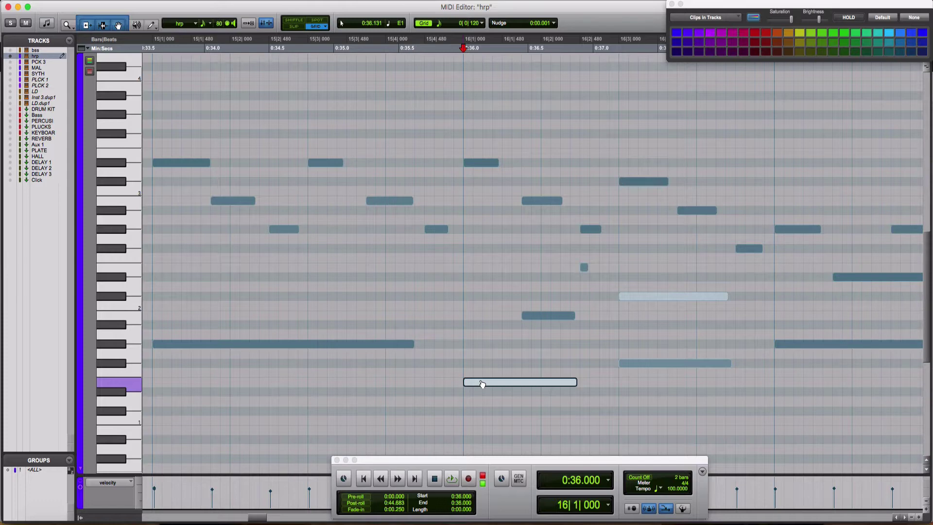
pyautogui.moveTo(482, 383); pyautogui.dragTo(475, 318)
pyautogui.press('space')
pyautogui.press('space')
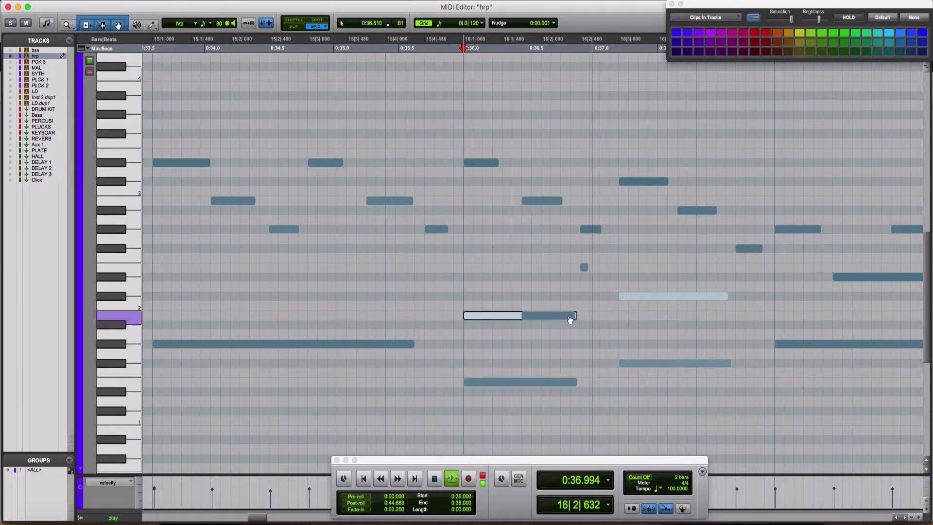
# Step: Shorten the copied B1 note at bar 16 so it ends where the next B1 note begins
pyautogui.press('space')
pyautogui.click(569, 315)
pyautogui.click(451, 308)
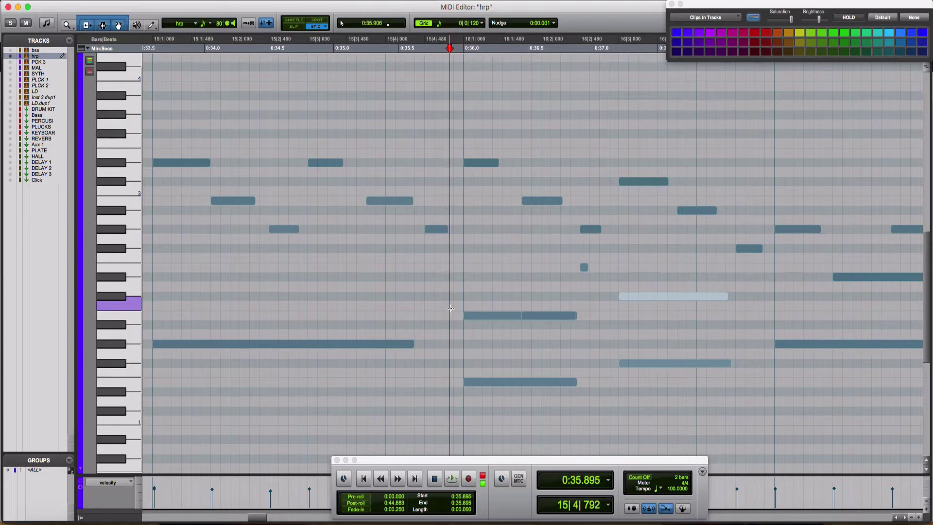
pyautogui.press('space')
pyautogui.press('Tab')
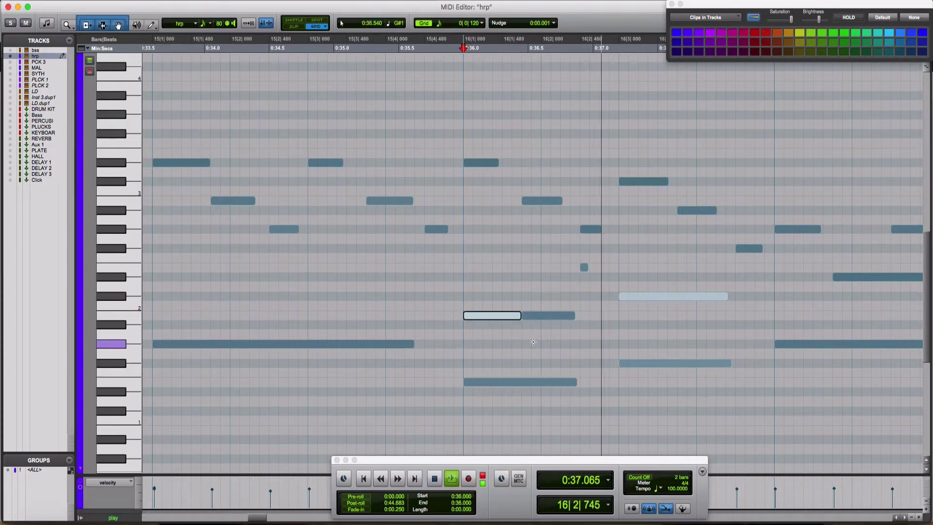
# Step: Lengthen the second B1 note in bar 16 toward beat 3, listen to the passage from 0:35.490, and close the MIDI Editor
pyautogui.press('space')
pyautogui.moveTo(574, 317); pyautogui.dragTo(598, 316)
pyautogui.press('space')
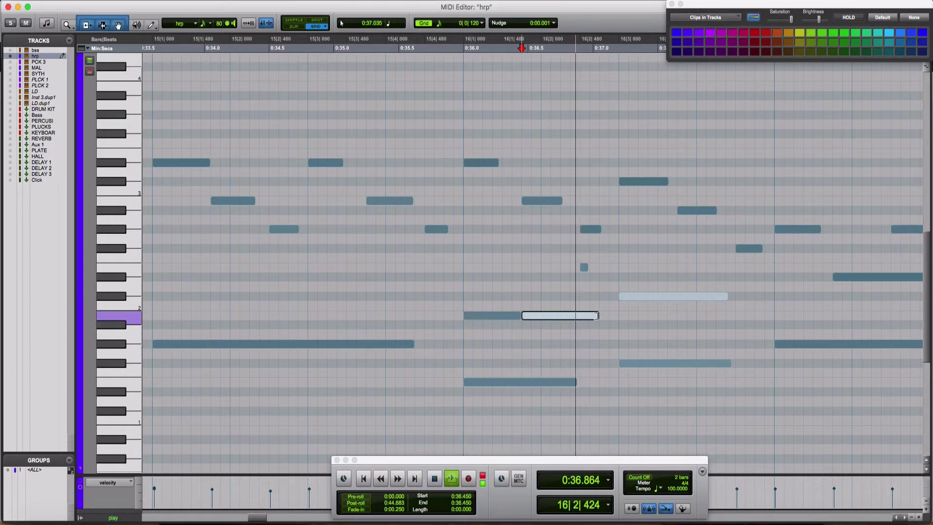
pyautogui.press('space')
pyautogui.click(396, 322)
pyautogui.press('space')
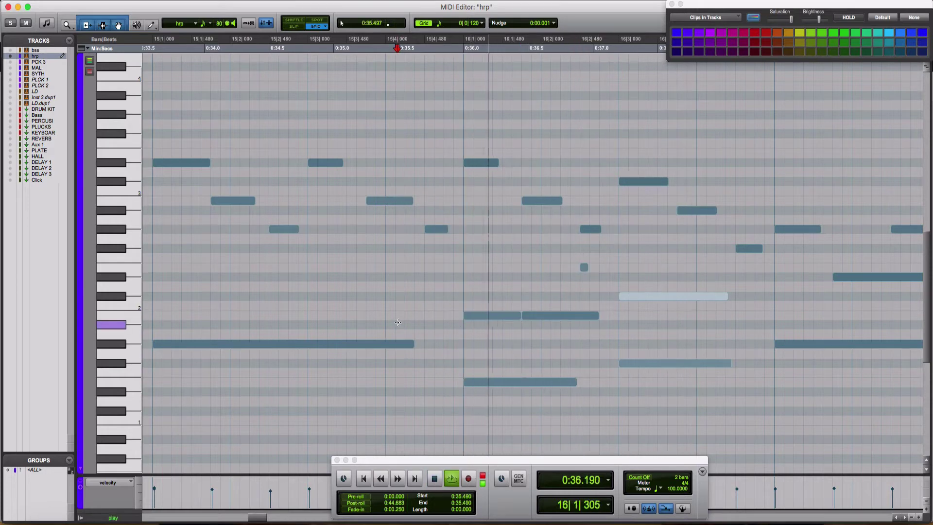
pyautogui.press('space')
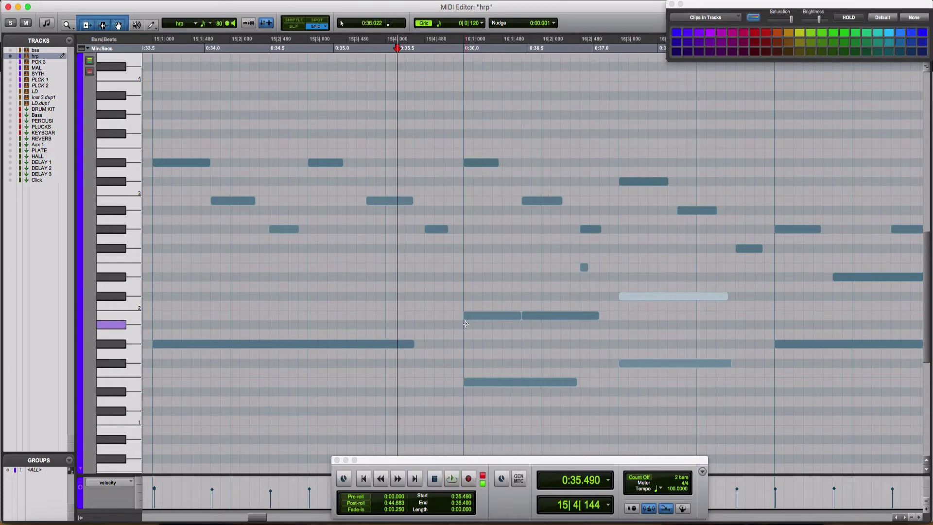
pyautogui.press('space')
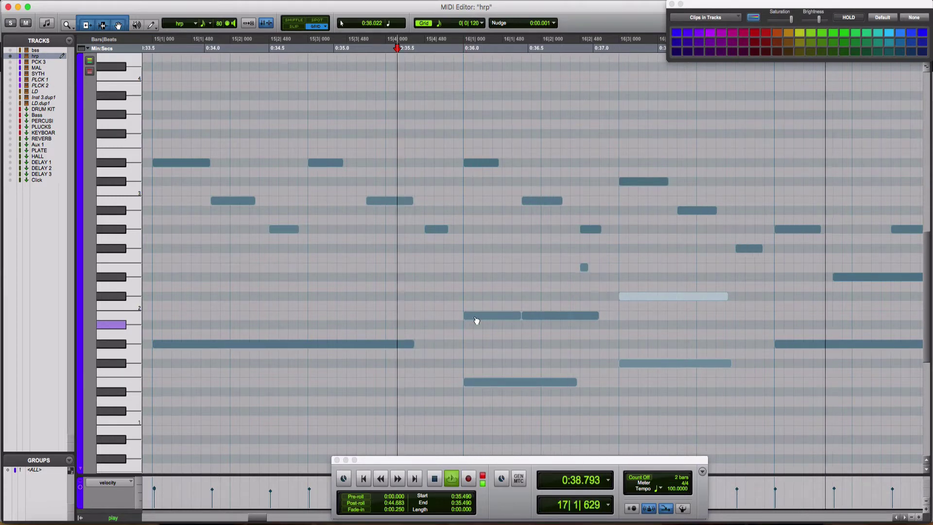
pyautogui.press('super+w')
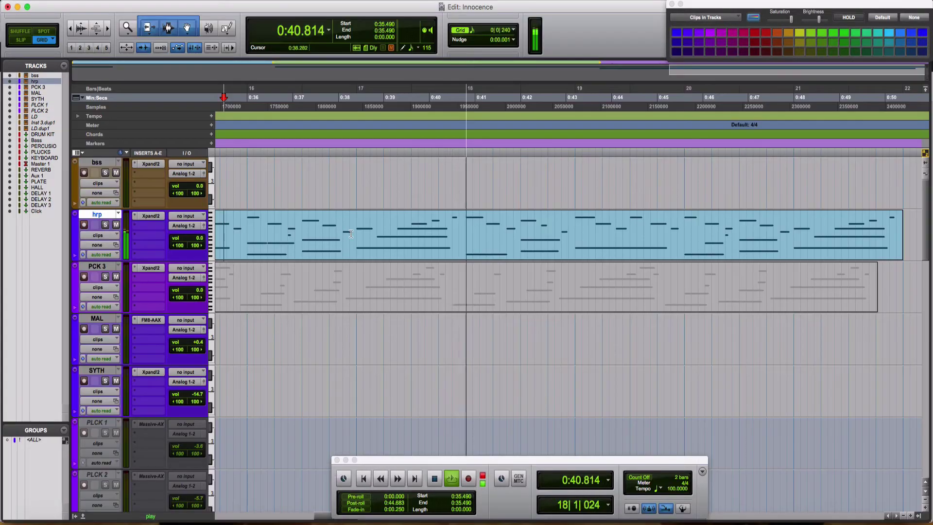
# Step: Select both hrp clips under the CHORUS marker and consolidate them into one clip
pyautogui.press('super+bracketleft')
pyautogui.press('super+bracketleft')
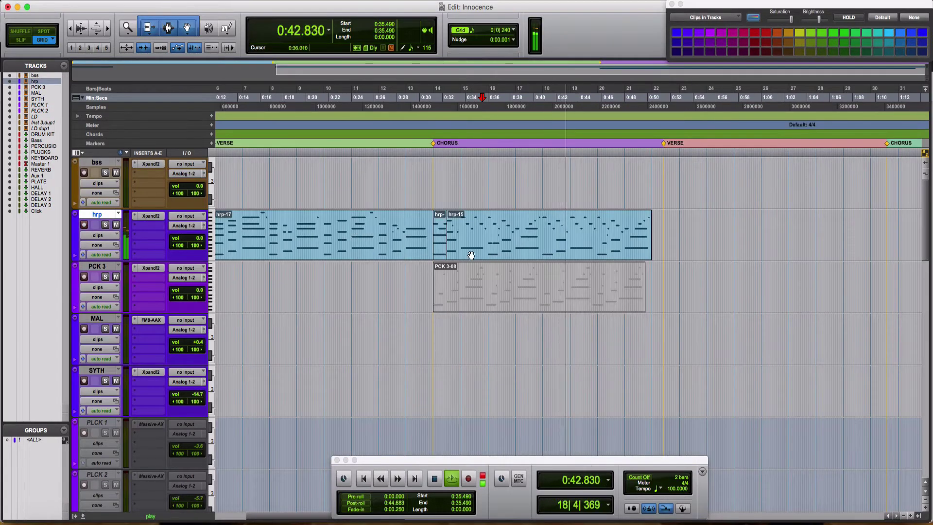
pyautogui.click(443, 250)
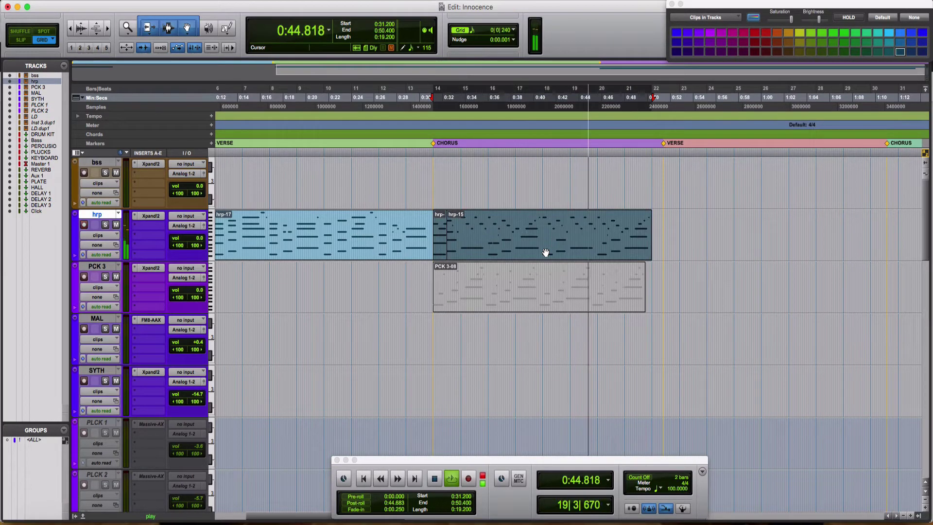
pyautogui.keyDown('shift'); pyautogui.click(545, 252); pyautogui.keyUp('shift')
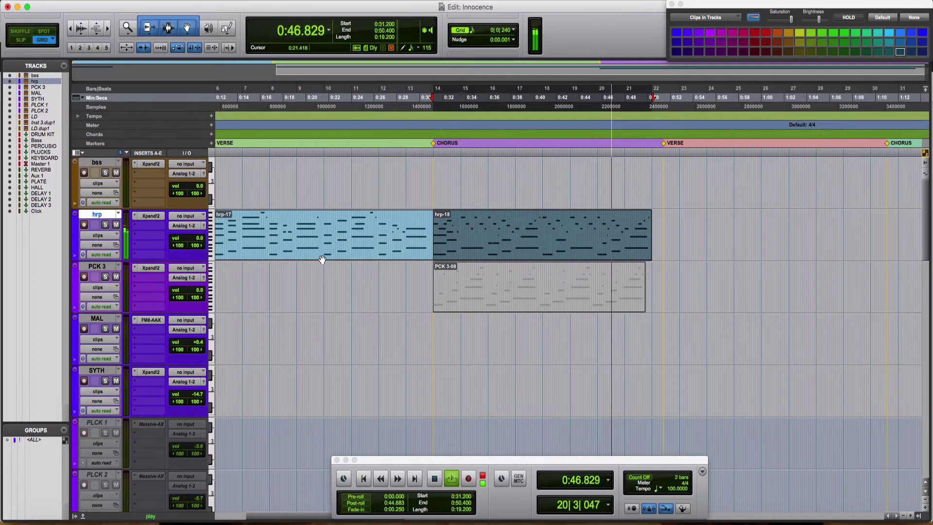
# Step: Play the arrangement from just before the VERSE marker (0:11.550) and toggle record enable on the MAL track
pyautogui.hscroll(-5, 323, 259)
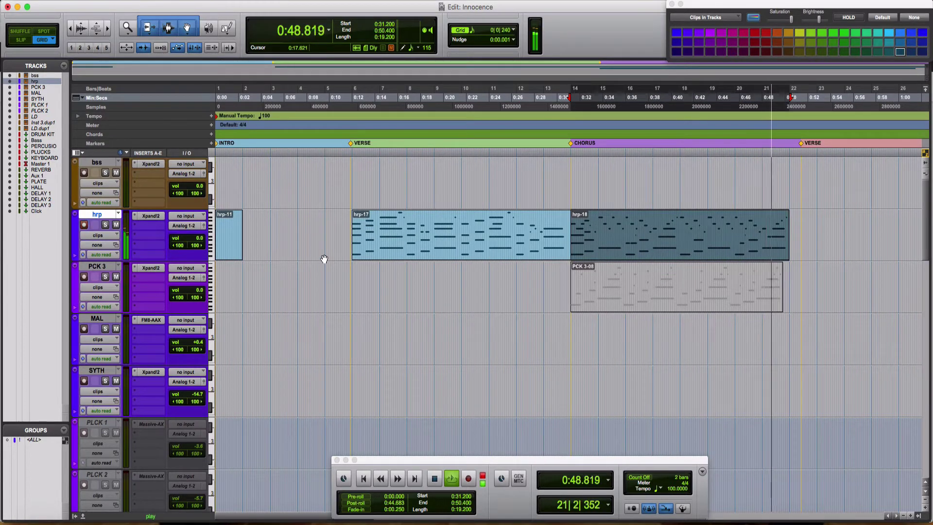
pyautogui.press('space')
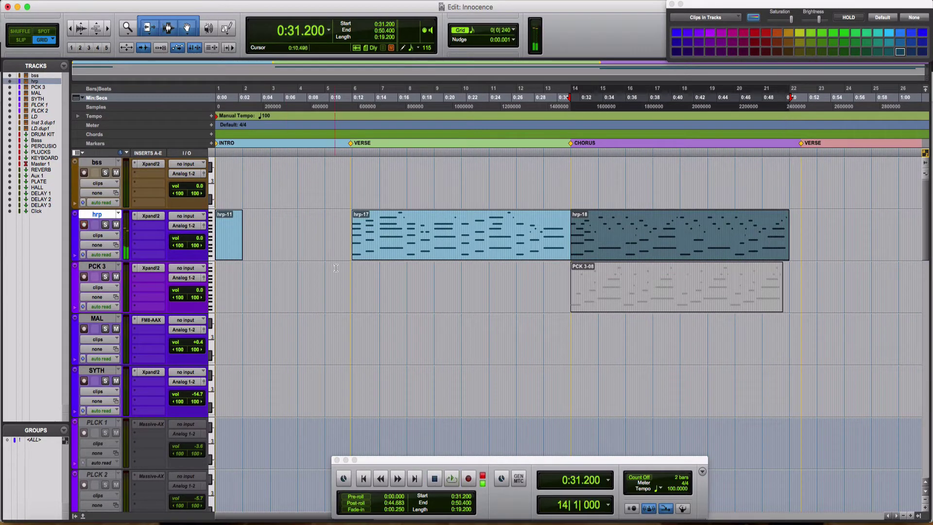
pyautogui.click(347, 275)
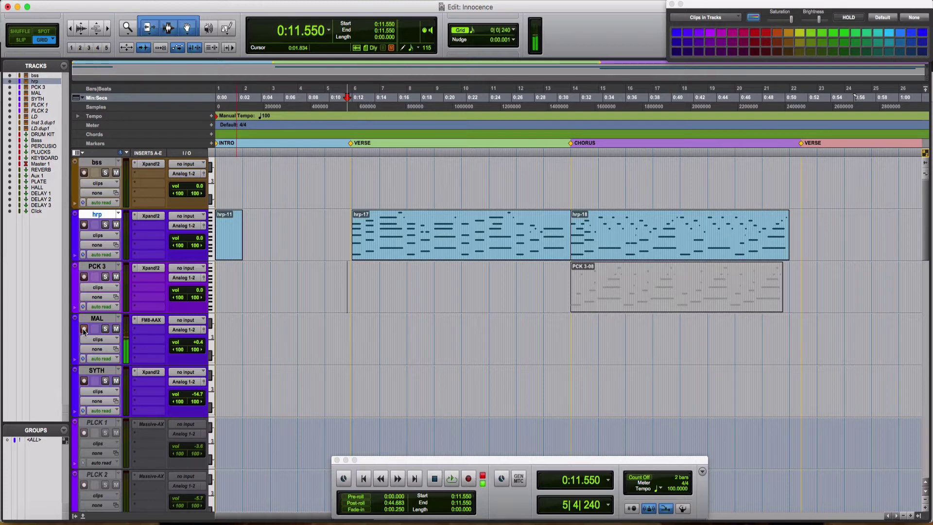
pyautogui.press('space')
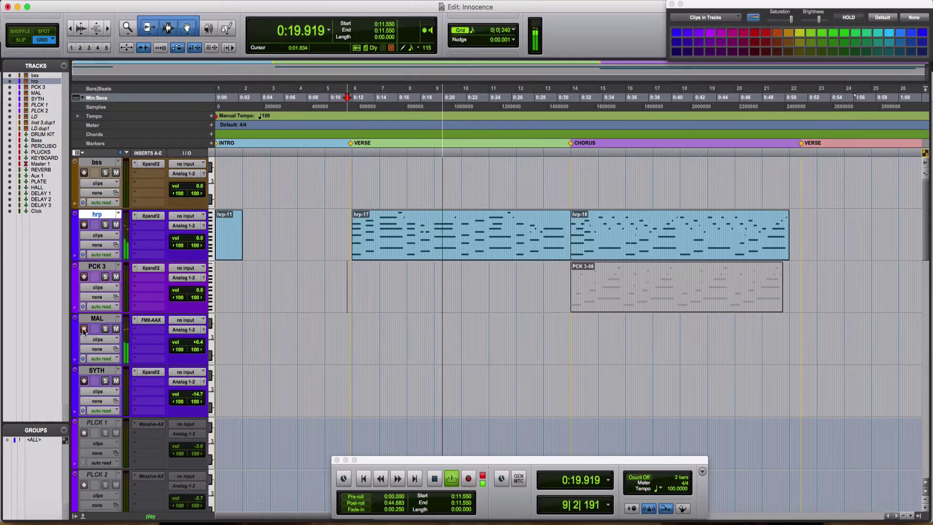
pyautogui.click(83, 329)
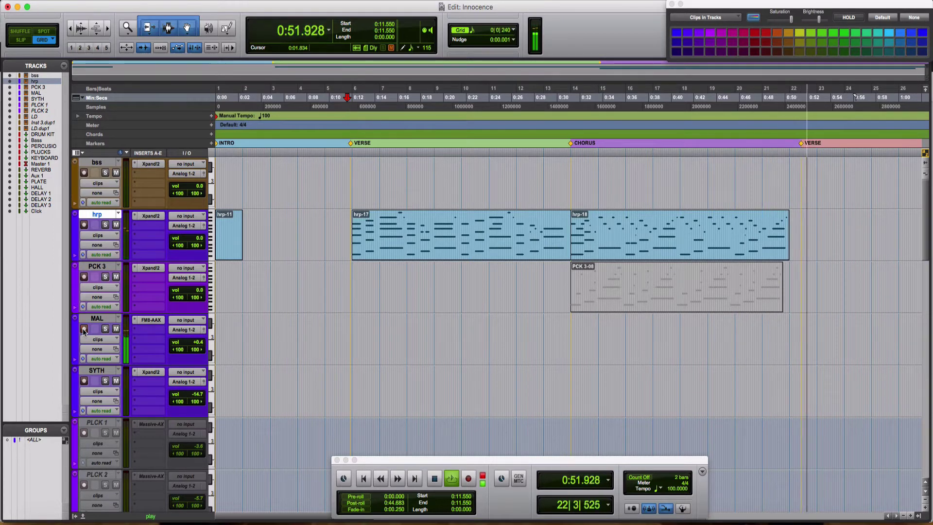
# Step: Stop playback and record a first MIDI take on the MAL track from bar 5 (0:09.600) through the verse and chorus
pyautogui.press('space')
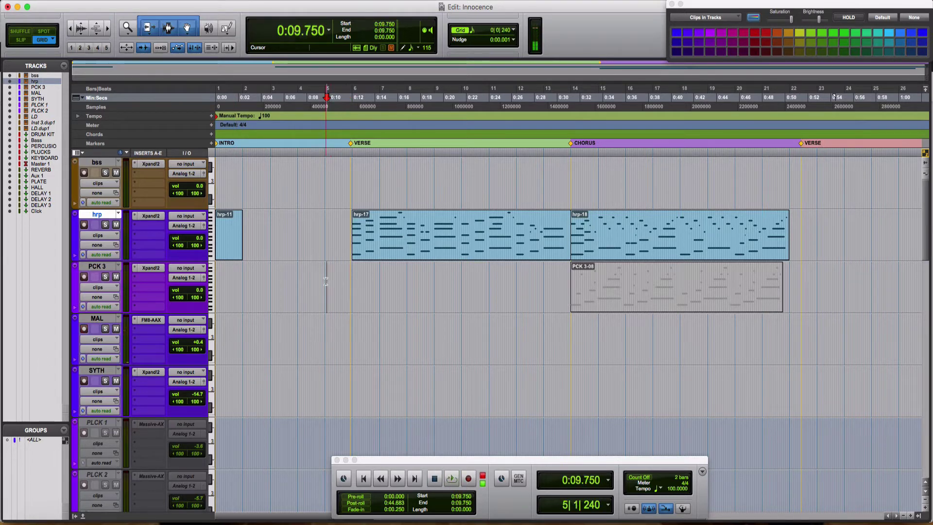
pyautogui.press('super+space')
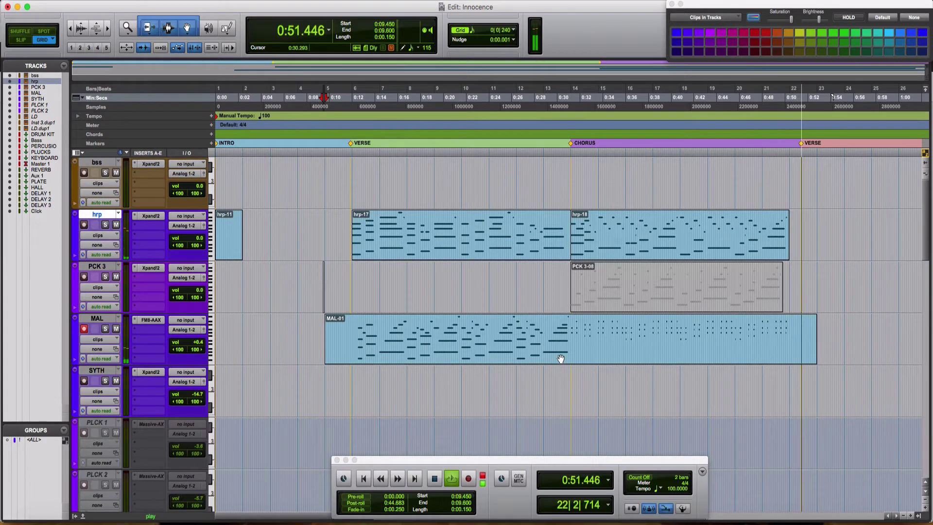
pyautogui.press('space')
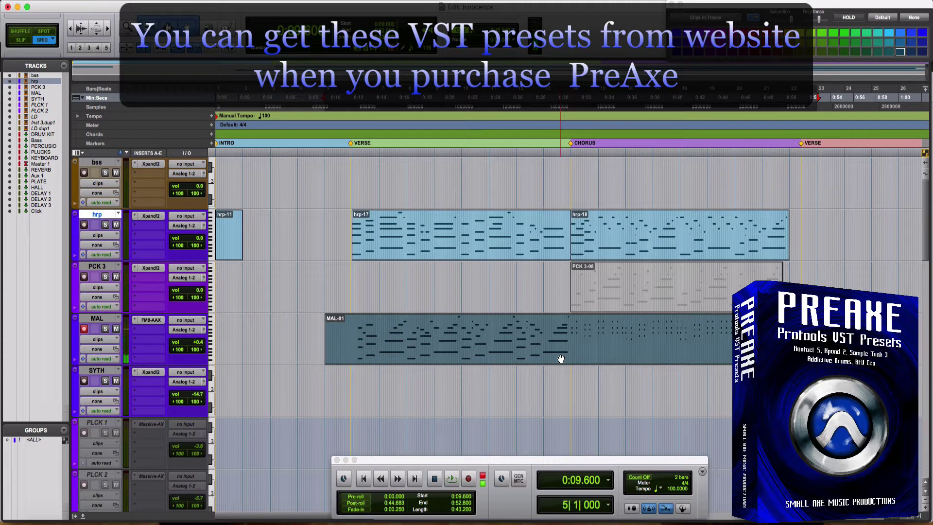
# Step: Play from the CHORUS marker and, in the MAL track's FM8 effects, set Chorus/Delay Dry/Wet to 0 and raise the Reverb Dry/Wet
pyautogui.click(573, 333)
pyautogui.press('space')
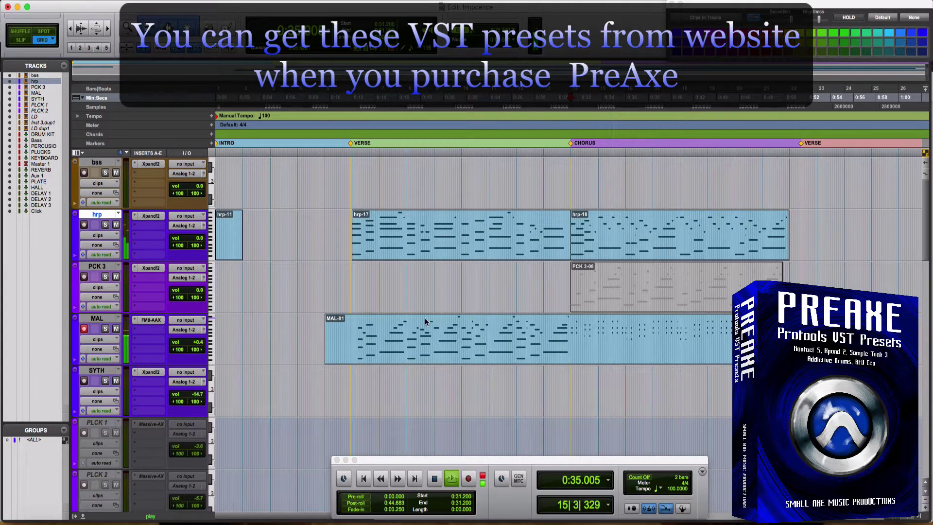
pyautogui.click(150, 320)
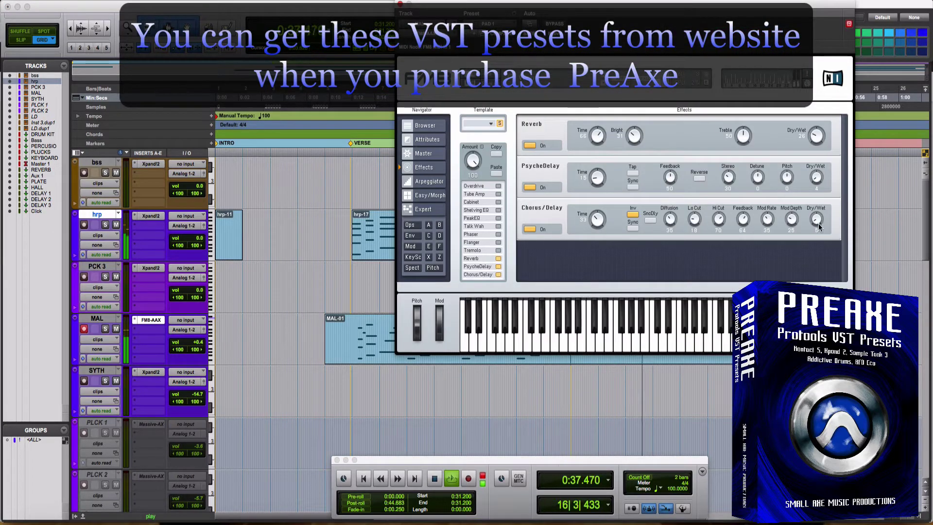
pyautogui.moveTo(818, 223); pyautogui.dragTo(820, 226)
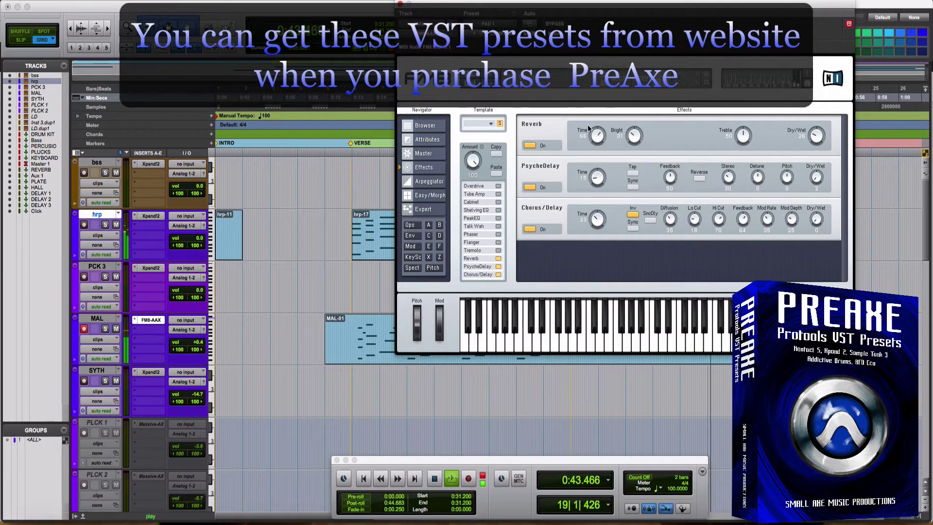
pyautogui.moveTo(817, 136); pyautogui.dragTo(816, 130)
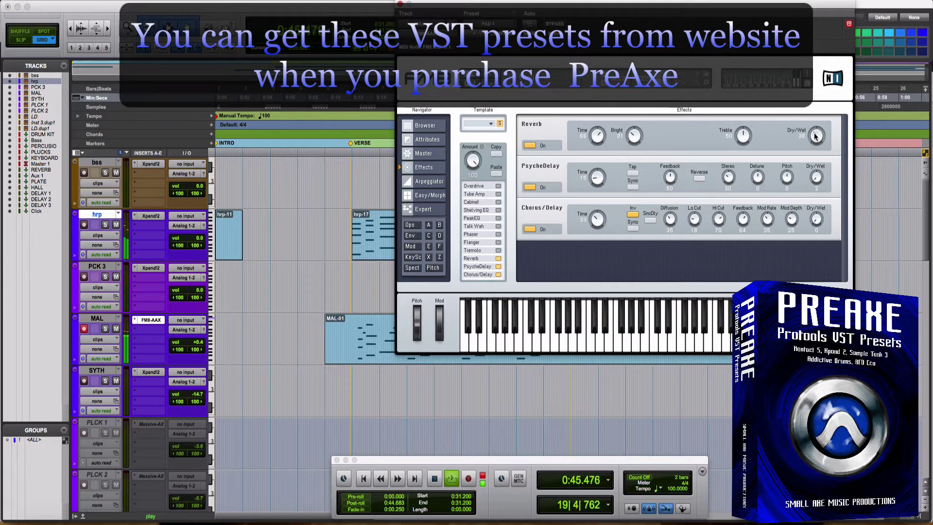
pyautogui.click(401, 4)
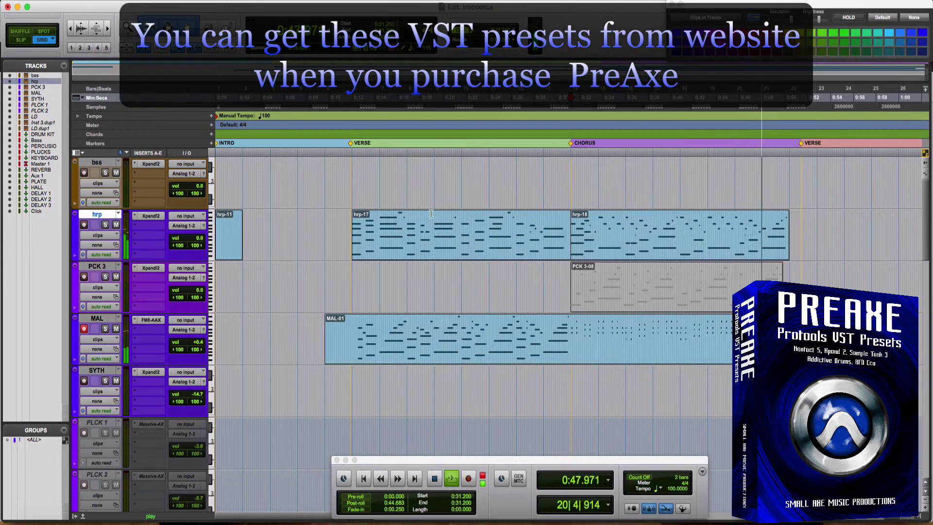
# Step: Delete the recorded MAL take and re-record the part from bar 5 (0:09.600) past the end of the chorus
pyautogui.click(587, 355)
pyautogui.press('Delete')
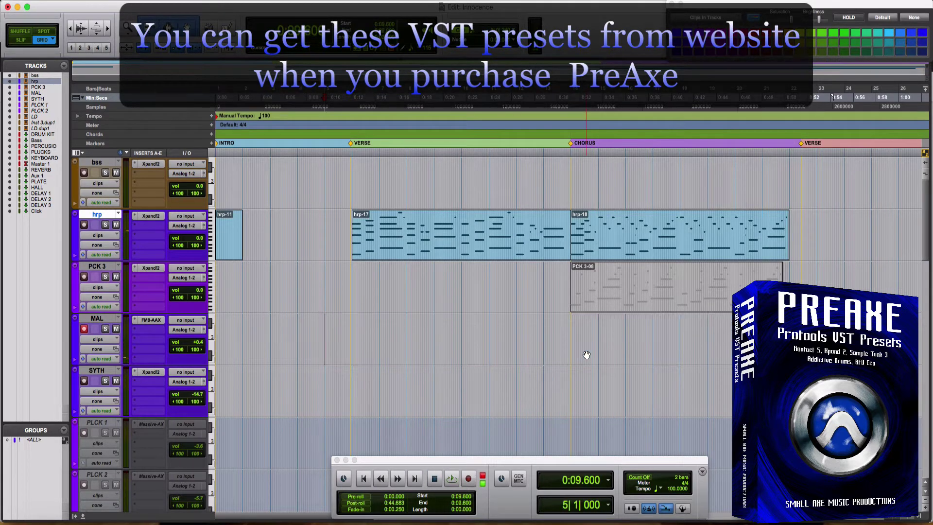
pyautogui.press('super+space')
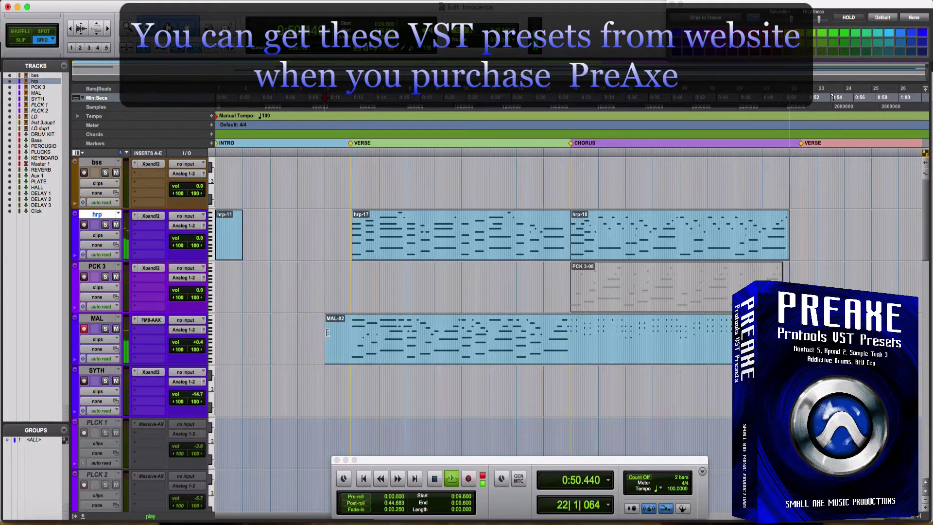
pyautogui.press('space')
# Step: Play back the new MAL take and quantize its note starts to a 1/16 note grid, preserving note duration
pyautogui.press('space')
pyautogui.click(556, 354)
pyautogui.hotkey('alt', '0')
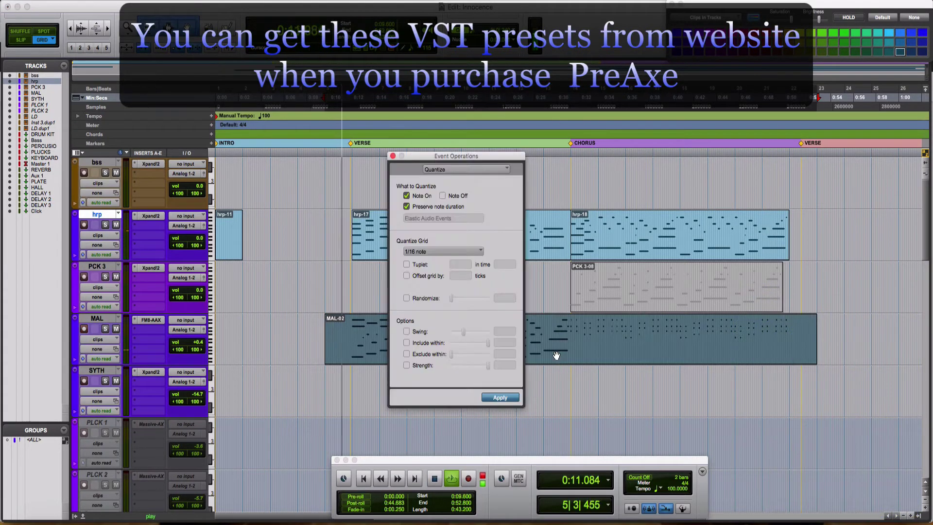
pyautogui.press('Return')
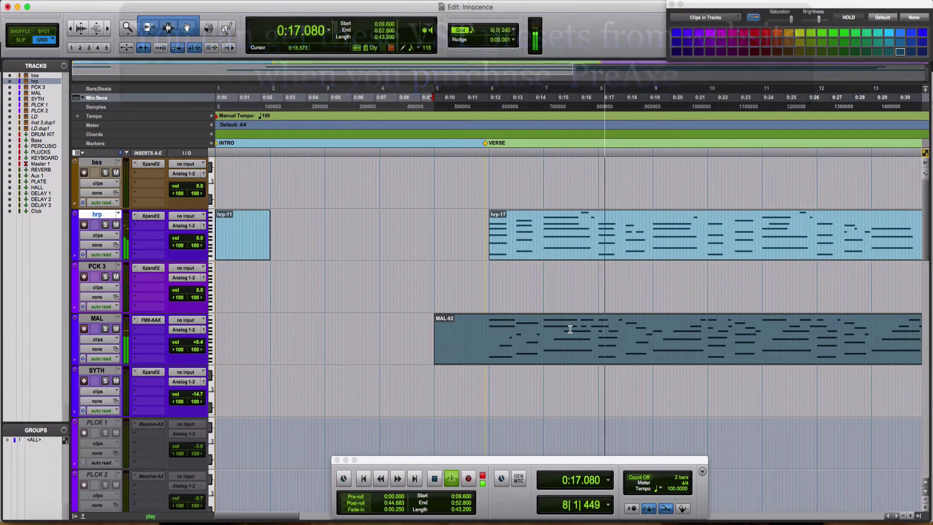
# Step: Separate the MAL clip at the CHORUS marker (0:31.200)
pyautogui.press('super+bracketright')
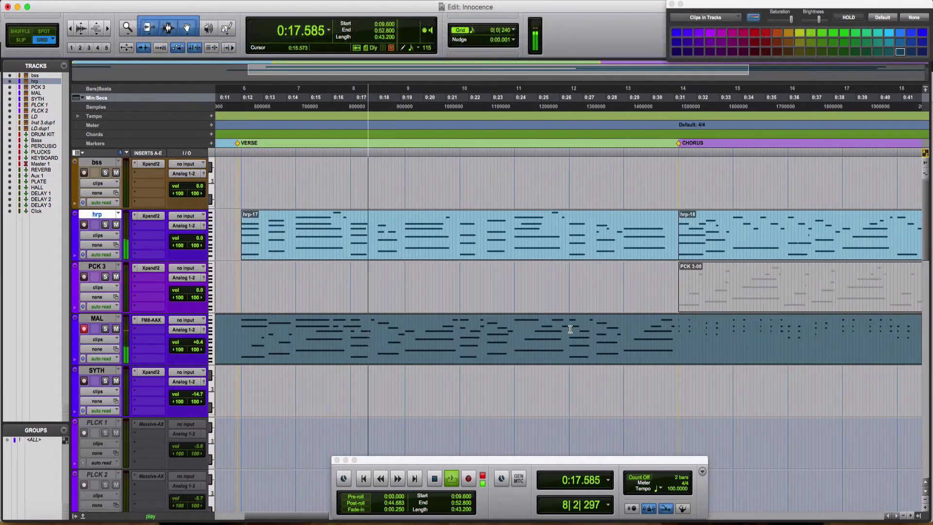
pyautogui.click(678, 328)
pyautogui.press('super+e')
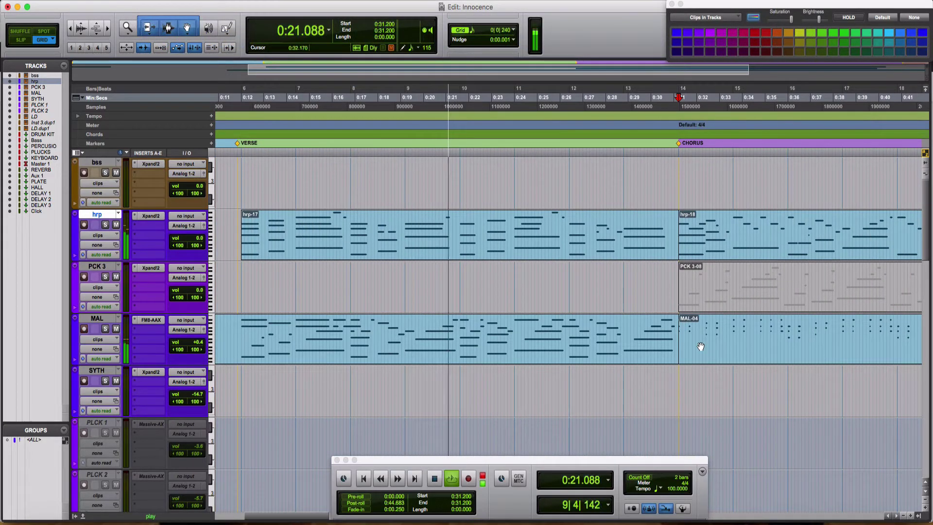
# Step: Split the MAL chorus clip at bar 16 (0:36.000) and move its later part back to start at the CHORUS marker
pyautogui.click(789, 332)
pyautogui.click(808, 345)
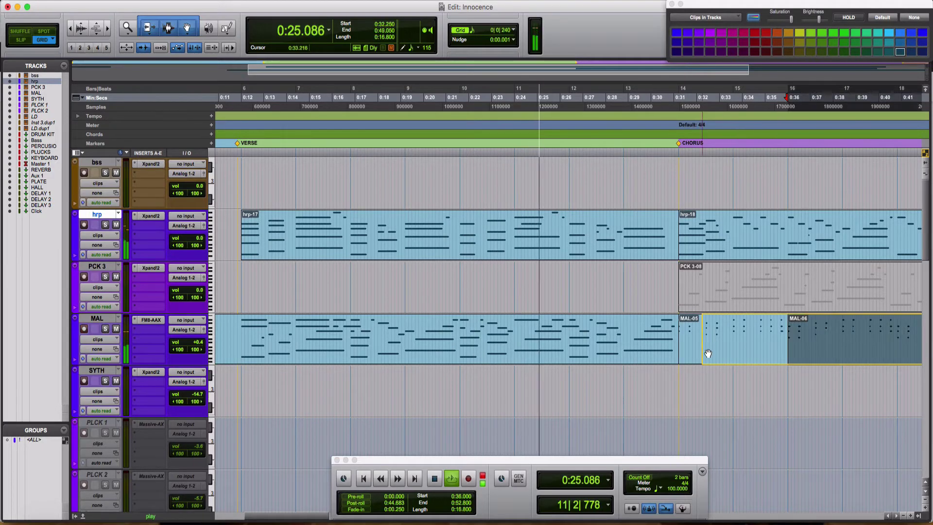
pyautogui.keyDown('shift'); pyautogui.click(703, 354); pyautogui.keyUp('shift')
pyautogui.hscroll(5, 704, 355)
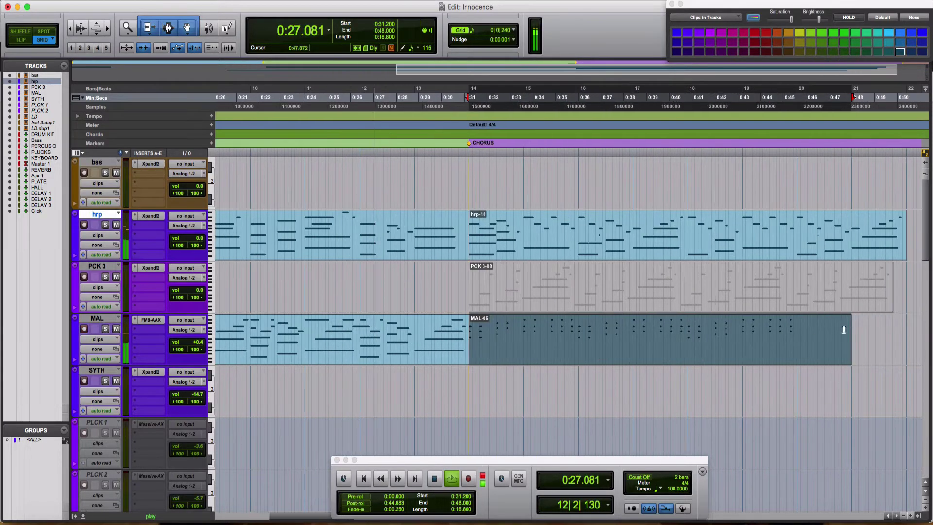
# Step: Split the MAL chorus clip at bar 20 (0:45.600) and duplicate the part before the split directly after it
pyautogui.click(797, 330)
pyautogui.hotkey('shift', 'alt', 'Tab')
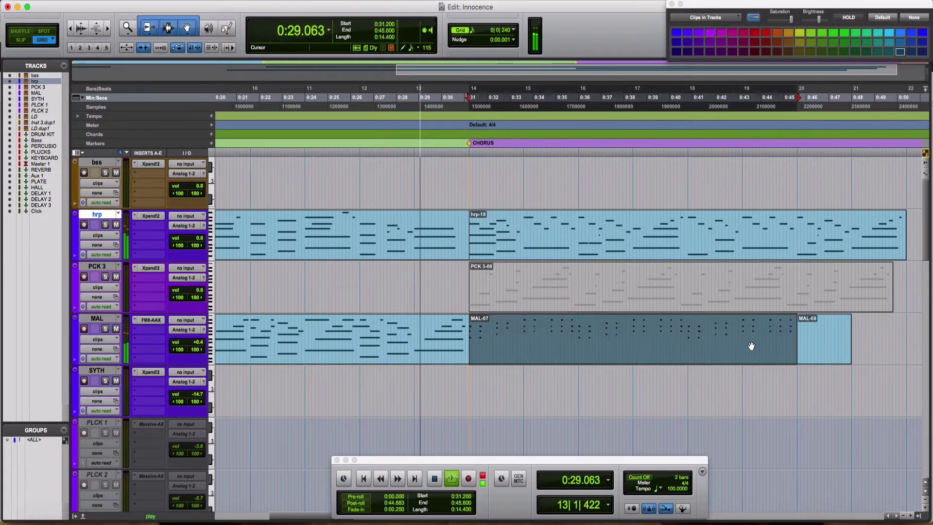
pyautogui.press('super+d')
pyautogui.hscroll(5, 751, 345)
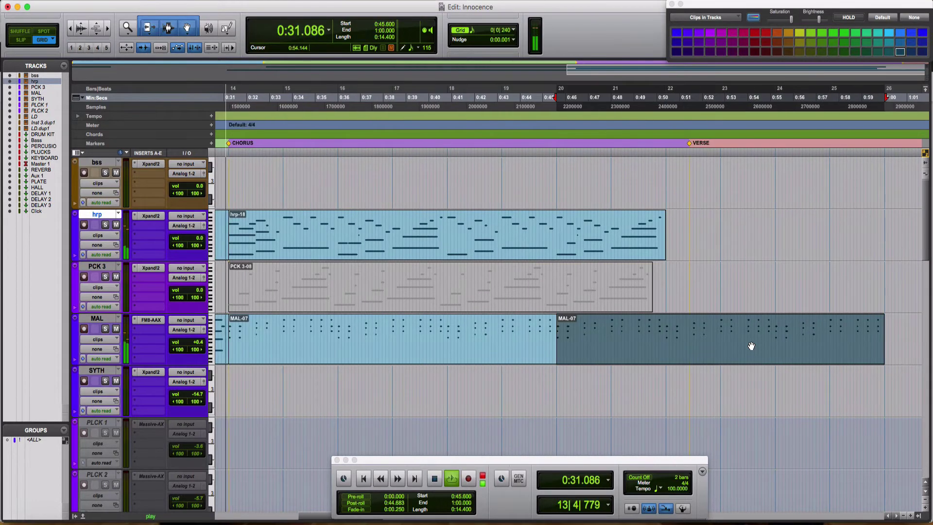
# Step: Split the duplicated MAL clip at bar 22 (0:50.400), where the hrp chorus clip ends, and delete the remainder
pyautogui.hscroll(-3, 751, 346)
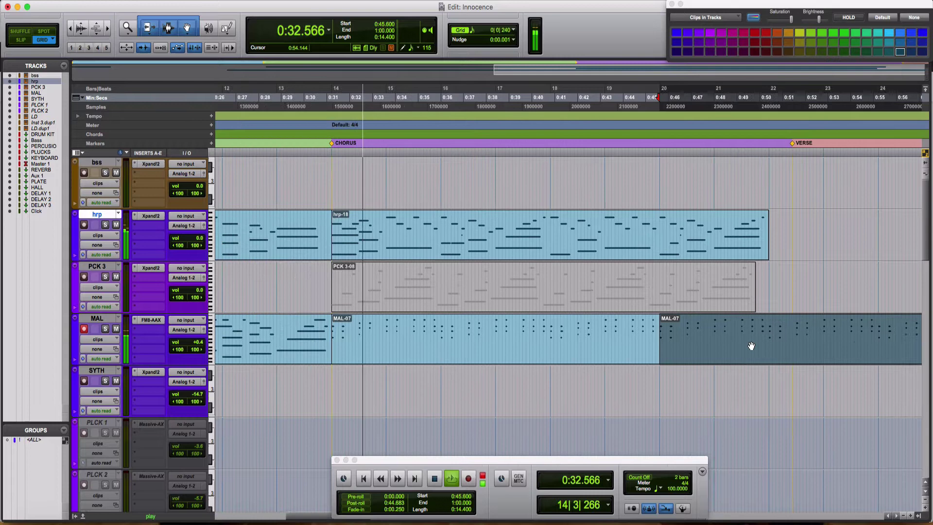
pyautogui.click(769, 325)
pyautogui.press('super+e')
pyautogui.hscroll(-2, 793, 350)
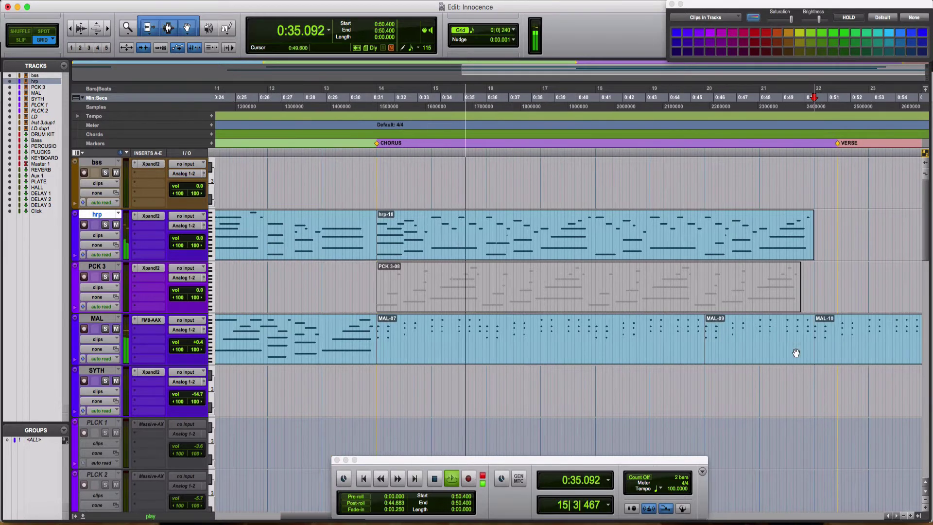
pyautogui.click(793, 350)
pyautogui.click(845, 360)
pyautogui.press('Delete')
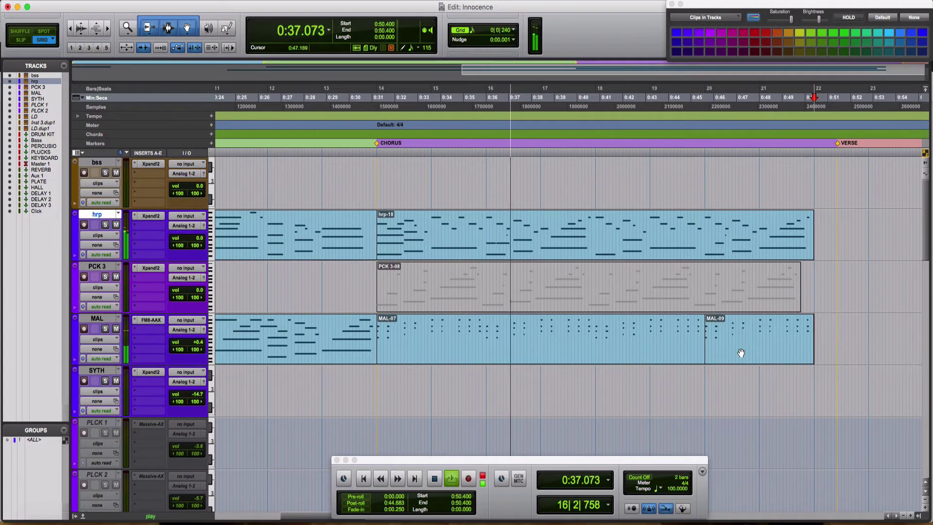
# Step: Select both MAL clips under the CHORUS marker and consolidate them into one clip
pyautogui.click(739, 354)
pyautogui.keyDown('shift'); pyautogui.click(636, 353); pyautogui.keyUp('shift')
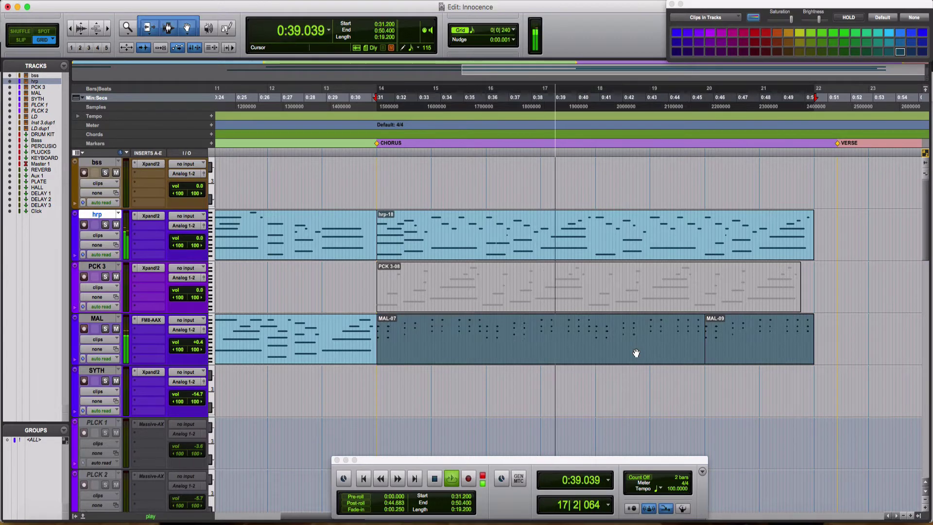
pyautogui.hotkey('alt', 'shift', '3')
pyautogui.press('super+bracketleft')
pyautogui.press('super+bracketleft')
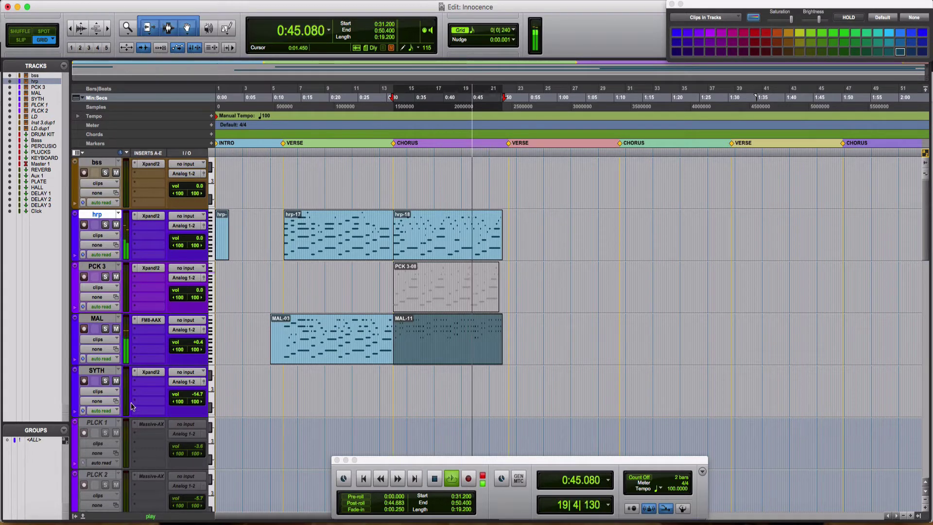
# Step: Rename the PLCK 1 track to drum, move it above the bss track, and return the stopped playback to the session start
pyautogui.click(102, 423)
pyautogui.doubleClick(102, 422)
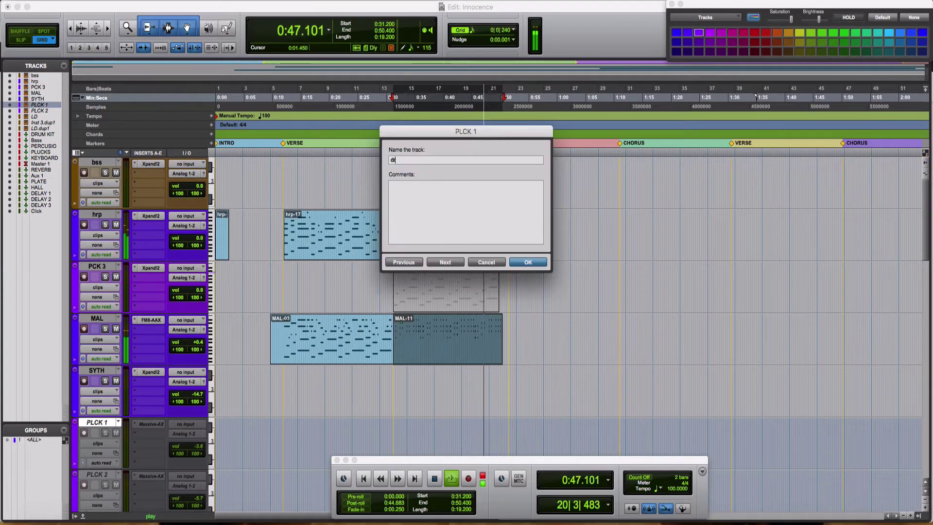
pyautogui.press('Return')
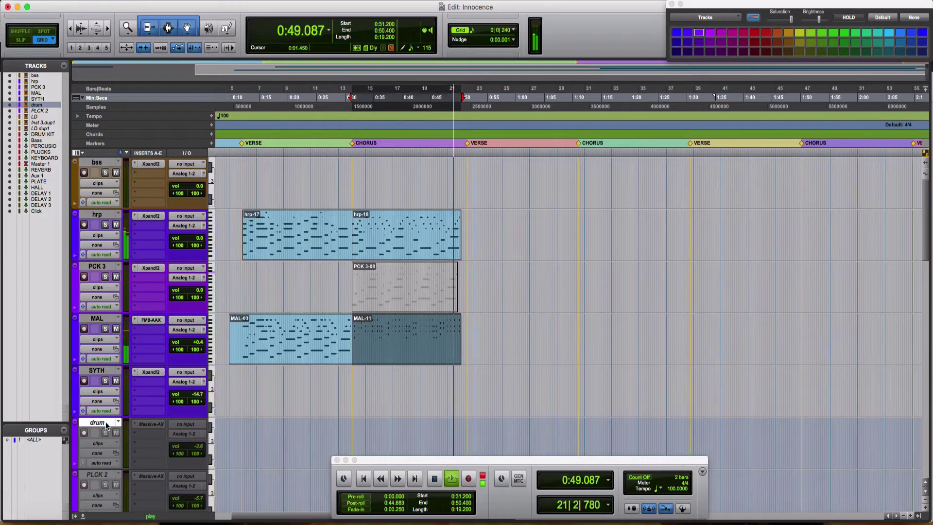
pyautogui.moveTo(100, 426); pyautogui.dragTo(269, 179)
pyautogui.press('space')
pyautogui.press('Return')
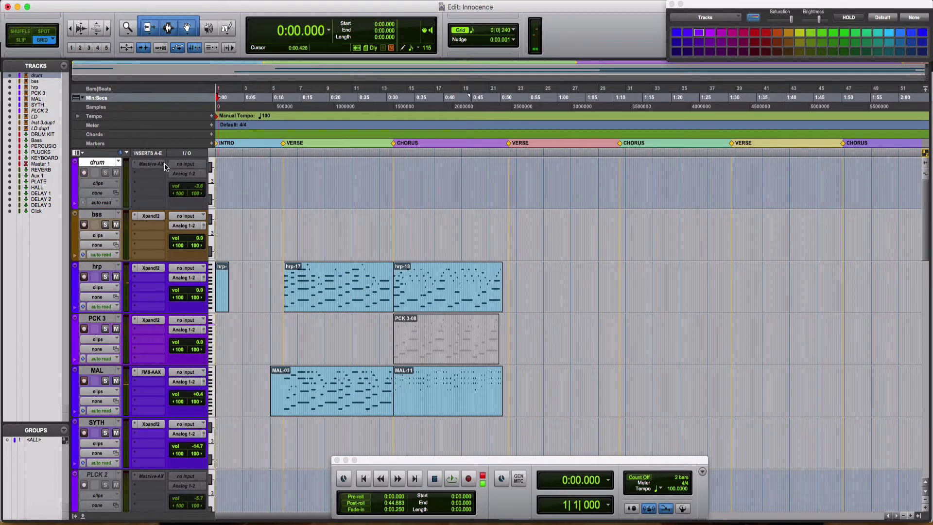
# Step: Replace the Massive insert on the inactive drum track with the stereo Battery 4-AAX instrument
pyautogui.click(135, 165)
pyautogui.moveTo(195, 164)
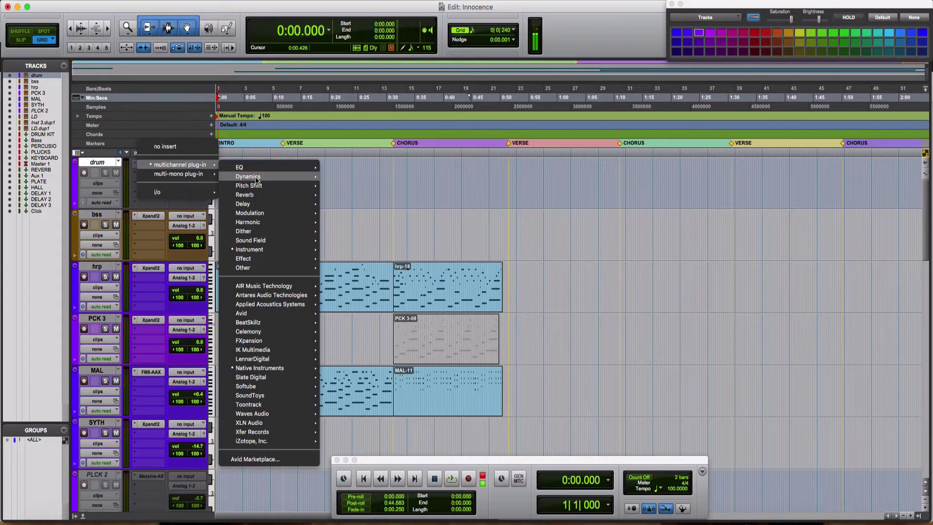
pyautogui.moveTo(272, 250)
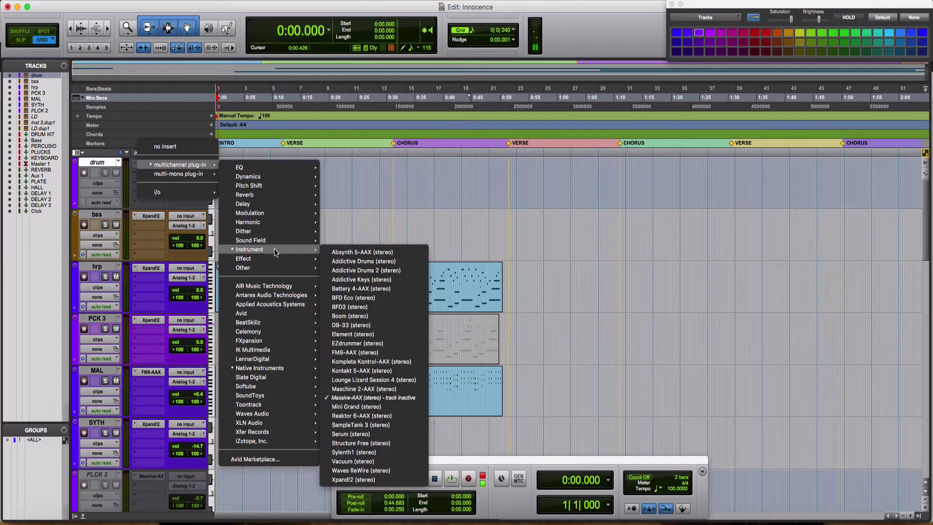
pyautogui.click(362, 288)
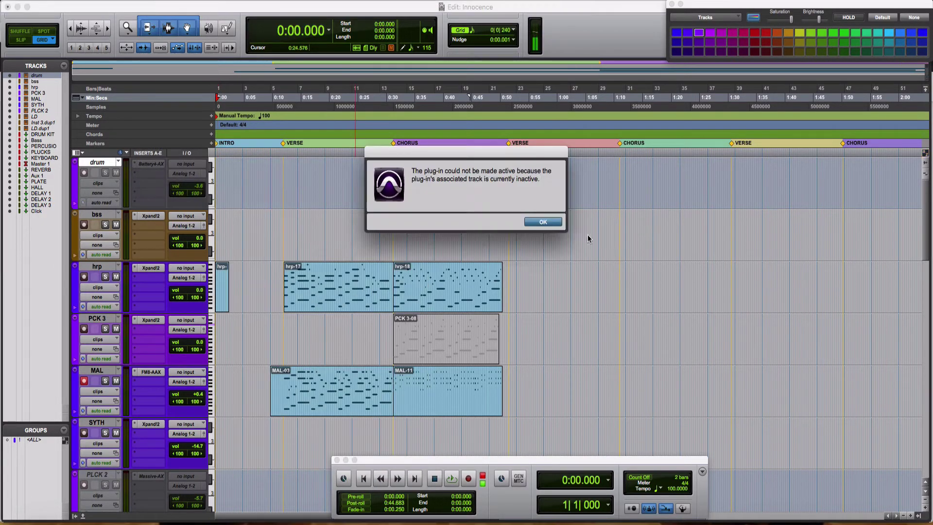
pyautogui.press('Return')
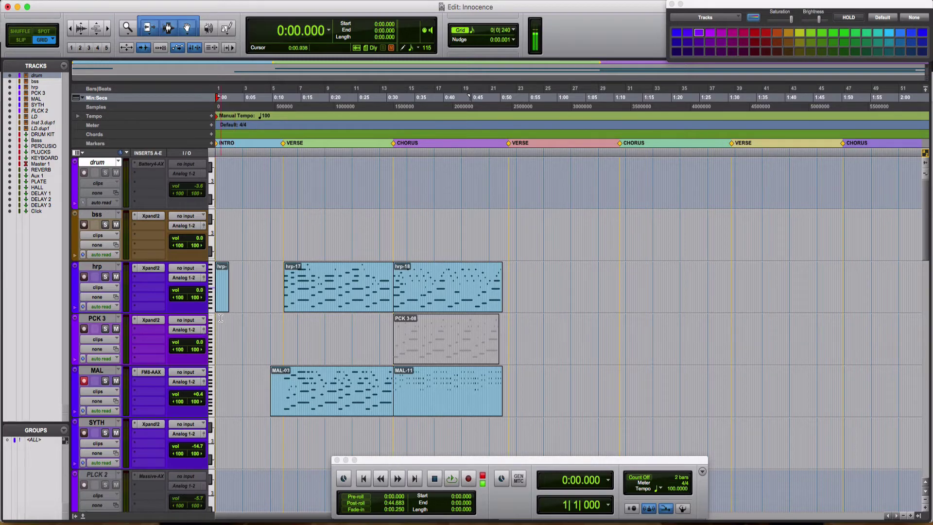
# Step: Make the inactive LD track active
pyautogui.scroll(-4, 234, 394)
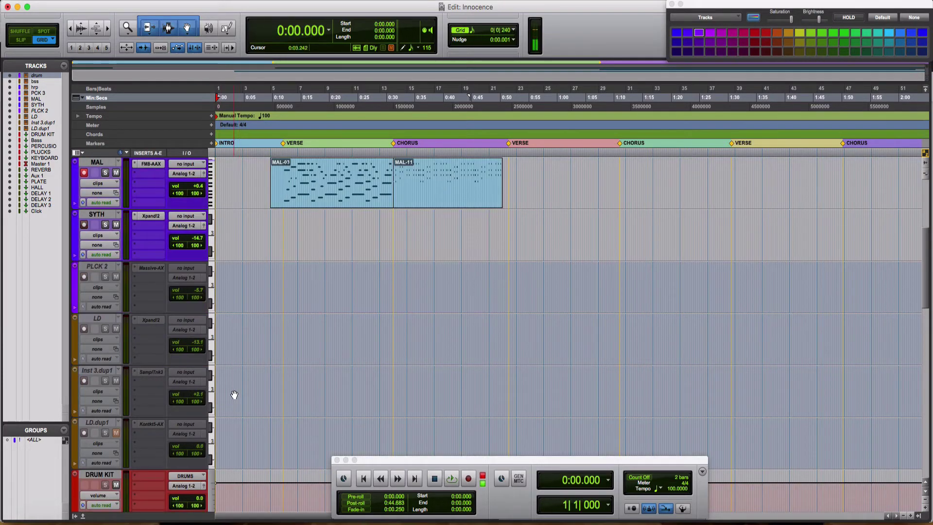
pyautogui.rightClick(88, 319)
pyautogui.click(113, 335)
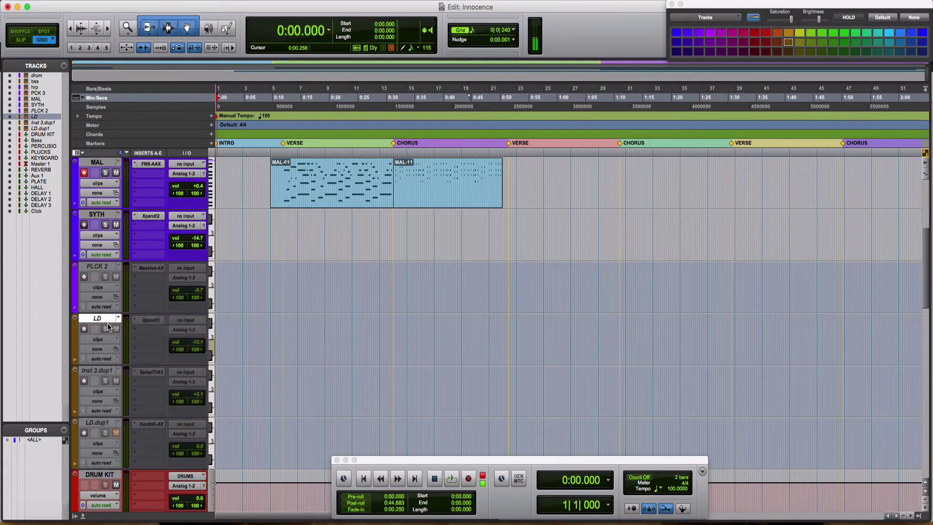
# Step: Load the PAD ANGEL preset in the LD track's Xpand!2 instrument and record-enable the track
pyautogui.click(149, 320)
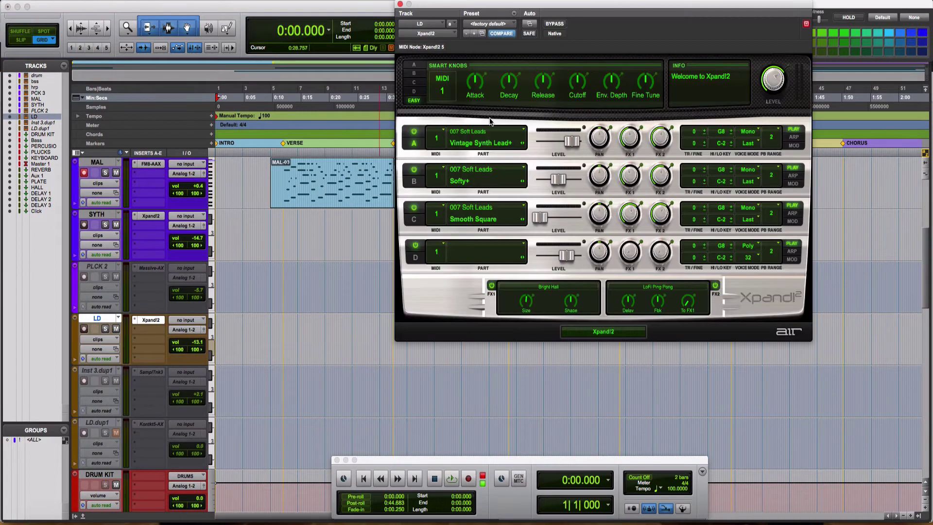
pyautogui.click(484, 24)
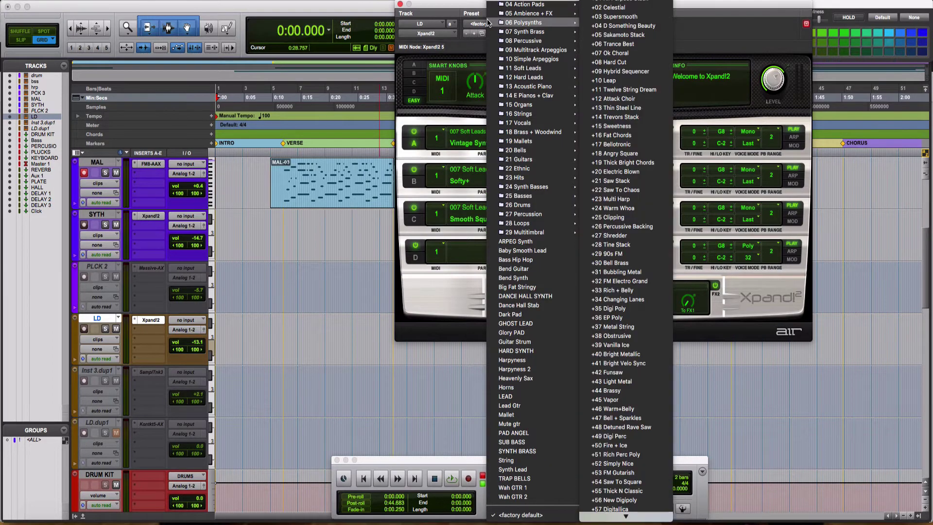
pyautogui.scroll(1, 526, 245)
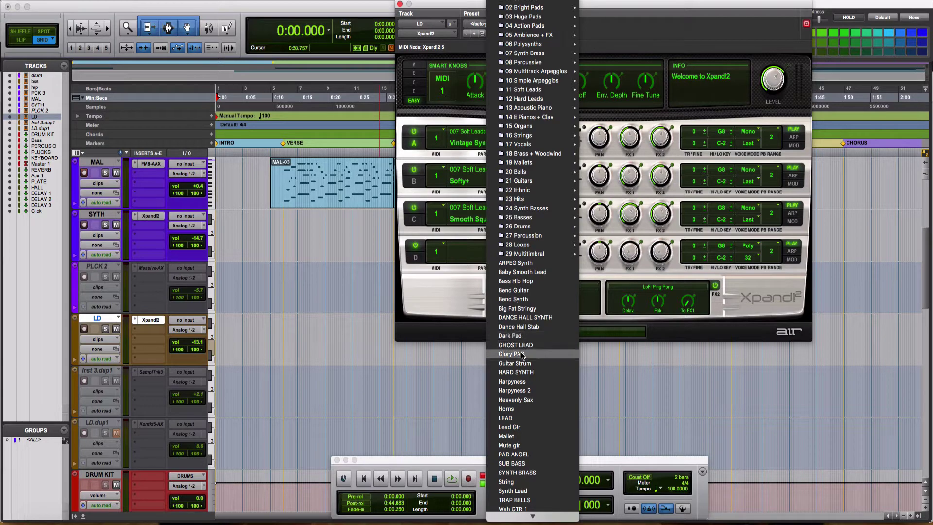
pyautogui.click(518, 455)
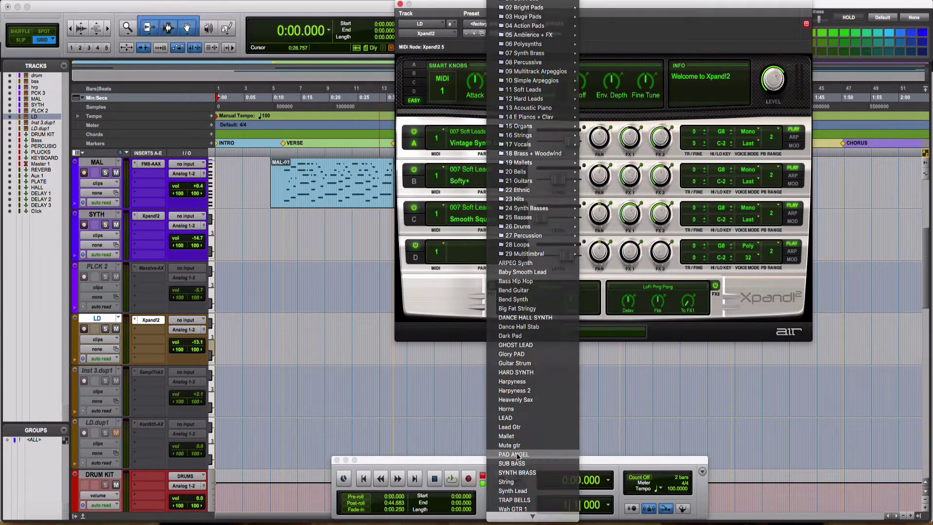
pyautogui.click(84, 329)
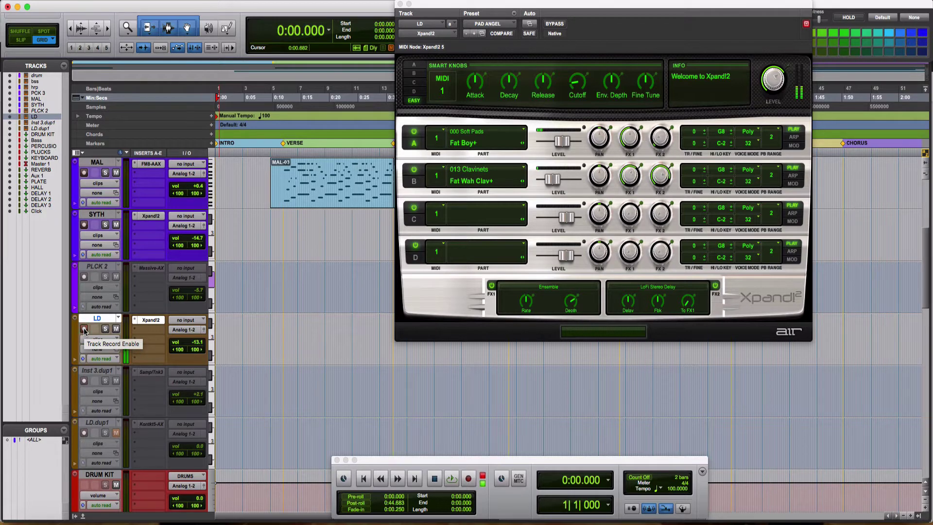
pyautogui.click(400, 5)
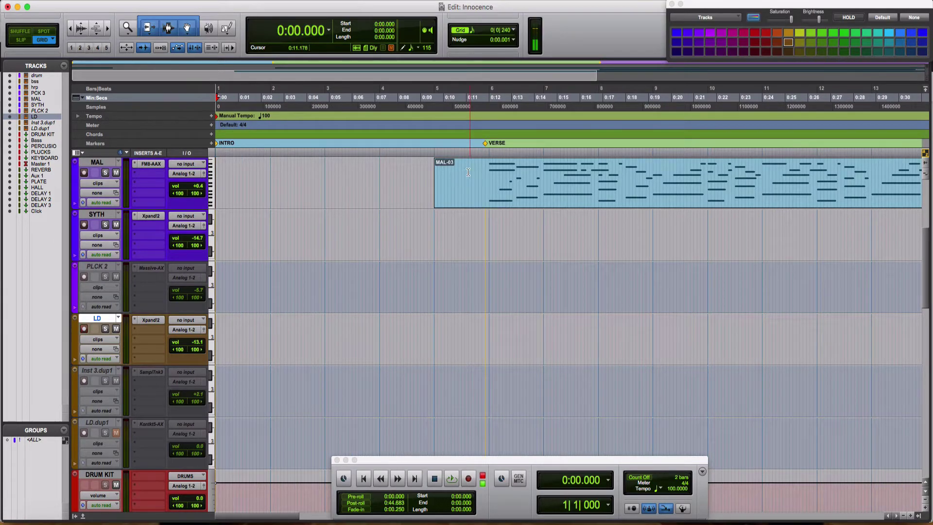
# Step: Move the LD track between the bss and hrp tracks and set its volume to 0.0
pyautogui.scroll(4, 467, 194)
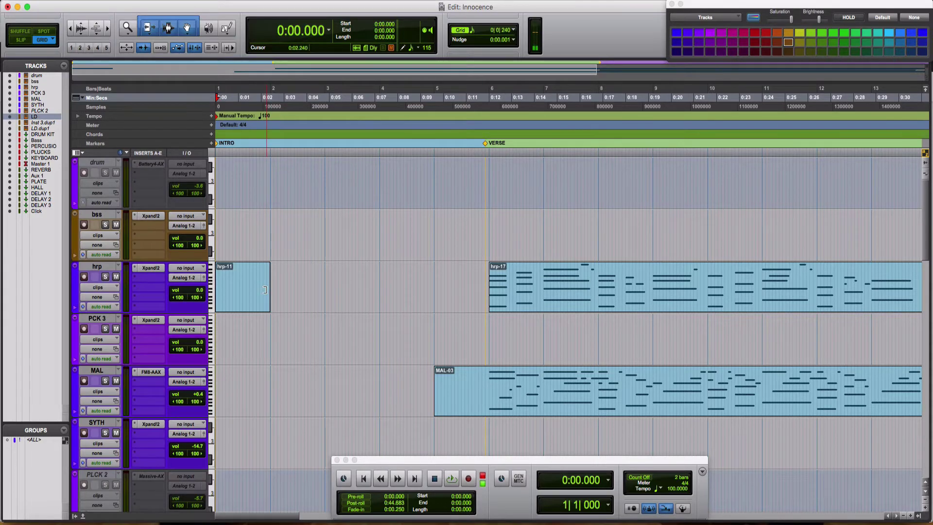
pyautogui.scroll(-3, 266, 290)
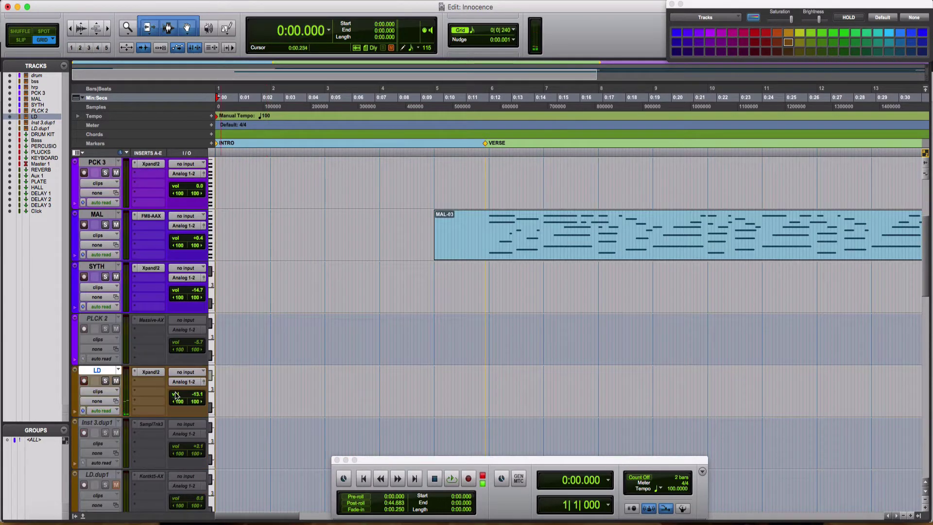
pyautogui.moveTo(106, 381); pyautogui.dragTo(217, 269)
# Step: Record the LD chord part from the session start through the INTRO into the VERSE, discarding the first take and recording it again
pyautogui.press('super+space')
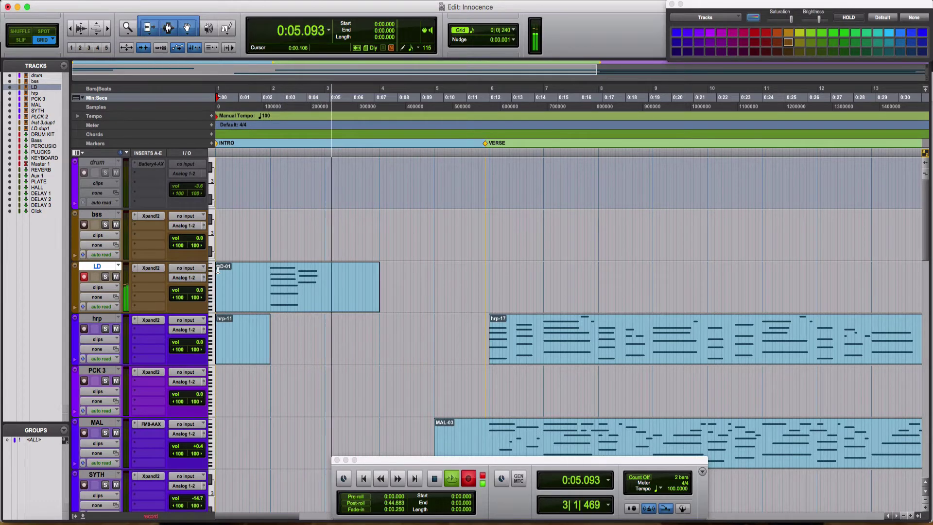
pyautogui.press('super+period')
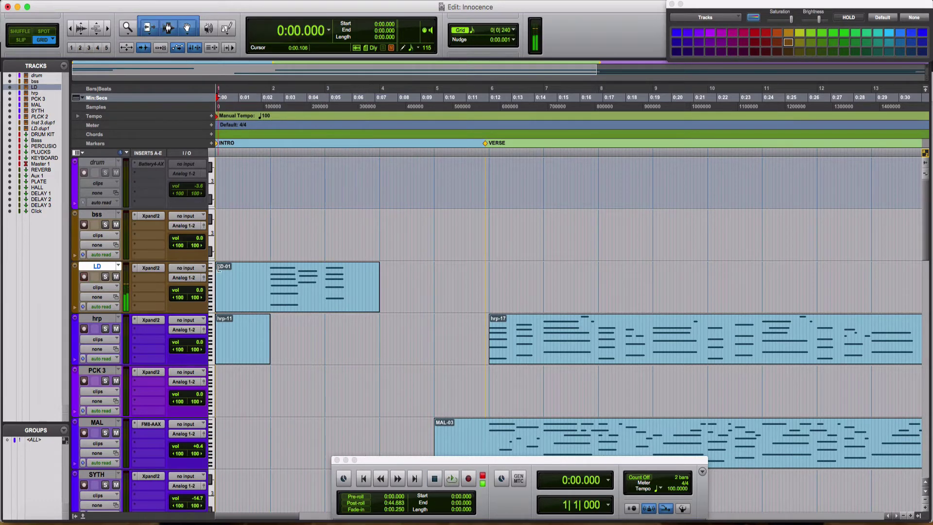
pyautogui.press('super+space')
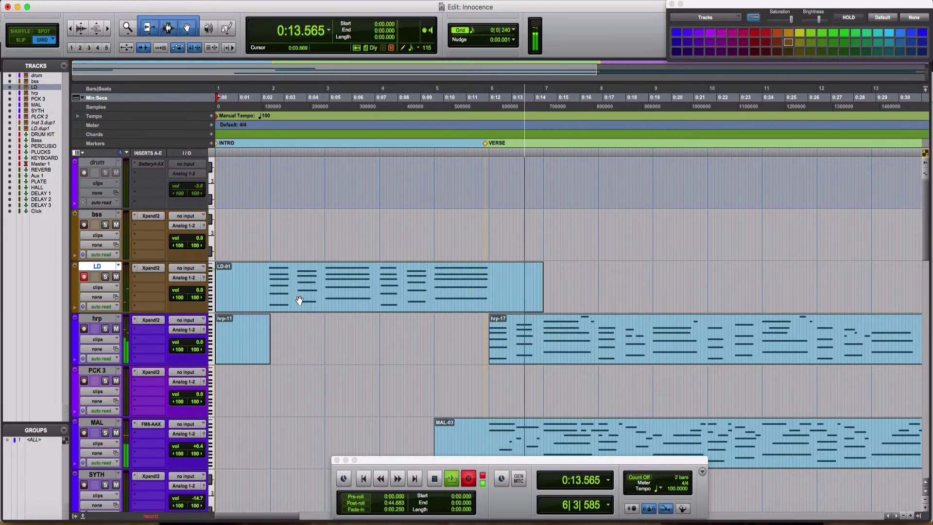
pyautogui.press('space')
pyautogui.press('Return')
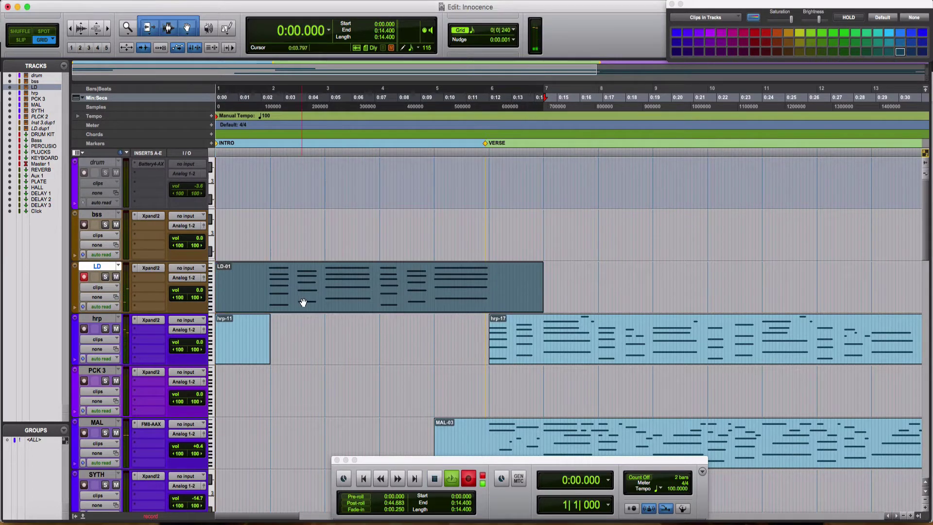
# Step: Play back the recorded LD clip from the session start and again from bar 5
pyautogui.press('space')
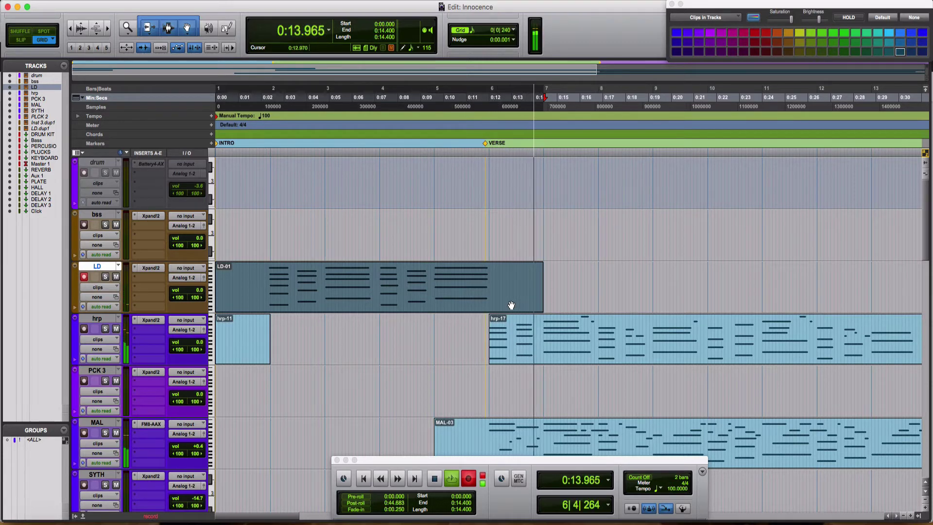
pyautogui.click(434, 280)
pyautogui.press('space')
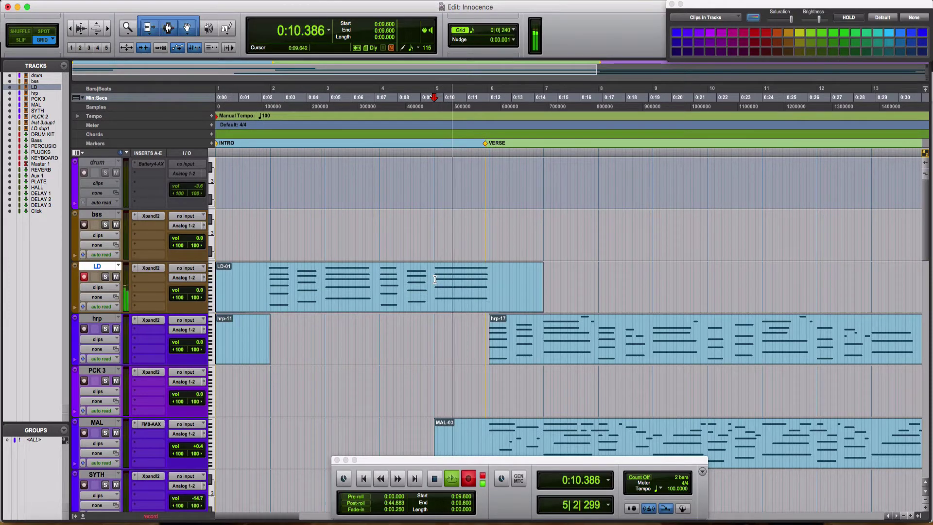
pyautogui.press('space')
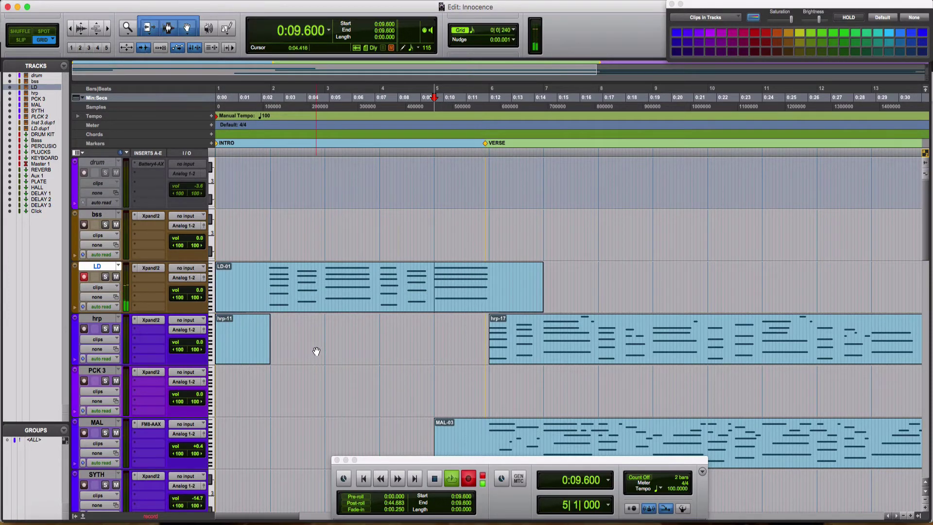
# Step: Browse the sample folders in the Workspace browser, collapsing the expanded Percussion, Pop Rock and Hip Hop folders
pyautogui.hotkey('ctrl', 'Up')
pyautogui.click(143, 120)
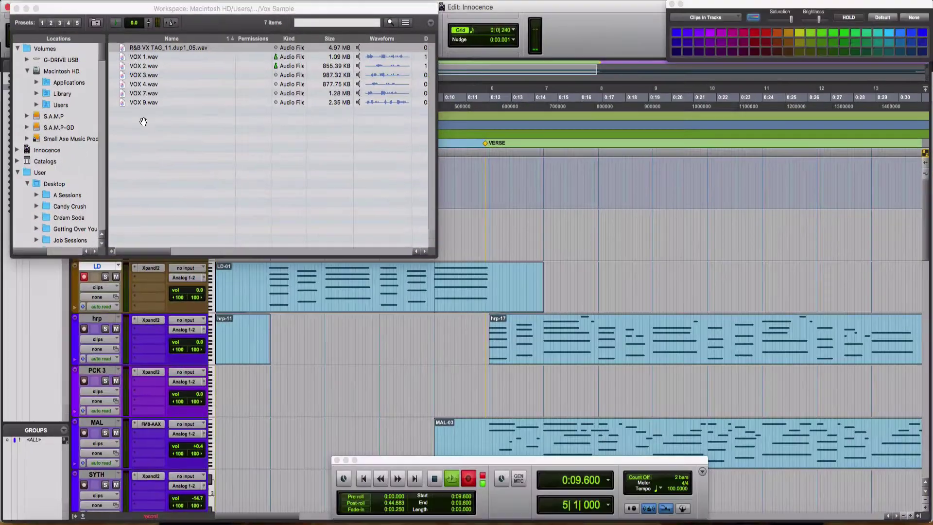
pyautogui.click(97, 23)
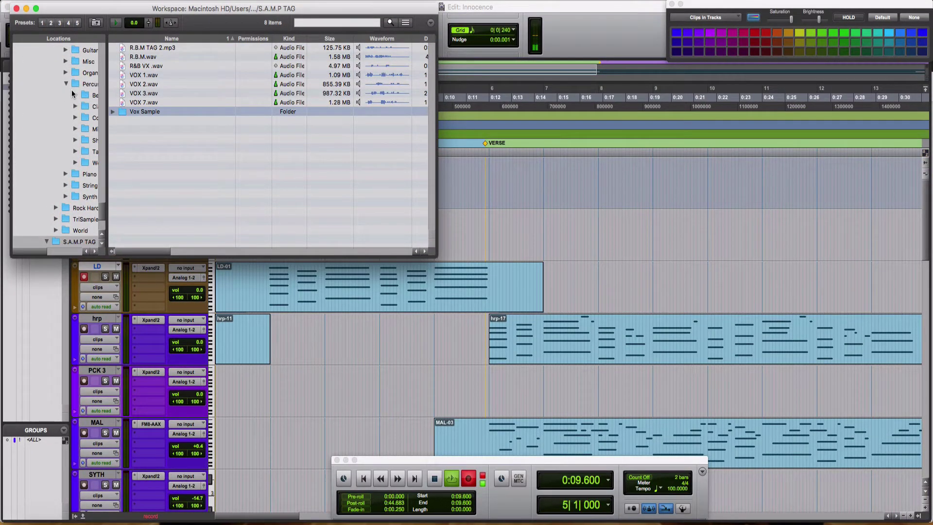
pyautogui.scroll(6, 72, 93)
pyautogui.scroll(-5, 51, 124)
pyautogui.hscroll(3, 52, 124)
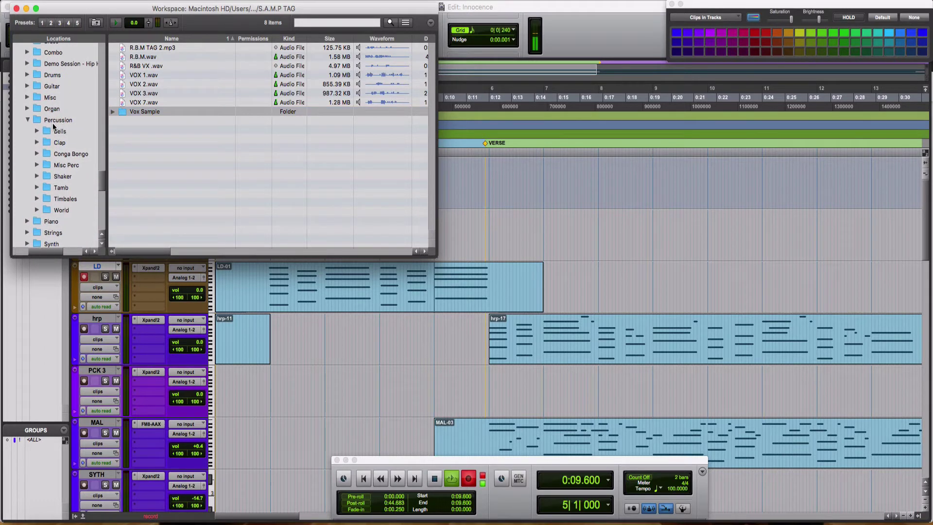
pyautogui.hscroll(-2, 30, 122)
pyautogui.click(28, 120)
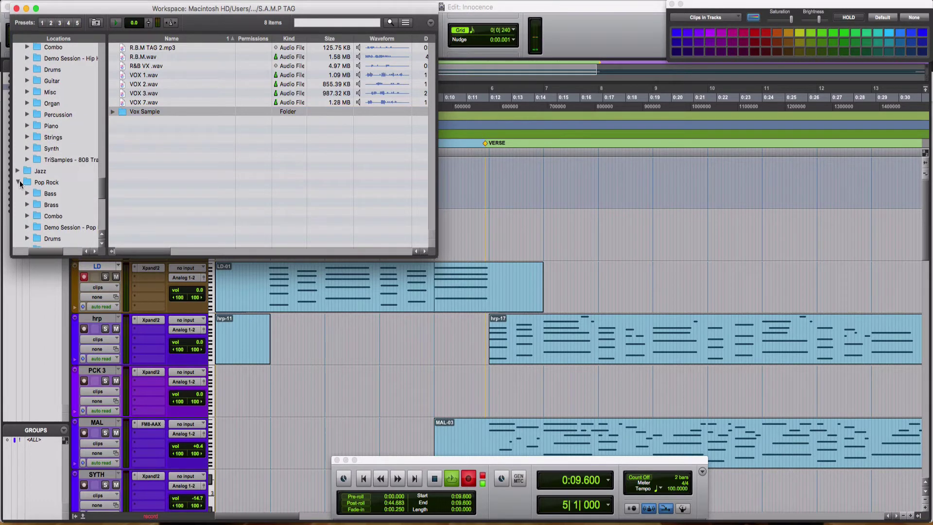
pyautogui.click(18, 182)
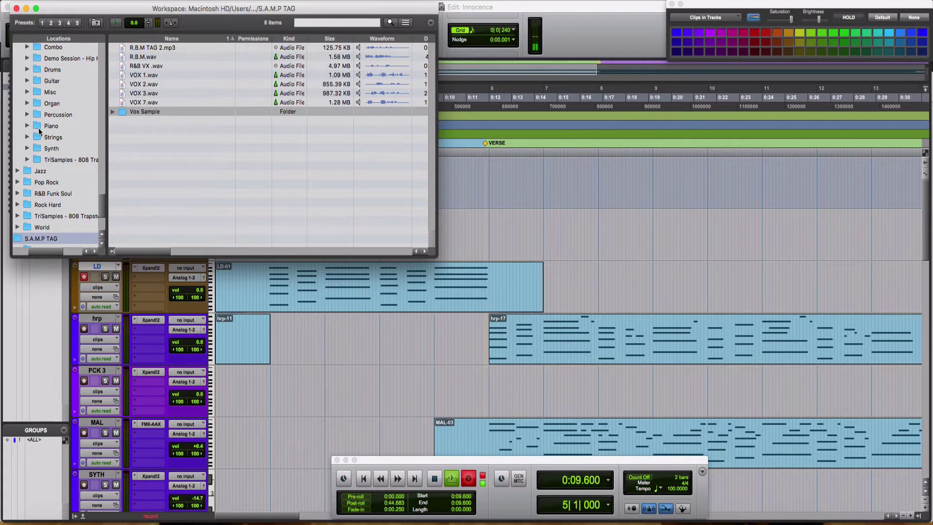
pyautogui.scroll(5, 40, 131)
pyautogui.click(17, 156)
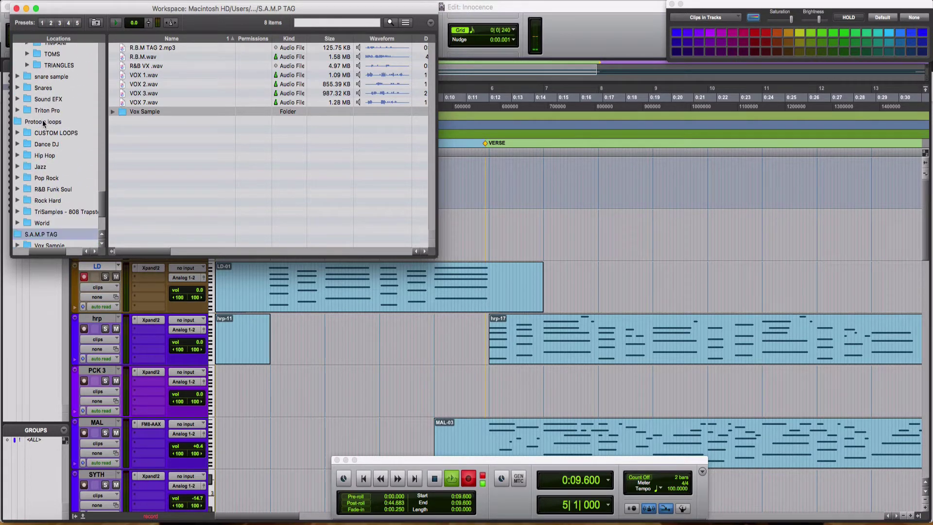
# Step: Show the contents of the Protools loops folder and select its Dance DJ subfolder
pyautogui.click(43, 122)
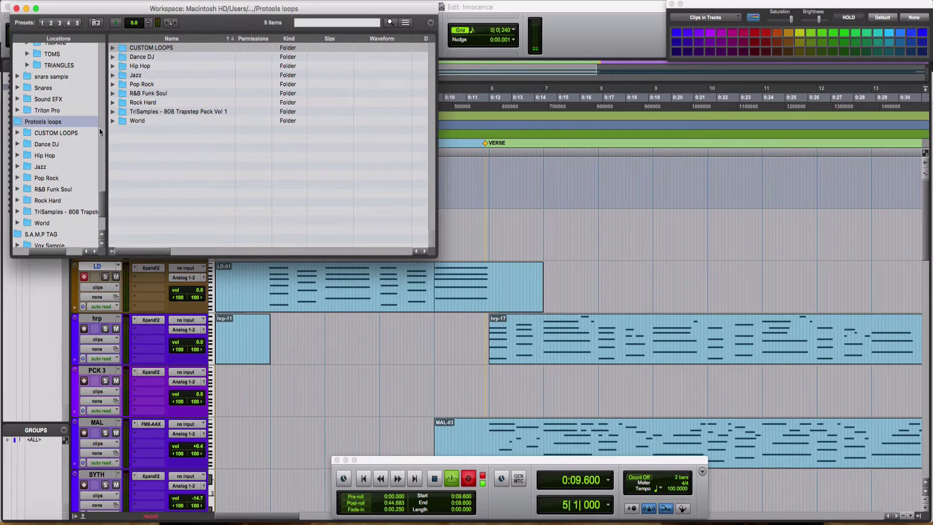
pyautogui.click(18, 121)
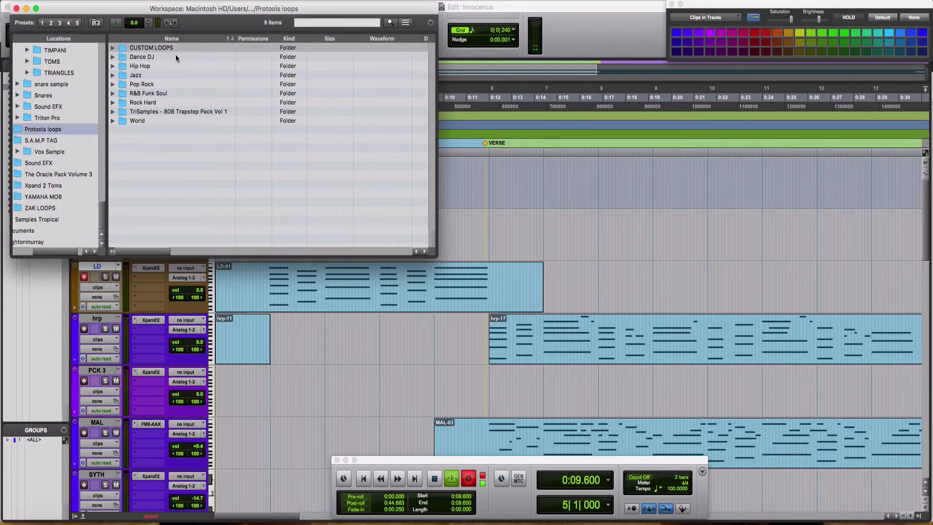
pyautogui.click(144, 57)
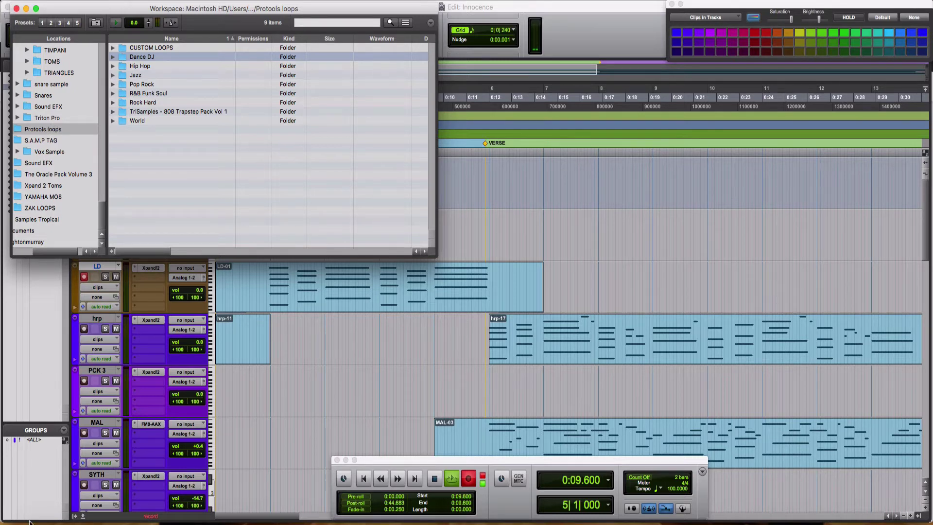
# Step: Switch to Finder and open the Dance Hall Samples folder inside the Desktop's Protools Loops folder
pyautogui.click(44, 520)
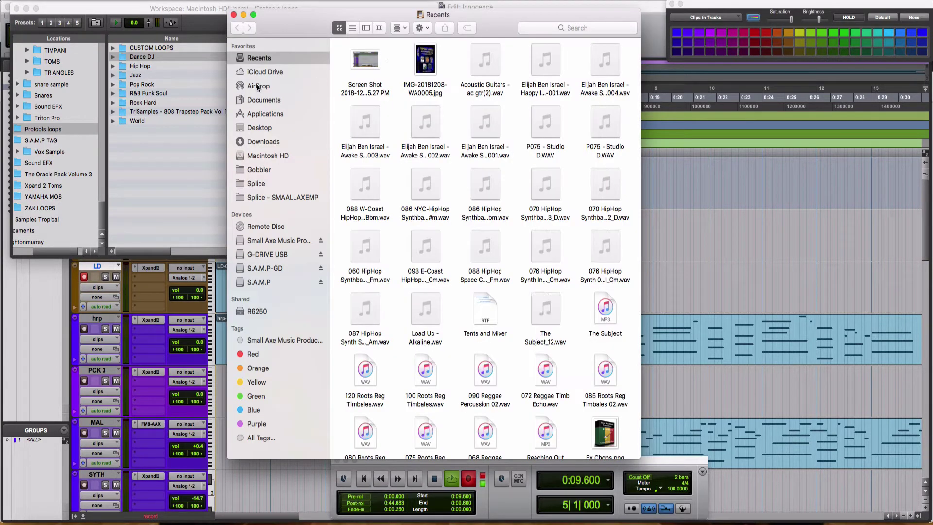
pyautogui.click(264, 127)
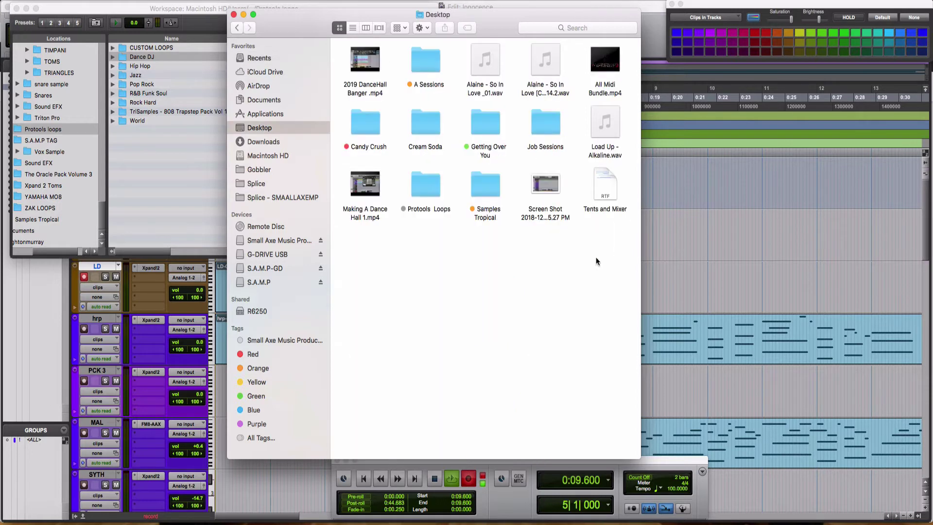
pyautogui.doubleClick(432, 185)
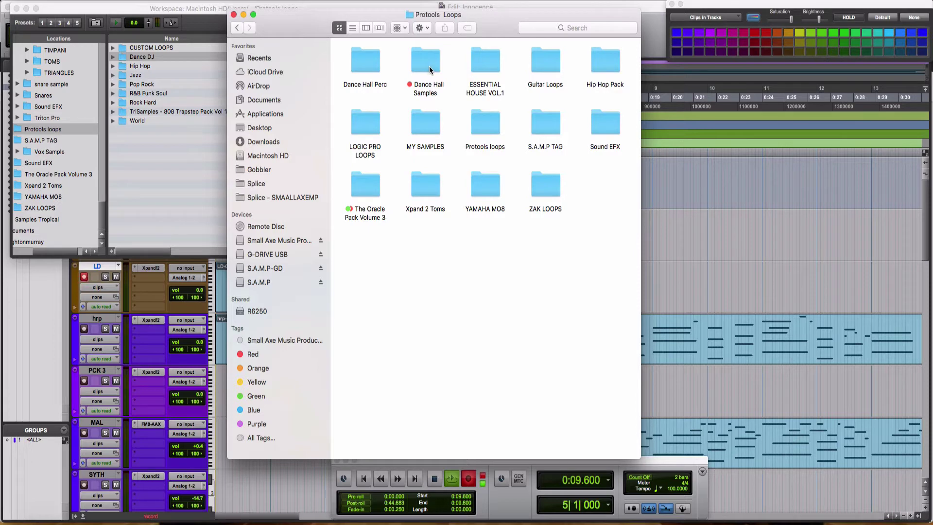
pyautogui.doubleClick(429, 66)
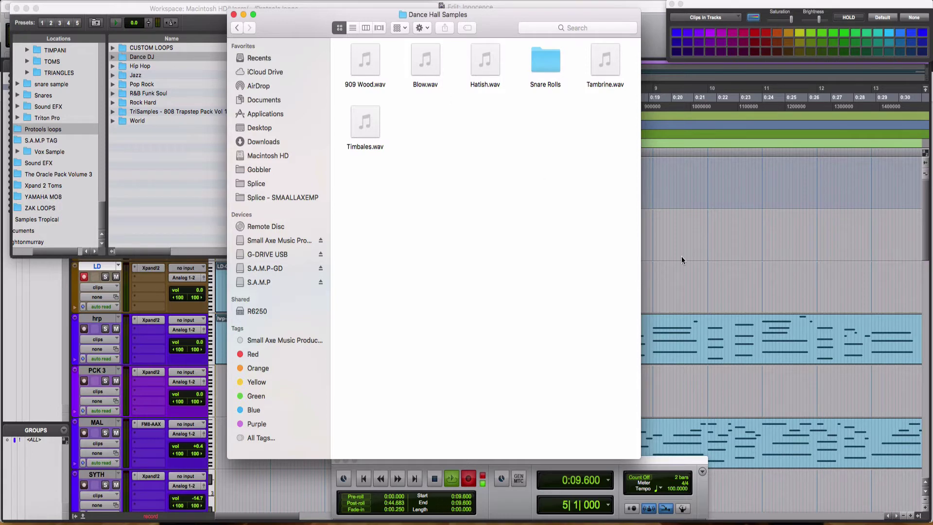
# Step: Import Blow.wav from the Dance Hall Samples folder onto a new track between LD and hrp, starting at the session start
pyautogui.scroll(-10, 681, 255)
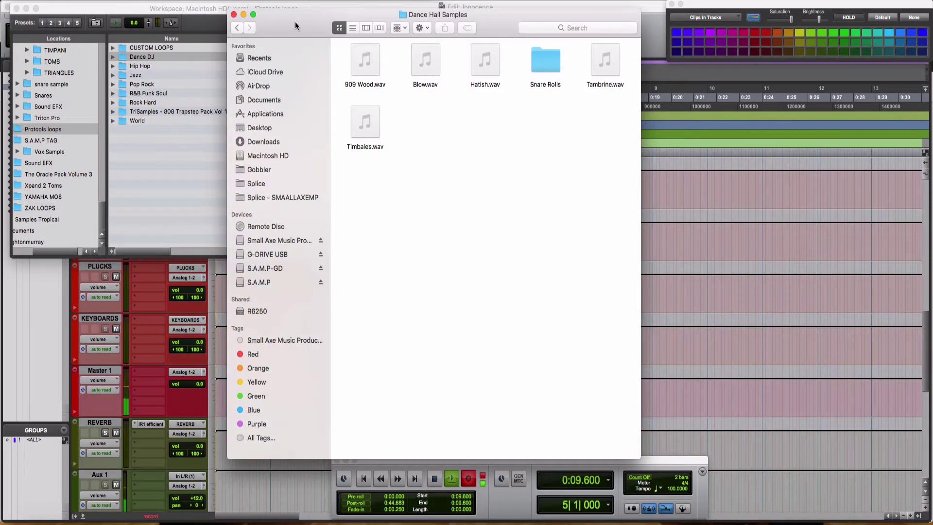
pyautogui.moveTo(296, 21); pyautogui.dragTo(602, 13)
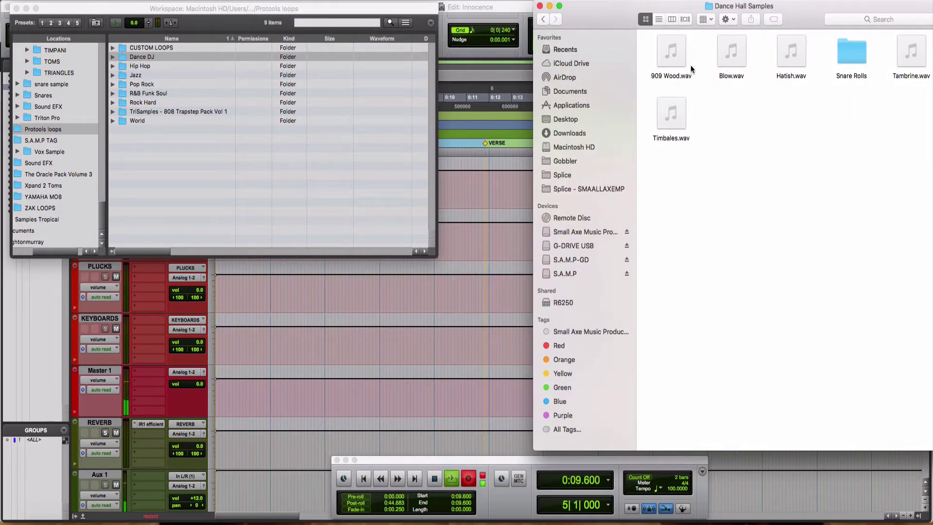
pyautogui.moveTo(730, 60); pyautogui.dragTo(698, 126)
pyautogui.scroll(-5, 447, 284)
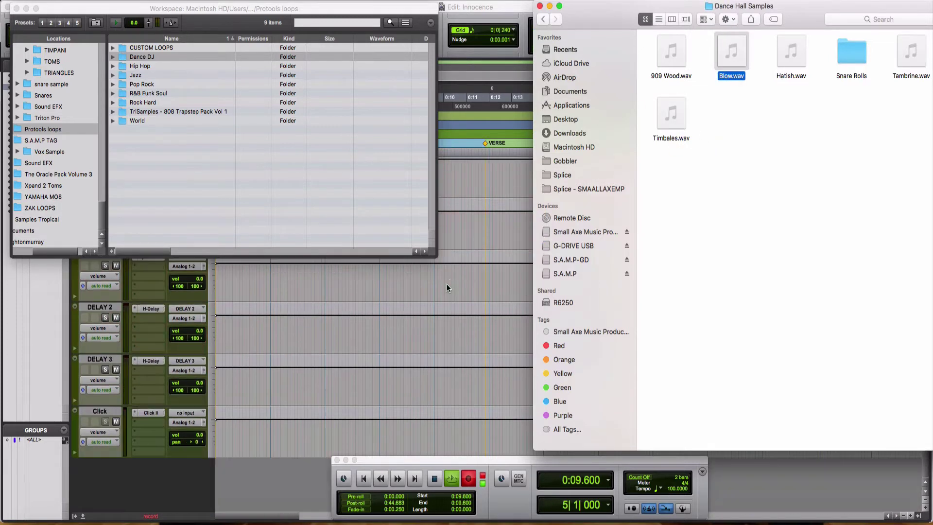
pyautogui.moveTo(738, 56); pyautogui.dragTo(214, 352)
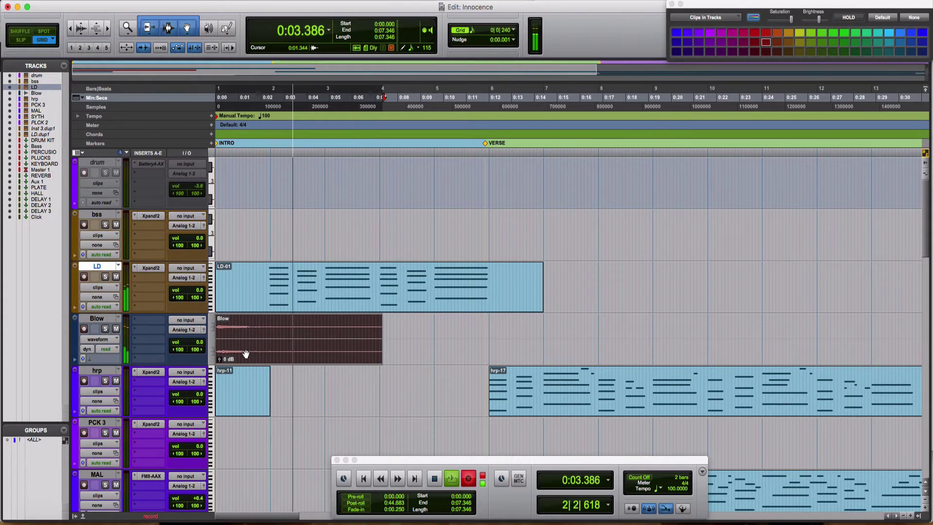
# Step: Move the Blow clip to start at 0:00.600 and play it back
pyautogui.press('super+bracketright')
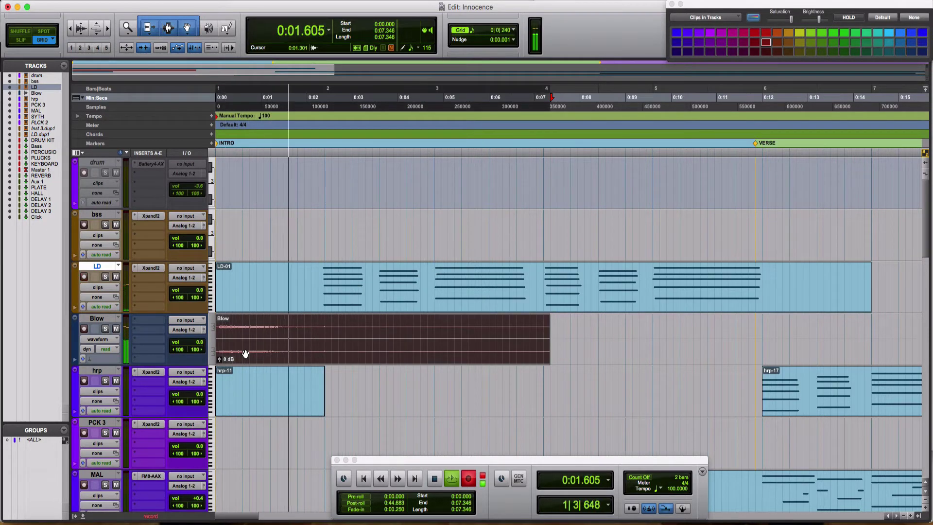
pyautogui.moveTo(254, 354); pyautogui.dragTo(284, 351)
pyautogui.press('space')
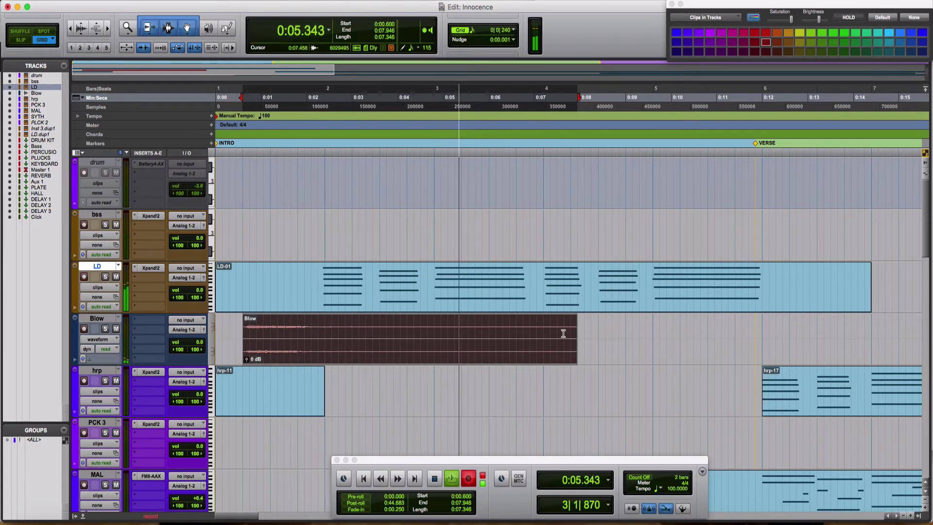
# Step: Trim the Blow clip's end to 0:04.800 and add a fade-out starting at 0:03.000
pyautogui.moveTo(574, 334); pyautogui.dragTo(352, 329)
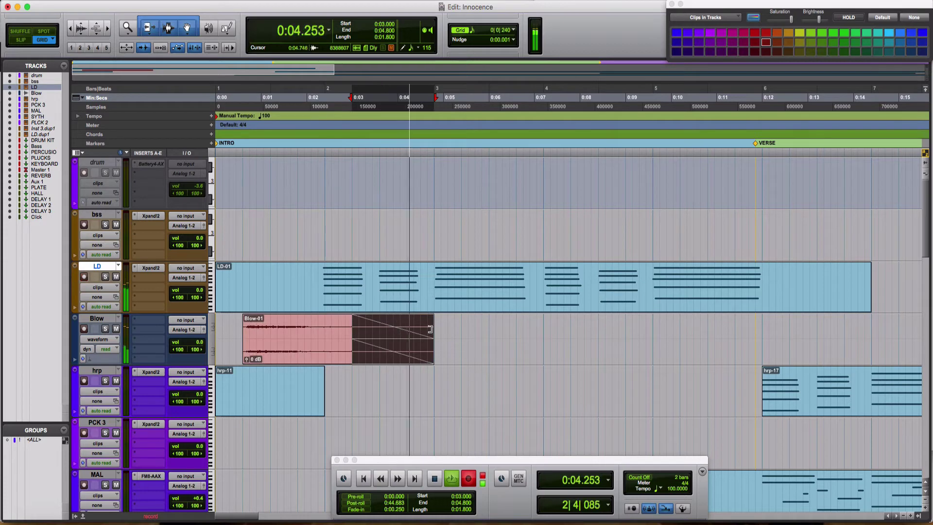
# Step: Trim the Blow clip's end to 0:03.750 and play it back in the intro
pyautogui.moveTo(428, 332); pyautogui.dragTo(386, 334)
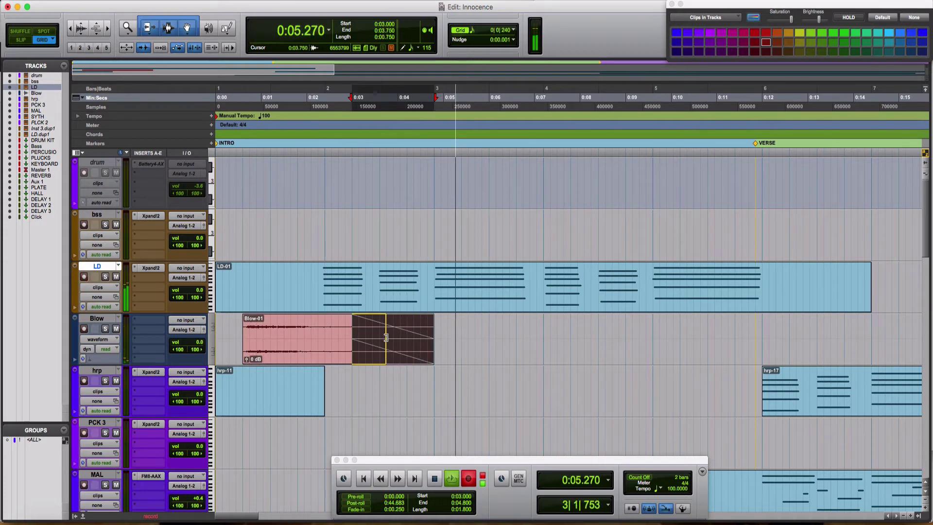
pyautogui.click(242, 334)
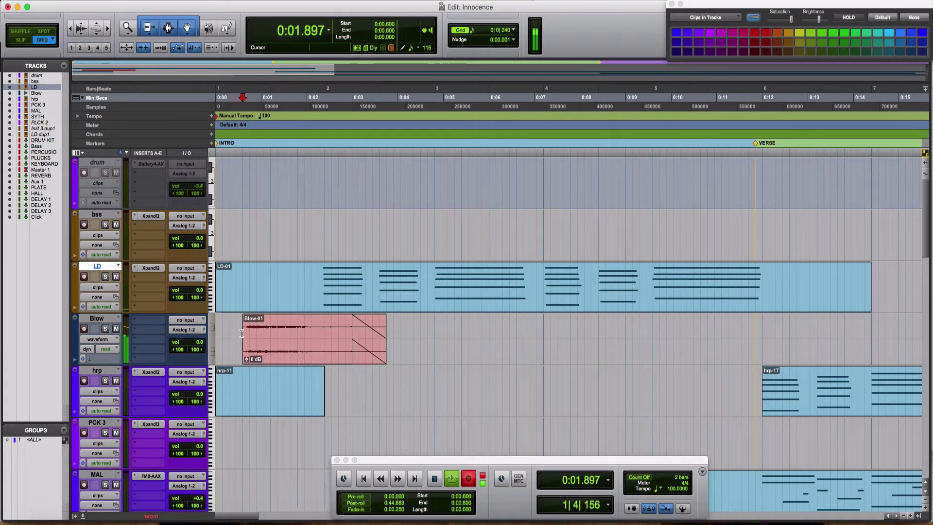
pyautogui.press('space')
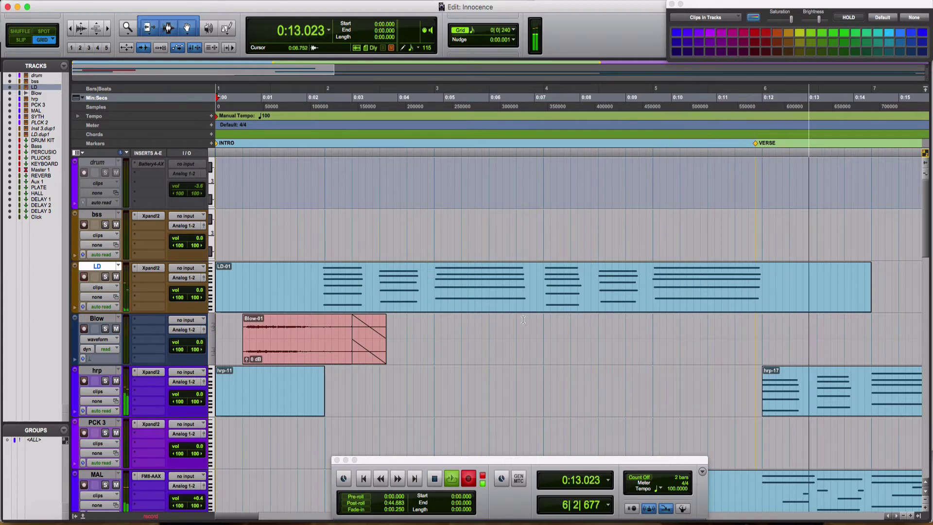
# Step: Play back the transition from the intro into the verse, starting from 0:09.600 and from 0:08.850
pyautogui.click(653, 280)
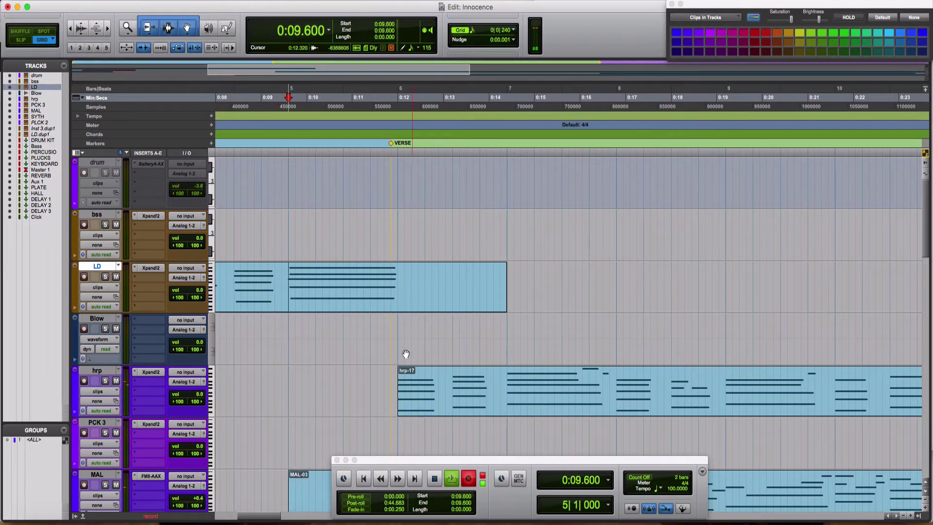
pyautogui.press('space')
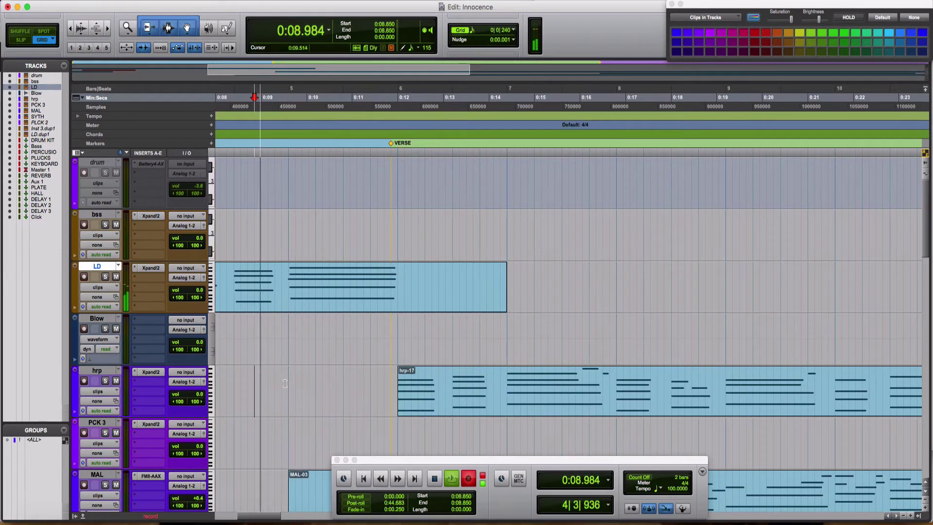
pyautogui.press('space')
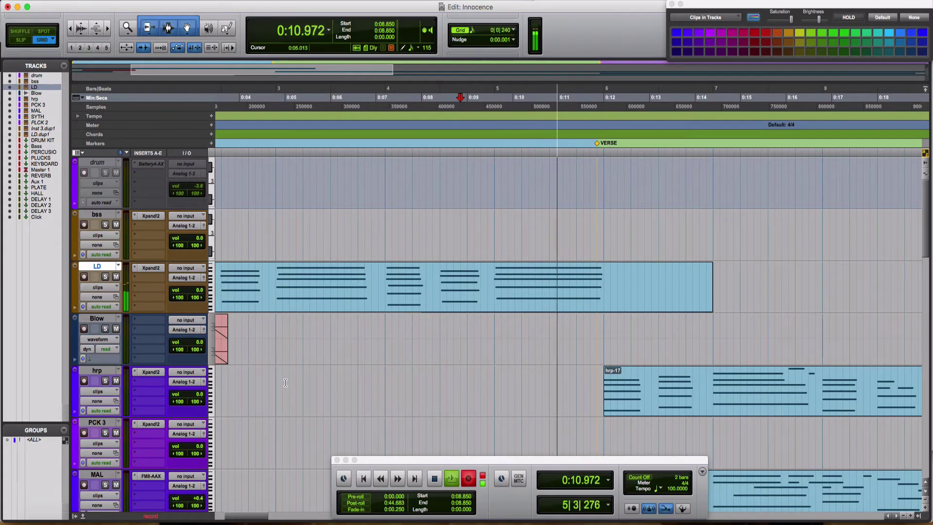
pyautogui.press('space')
pyautogui.hotkey('ctrl', 'Up')
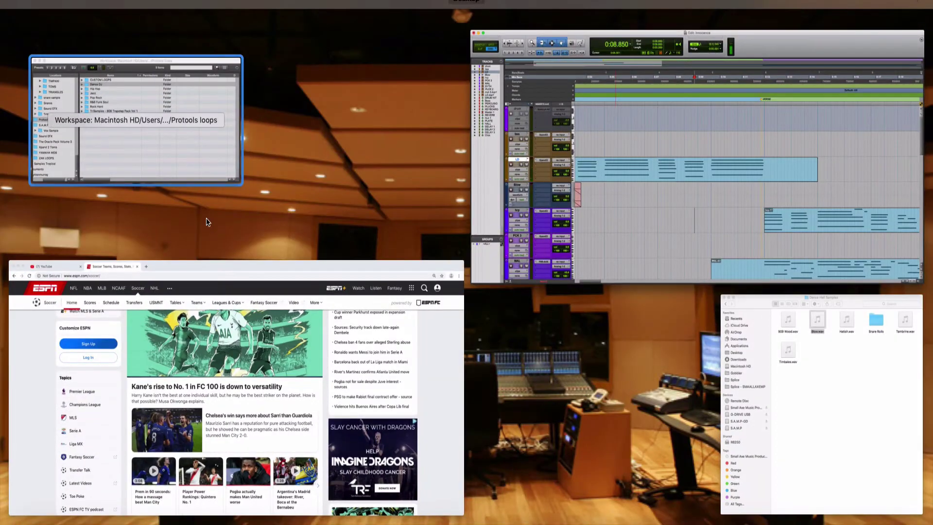
pyautogui.click(911, 431)
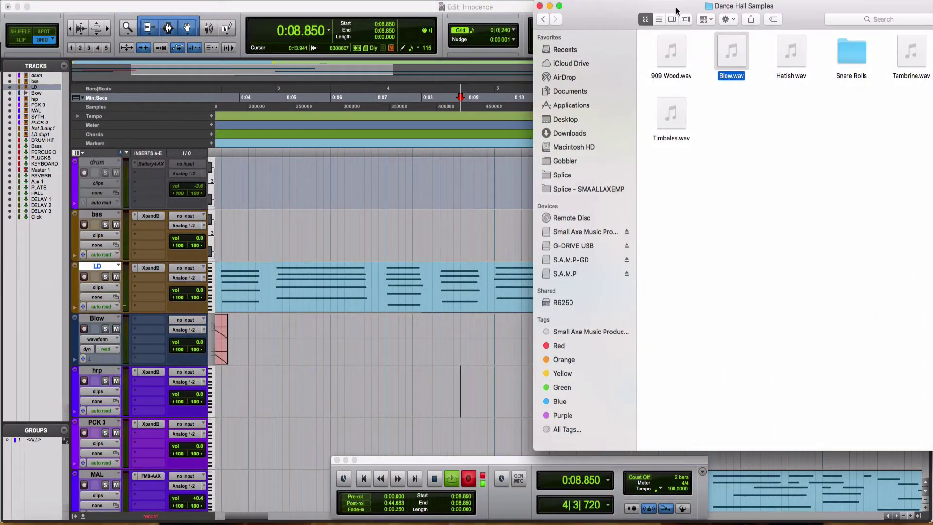
pyautogui.moveTo(836, 19); pyautogui.dragTo(727, 20)
pyautogui.click(685, 52)
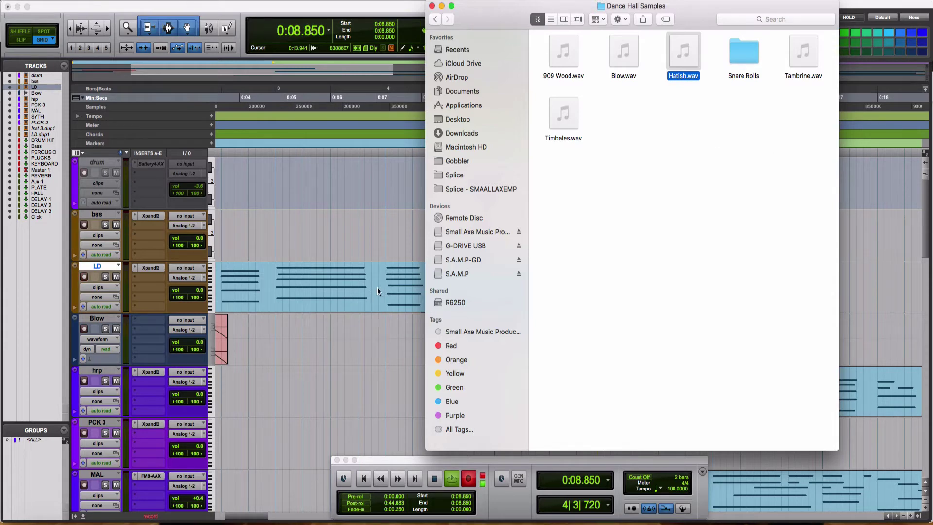
pyautogui.click(279, 15)
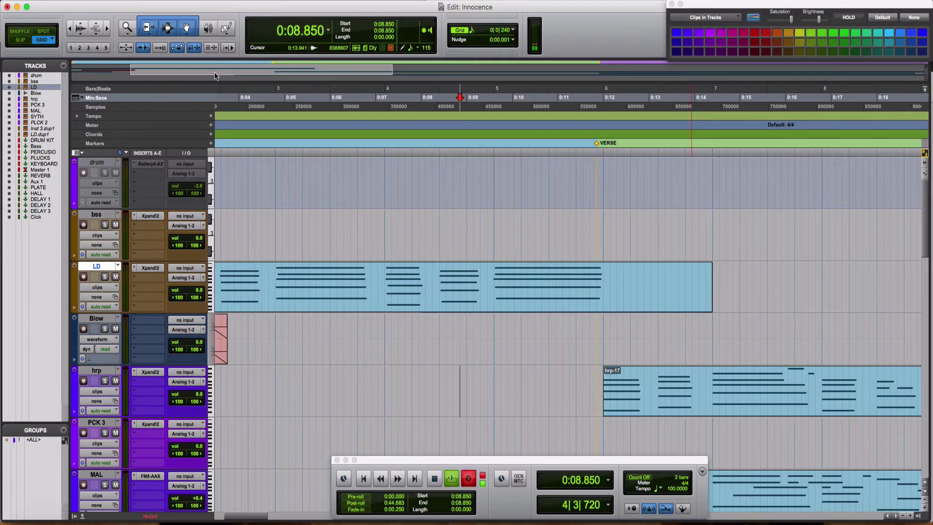
# Step: Bring up the Workspace browser and open the Dance Hall Samples folder inside the Desktop's Protools Loops folder
pyautogui.hotkey('ctrl', 'Up')
pyautogui.click(109, 70)
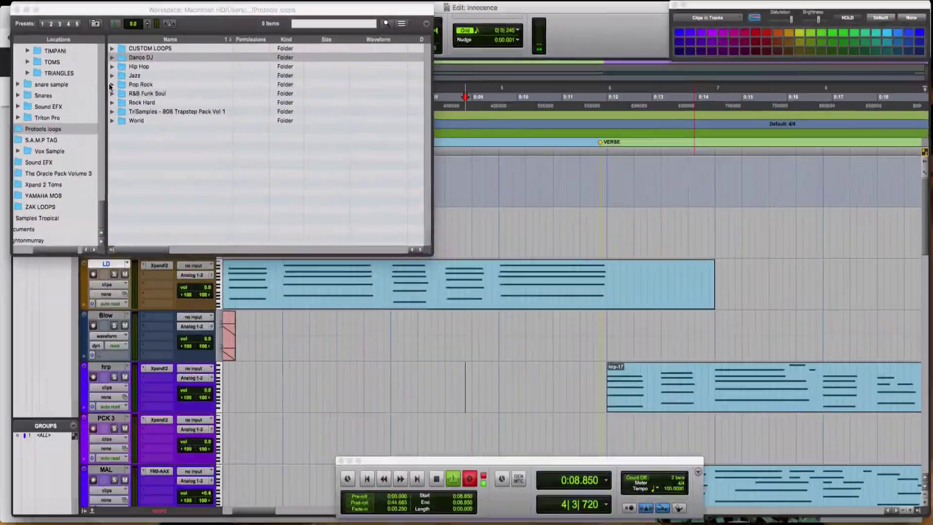
pyautogui.click(96, 23)
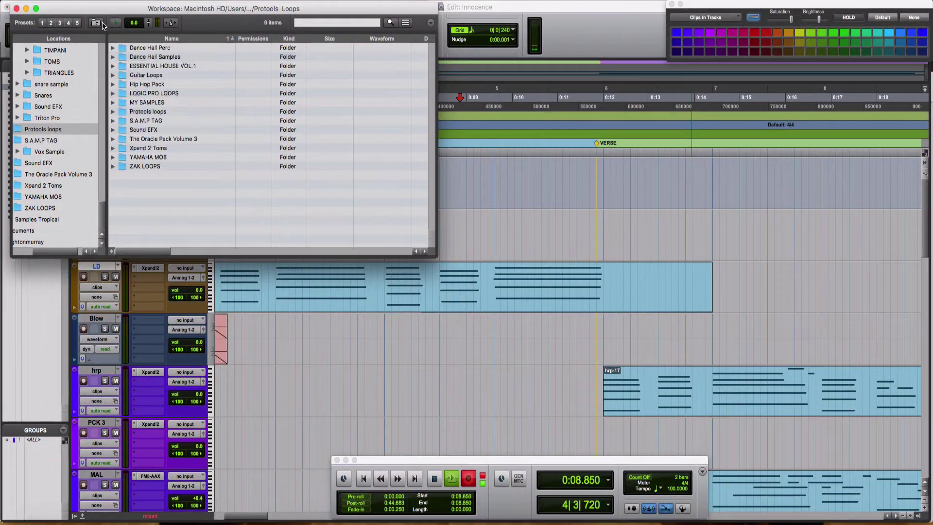
pyautogui.click(97, 24)
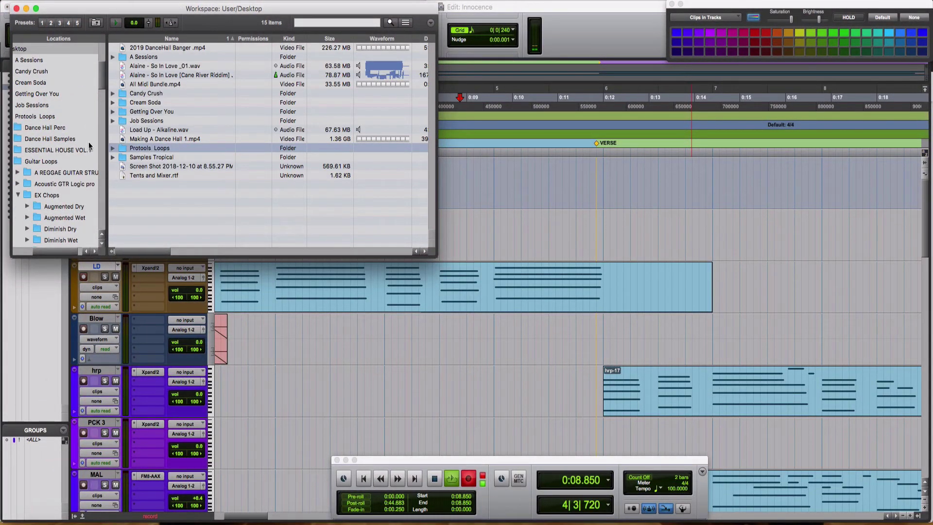
pyautogui.click(32, 120)
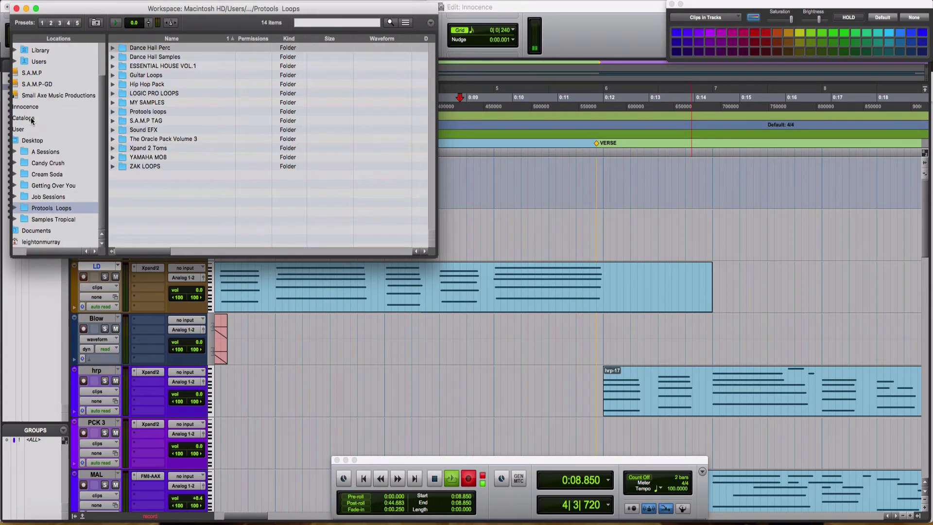
pyautogui.click(156, 58)
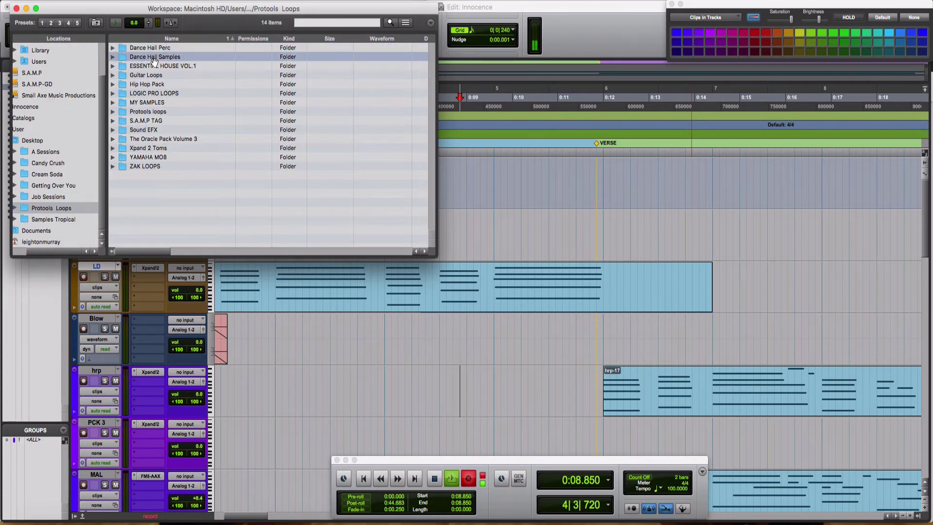
pyautogui.click(163, 48)
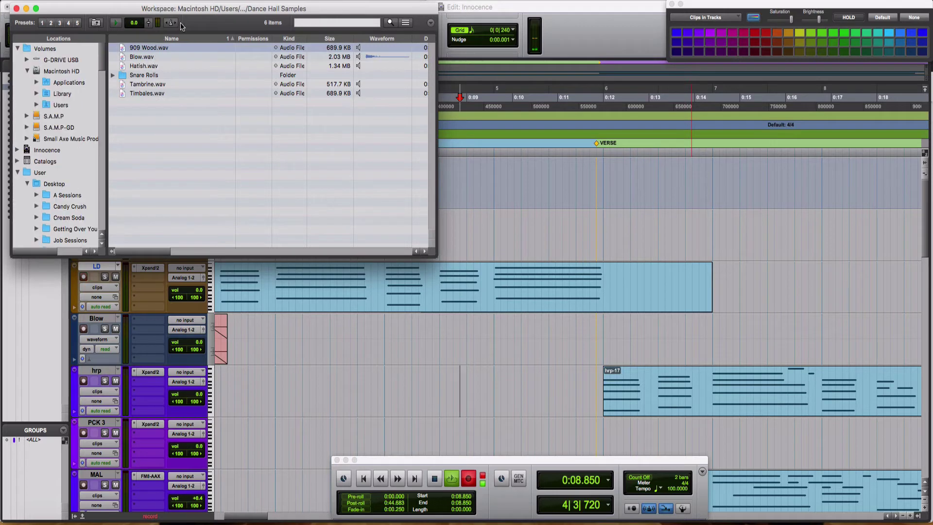
# Step: Audition the 909 Wood, Blow, Hatish, Tambrine and Timbales samples in the Dance Hall Samples folder
pyautogui.click(361, 48)
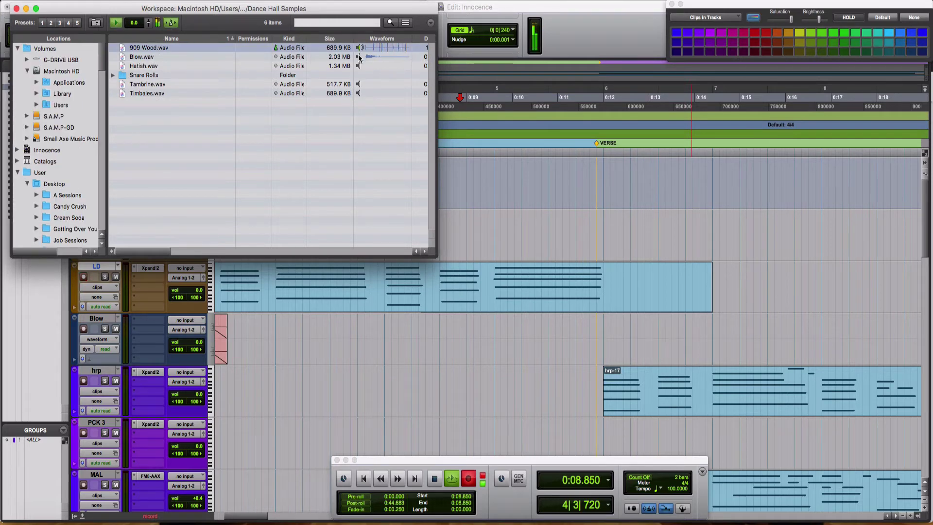
pyautogui.click(360, 58)
pyautogui.click(359, 66)
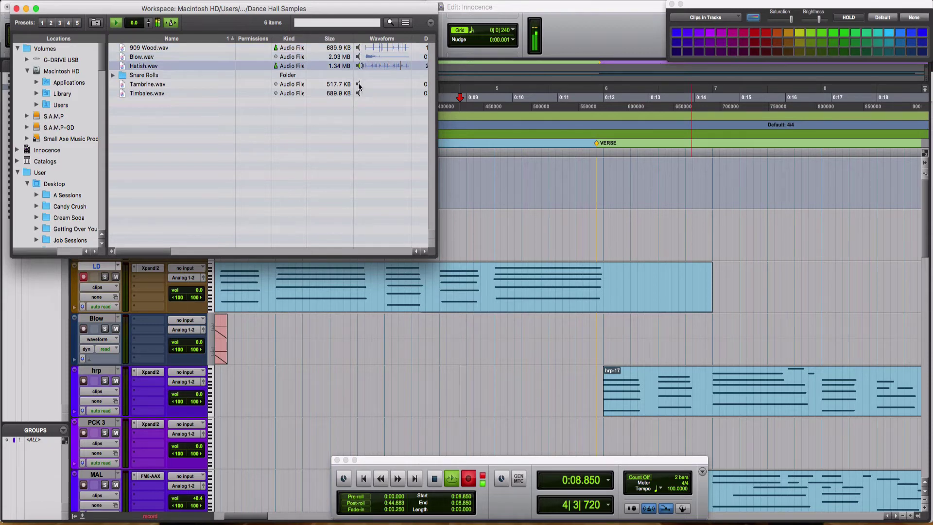
pyautogui.click(359, 85)
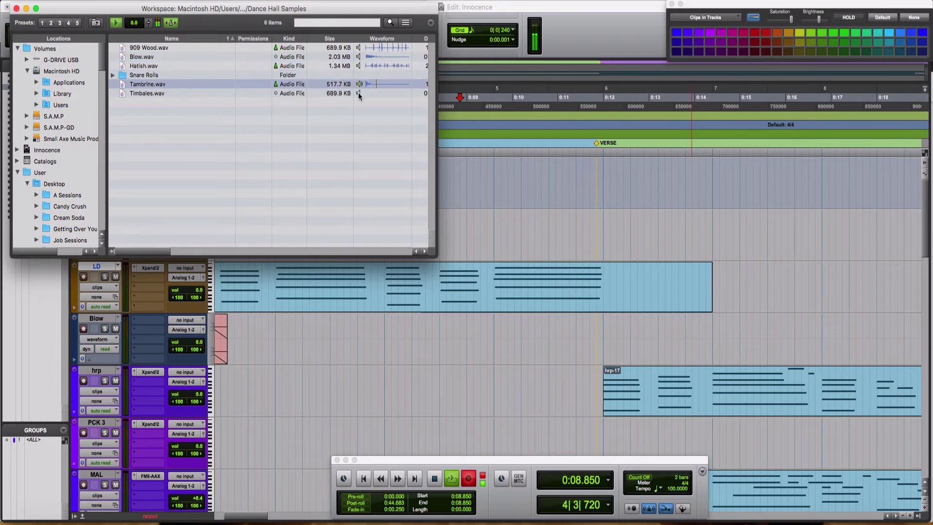
pyautogui.click(358, 93)
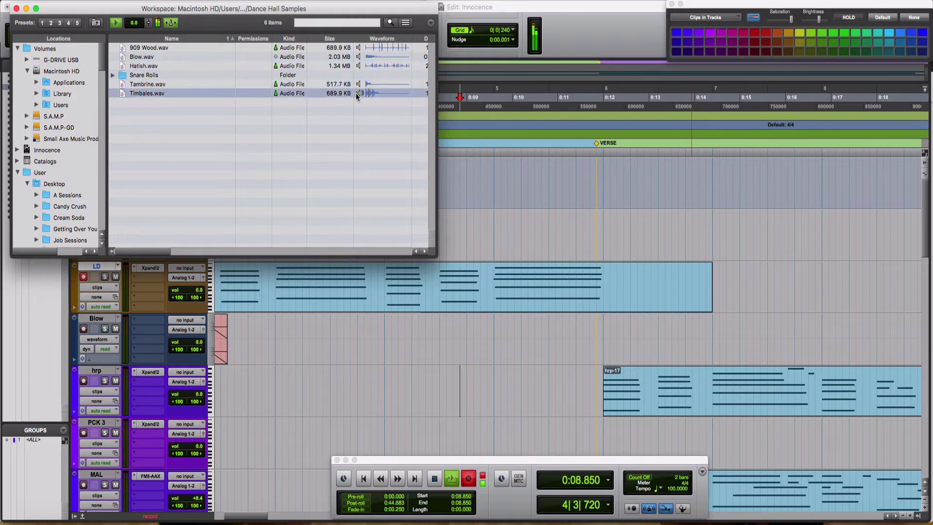
pyautogui.click(358, 66)
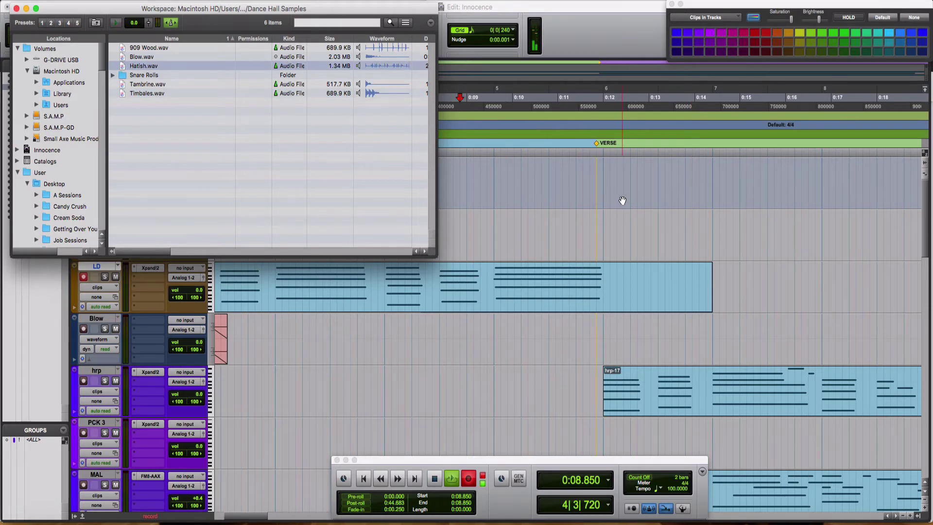
# Step: Import Hatish.wav onto a new track between LD and Blow and move its clip to start at 0:04.800
pyautogui.scroll(-10, 318, 345)
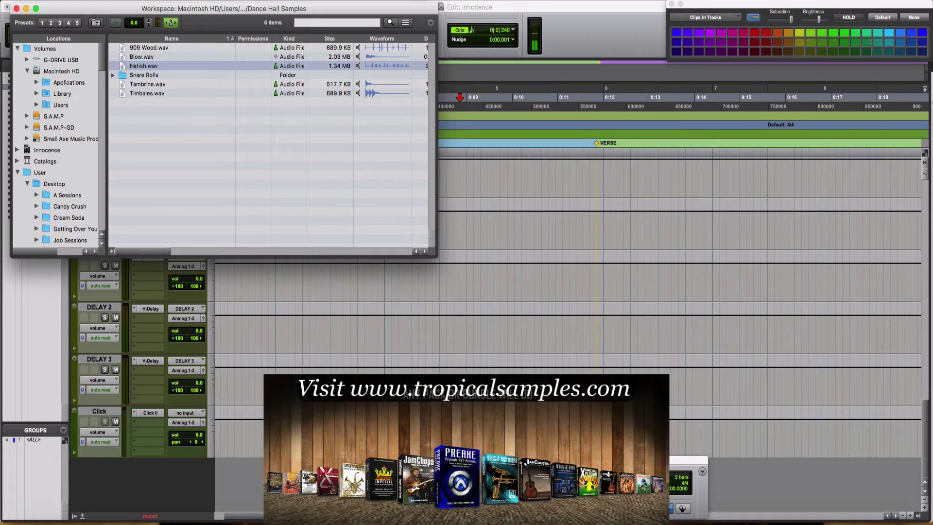
pyautogui.scroll(-5, 535, 341)
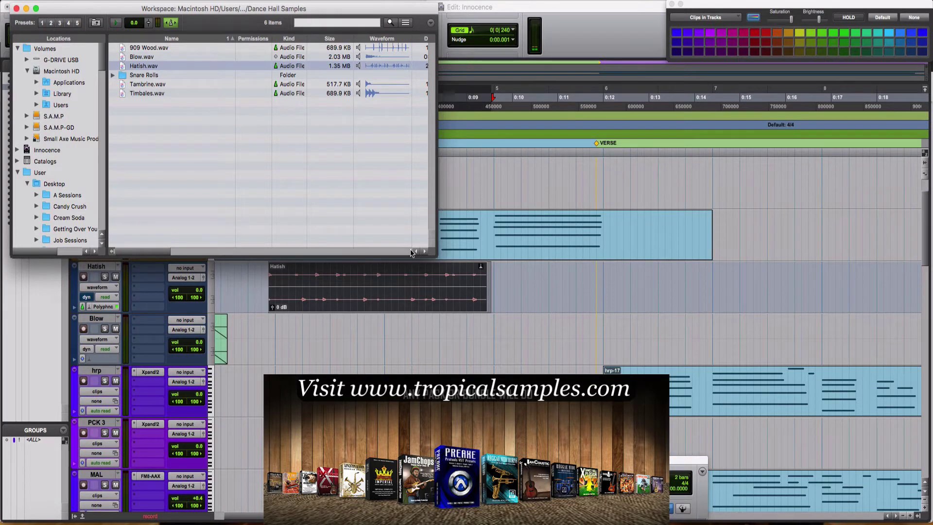
pyautogui.click(413, 281)
pyautogui.click(413, 280)
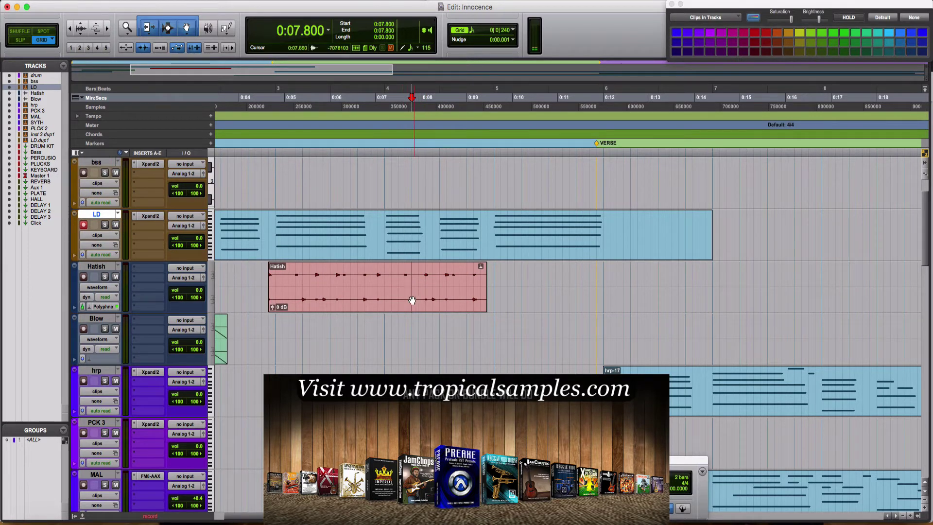
pyautogui.moveTo(412, 301)
pyautogui.mouseDown()
pyautogui.moveTo(429, 308)
pyautogui.moveTo(413, 309)
pyautogui.mouseUp()
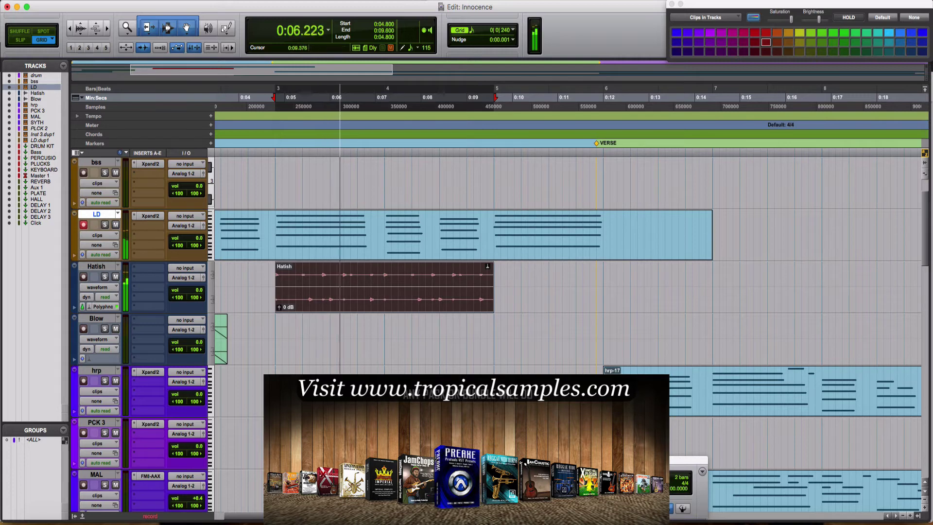
# Step: Play back the Hatish clip from 0:04.800 several times to hear it with the LD part
pyautogui.press('space')
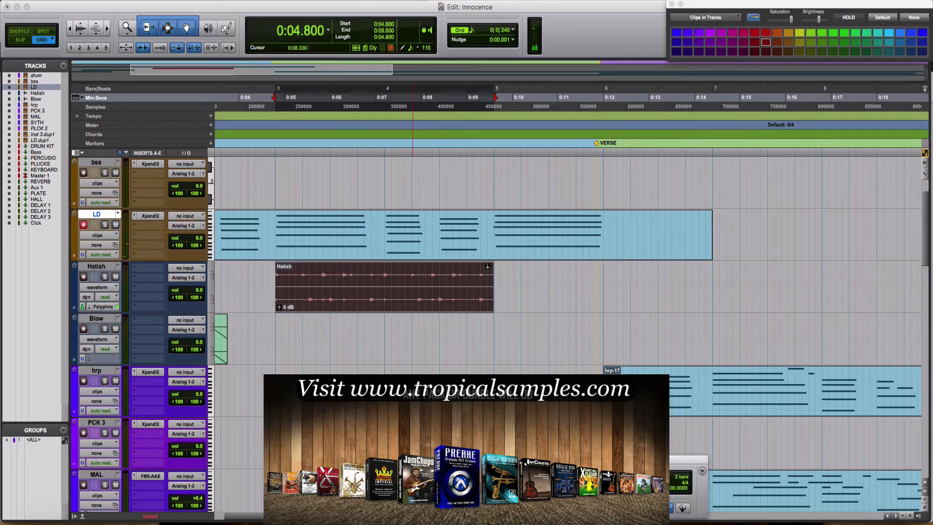
pyautogui.press('space')
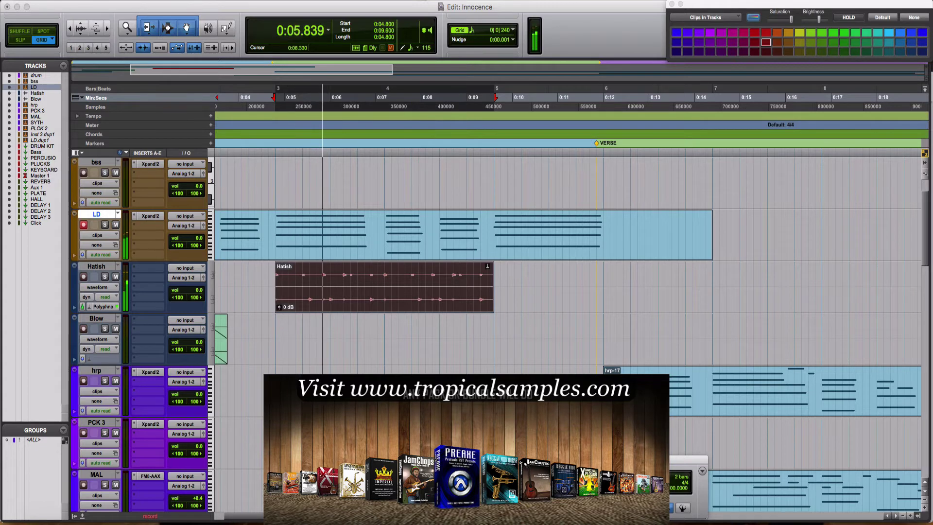
pyautogui.press('space')
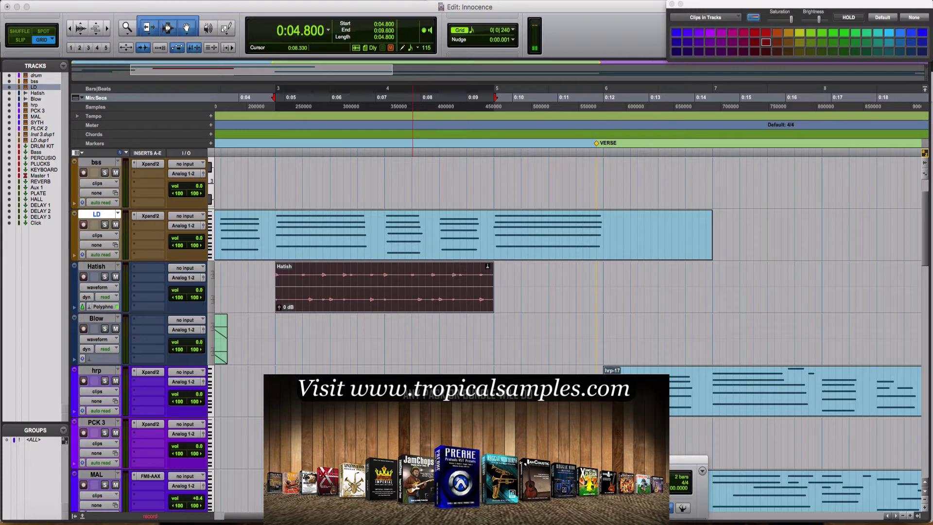
pyautogui.press('space')
pyautogui.press('space')
pyautogui.press('space')
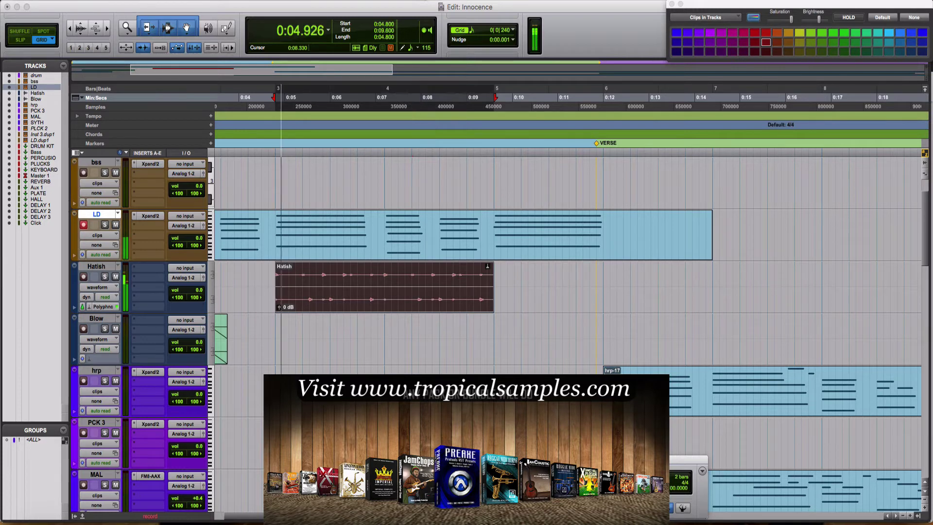
pyautogui.press('space')
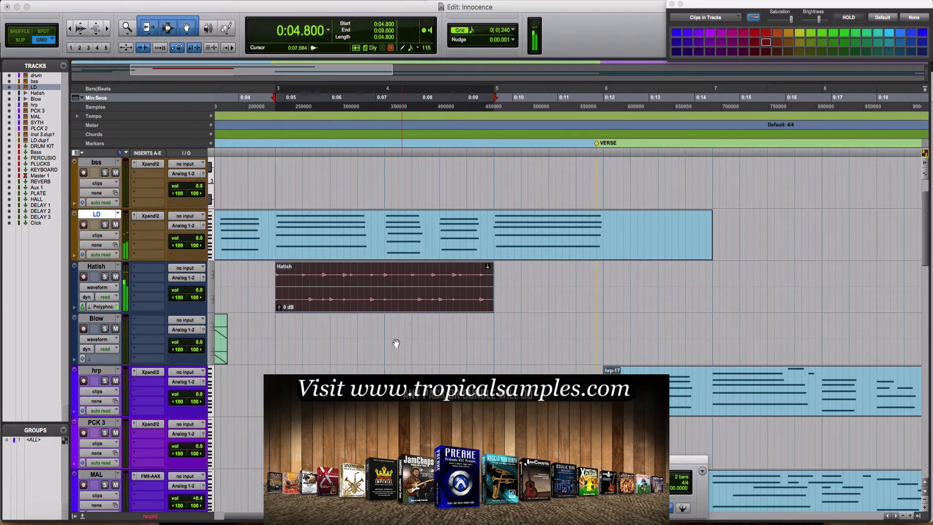
# Step: Extend the end of the LD clip to bar 8 and play back the verse from 0:15.000
pyautogui.click(273, 227)
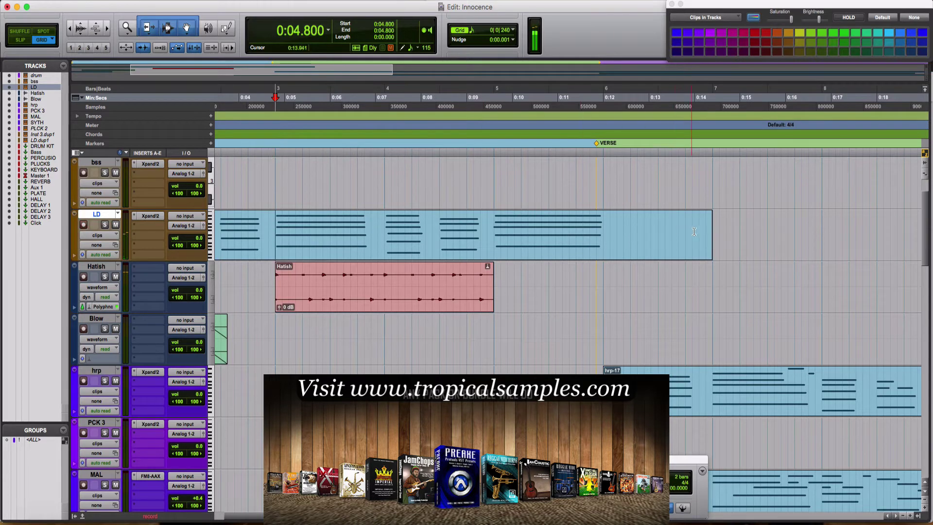
pyautogui.click(737, 230)
pyautogui.press('super+space')
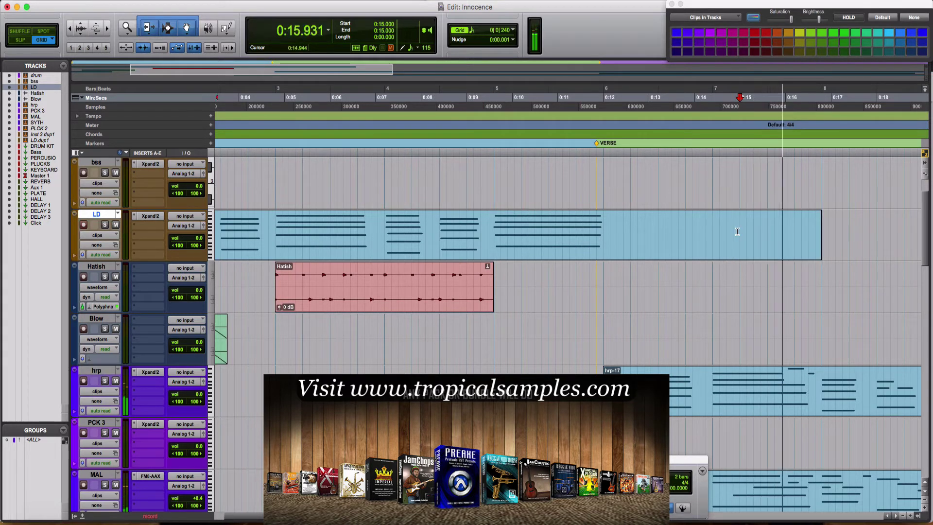
pyautogui.press('space')
pyautogui.press('space')
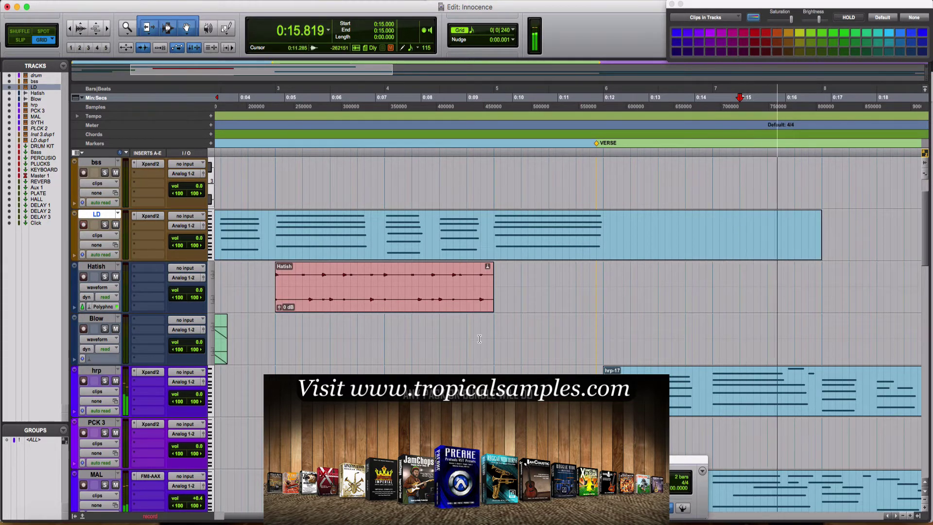
pyautogui.press('space')
# Step: Return to the start of the song and insert a stereo EQ3 7-Band on the Hatish track
pyautogui.press('Return')
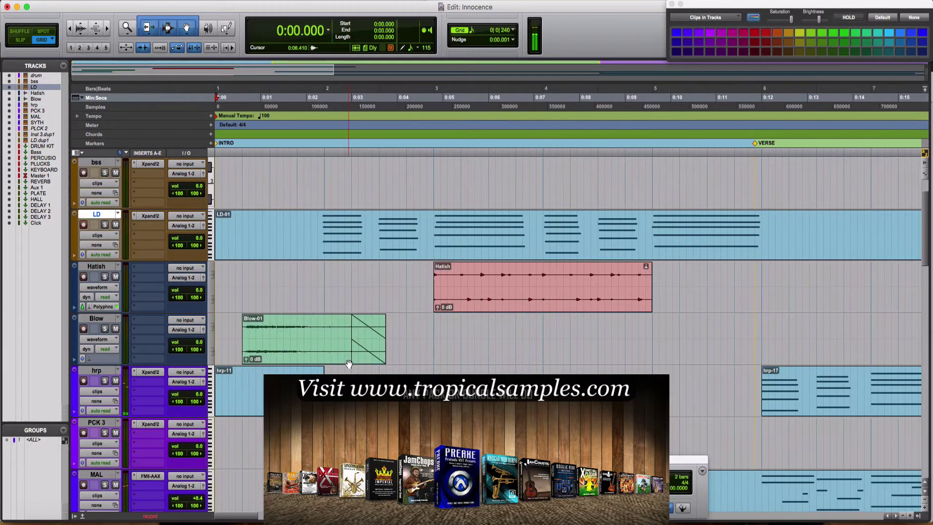
pyautogui.click(145, 270)
pyautogui.moveTo(190, 290)
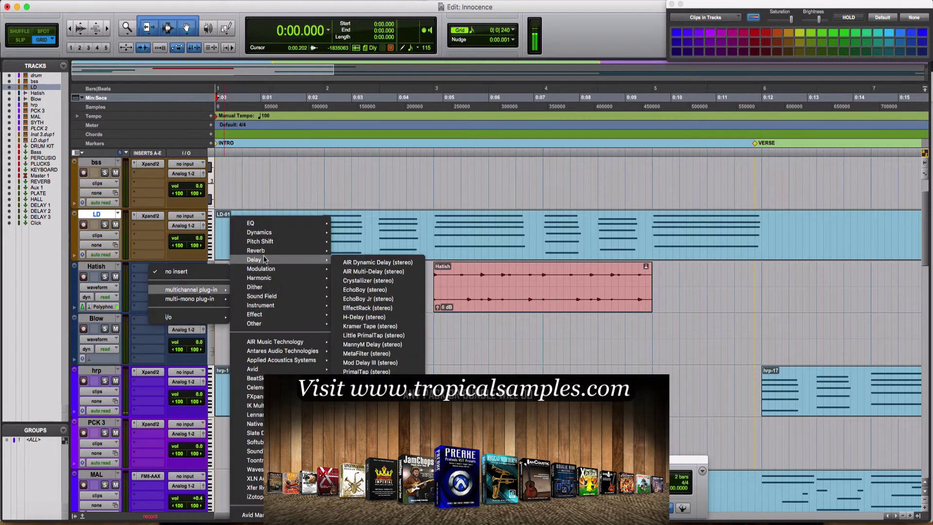
pyautogui.moveTo(256, 224)
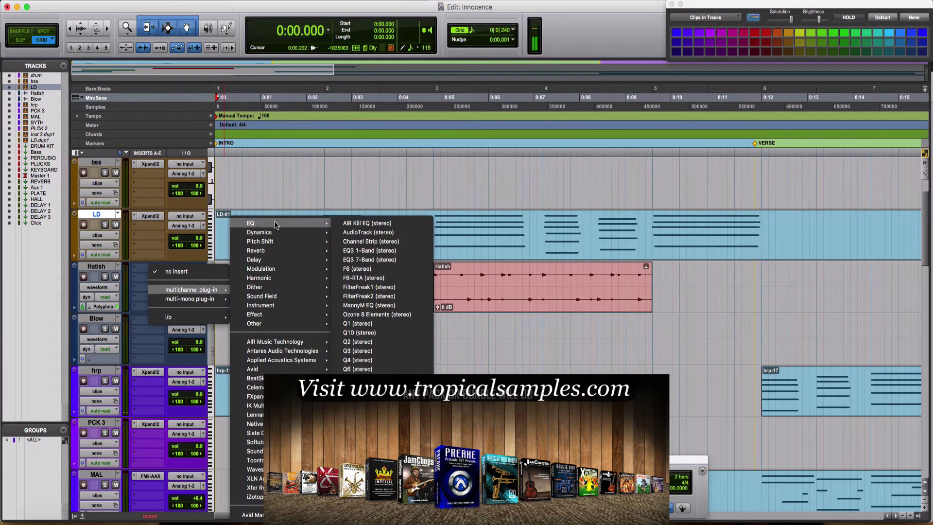
pyautogui.click(380, 264)
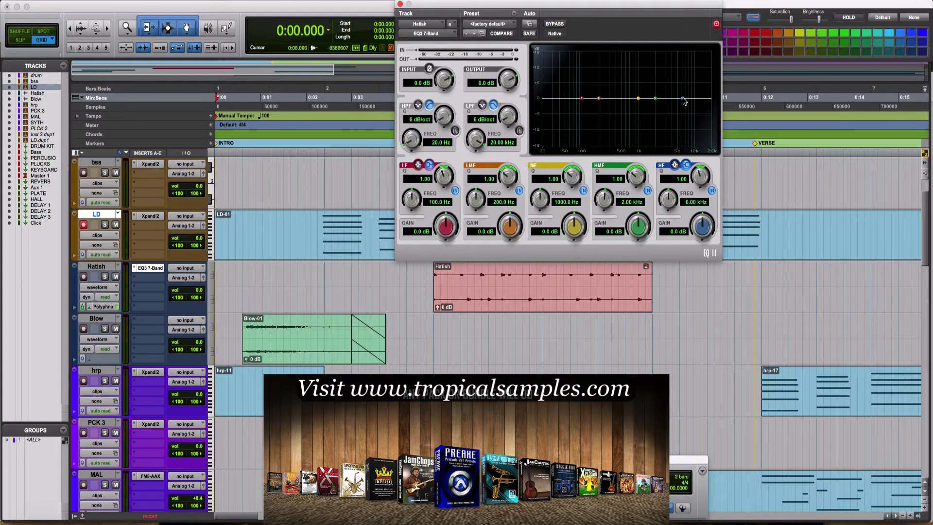
# Step: Enable the EQ's low-pass filter at 24 dB/oct and set it to 542.8 Hz while playing the Hatish clip
pyautogui.moveTo(509, 119); pyautogui.dragTo(514, 42)
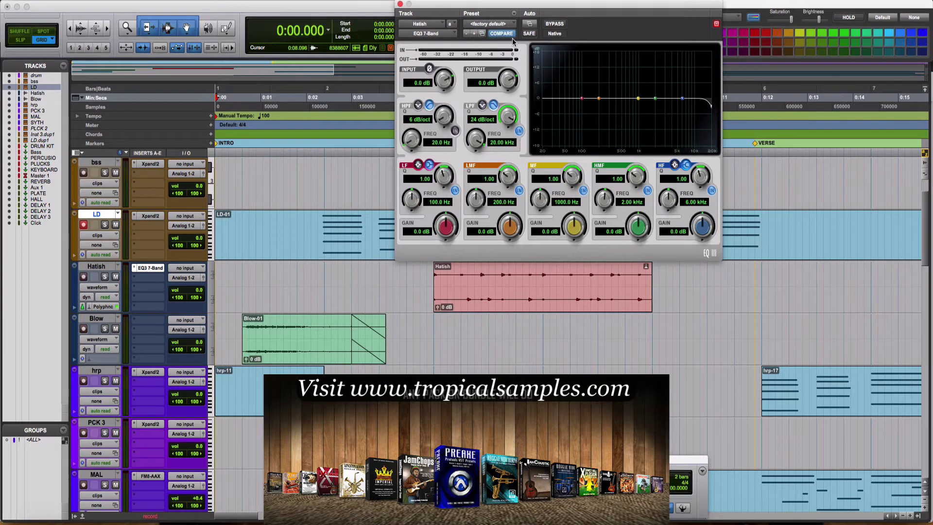
pyautogui.moveTo(476, 148); pyautogui.dragTo(493, 209)
pyautogui.press('space')
pyautogui.click(517, 295)
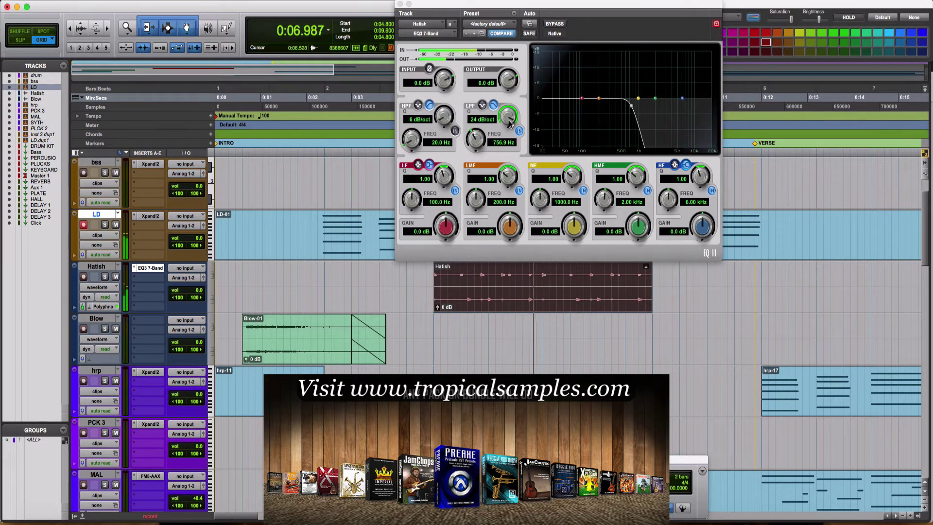
pyautogui.scroll(-5, 477, 142)
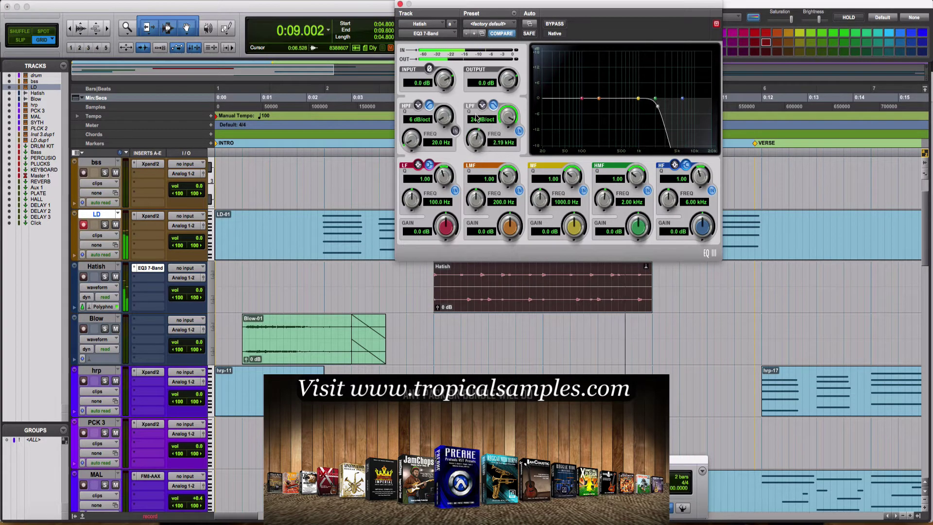
pyautogui.moveTo(479, 140); pyautogui.dragTo(480, 130)
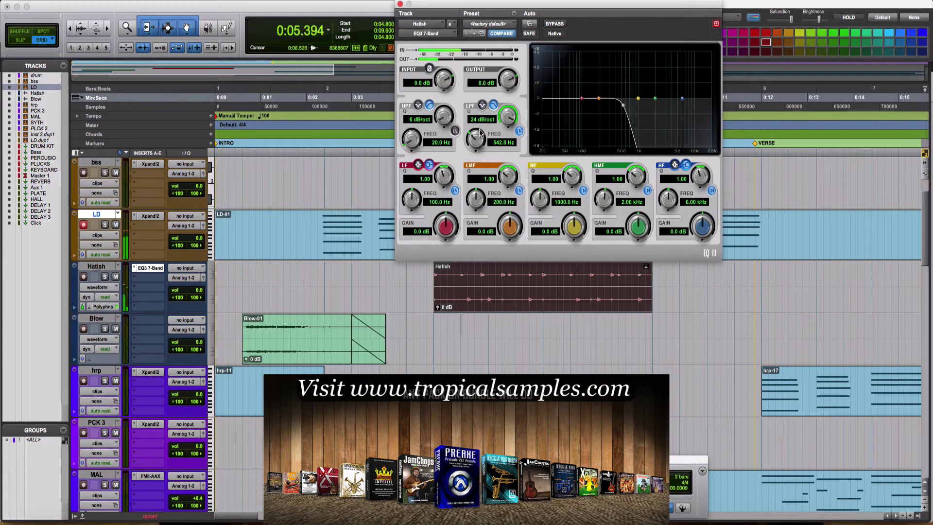
# Step: Enable the high-pass filter at 24 dB/oct and 62.4 Hz, and set the low-pass frequency to 737.8 Hz
pyautogui.click(454, 131)
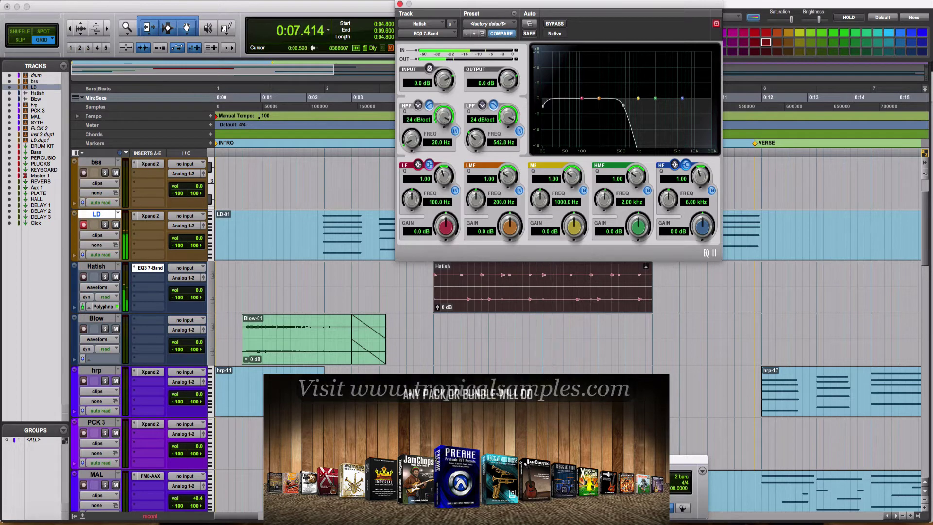
pyautogui.moveTo(411, 140); pyautogui.dragTo(410, 122)
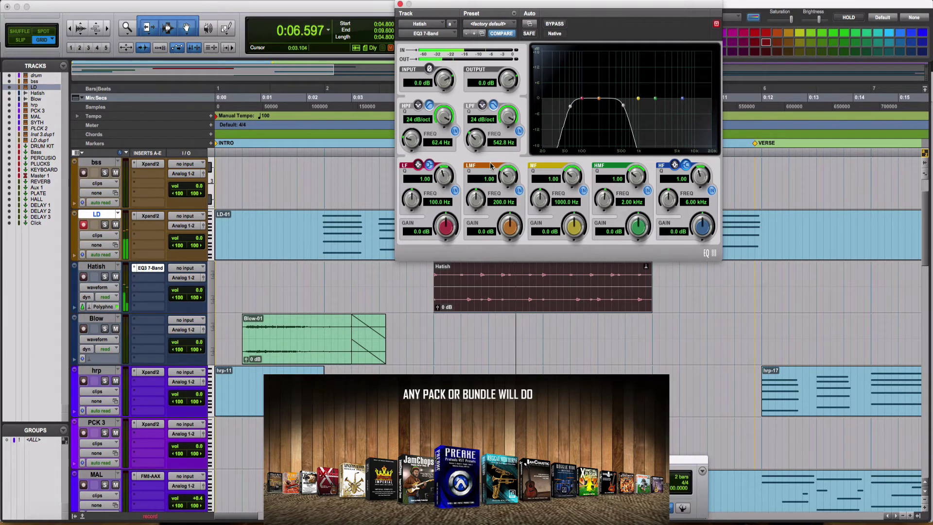
pyautogui.moveTo(476, 140); pyautogui.dragTo(475, 138)
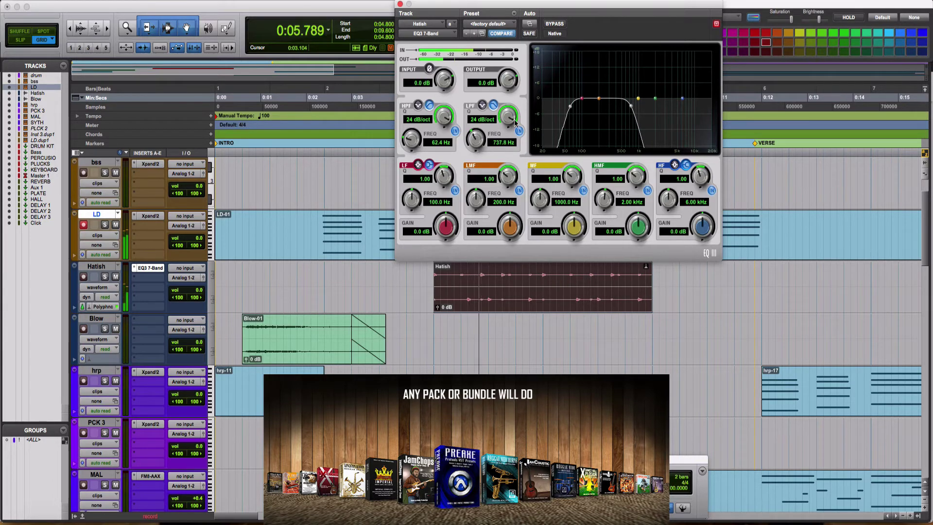
# Step: Insert a stereo OneKnob Driver after the EQ on the Hatish track
pyautogui.click(142, 282)
pyautogui.moveTo(186, 299)
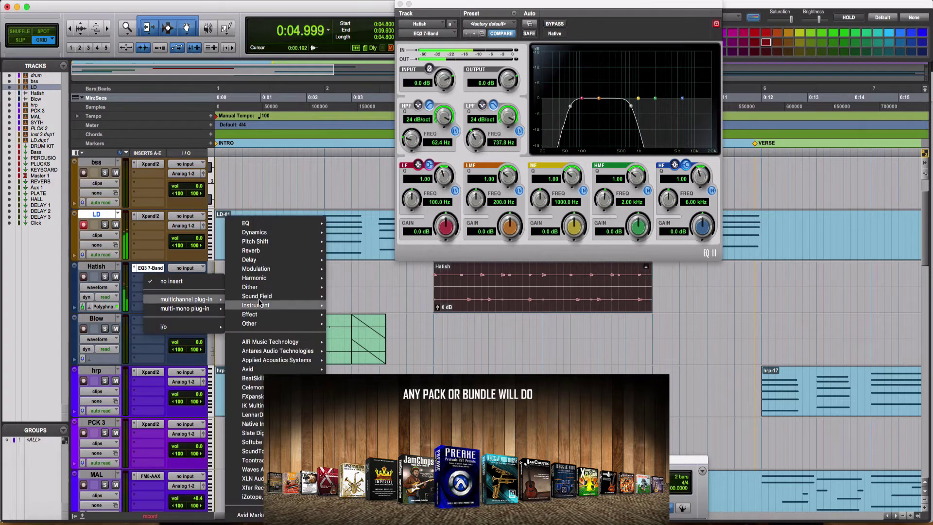
pyautogui.moveTo(263, 298)
pyautogui.moveTo(264, 323)
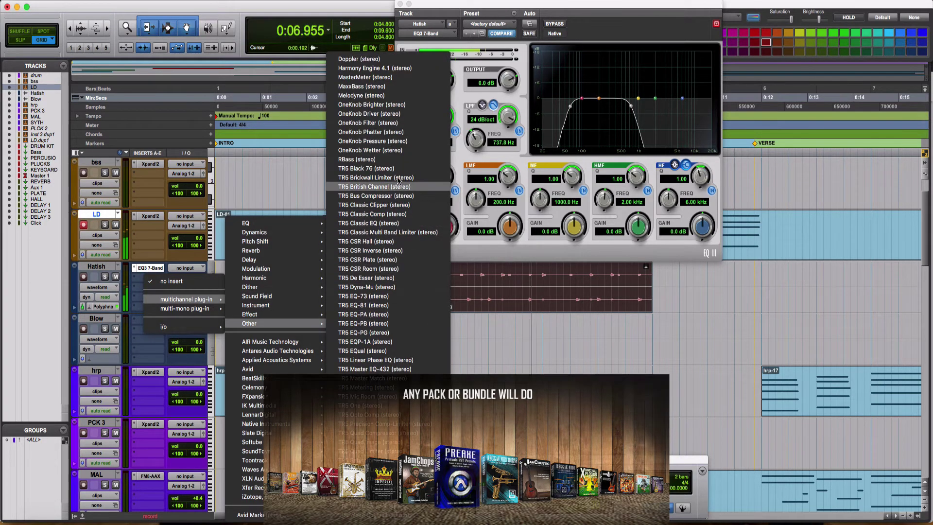
pyautogui.click(370, 115)
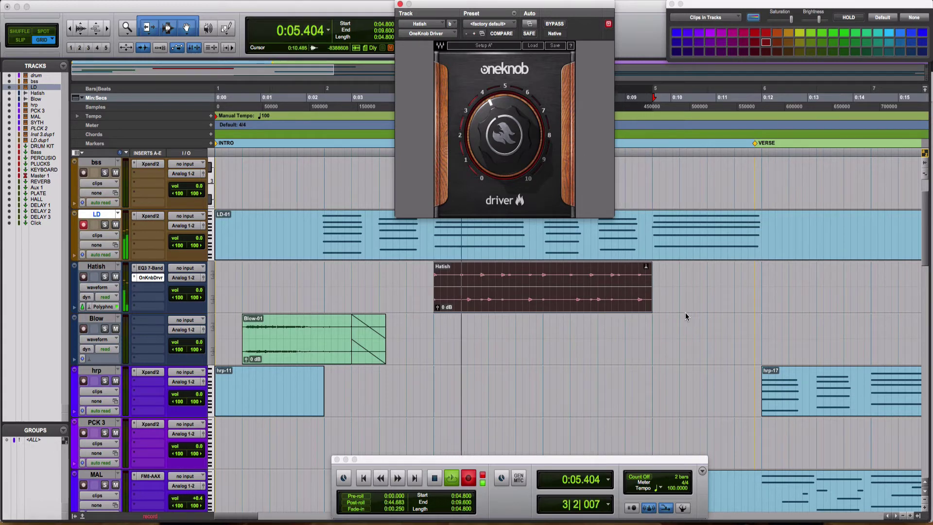
# Step: Move the Hatish clip to start at 0:02.400 and duplicate it so the copy runs to 0:12.000
pyautogui.moveTo(614, 298); pyautogui.dragTo(476, 298)
pyautogui.press('space')
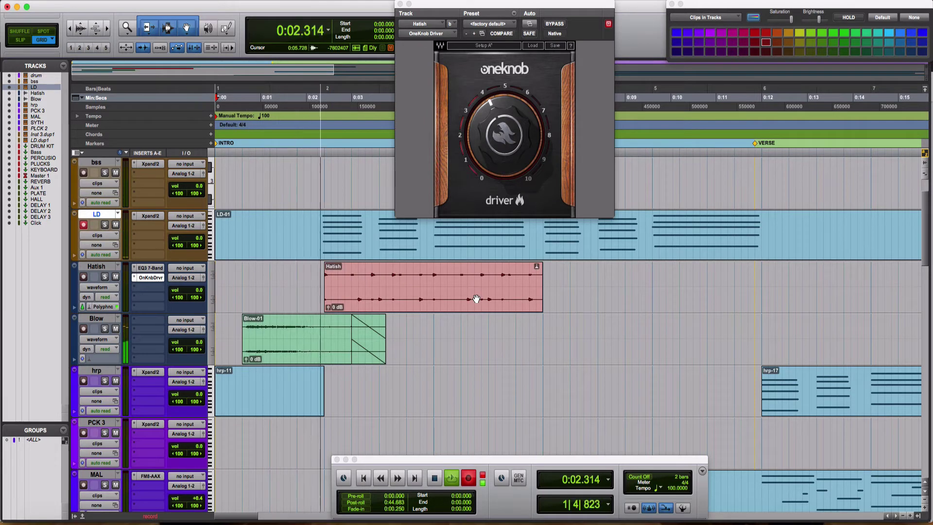
pyautogui.click(476, 298)
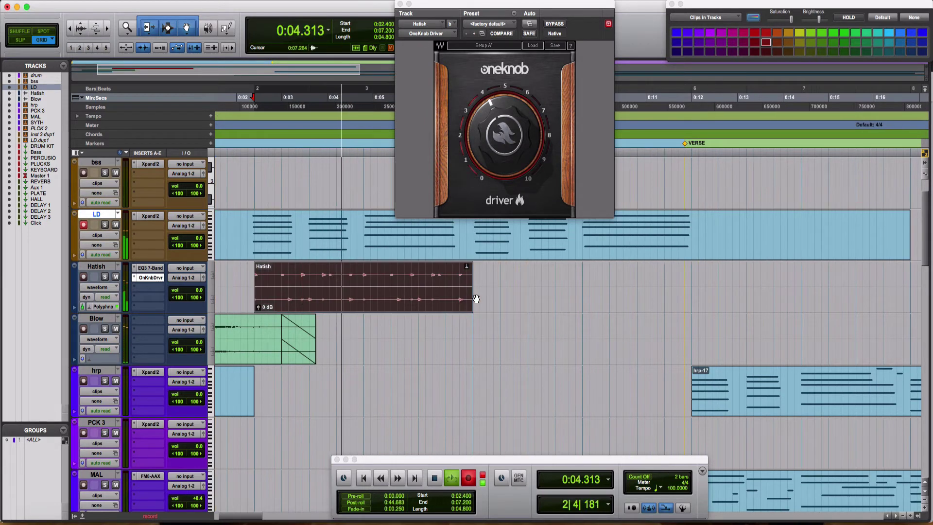
pyautogui.press('super+d')
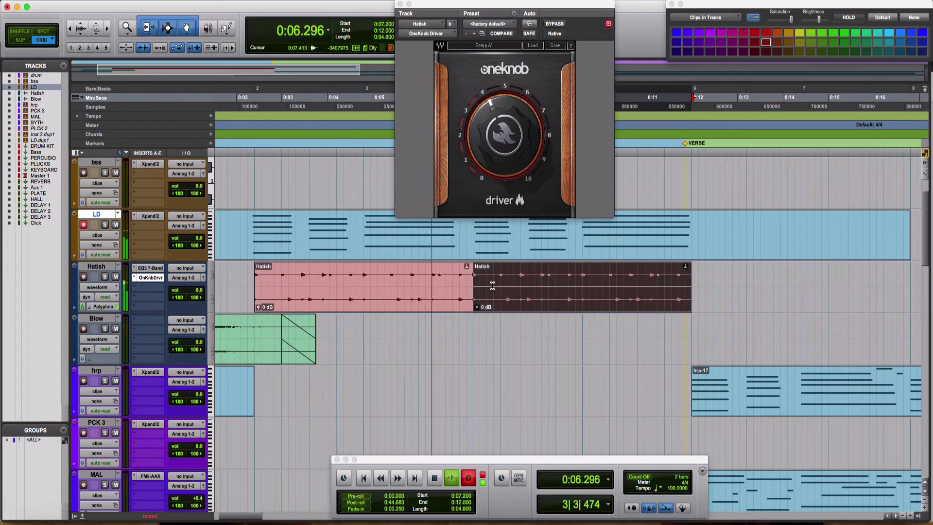
# Step: Set the OneKnob Driver to about 5 and the Hatish track's volume to -5.3 dB
pyautogui.moveTo(504, 135)
pyautogui.mouseDown()
pyautogui.moveTo(505, 124)
pyautogui.moveTo(512, 143)
pyautogui.mouseUp()
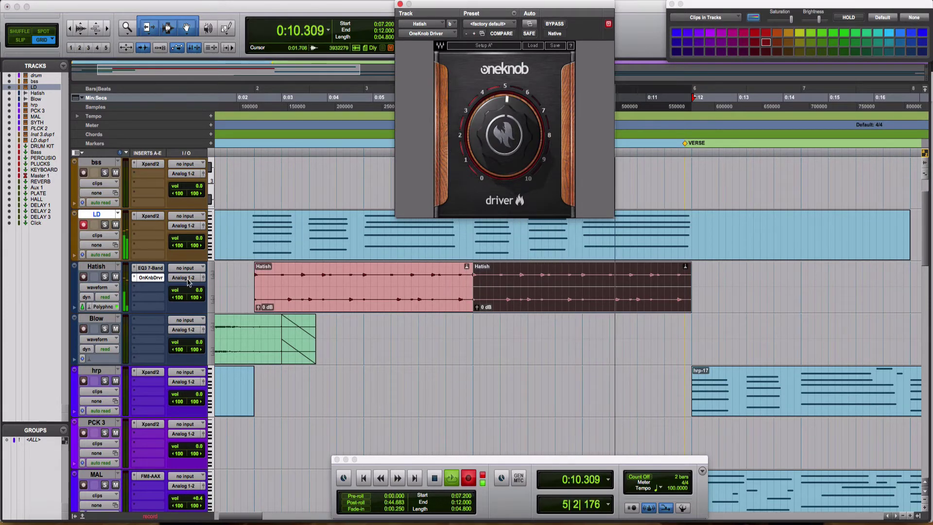
pyautogui.click(166, 289)
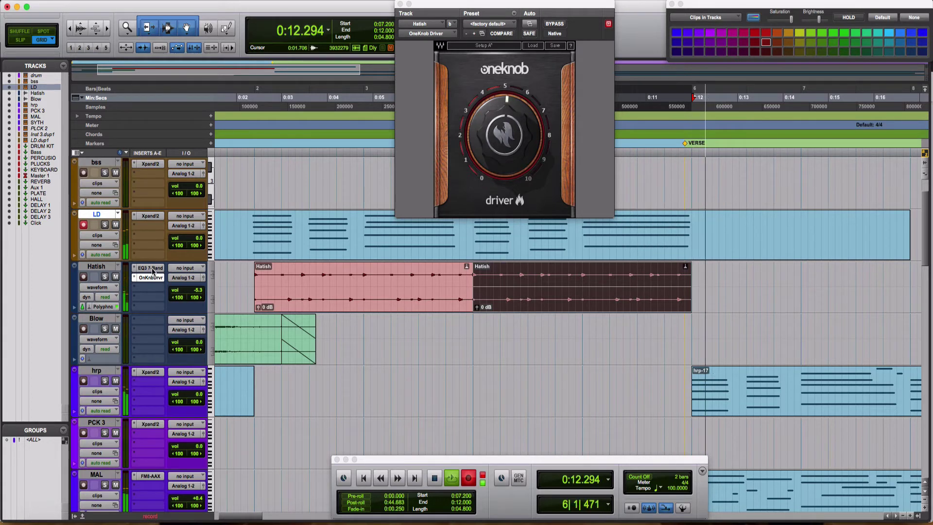
# Step: Reopen the Hatish track's EQ3 7-Band and set the low-pass frequency to 632.5 Hz
pyautogui.click(151, 267)
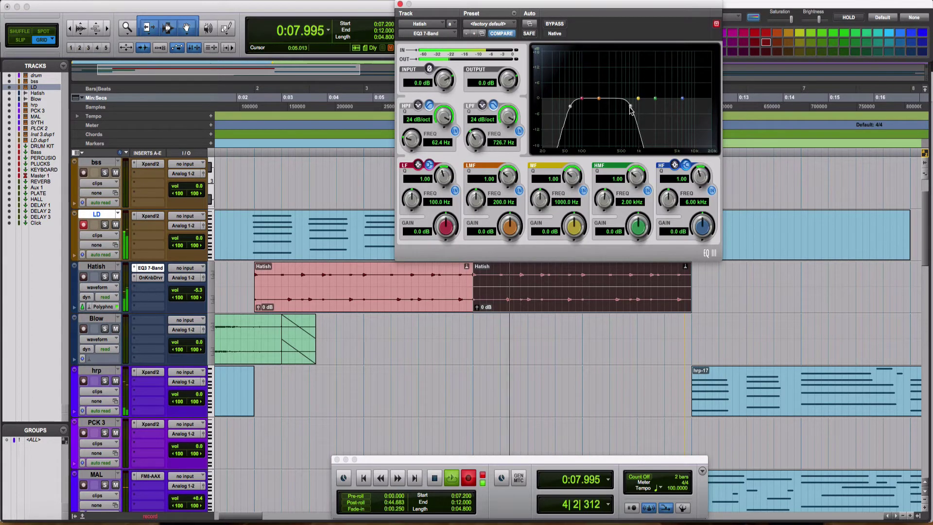
pyautogui.moveTo(632, 108); pyautogui.dragTo(628, 116)
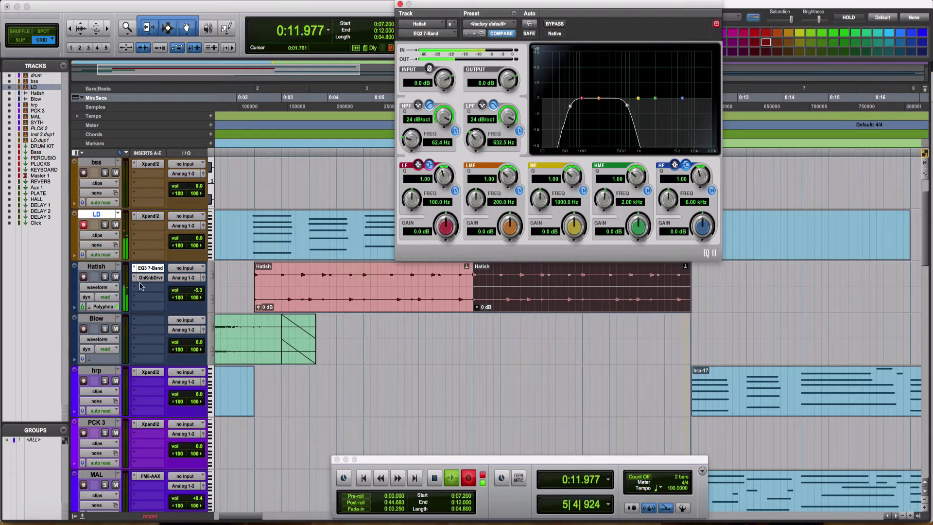
# Step: Rename the Hatish track as LOOP
pyautogui.doubleClick(96, 266)
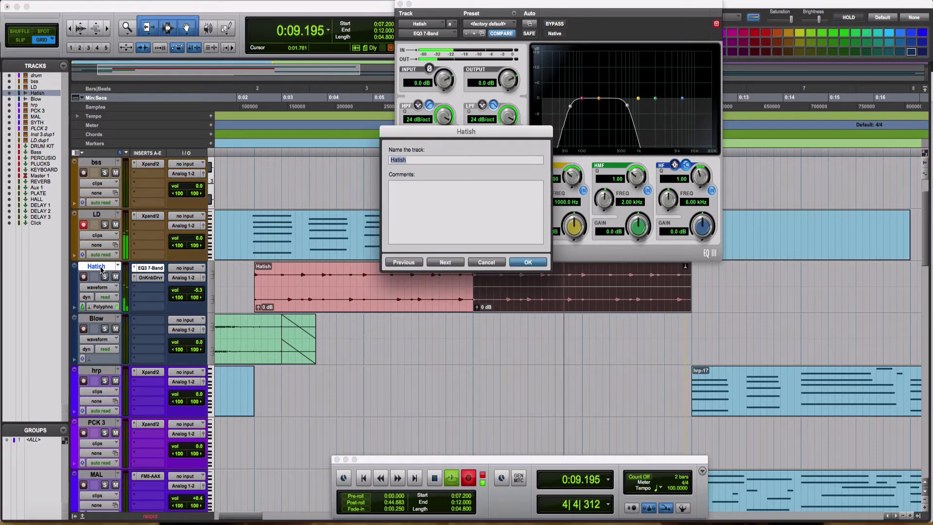
pyautogui.write('LOOP')
pyautogui.press('Return')
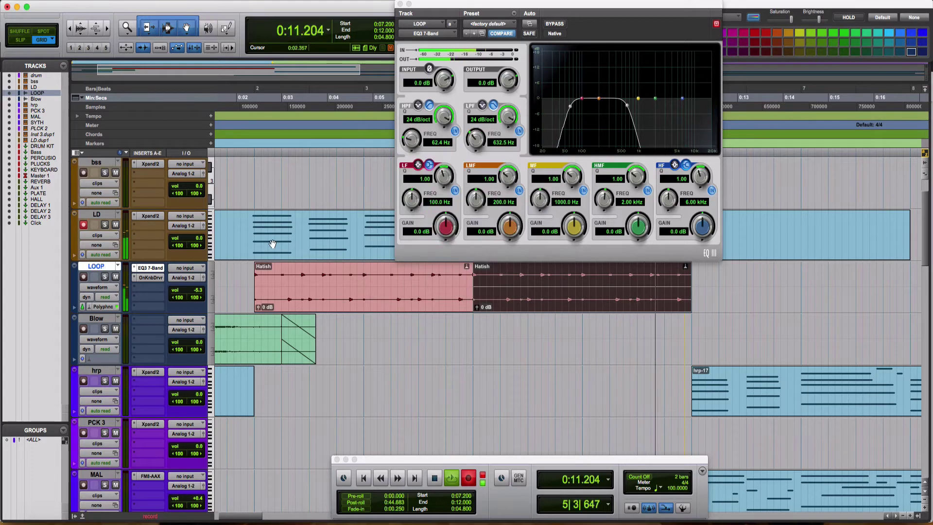
# Step: Play back the intro from the start and extend the Blow clip's faded end to about 0:04.200
pyautogui.press('space')
pyautogui.press('Return')
pyautogui.press('space')
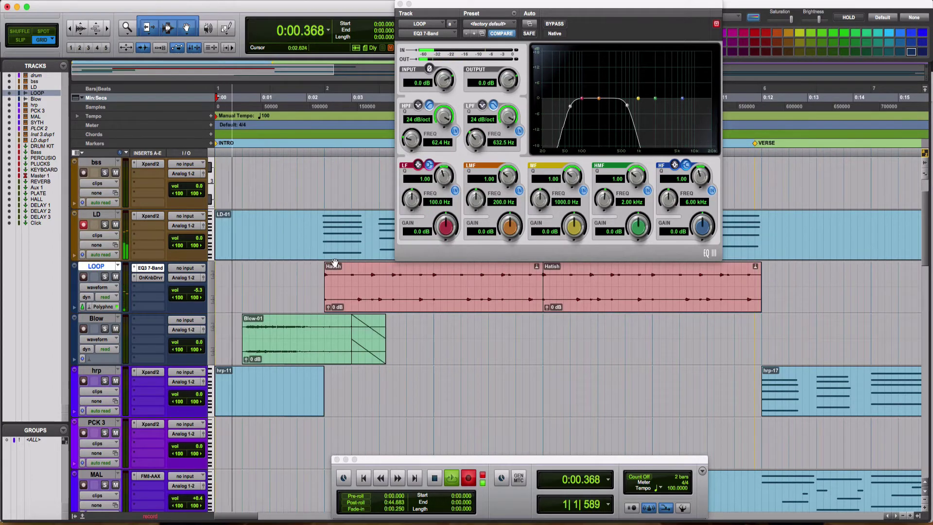
pyautogui.scroll(2, 318, 287)
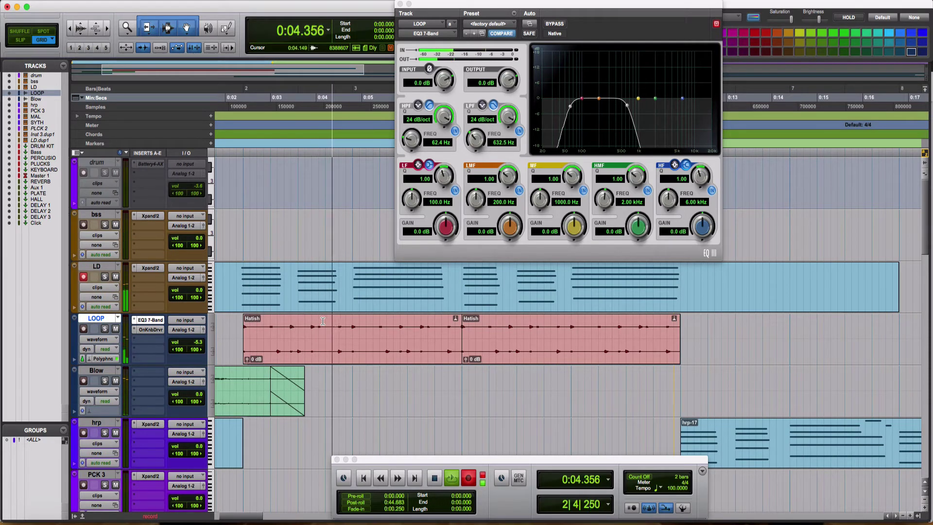
pyautogui.moveTo(271, 385); pyautogui.dragTo(328, 385)
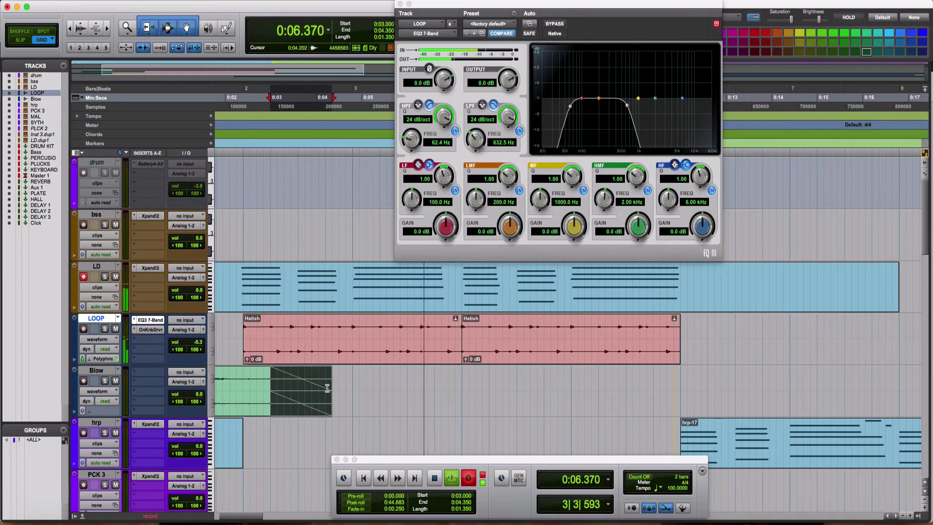
# Step: Play back from 0:02.250, close the EQ window and move the VERSE marker to bar 6
pyautogui.click(239, 327)
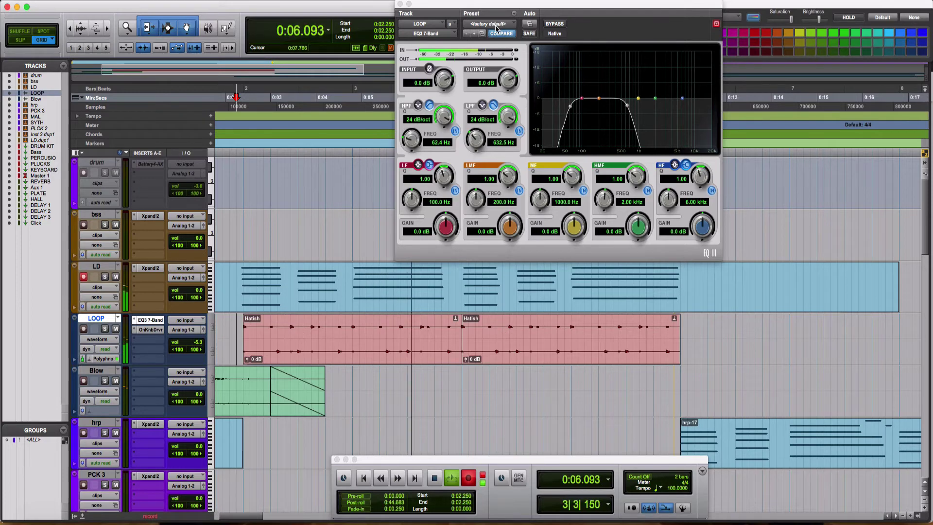
pyautogui.click(400, 3)
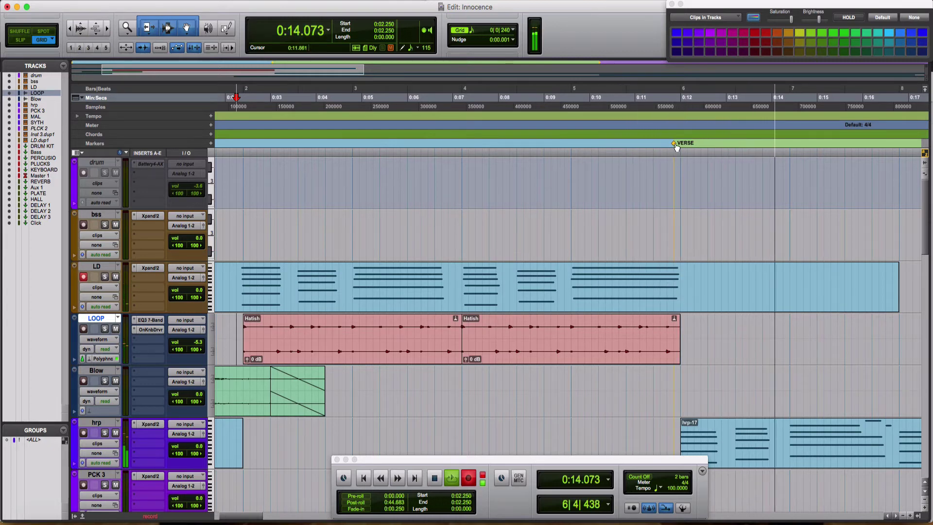
pyautogui.moveTo(676, 143); pyautogui.dragTo(681, 143)
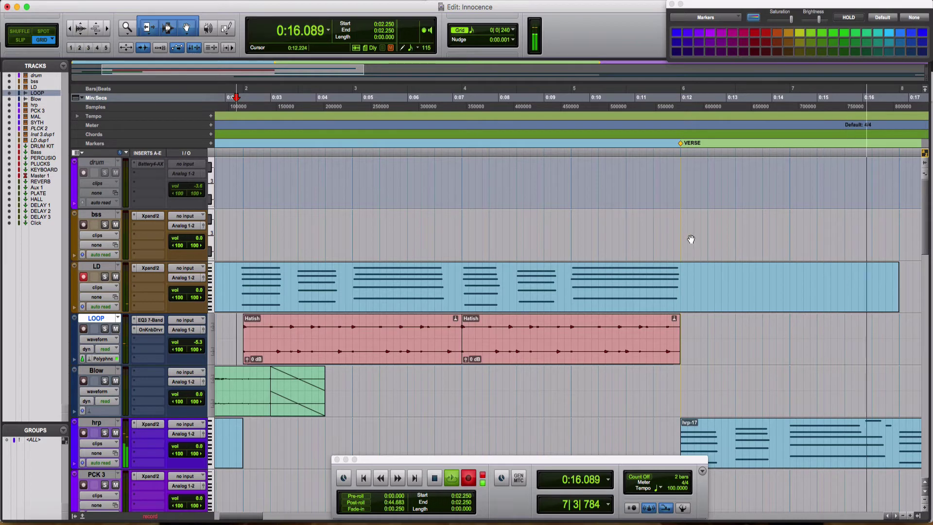
# Step: Record-arm the bss track and set its volume to -5.3 dB while checking playback from 0:17.400
pyautogui.click(571, 175)
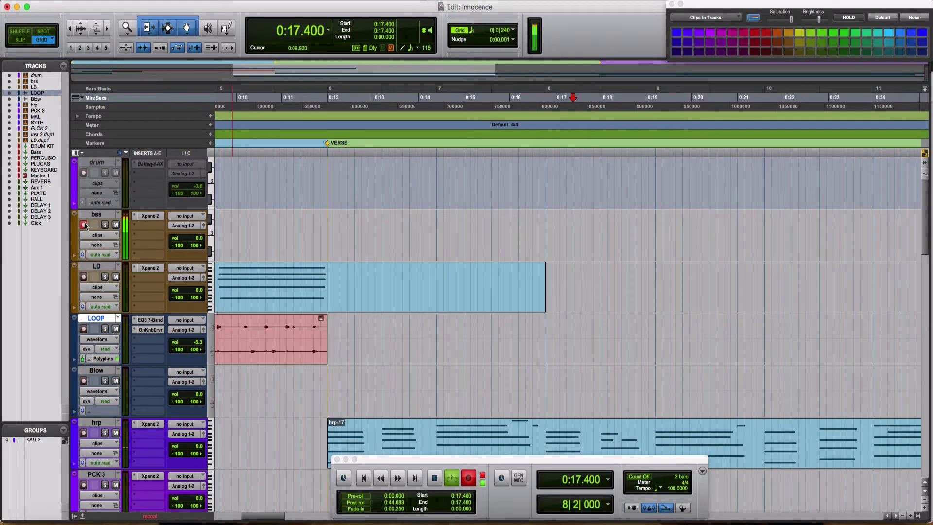
pyautogui.moveTo(175, 242); pyautogui.dragTo(177, 248)
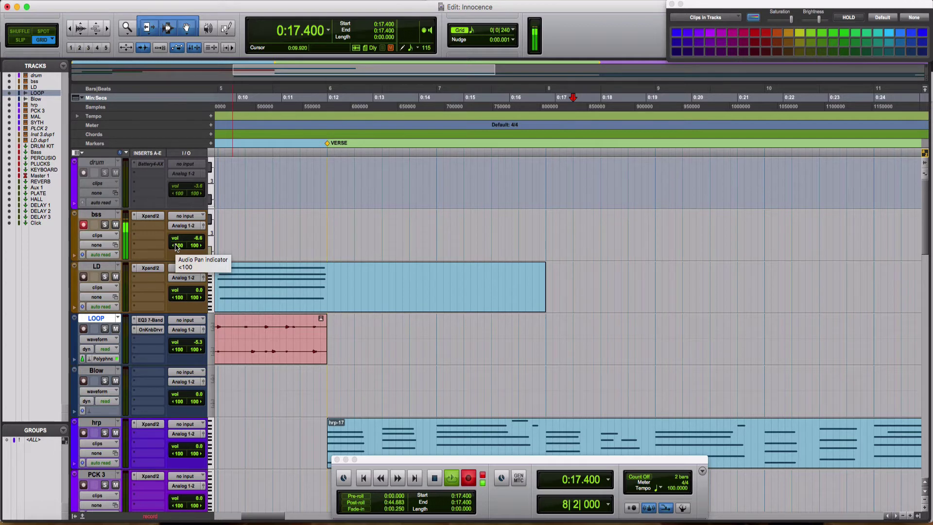
pyautogui.press('space')
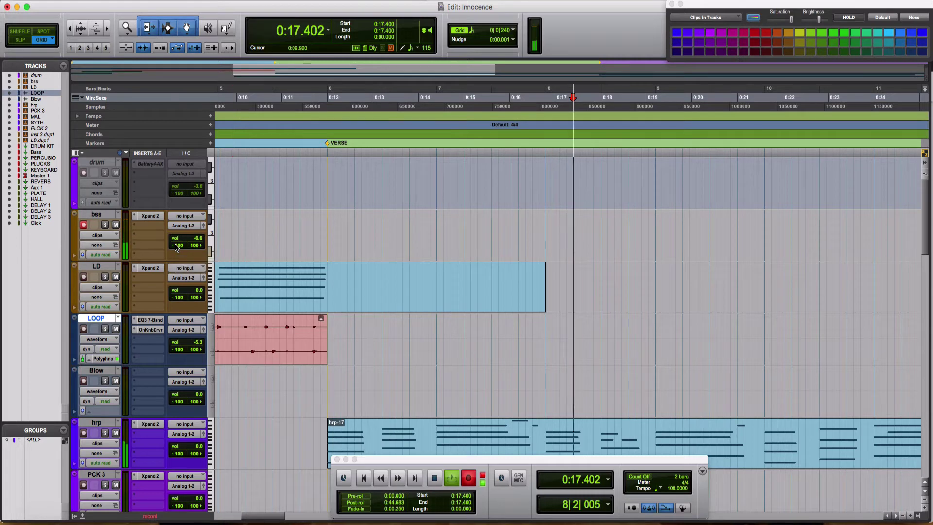
pyautogui.moveTo(176, 242); pyautogui.dragTo(177, 240)
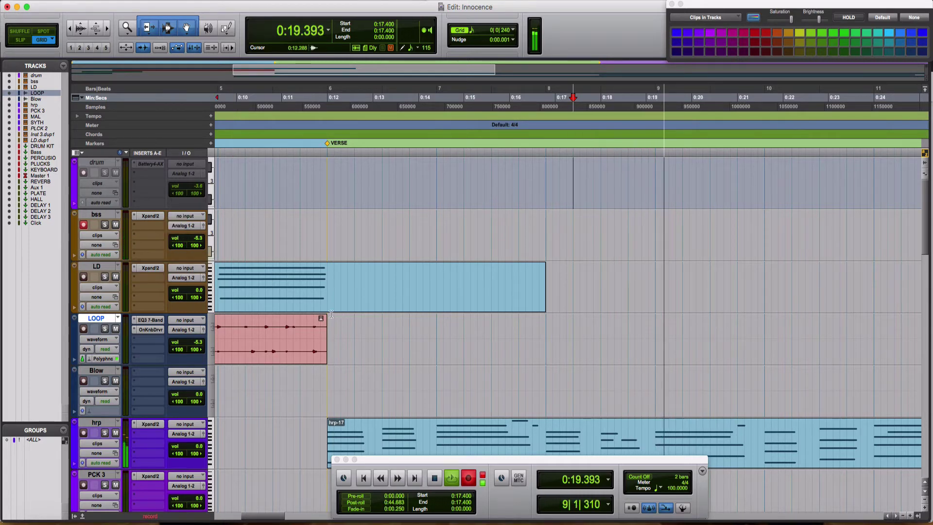
pyautogui.press('space')
# Step: Play back from 0:08.100 into the verse with the bss track armed
pyautogui.click(240, 283)
pyautogui.press('KP_1')
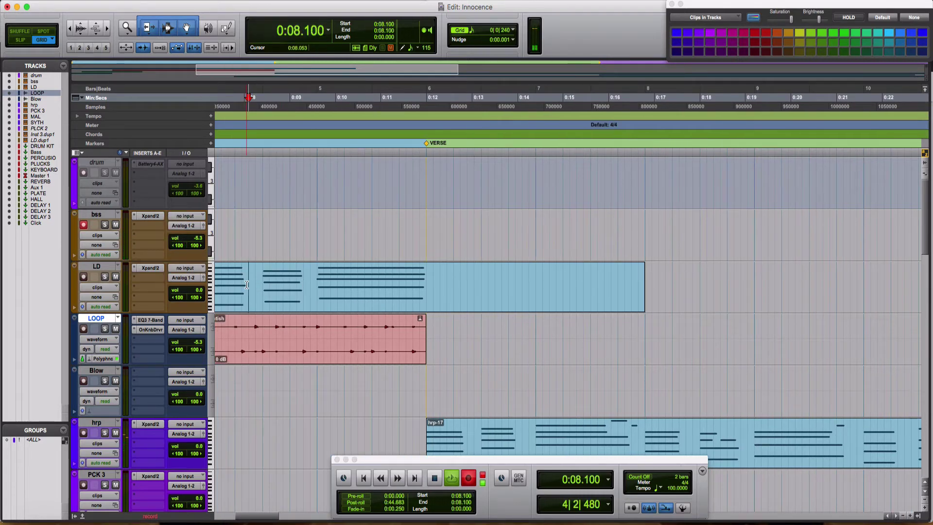
pyautogui.press('space')
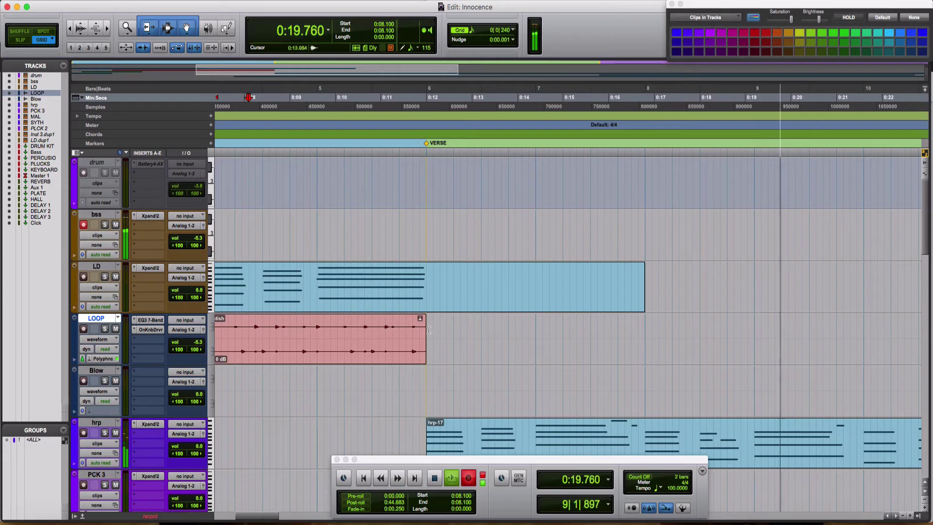
# Step: Restart playback and duplicate the Hatish clip on the LOOP track from 0:12.000 to 0:16.800
pyautogui.press('space')
pyautogui.press('space')
pyautogui.click(381, 350)
pyautogui.press('super+d')
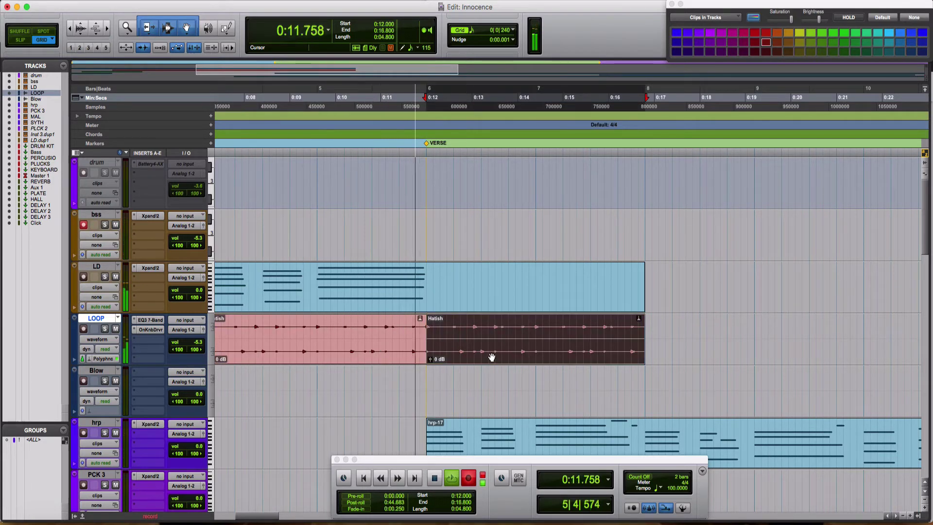
# Step: Try repeating the Hatish clip through the verse up to the CHORUS marker, and undo those extra copies
pyautogui.press('super+d')
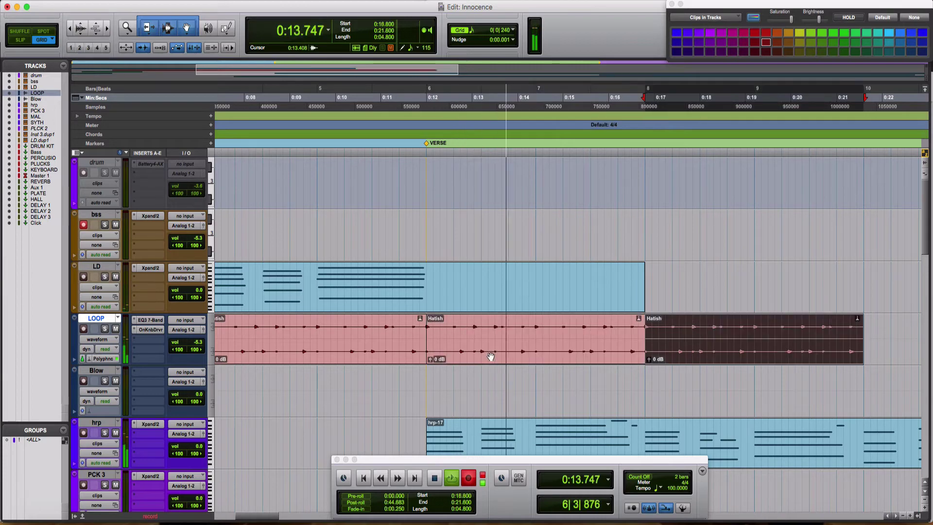
pyautogui.press('r')
pyautogui.press('r')
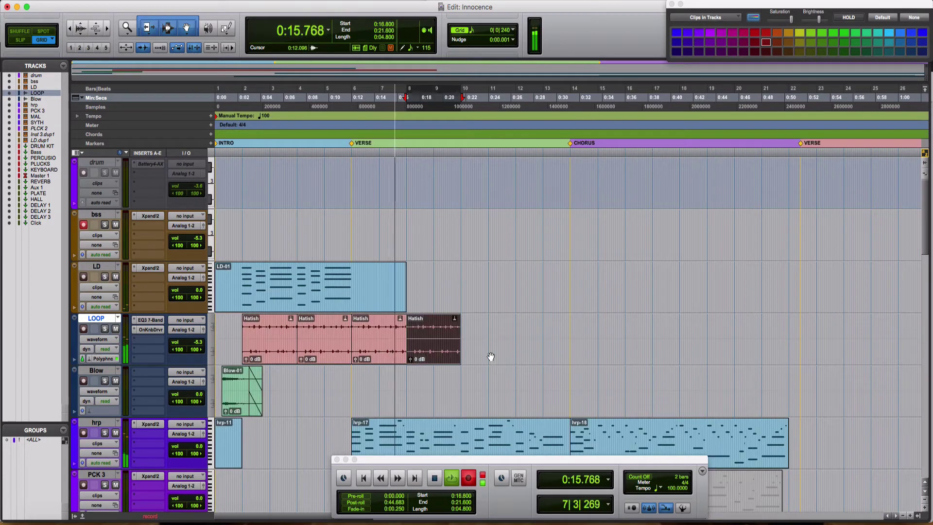
pyautogui.press('super+d')
pyautogui.press('super+d')
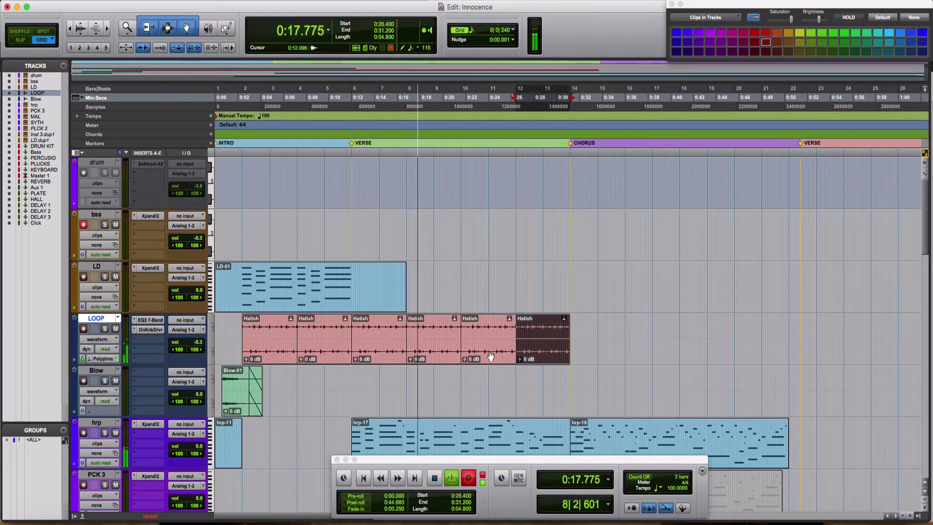
pyautogui.press('super+z')
pyautogui.press('super+z')
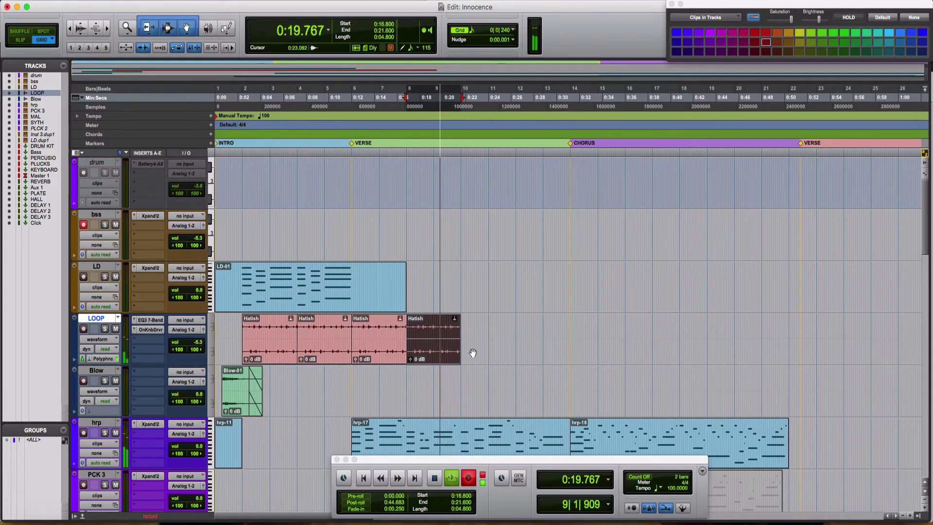
pyautogui.press('super+z')
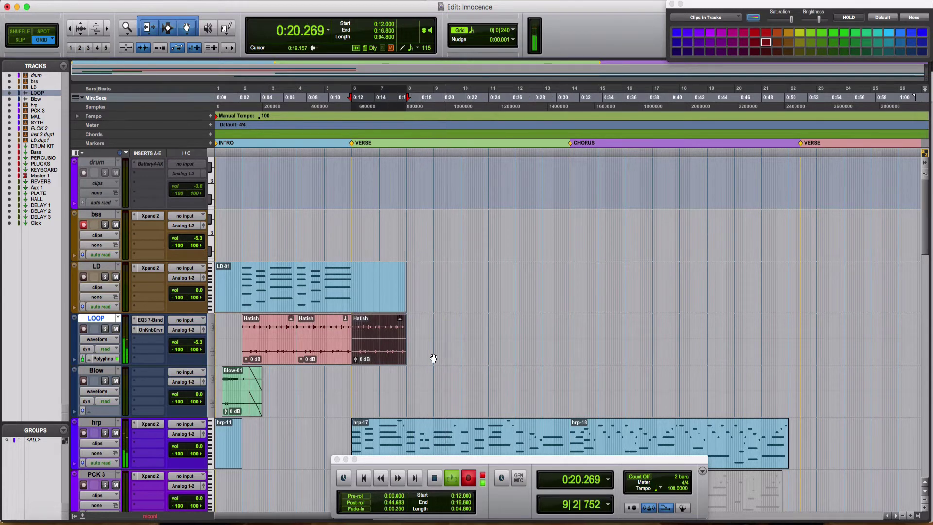
# Step: Select all three Hatish clips on the LOOP track and consolidate them into one clip
pyautogui.keyDown('shift'); pyautogui.click(280, 356); pyautogui.keyUp('shift')
pyautogui.hotkey('alt', 'shift', '3')
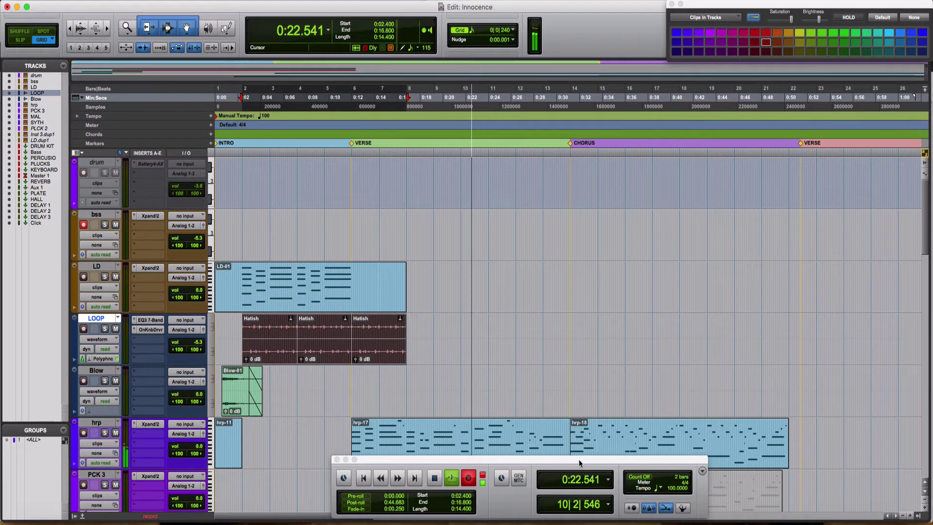
pyautogui.rightClick(349, 354)
pyautogui.click(613, 363)
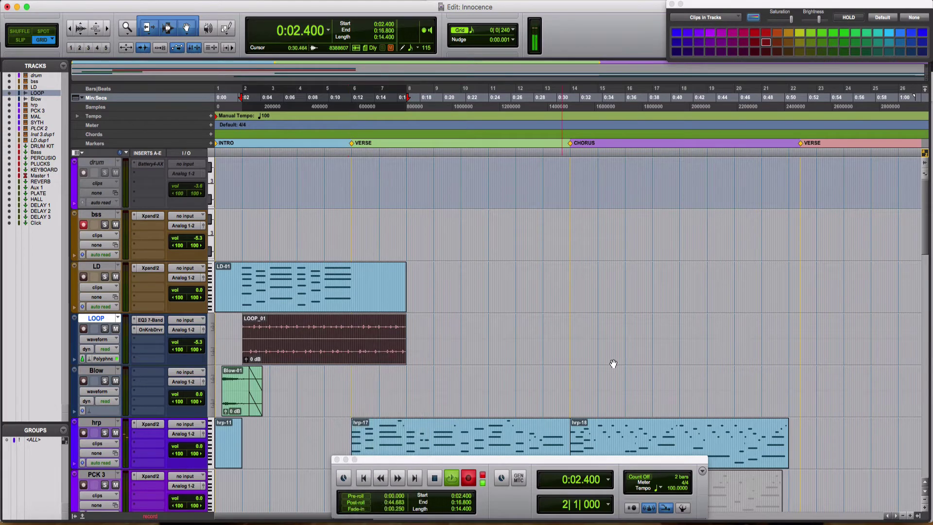
# Step: Paste a copy of the consolidated loop clip on the LOOP track at the CHORUS marker, bar 14
pyautogui.click(544, 333)
pyautogui.press('super+bracketright')
pyautogui.press('super+bracketright')
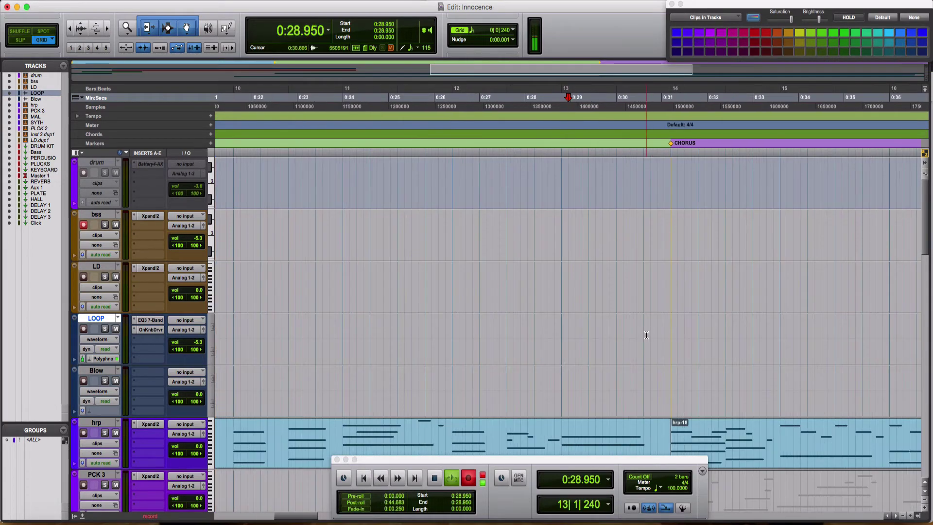
pyautogui.press('super+v')
pyautogui.press('super+bracketleft')
pyautogui.press('super+bracketleft')
pyautogui.press('super+bracketleft')
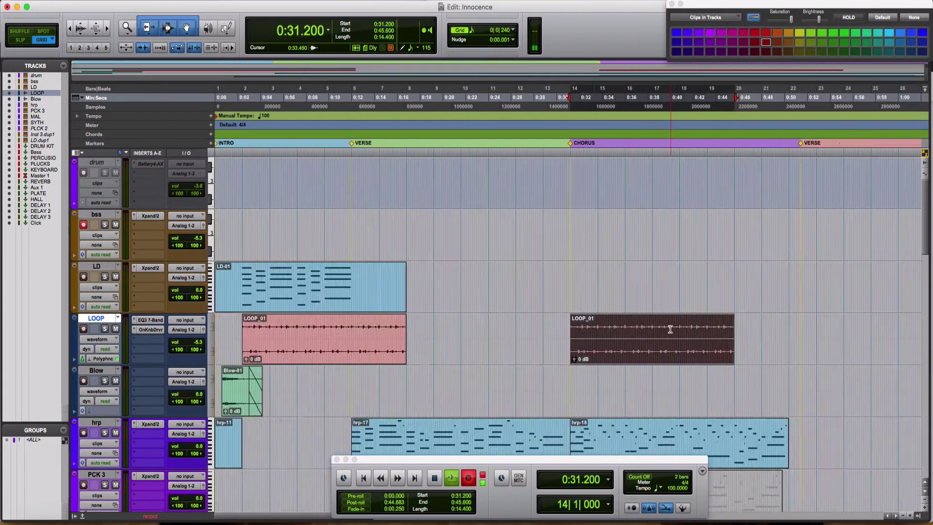
# Step: Delete the part of the first LOOP_01 clip beyond the VERSE marker and check playback from 0:09.600
pyautogui.click(278, 332)
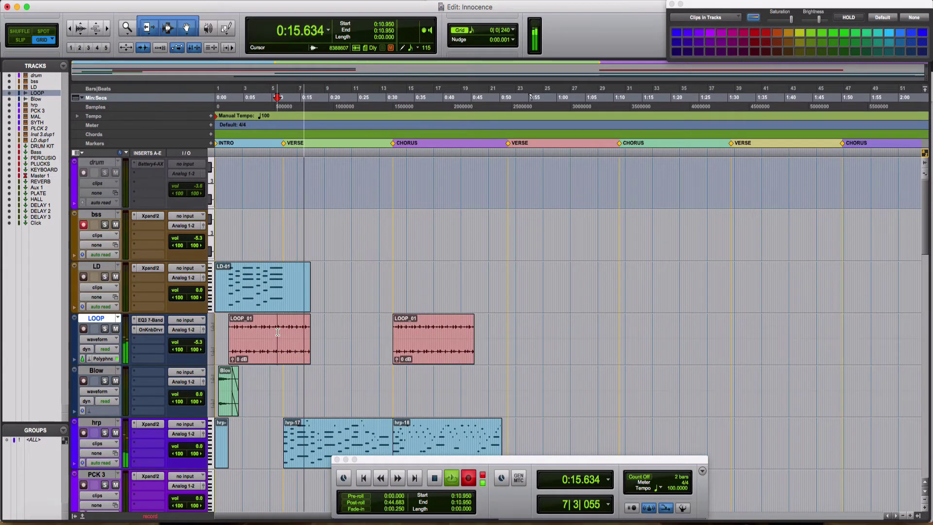
pyautogui.press('super+bracketright')
pyautogui.press('super+bracketright')
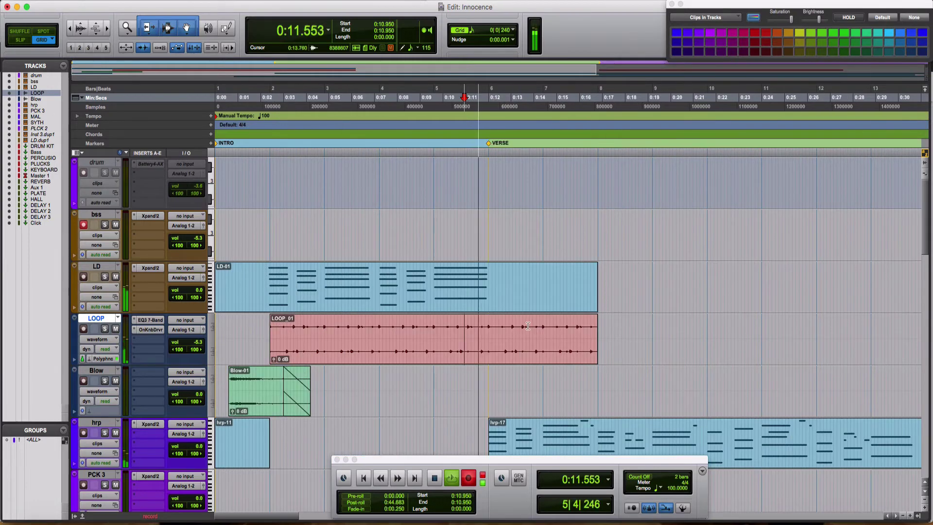
pyautogui.click(490, 324)
pyautogui.moveTo(490, 325); pyautogui.dragTo(620, 331)
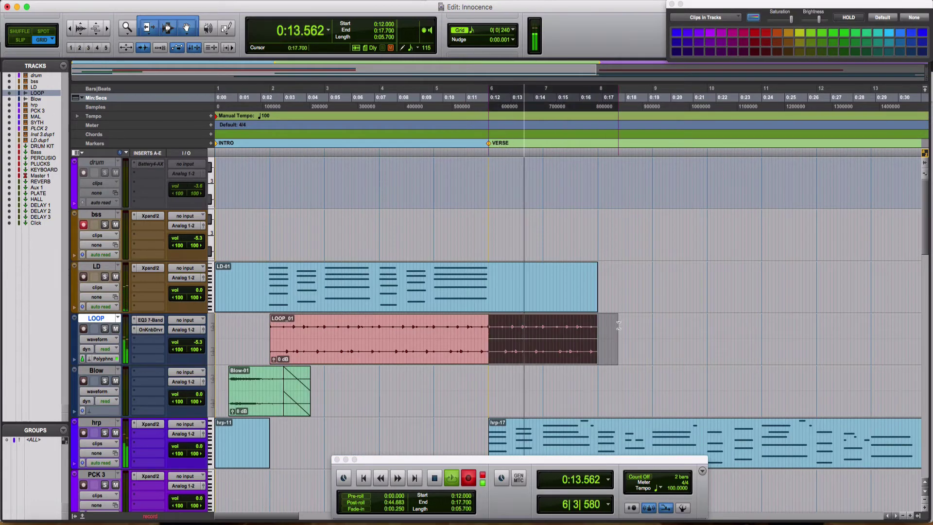
pyautogui.press('Delete')
pyautogui.press('space')
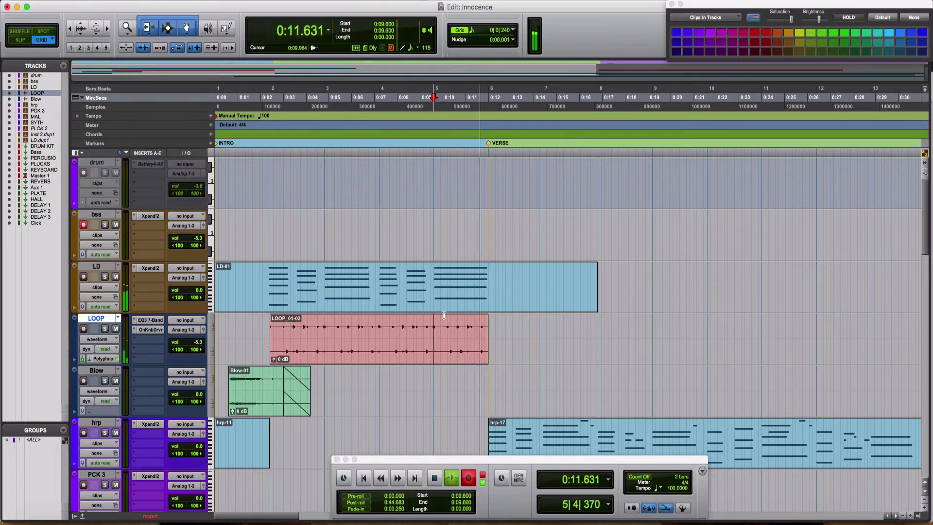
pyautogui.press('space')
# Step: Audition 909 Wood.wav in the Dance Hall Samples workspace and add it to the session on a new track
pyautogui.hotkey('ctrl', 'Up')
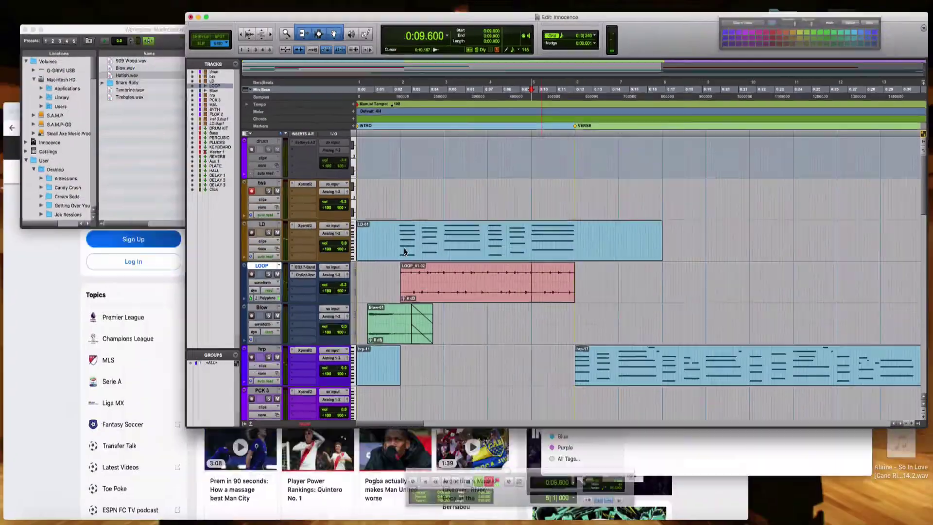
pyautogui.click(216, 110)
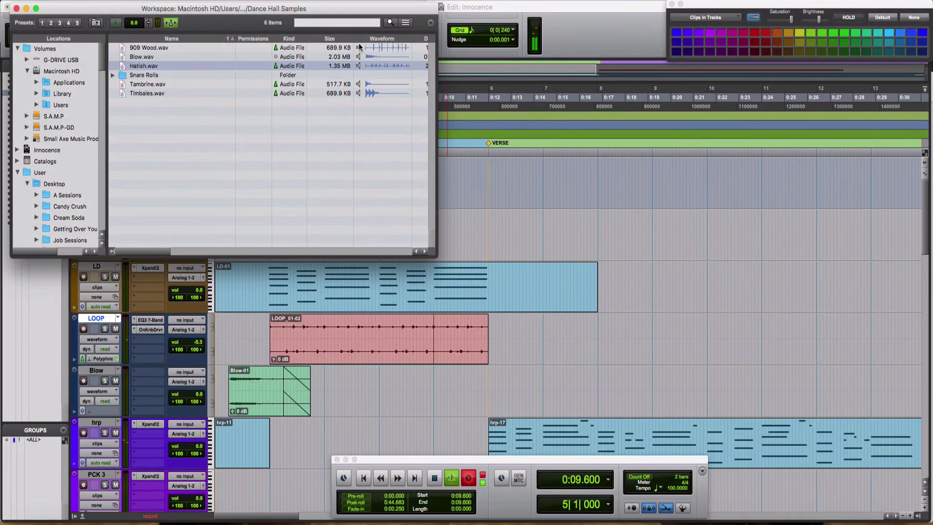
pyautogui.click(358, 48)
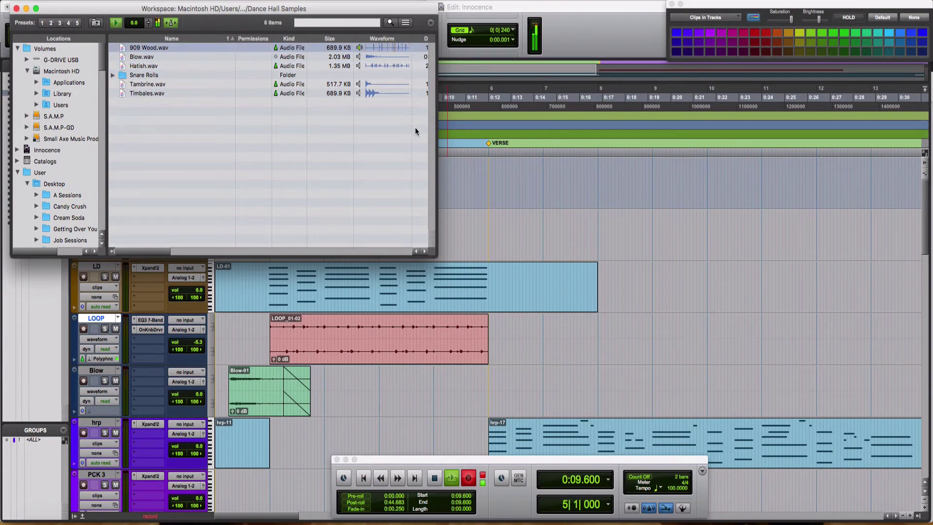
pyautogui.scroll(-10, 563, 270)
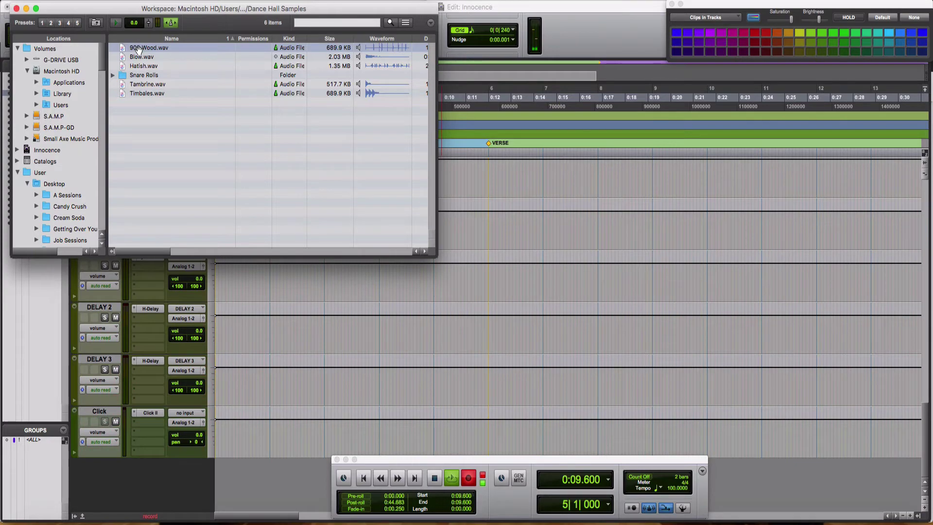
pyautogui.moveTo(237, 466); pyautogui.dragTo(235, 456)
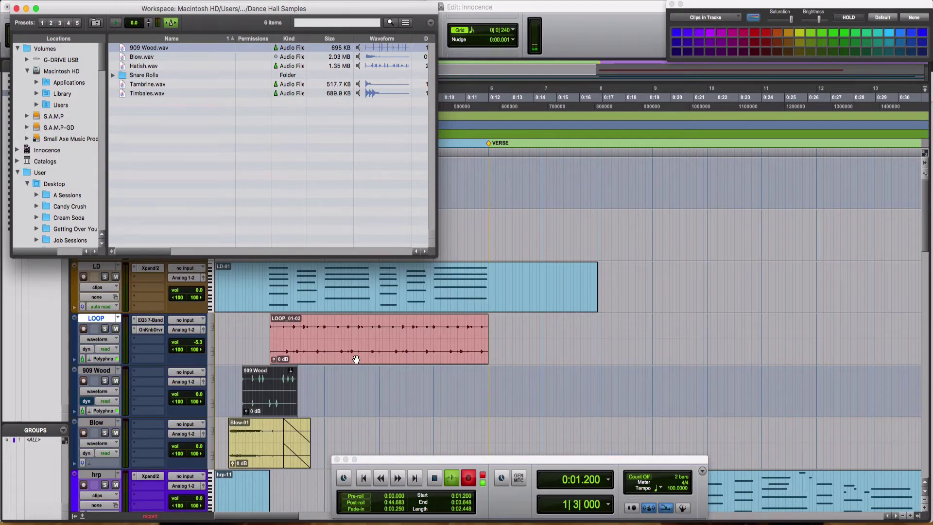
# Step: Move the 909 Wood clip to the VERSE marker at bar 6 and set its clip gain to -5.6 dB
pyautogui.click(342, 339)
pyautogui.click(344, 353)
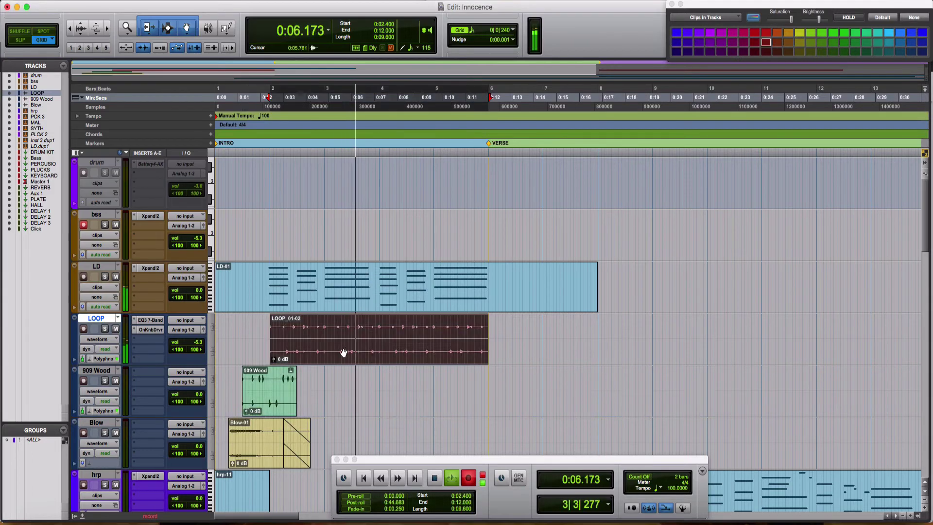
pyautogui.click(286, 400)
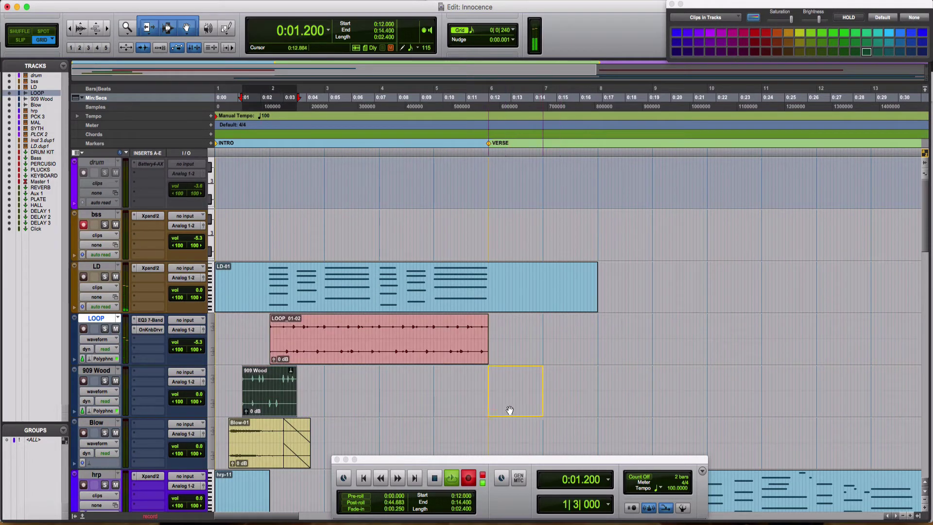
pyautogui.moveTo(507, 411); pyautogui.dragTo(507, 411)
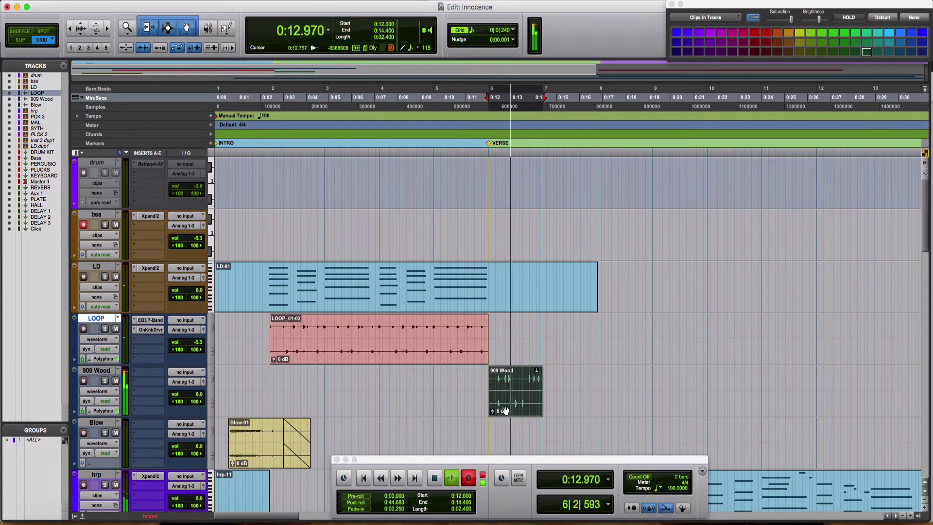
pyautogui.moveTo(494, 412); pyautogui.dragTo(494, 413)
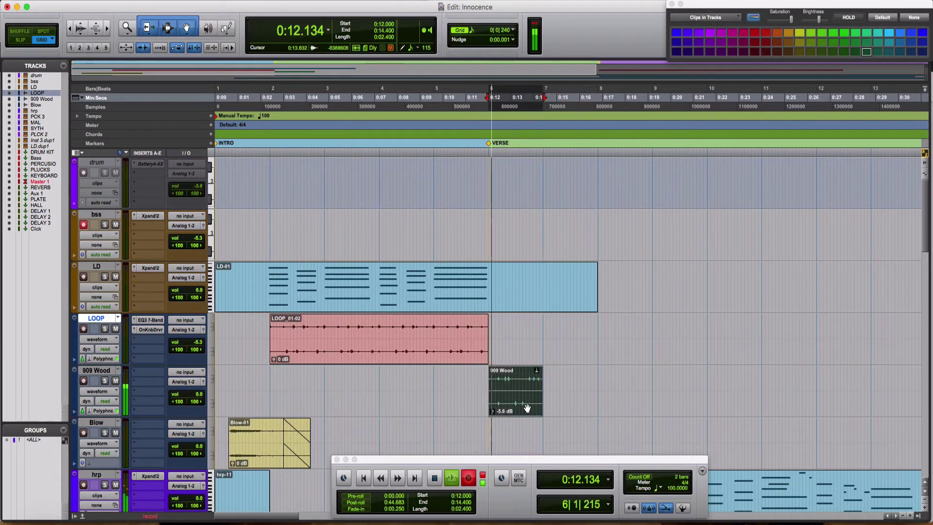
# Step: Duplicate the 909 Wood clip six times up to bar 13 and play back from 0:11.700
pyautogui.press('super+d')
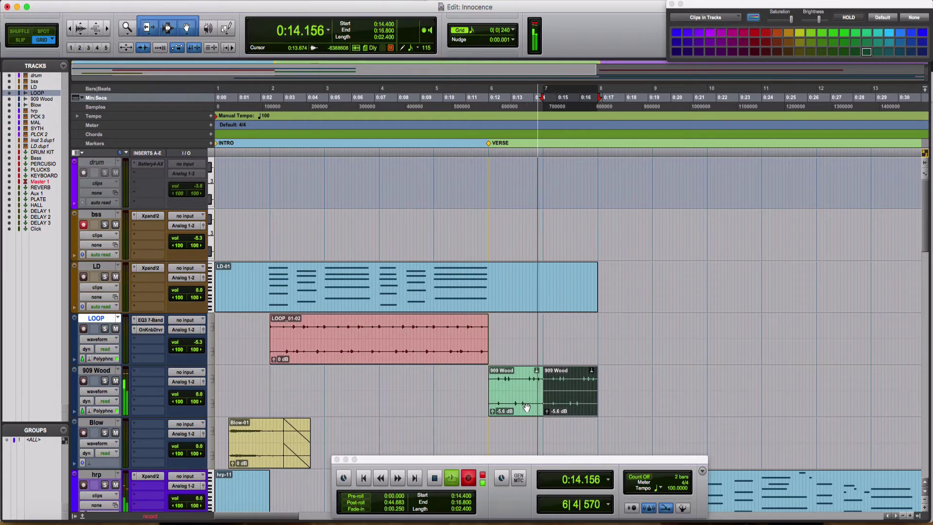
pyautogui.press('super+d')
pyautogui.press('super+d')
pyautogui.press('super+d')
pyautogui.press('super+d')
pyautogui.press('super+d')
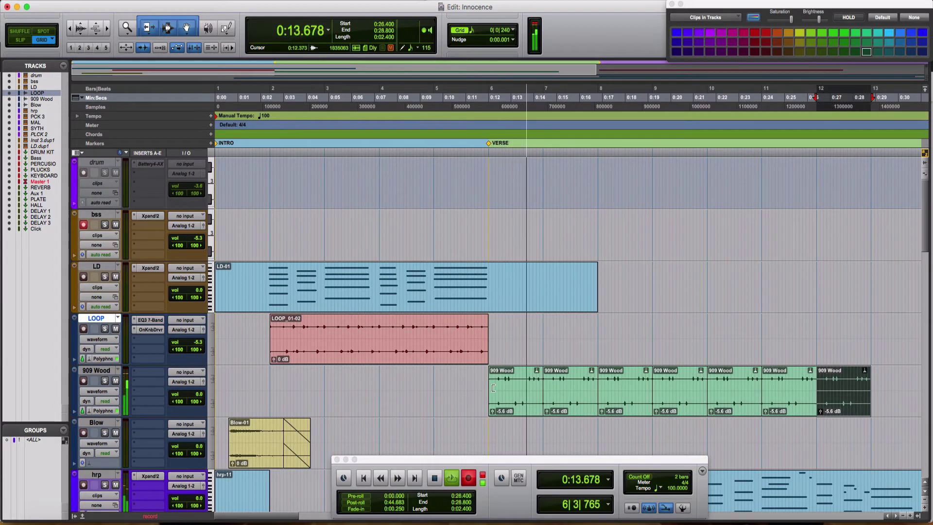
pyautogui.click(484, 387)
pyautogui.press('space')
pyautogui.hscroll(5, 467, 388)
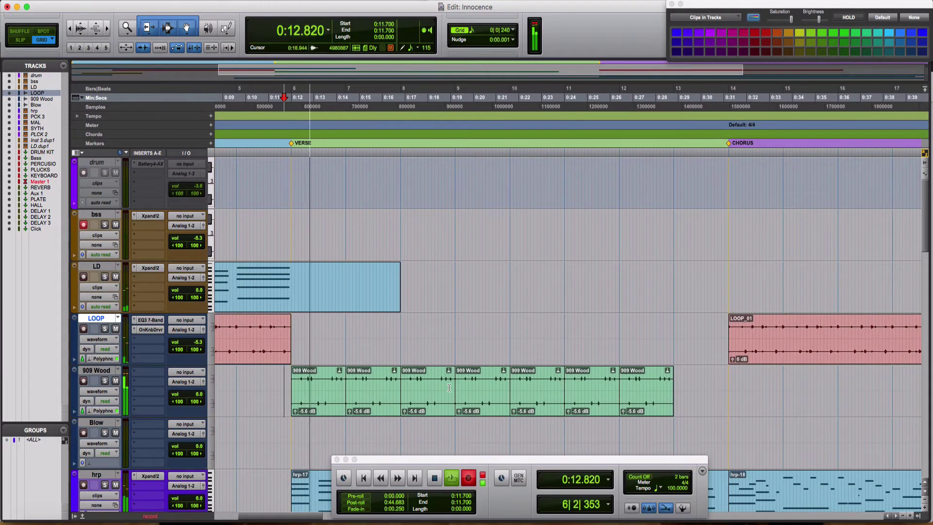
# Step: Delete the 909 Wood clips at bars 6, 7, 8 and 10
pyautogui.click(326, 404)
pyautogui.press('Delete')
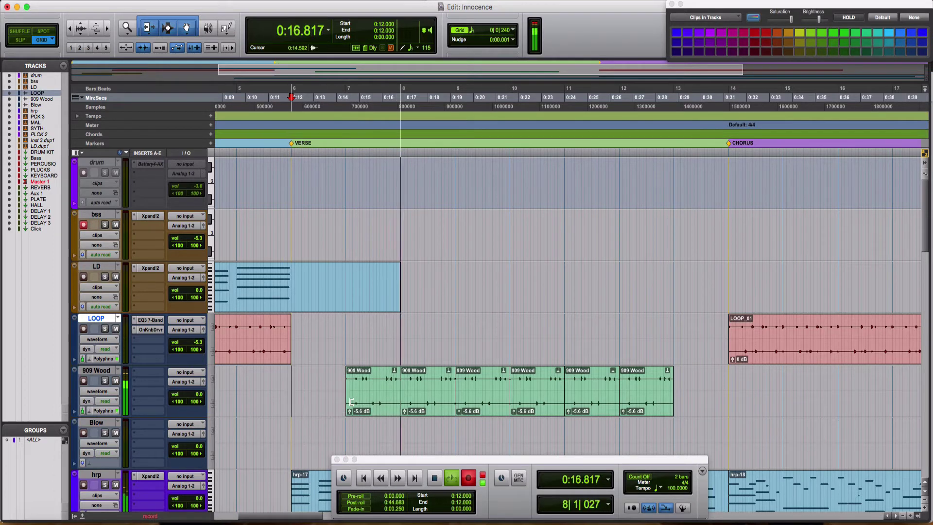
pyautogui.click(373, 402)
pyautogui.press('Delete')
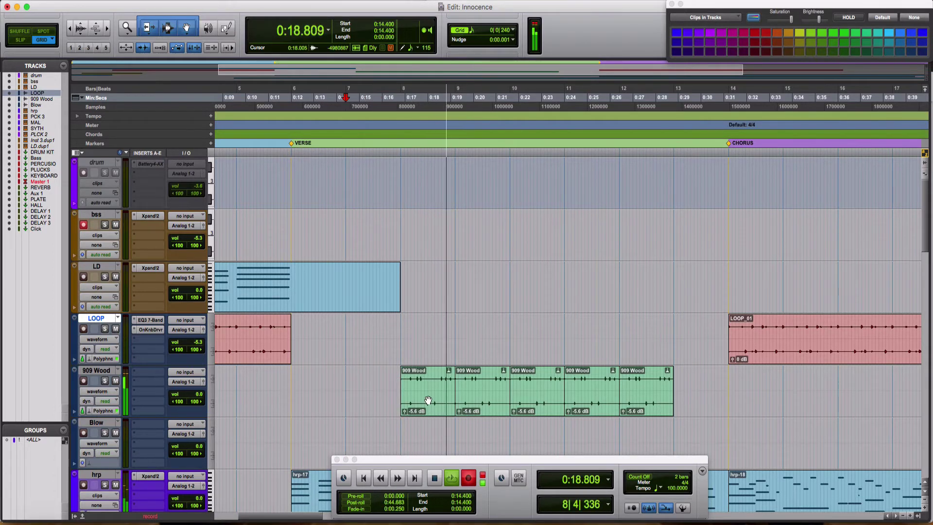
pyautogui.click(428, 401)
pyautogui.press('Delete')
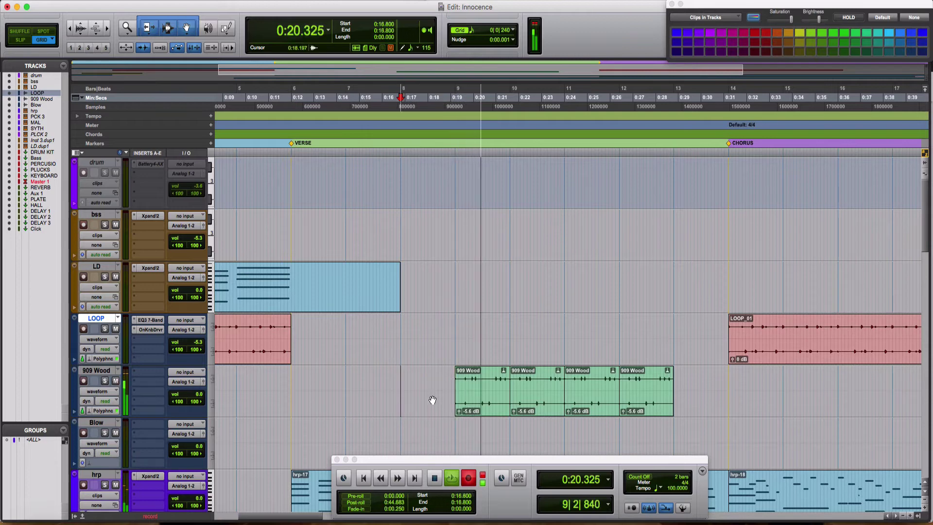
pyautogui.click(539, 403)
pyautogui.press('Delete')
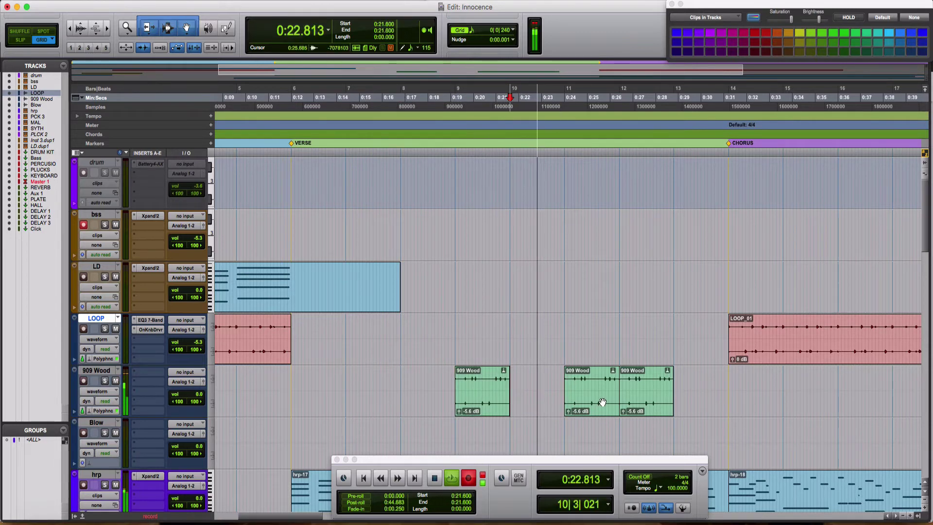
# Step: Duplicate the last 909 Wood clip to bar 13 and delete the copies at bars 11 and 12
pyautogui.click(669, 406)
pyautogui.press('super+d')
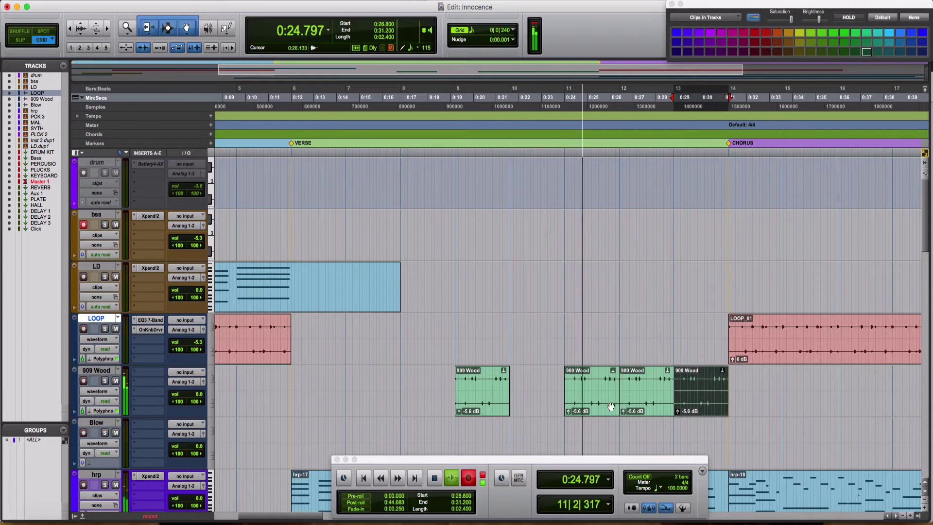
pyautogui.click(607, 407)
pyautogui.press('Delete')
pyautogui.click(630, 407)
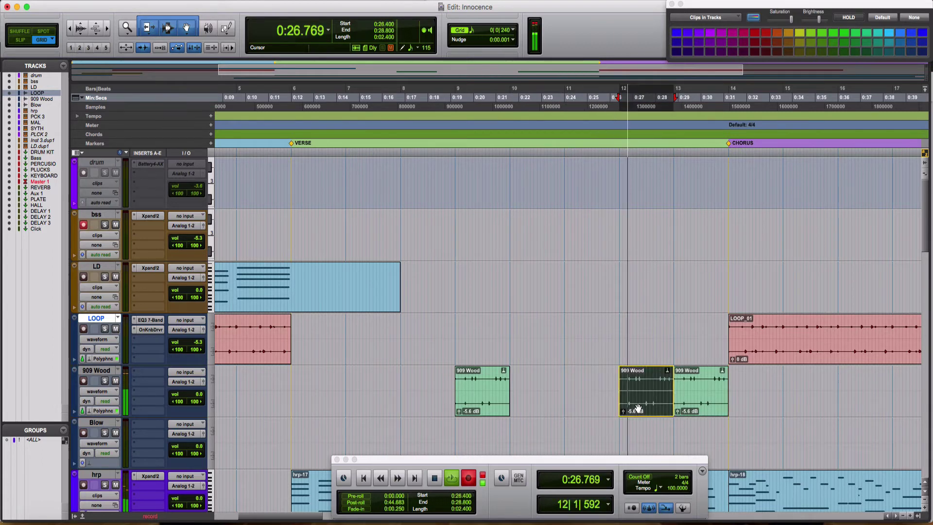
pyautogui.press('Delete')
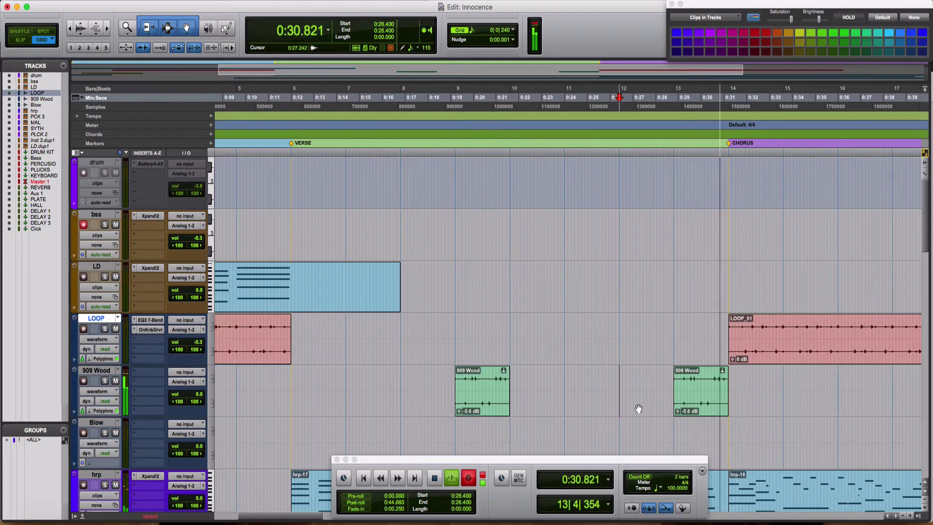
# Step: Record a bass part on the bss track from bar 13 through the chorus, past the second VERSE marker
pyautogui.click(699, 327)
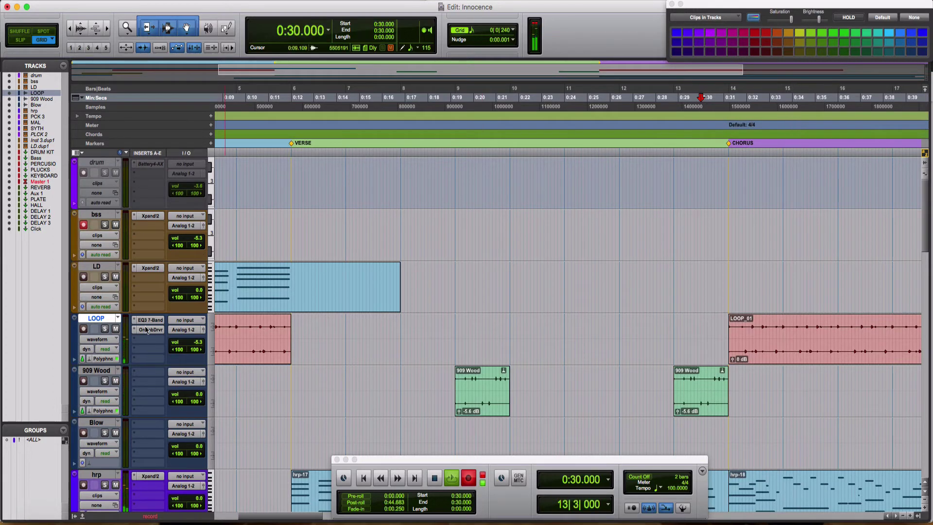
pyautogui.scroll(-3, 106, 237)
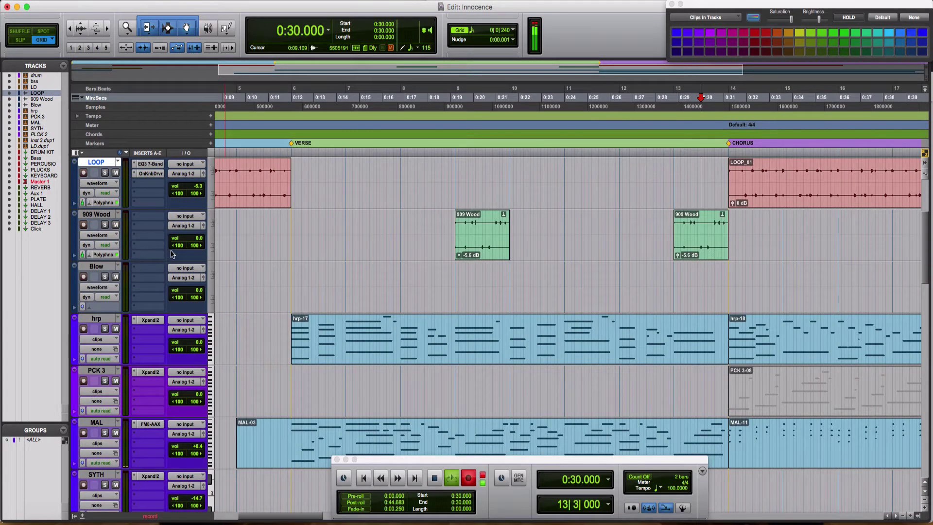
pyautogui.scroll(3, 349, 267)
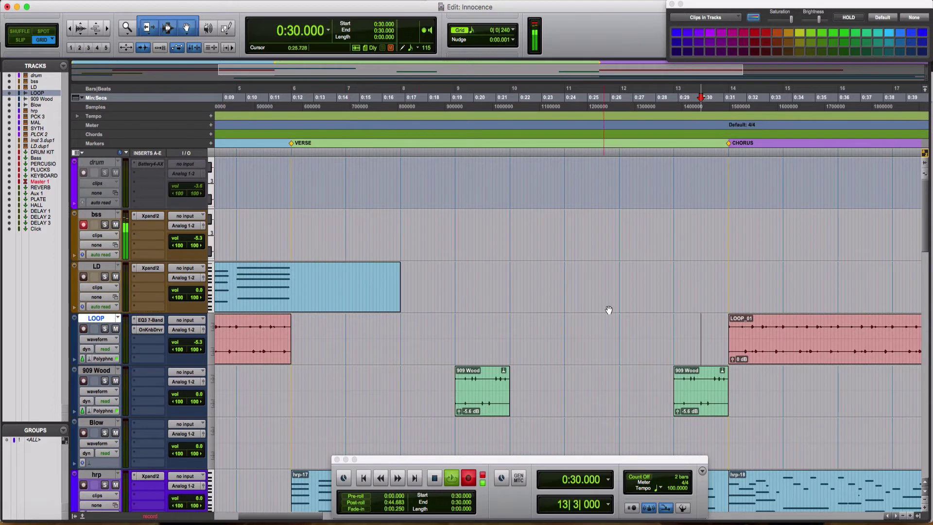
pyautogui.press('space')
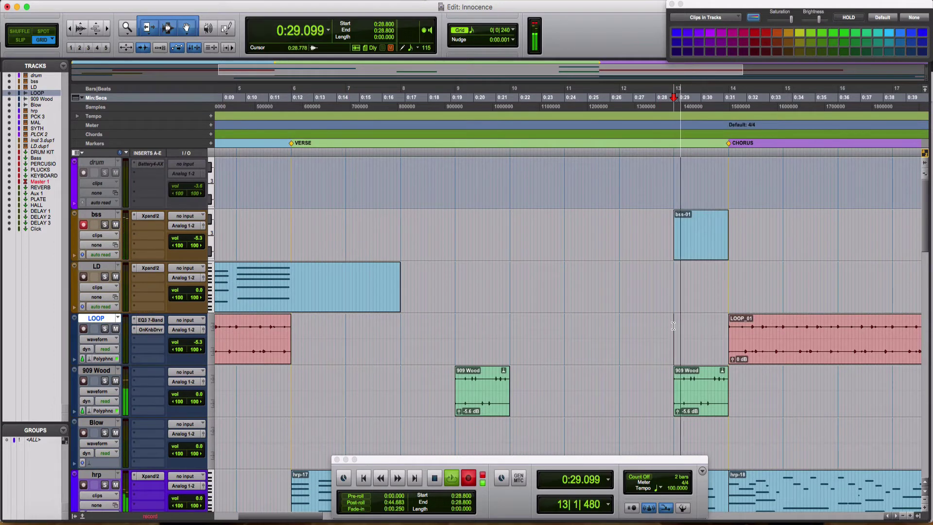
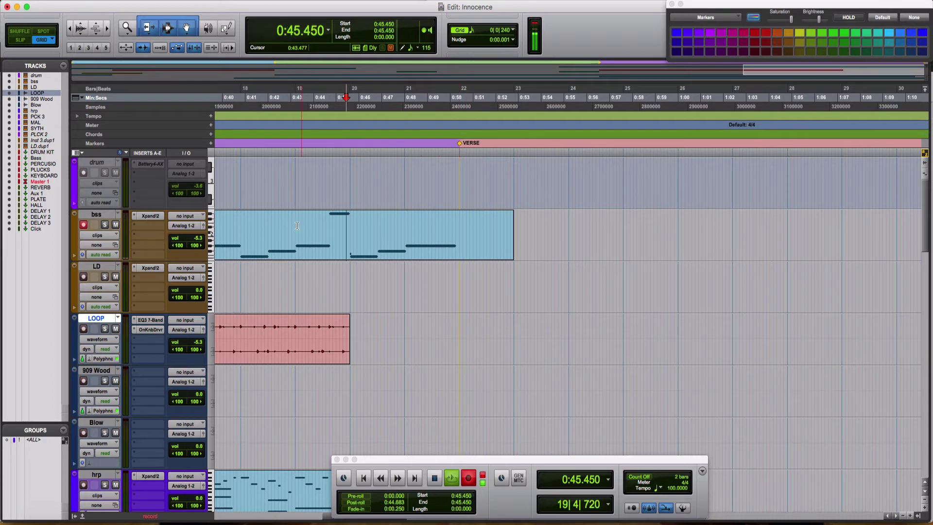
# Step: Examine the recorded bass notes in the MIDI editor around 0:43.500 and return to the arrangement
pyautogui.doubleClick(444, 252)
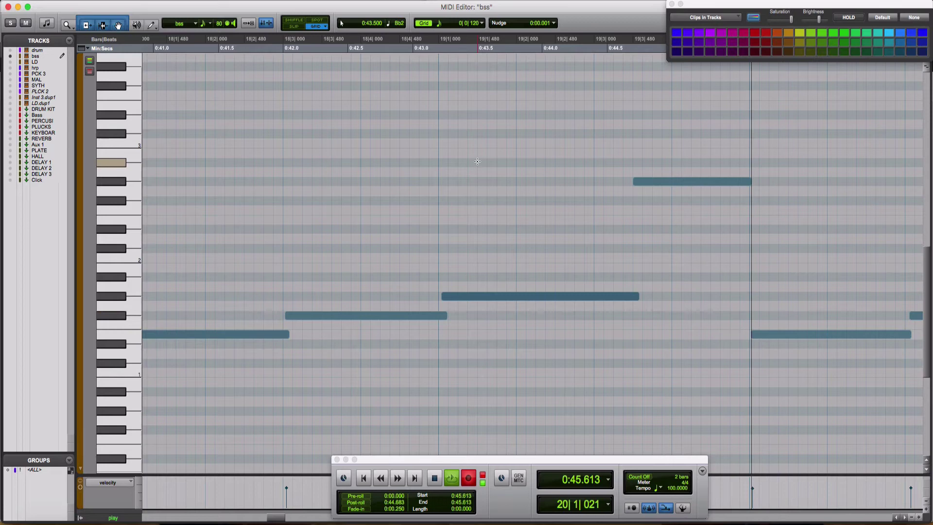
pyautogui.click(478, 168)
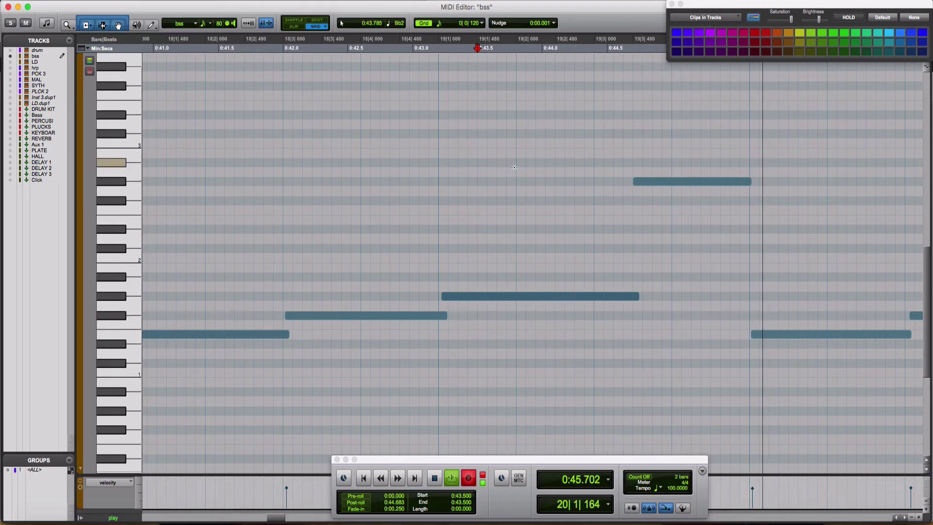
pyautogui.press('space')
pyautogui.press('space')
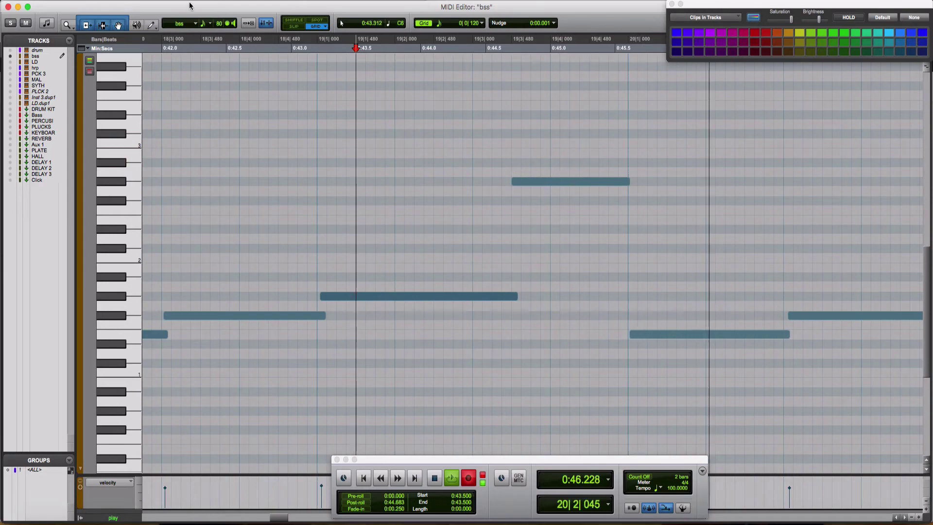
pyautogui.press('super+w')
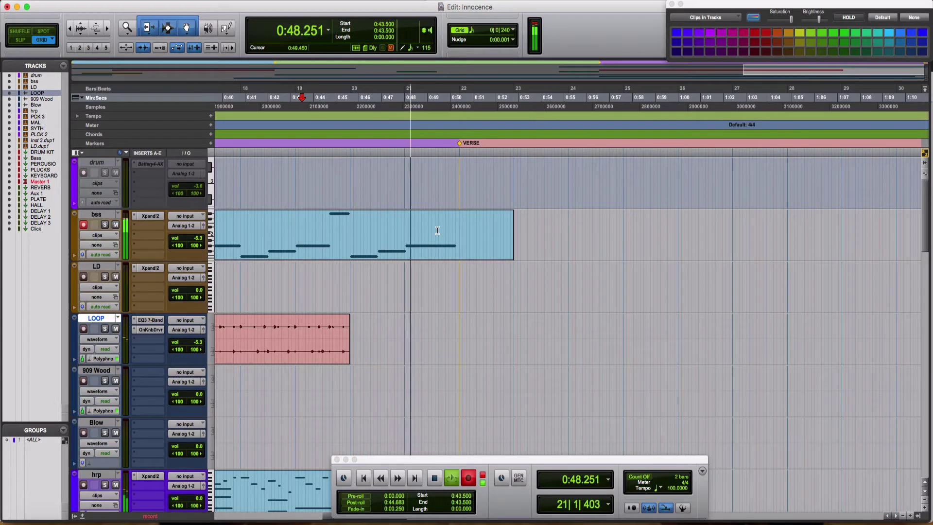
# Step: Trim the recorded bass clip to the chorus by deleting its parts after bar 22 and before bar 14
pyautogui.moveTo(460, 221); pyautogui.dragTo(575, 232)
pyautogui.press('Delete')
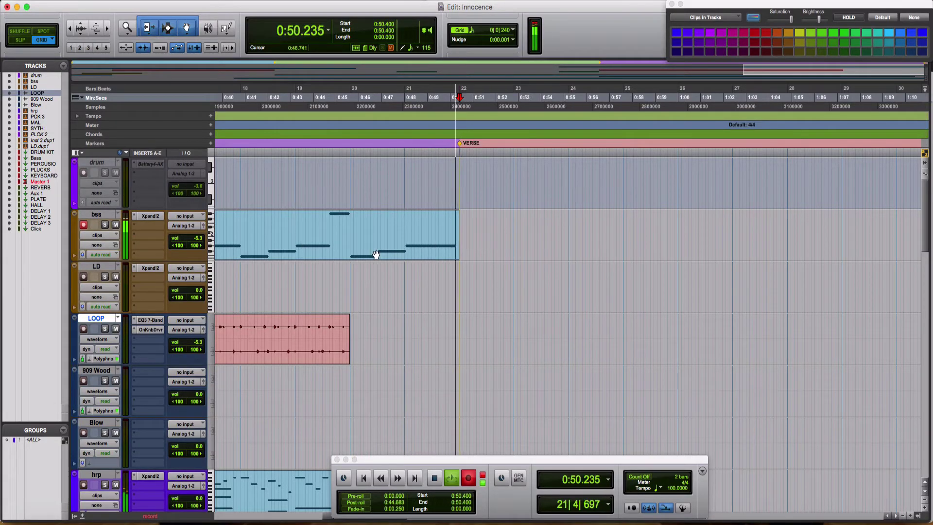
pyautogui.click(377, 254)
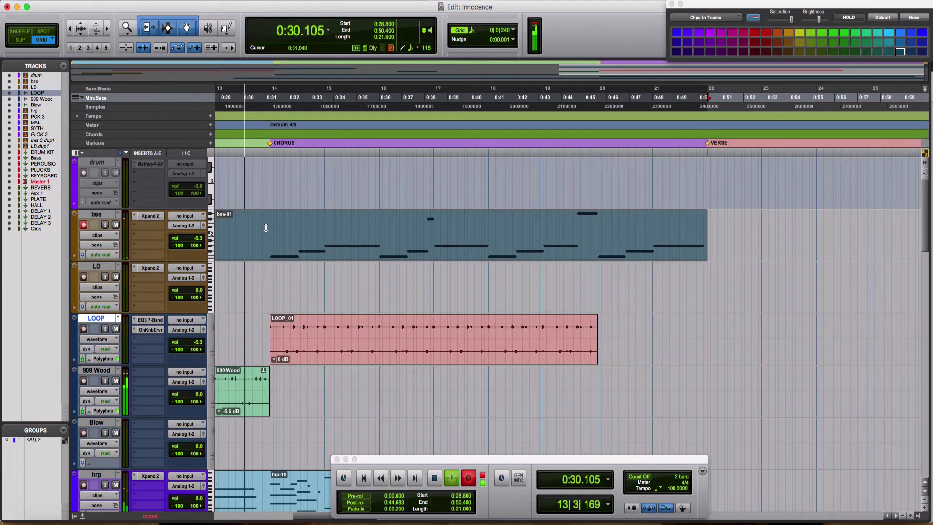
pyautogui.click(268, 225)
pyautogui.moveTo(269, 246); pyautogui.dragTo(214, 246)
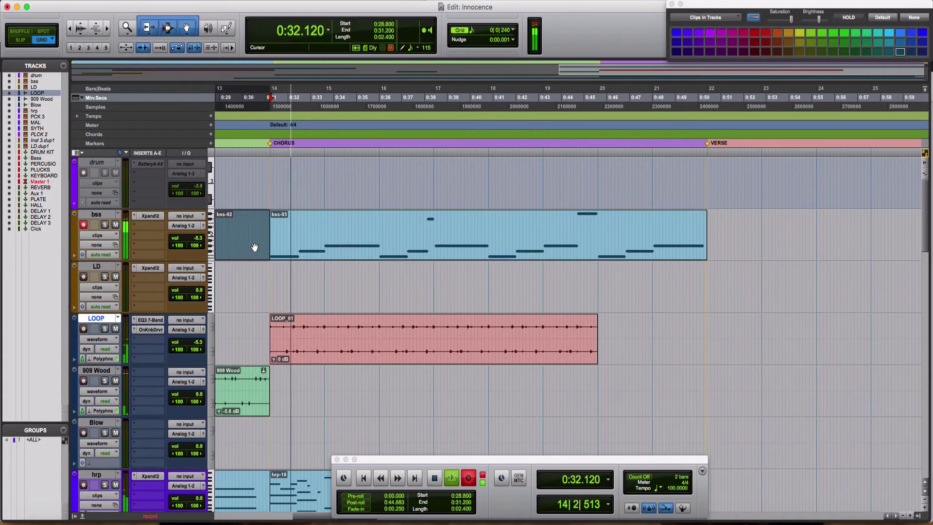
pyautogui.press('Delete')
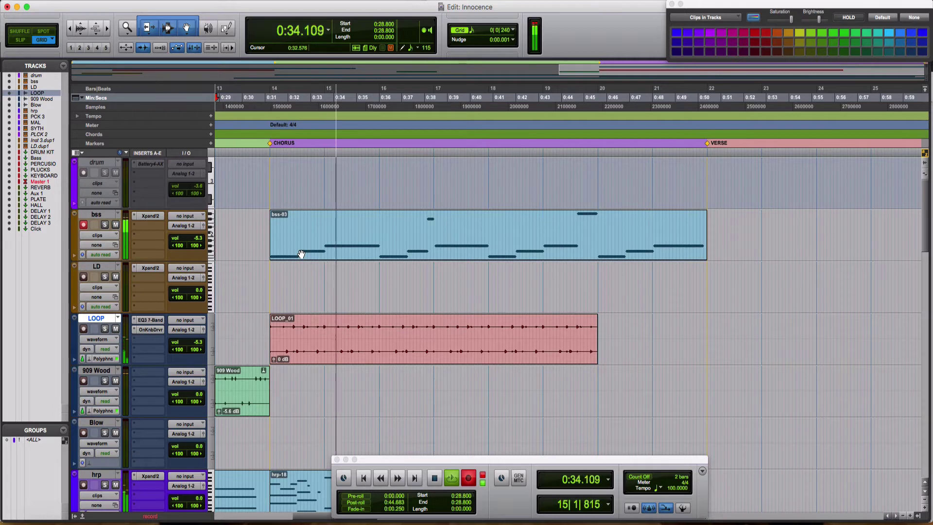
# Step: Raise the clip gain of the chorus LOOP clip to +2.6 dB
pyautogui.press('r')
pyautogui.click(515, 248)
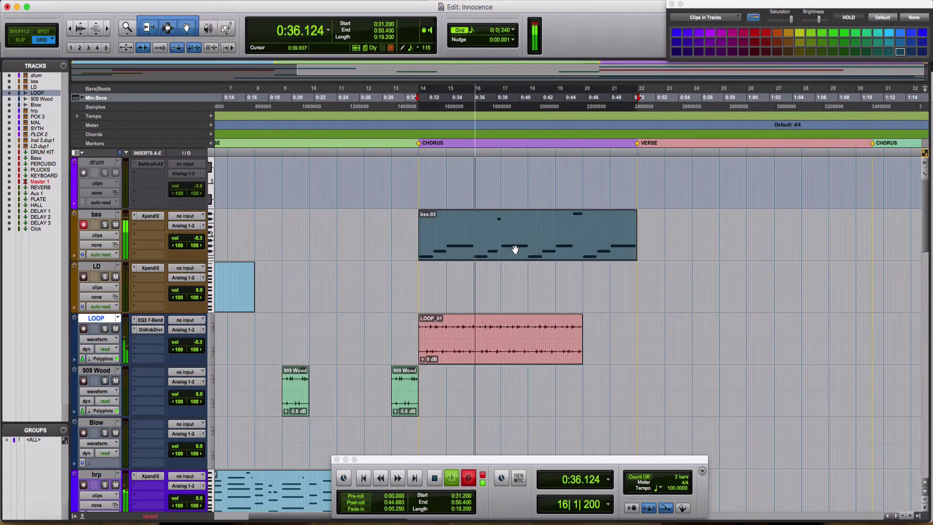
pyautogui.moveTo(422, 359); pyautogui.dragTo(422, 352)
# Step: Duplicate the chorus LOOP clip once and delete the part of the copy that extends beyond the VERSE marker at bar 22
pyautogui.click(491, 353)
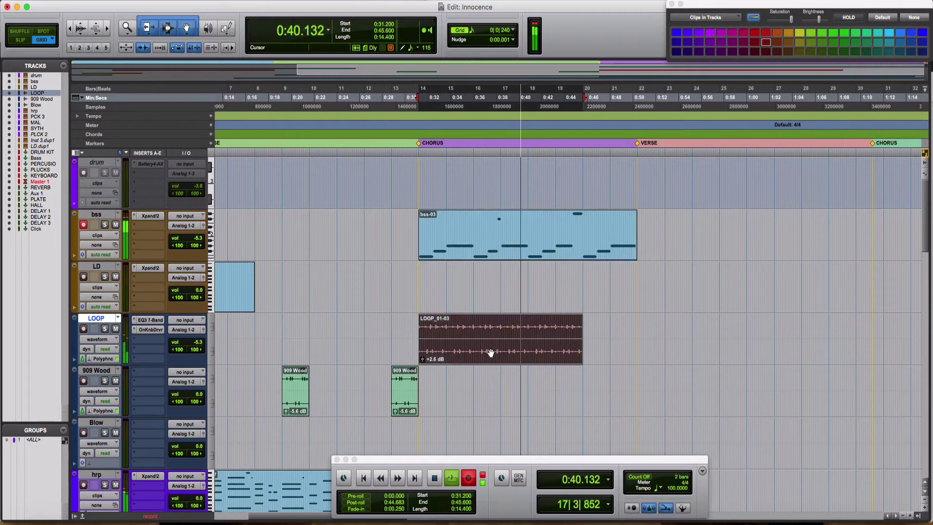
pyautogui.press('super+d')
pyautogui.click(636, 321)
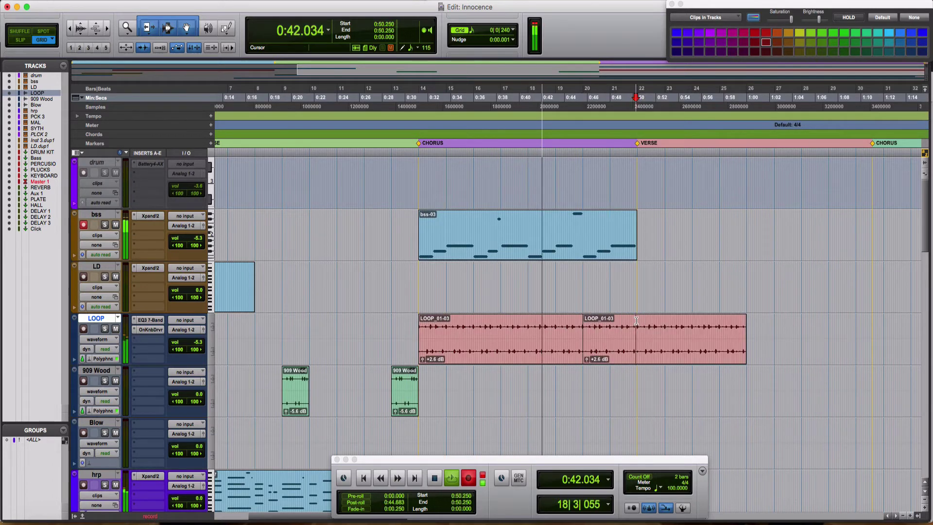
pyautogui.moveTo(636, 321); pyautogui.dragTo(789, 333)
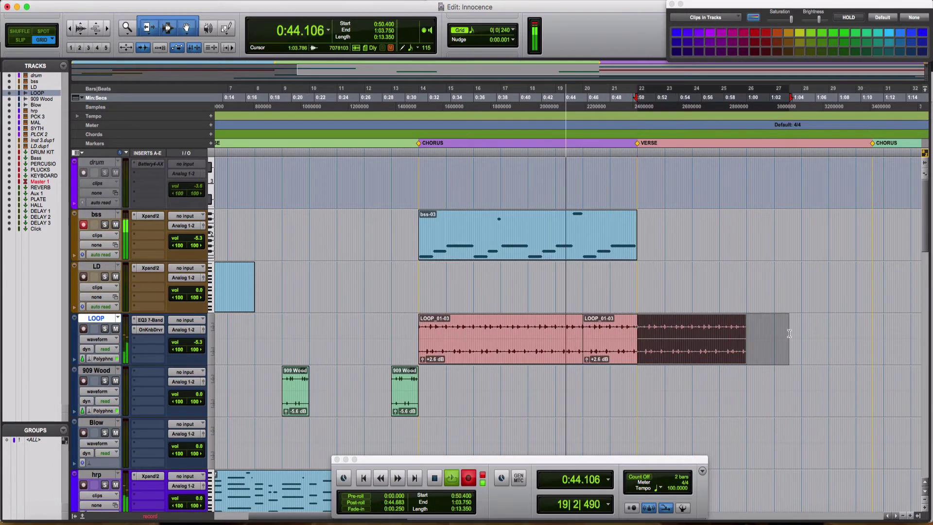
pyautogui.press('Delete')
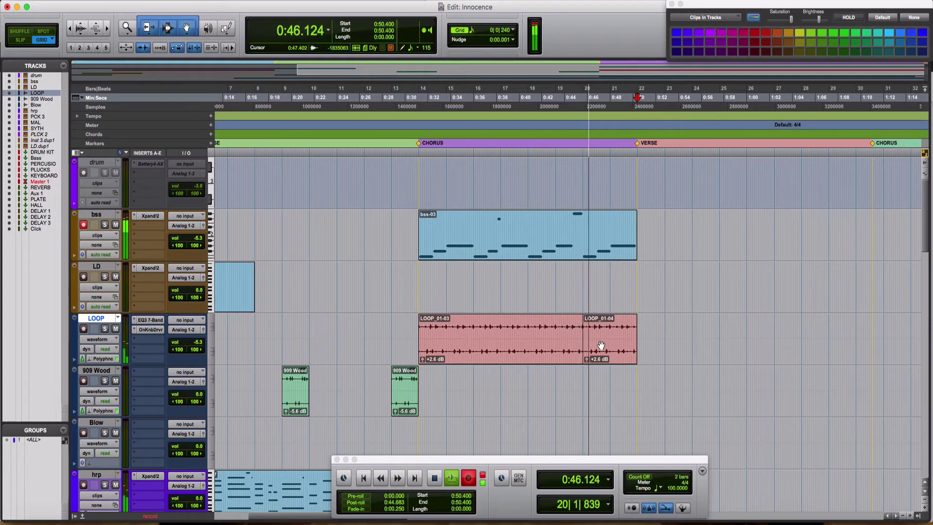
# Step: Consolidate the two adjoining chorus LOOP clips into a single clip
pyautogui.click(502, 348)
pyautogui.keyDown('shift'); pyautogui.click(598, 351); pyautogui.keyUp('shift')
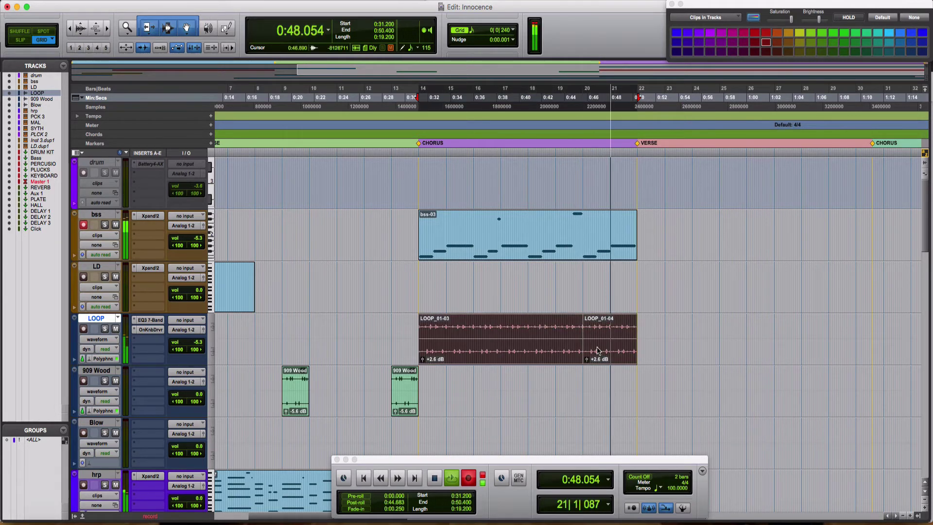
pyautogui.hotkey('alt', 'shift', '3')
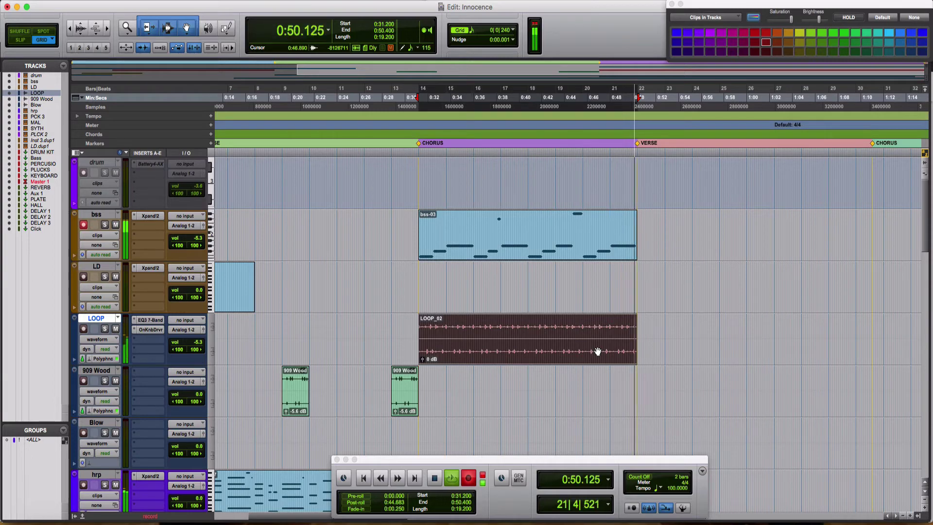
# Step: Play back from 0:29.250 into the chorus and recolour the LOOP track olive yellow
pyautogui.press('space')
pyautogui.click(396, 329)
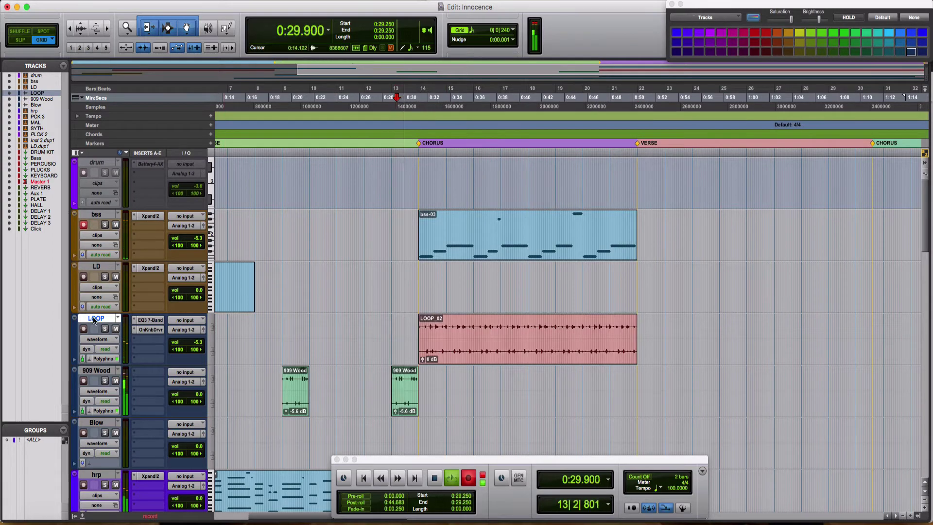
pyautogui.click(799, 42)
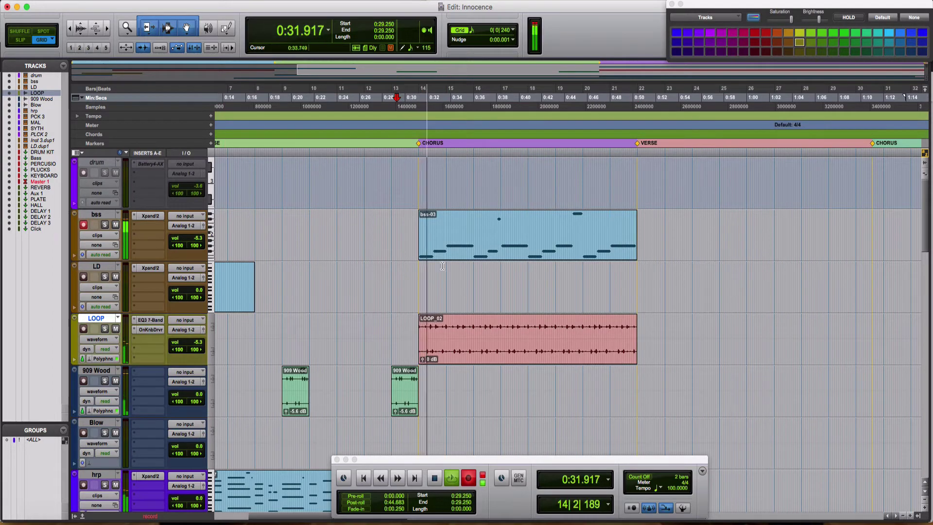
# Step: Try the first 909 Wood clip at bar 8 and play back from 0:11.250 to check the placement
pyautogui.hscroll(-5, 446, 301)
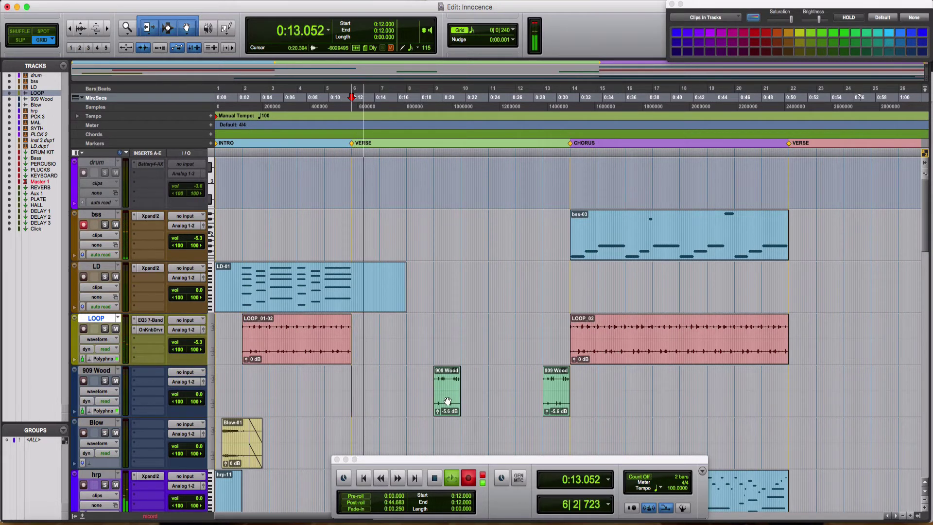
pyautogui.moveTo(447, 401); pyautogui.dragTo(420, 403)
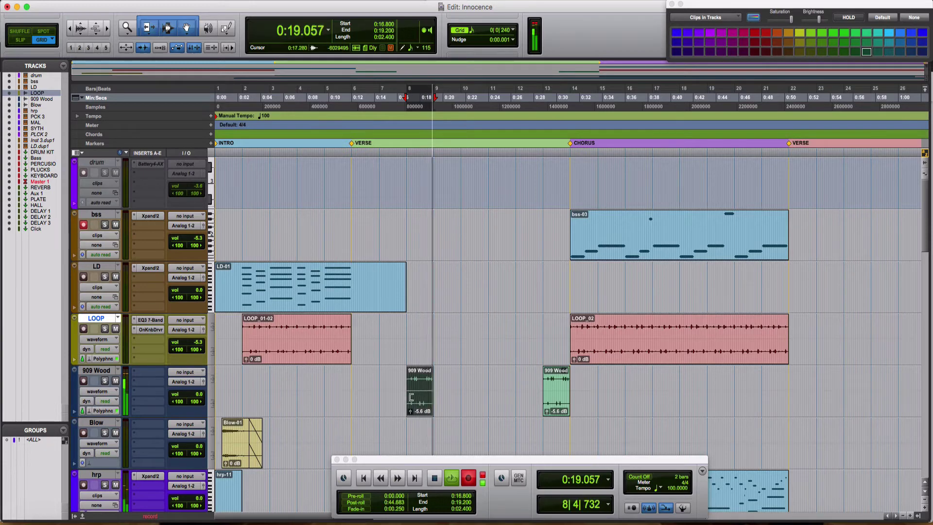
pyautogui.click(343, 384)
pyautogui.press('super+bracketright')
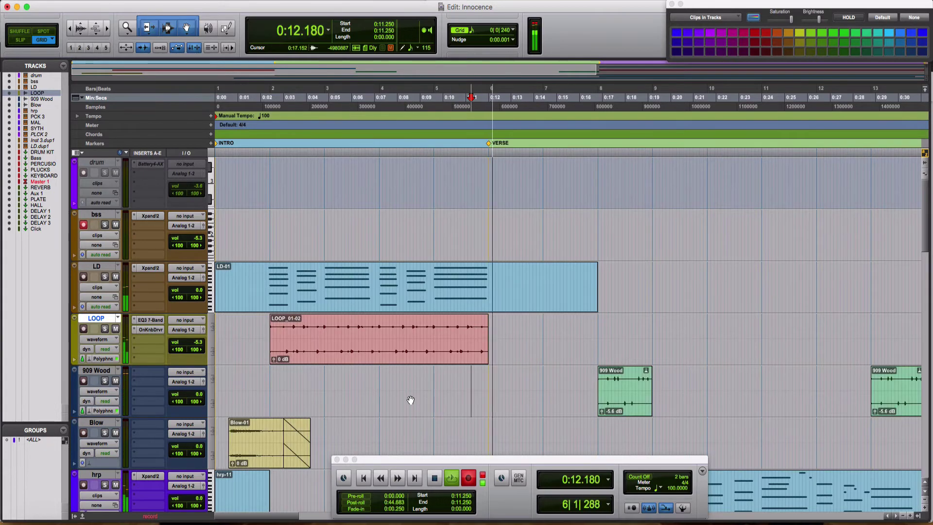
pyautogui.hscroll(3, 476, 403)
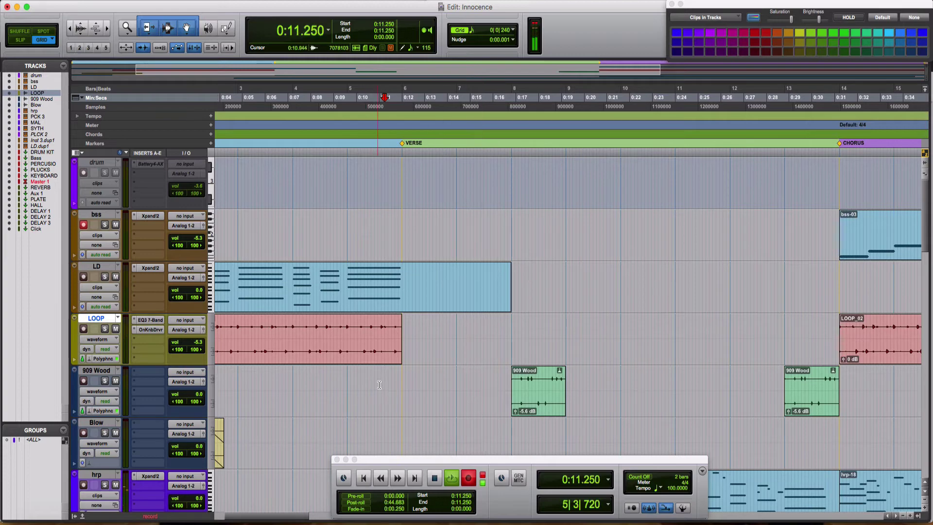
pyautogui.press('super+bracketright')
pyautogui.hscroll(5, 486, 398)
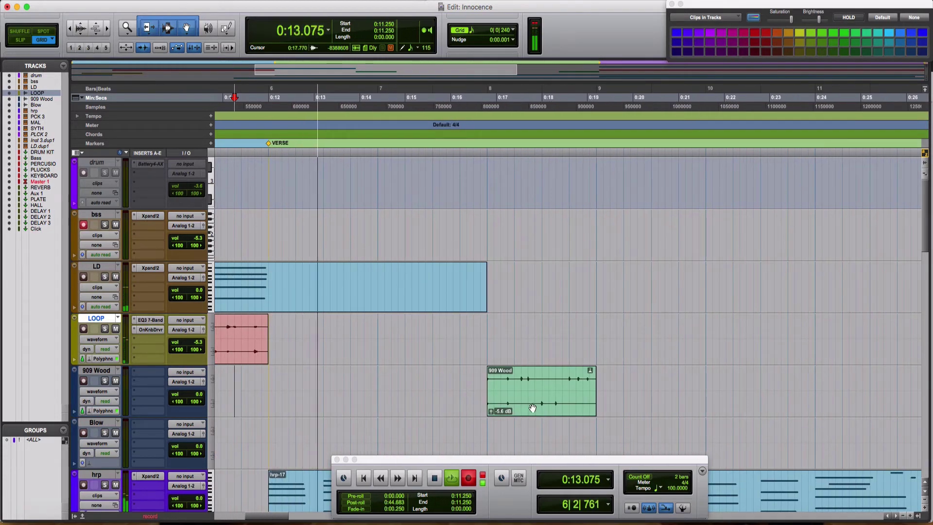
pyautogui.hscroll(-3, 532, 408)
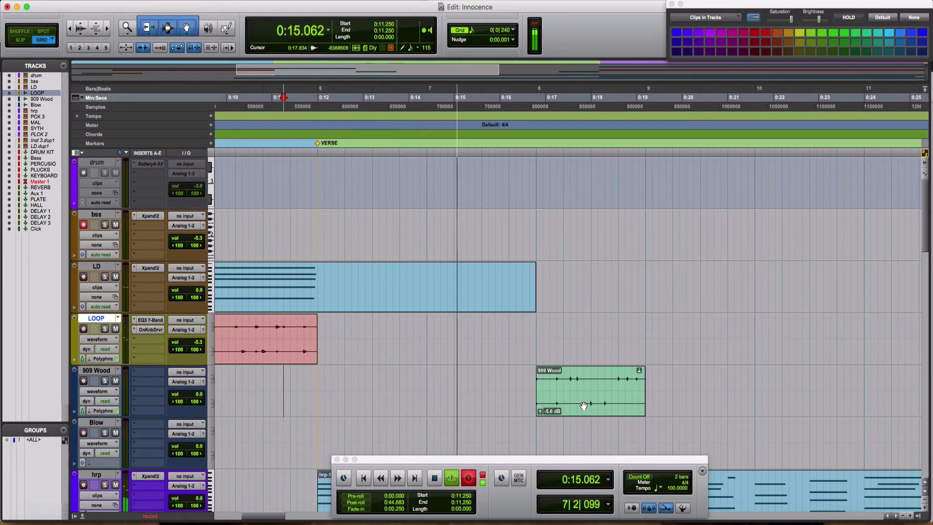
# Step: Try the first 909 Wood clip at 0:15.000 and play back from the VERSE marker at bar 6
pyautogui.moveTo(584, 406); pyautogui.dragTo(501, 398)
pyautogui.click(382, 381)
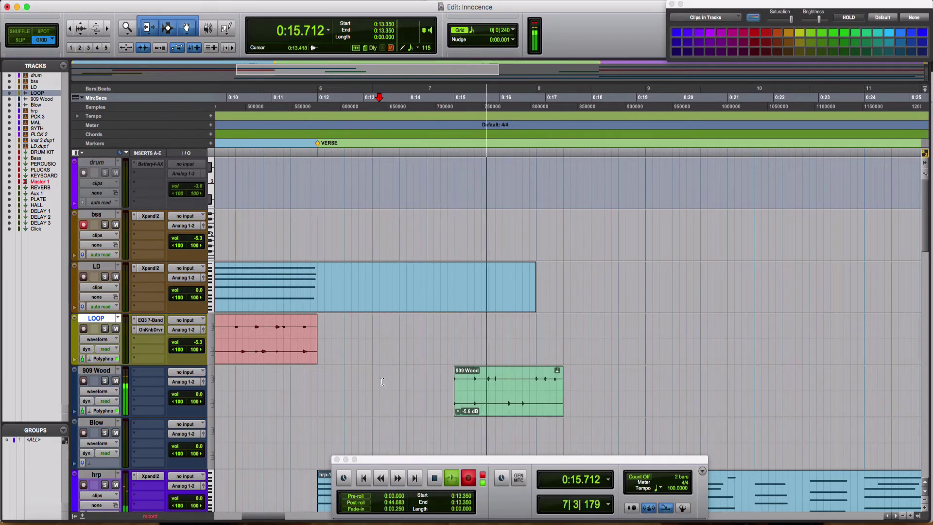
pyautogui.click(325, 386)
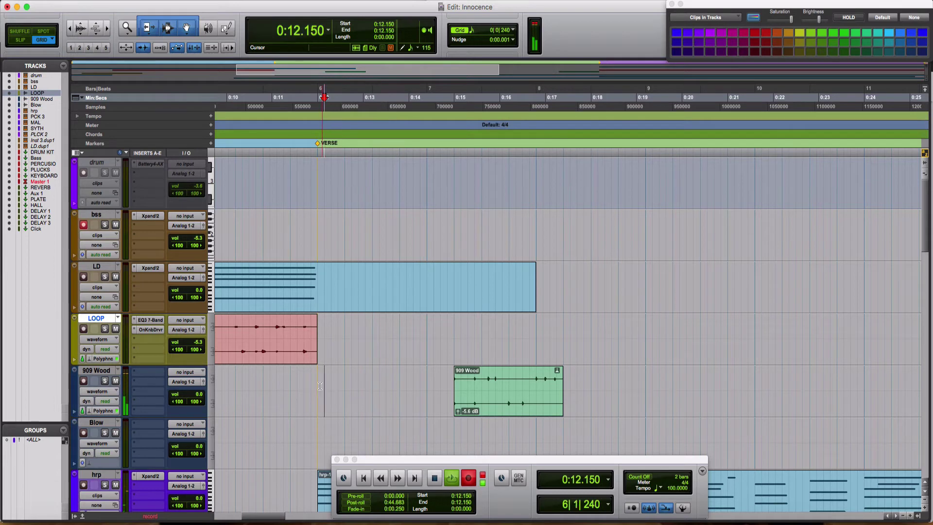
pyautogui.press('space')
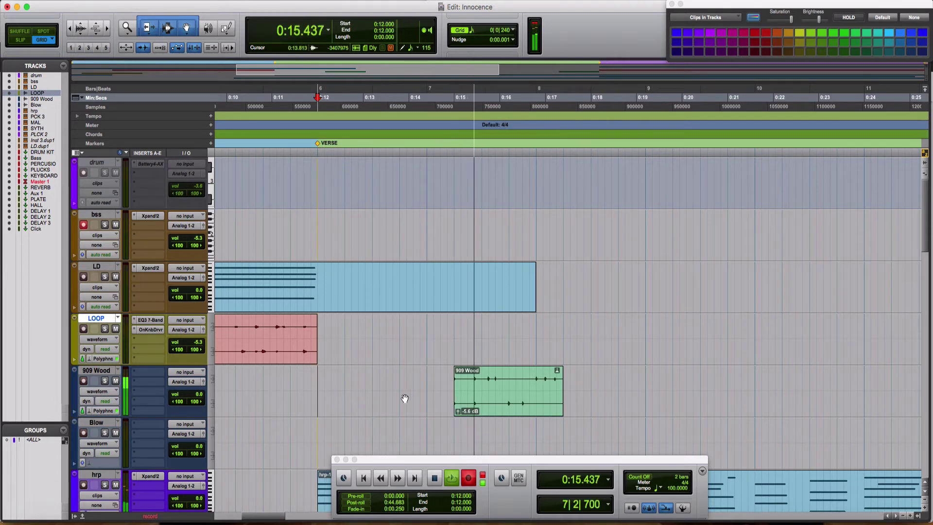
# Step: Shift the first 909 Wood clip to 0:14.700 and on to bar 7 (0:14.400), auditioning the placement
pyautogui.click(478, 406)
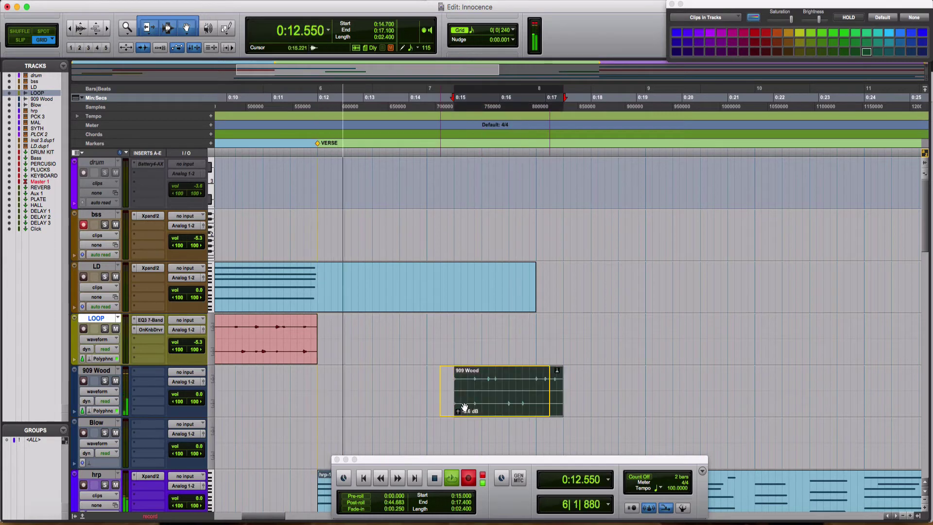
pyautogui.moveTo(478, 406); pyautogui.dragTo(465, 406)
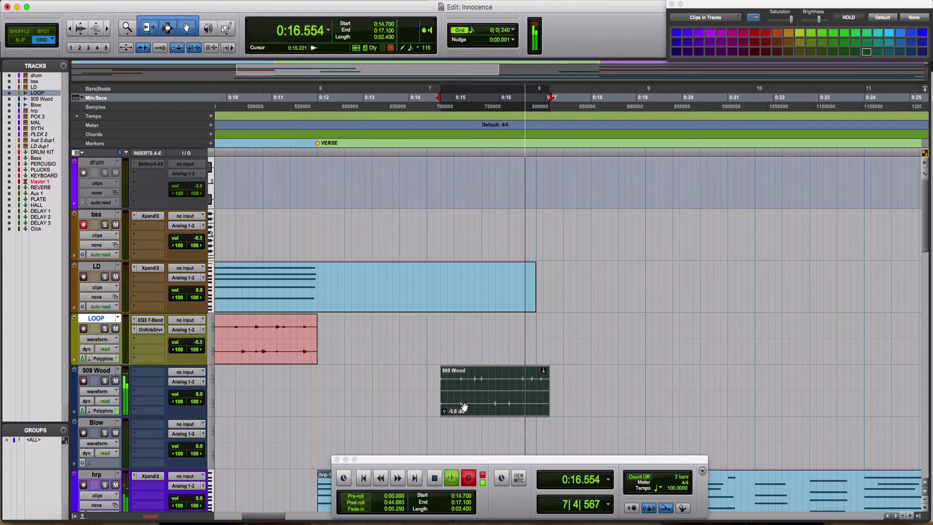
pyautogui.press('space')
pyautogui.press('space')
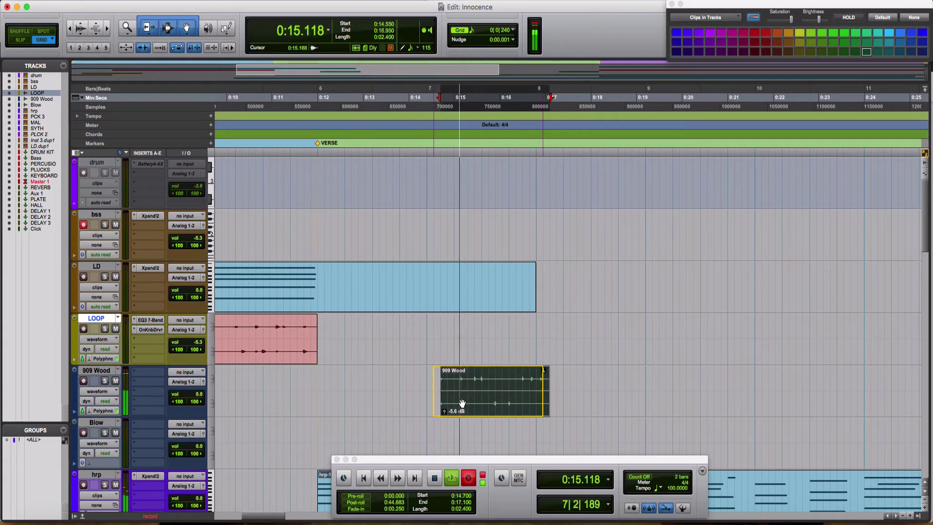
pyautogui.moveTo(470, 403); pyautogui.dragTo(456, 402)
pyautogui.press('space')
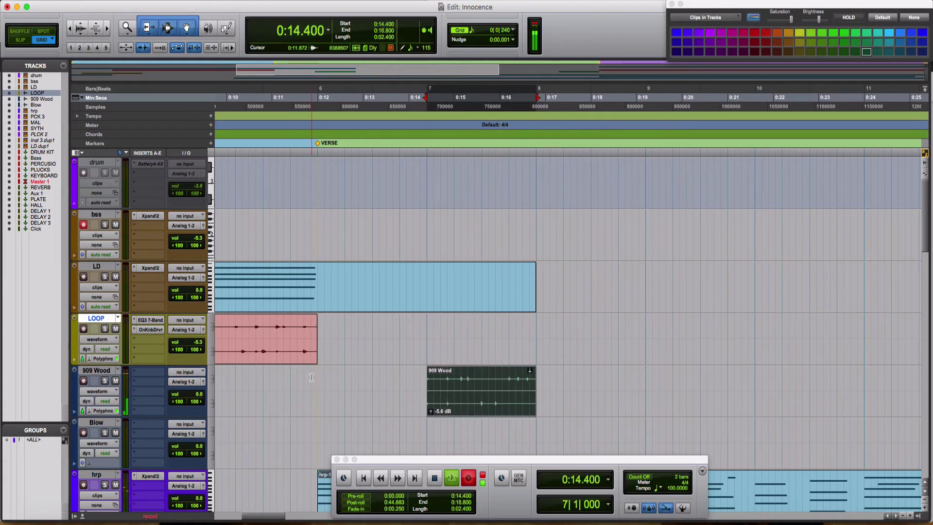
# Step: Play back from 0:11.400 through the VERSE marker to check the first 909 Wood clip at bar 7
pyautogui.click(311, 378)
pyautogui.click(290, 381)
pyautogui.press('space')
pyautogui.press('space')
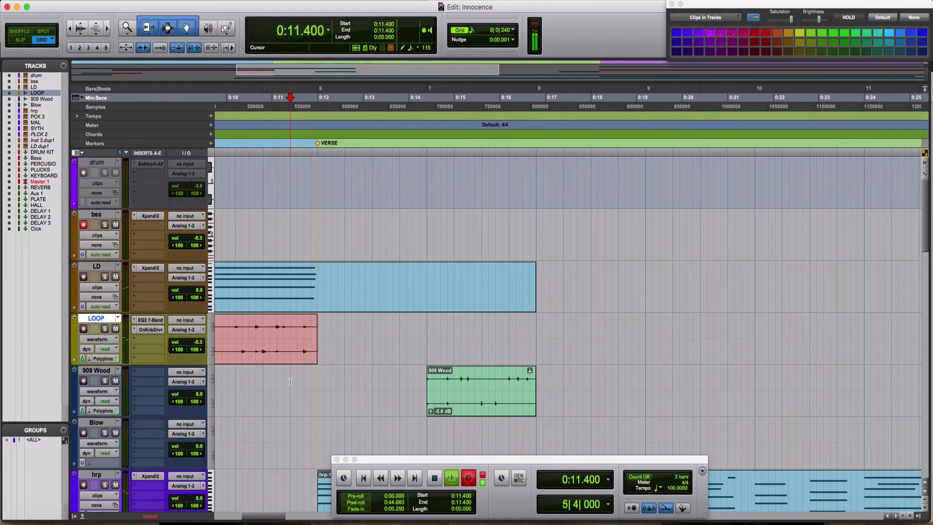
pyautogui.press('space')
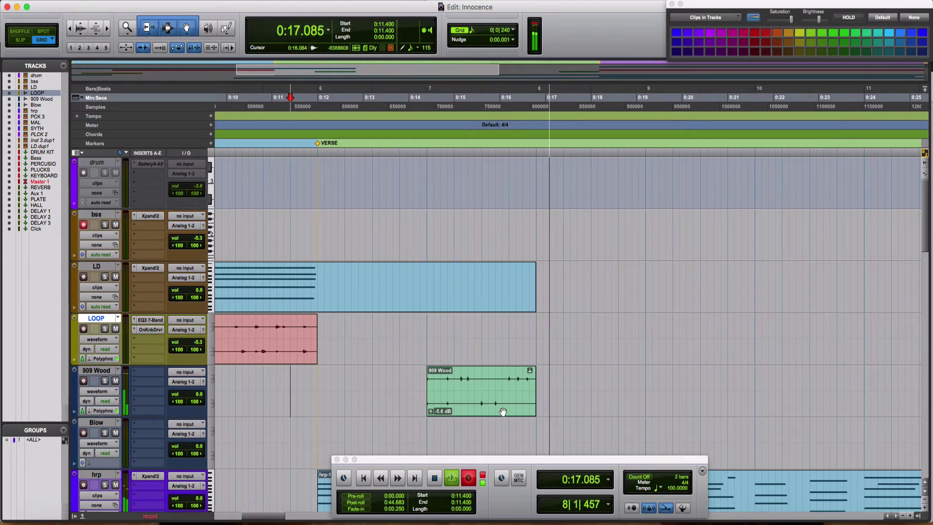
# Step: Consolidate the 909 Wood track from 0:12.000 to 0:21.600 into one clip and duplicate it up to the CHORUS marker
pyautogui.press('super+bracketleft')
pyautogui.click(444, 382)
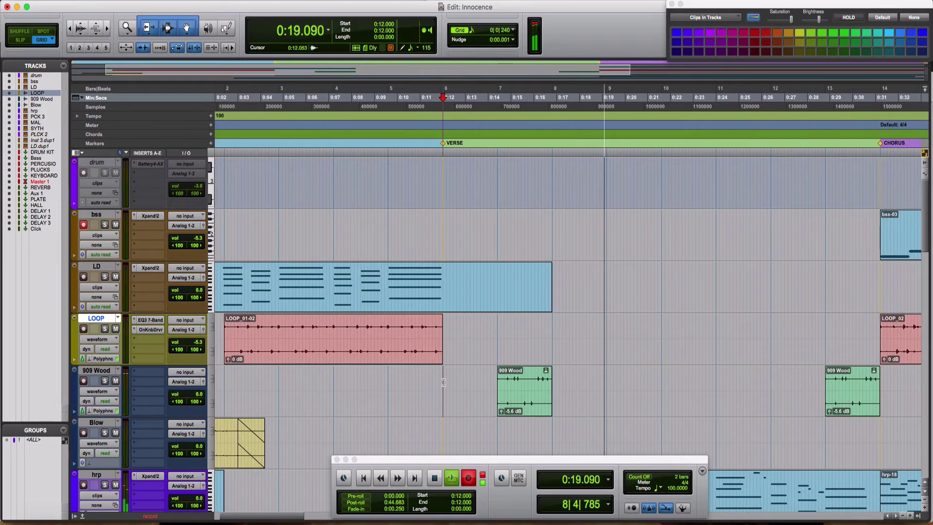
pyautogui.moveTo(443, 382); pyautogui.dragTo(661, 395)
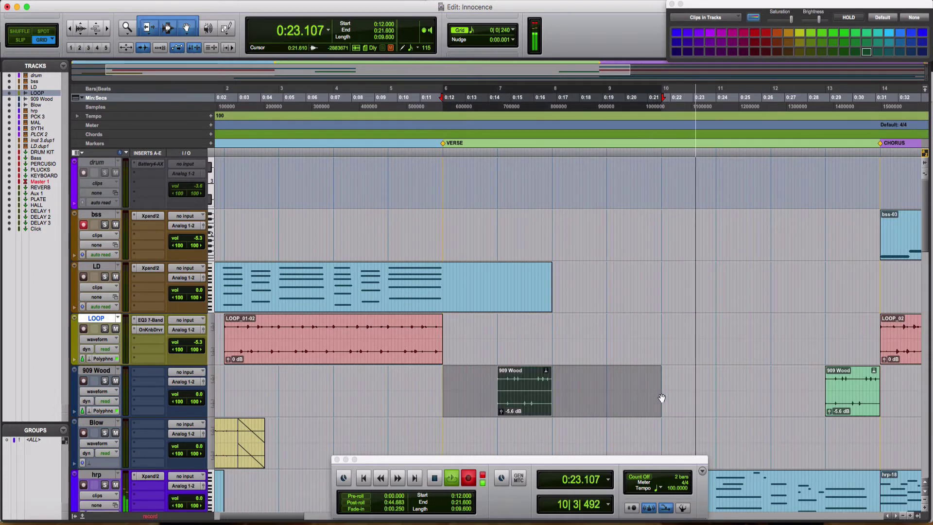
pyautogui.hotkey('alt', 'shift', '3')
pyautogui.press('super+d')
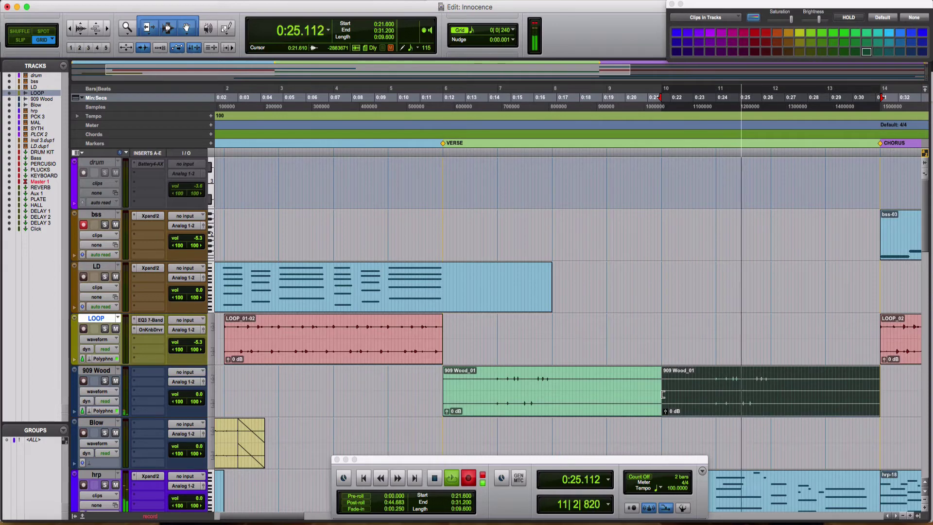
# Step: Play back from 0:25.200 across the verse-to-chorus transition and review the whole arrangement
pyautogui.hscroll(3, 663, 395)
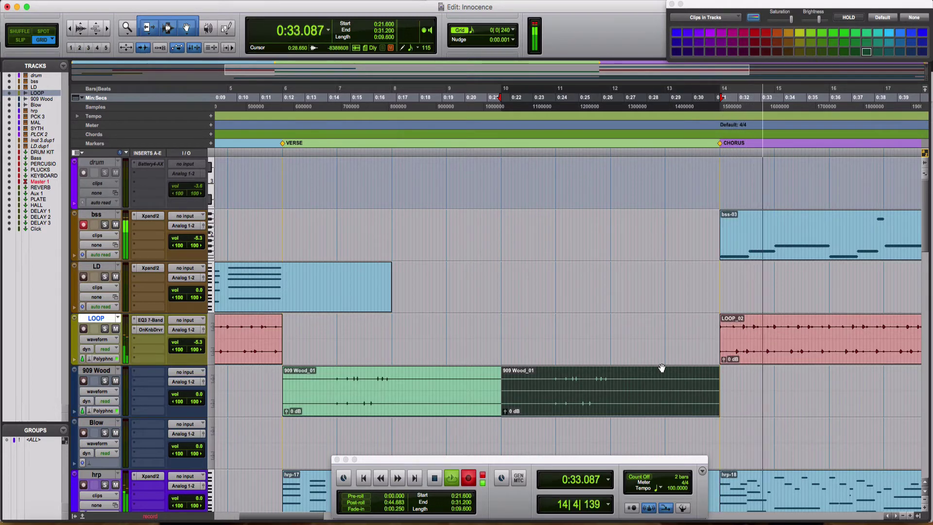
pyautogui.press('space')
pyautogui.click(585, 330)
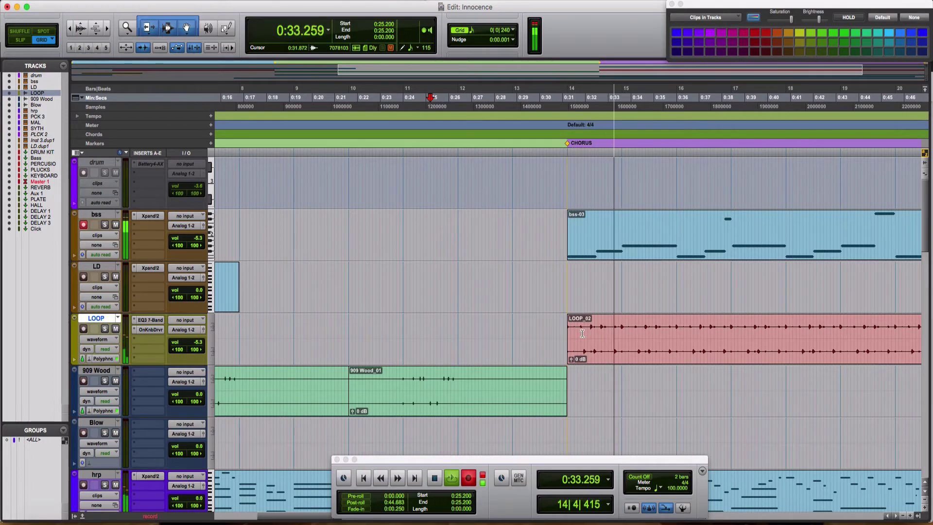
pyautogui.press('super+bracketleft')
pyautogui.press('super+bracketleft')
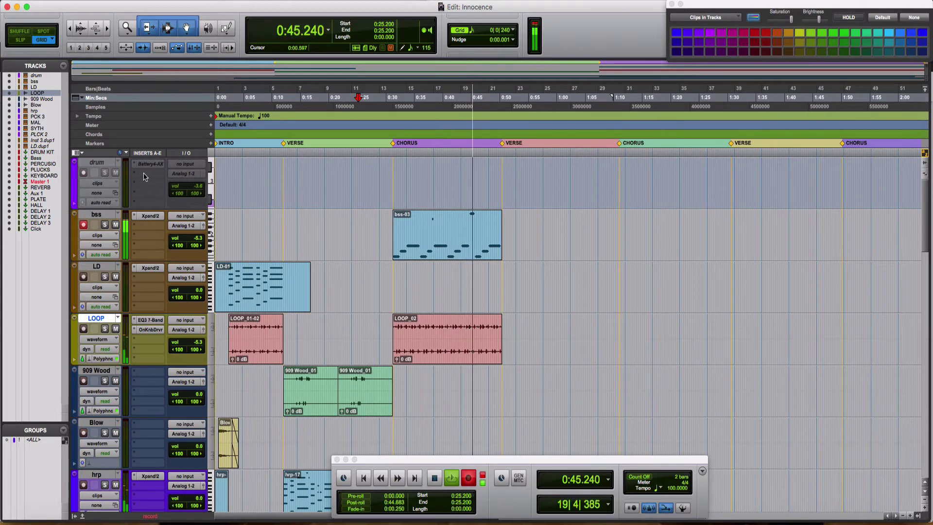
# Step: Make the inactive drum track active, record-enable it, open its Battery 4 instrument and stop playback
pyautogui.rightClick(97, 163)
pyautogui.press('Escape')
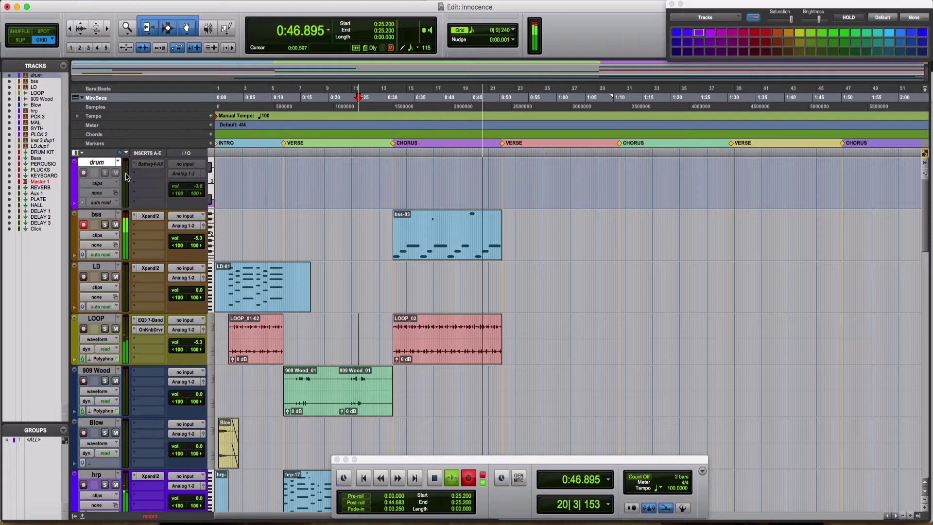
pyautogui.click(260, 191)
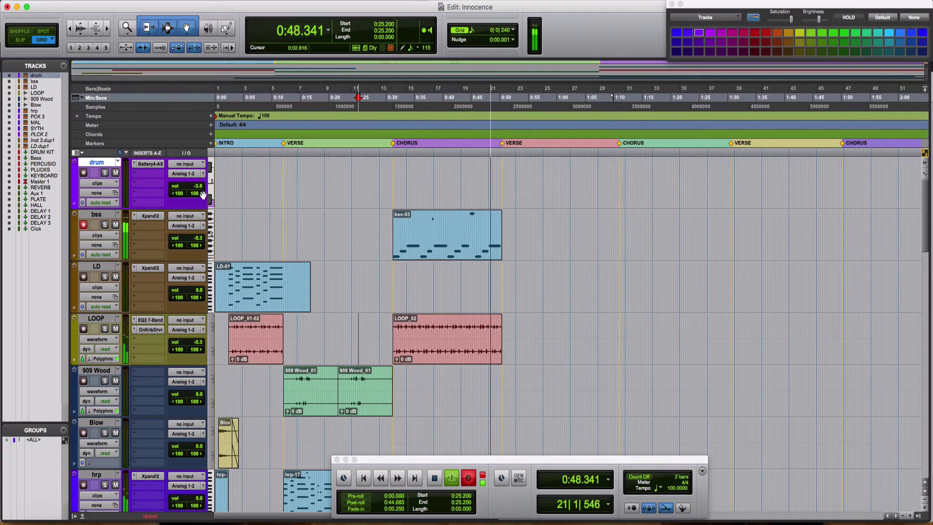
pyautogui.click(84, 173)
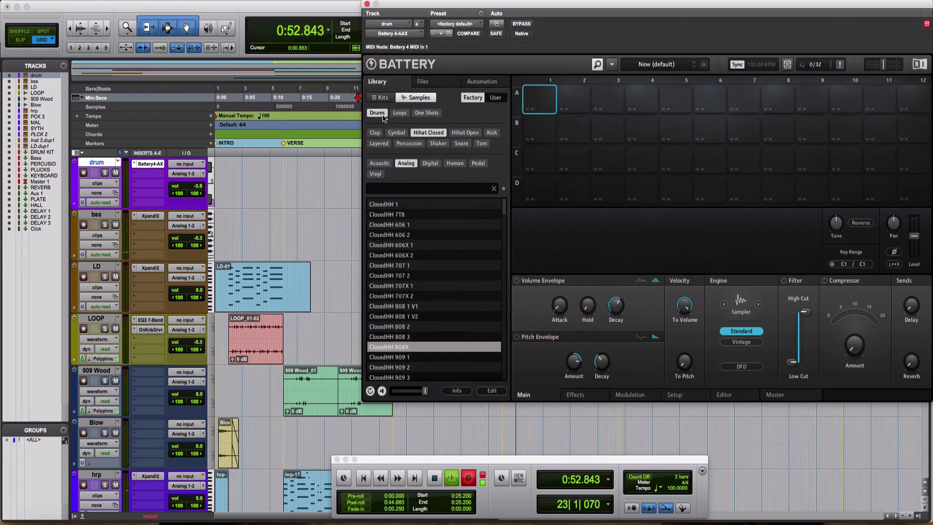
pyautogui.press('space')
# Step: Load the My Trap Kit preset in Battery 4 on the drum track, skipping the missing sample
pyautogui.click(458, 25)
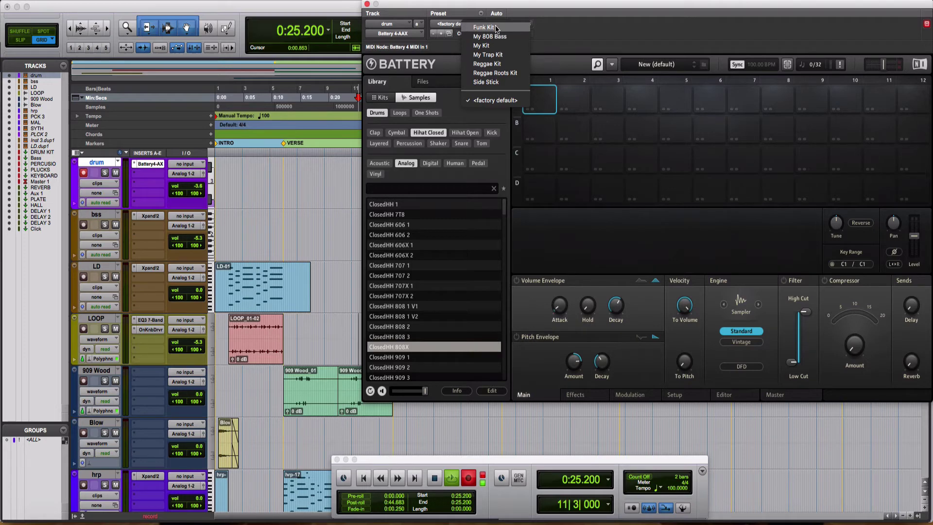
pyautogui.click(495, 55)
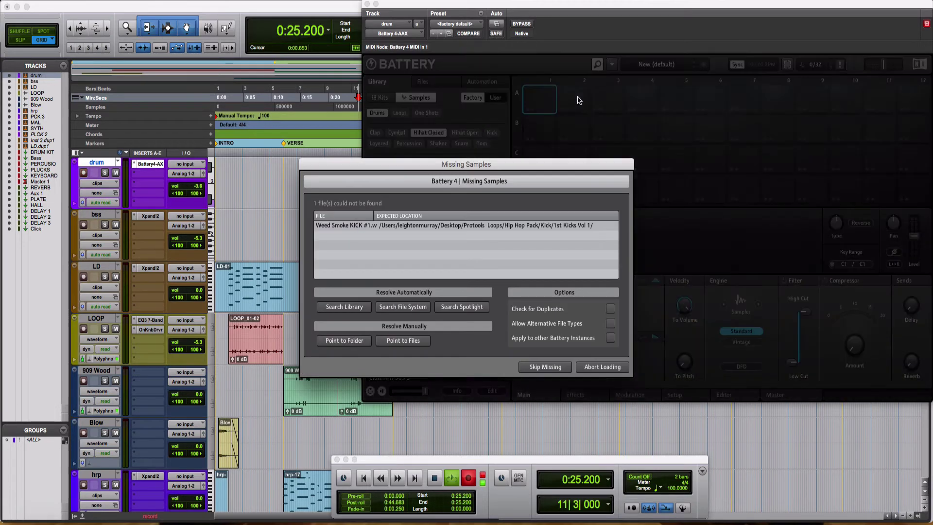
pyautogui.click(559, 372)
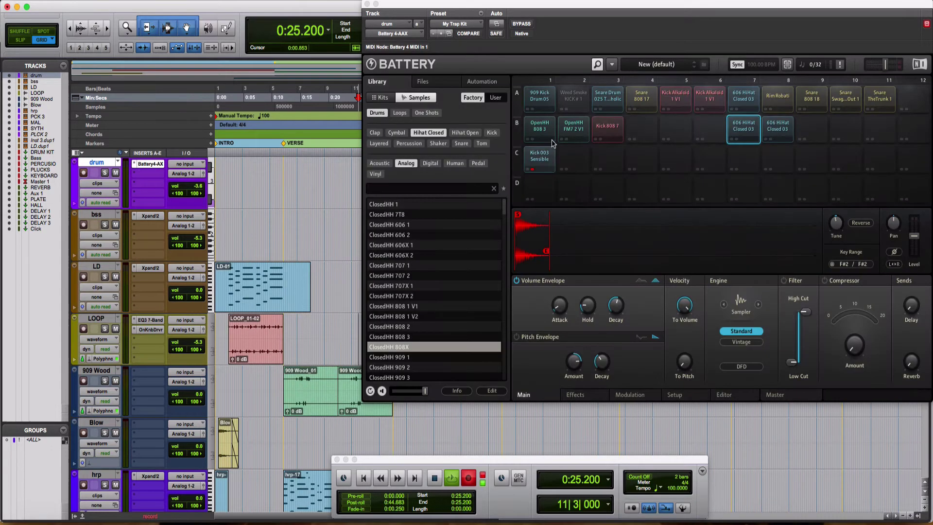
# Step: Audition the kick and snare cells at the start of row A in the drum kit
pyautogui.click(548, 100)
pyautogui.click(574, 99)
pyautogui.click(610, 100)
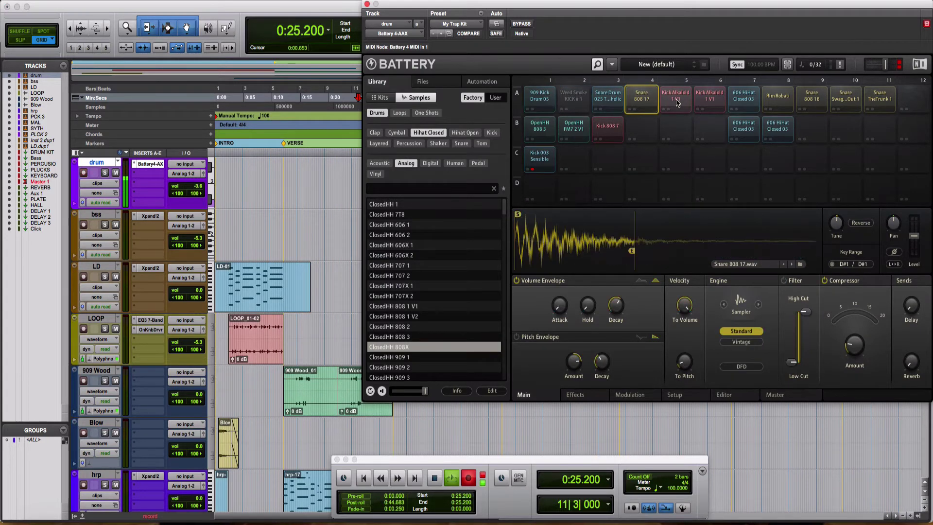
# Step: Start replacing the missing Weed Smoke Kick sample in cell A2, browsing to Desktop > Protools Loops > Hip Hop Pack > Kick > 1st Kicks Vol 1
pyautogui.click(576, 105)
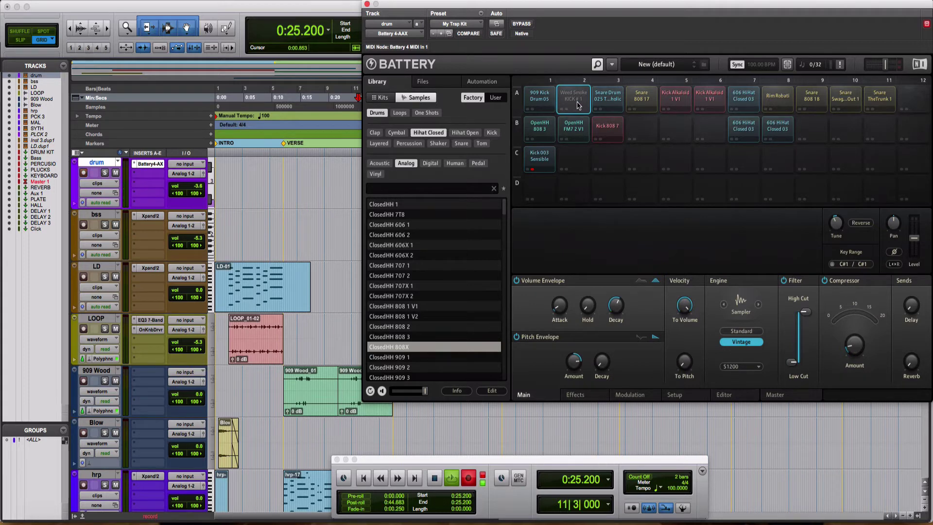
pyautogui.rightClick(578, 105)
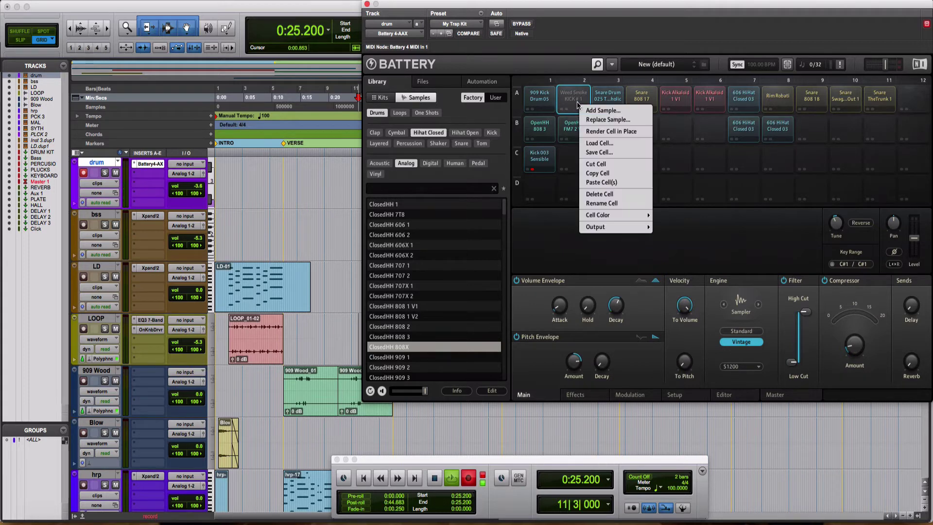
pyautogui.click(620, 121)
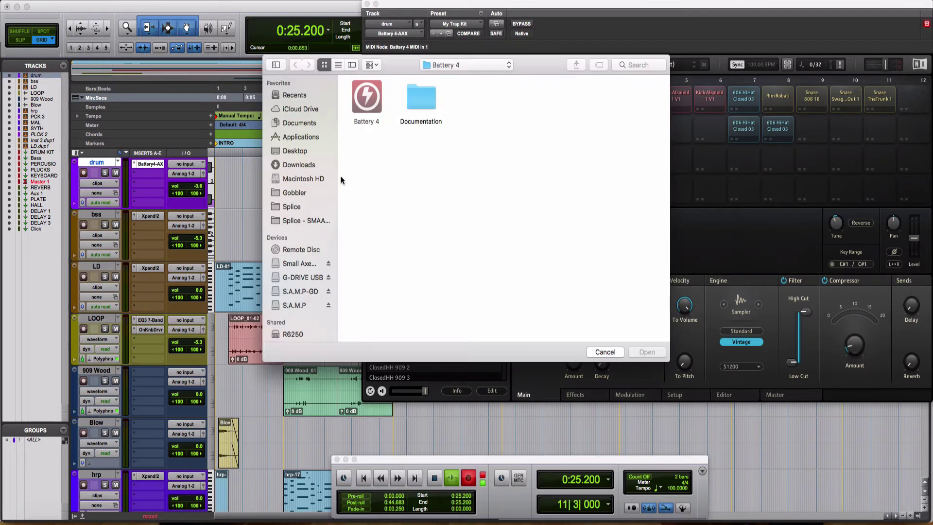
pyautogui.click(301, 152)
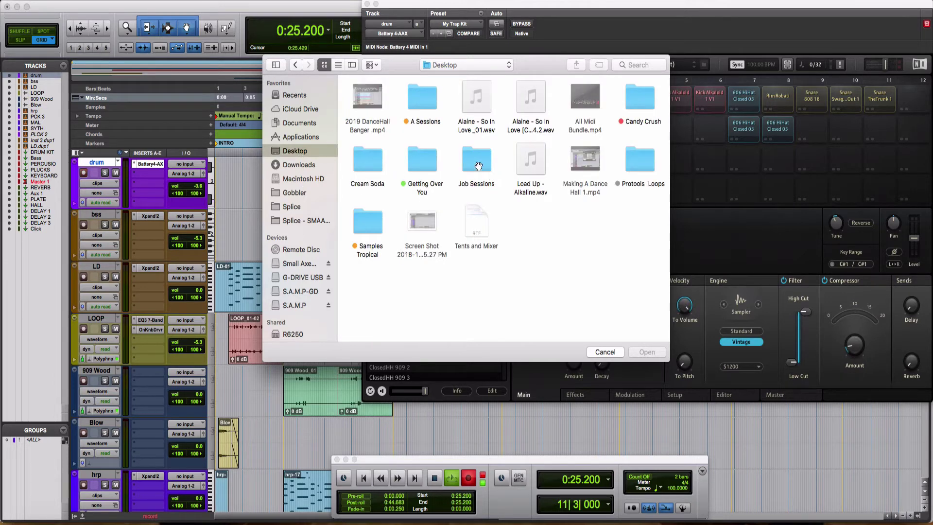
pyautogui.doubleClick(642, 167)
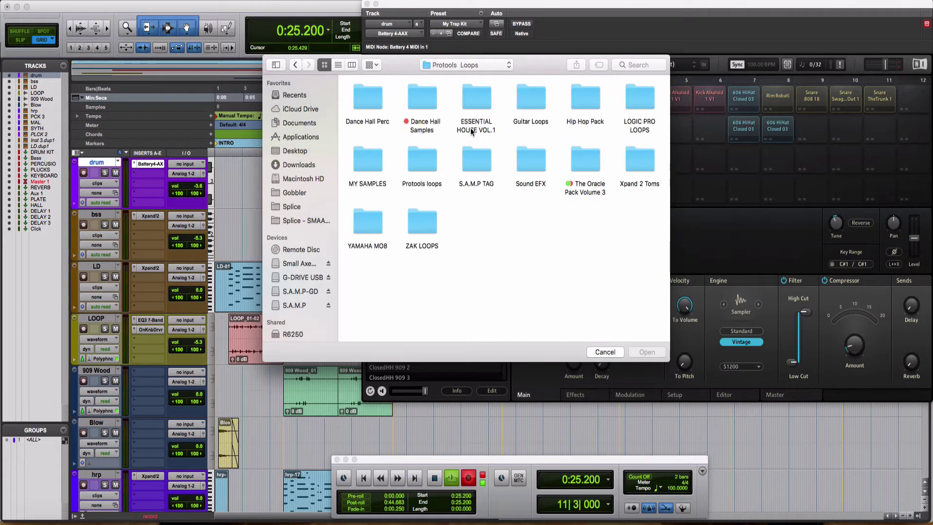
pyautogui.doubleClick(592, 106)
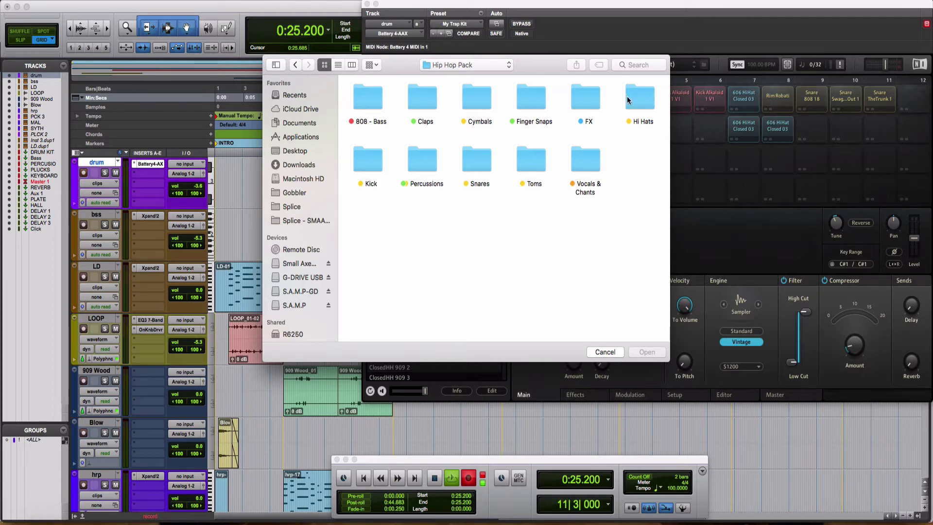
pyautogui.doubleClick(378, 167)
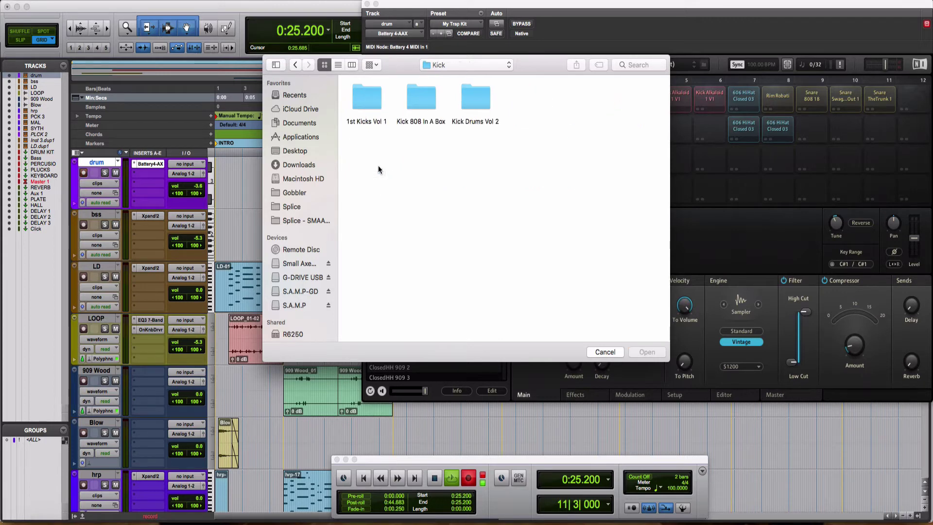
pyautogui.click(368, 100)
pyautogui.doubleClick(368, 99)
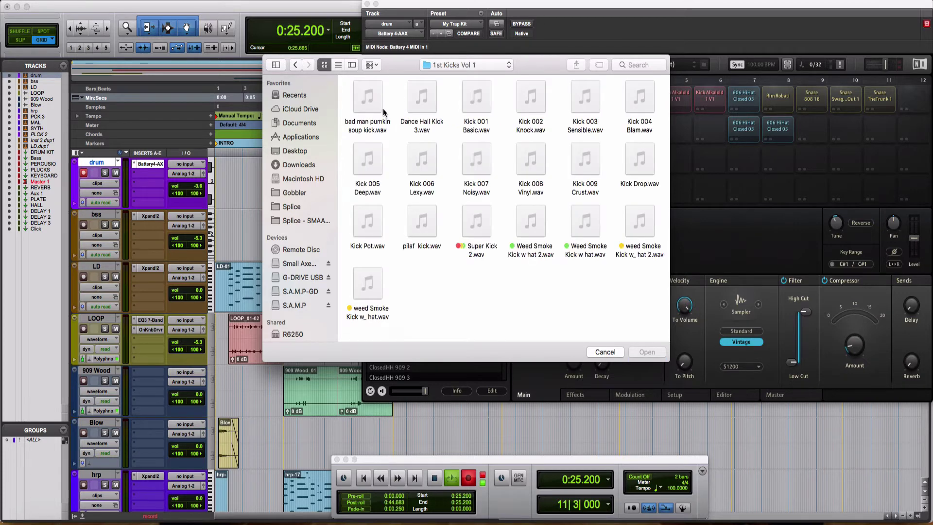
# Step: Audition the kick samples in 1st Kicks Vol 1 from bad man pumkin soup kick.wav through Kick 005 Deep.wav
pyautogui.click(368, 97)
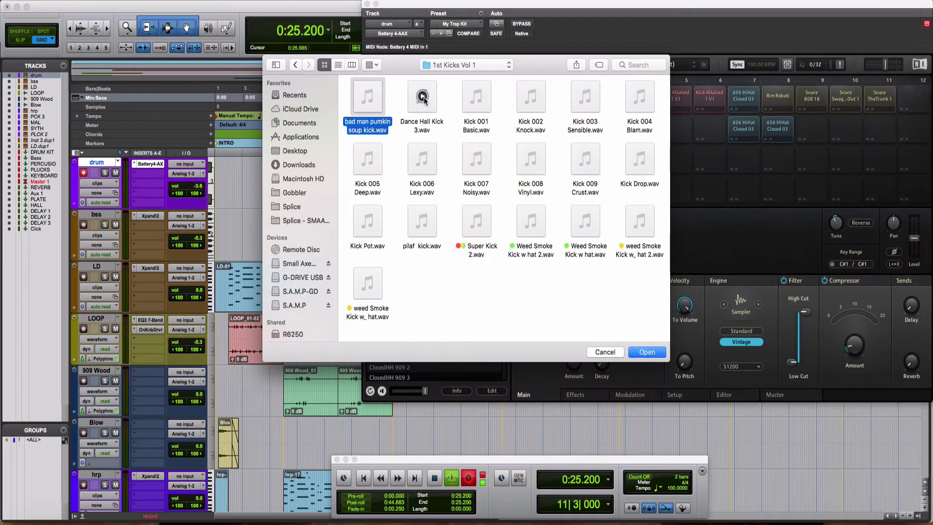
pyautogui.click(422, 97)
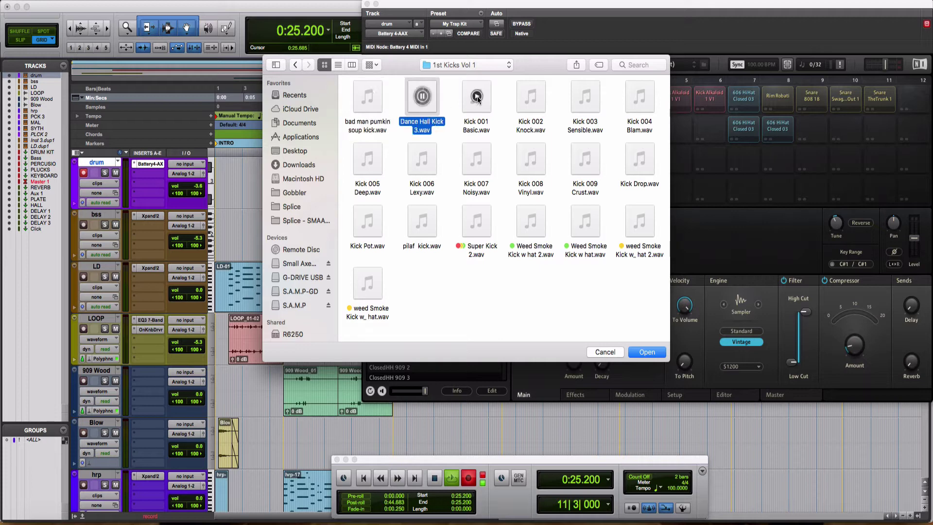
pyautogui.click(477, 98)
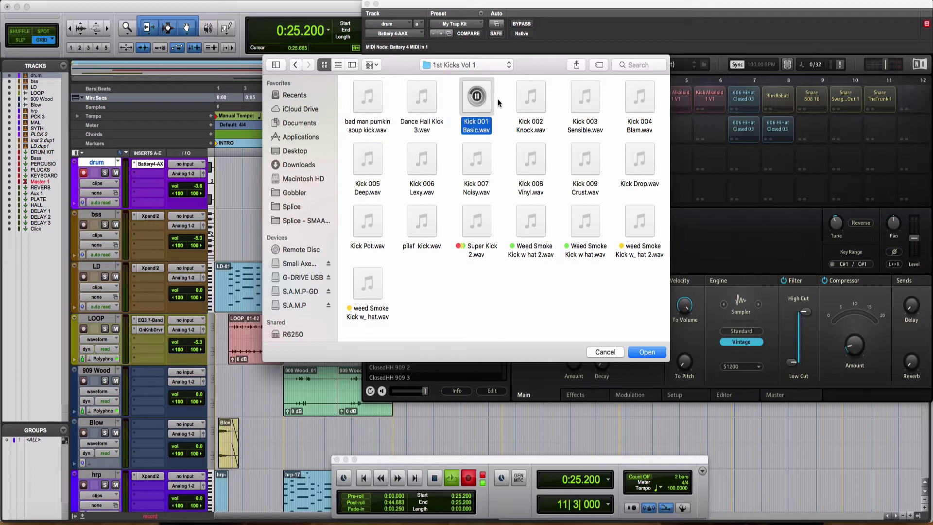
pyautogui.click(532, 98)
pyautogui.click(587, 98)
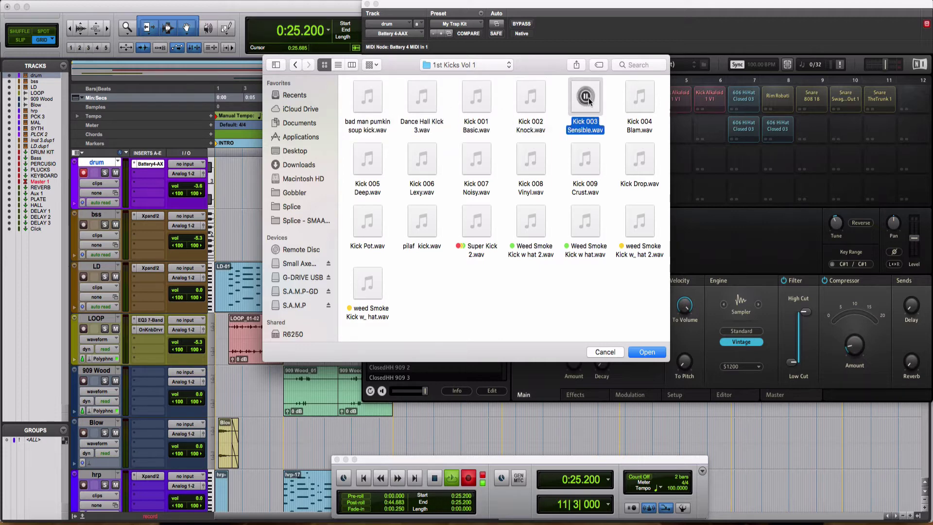
pyautogui.click(639, 98)
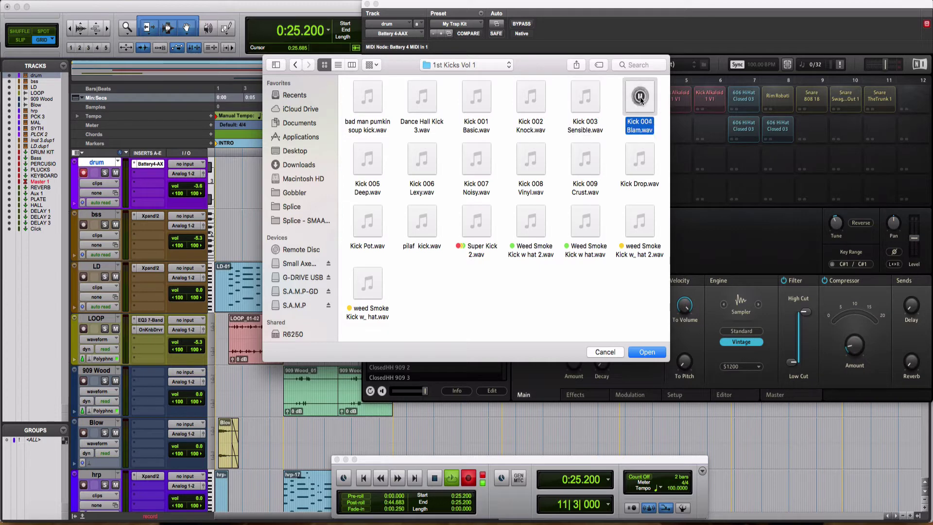
pyautogui.click(367, 162)
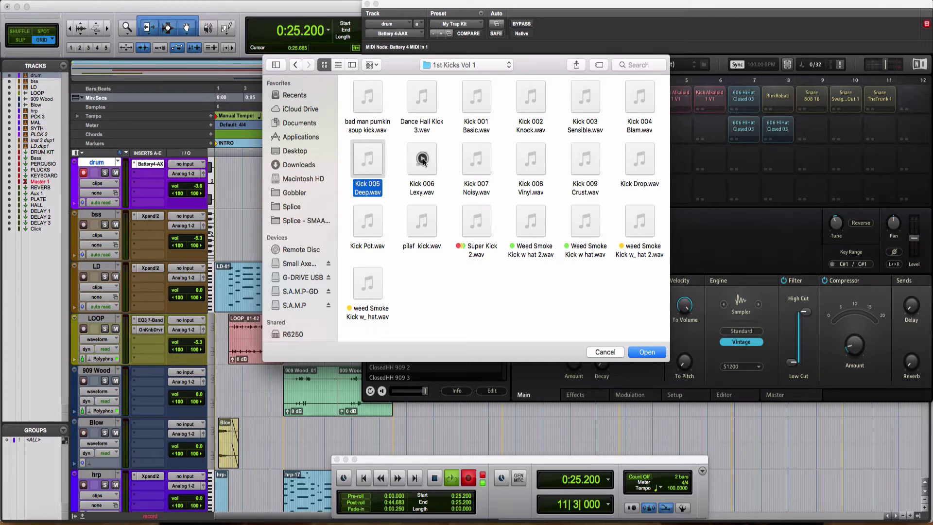
# Step: Audition the kick samples in the 1st Kicks Vol 1 folder, from Kick 007 Noisy through the Weed Smoke kicks
pyautogui.click(476, 160)
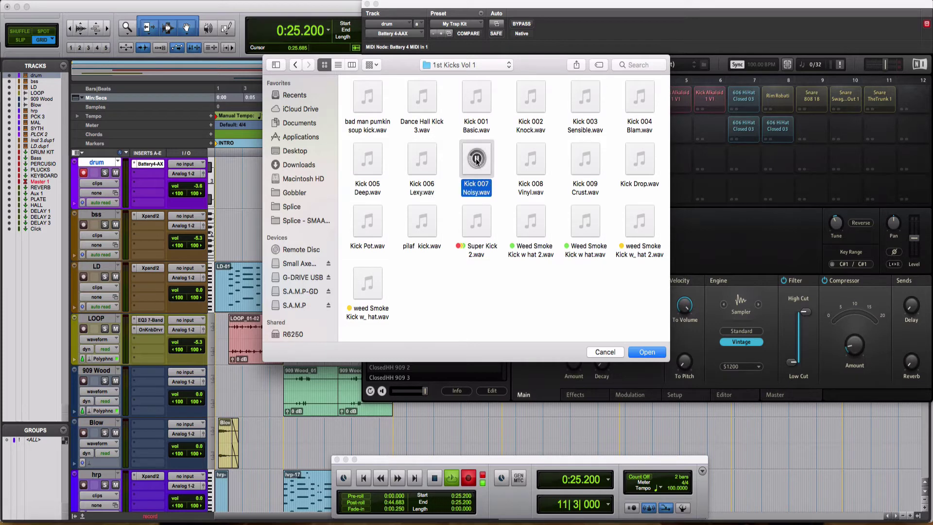
pyautogui.click(532, 159)
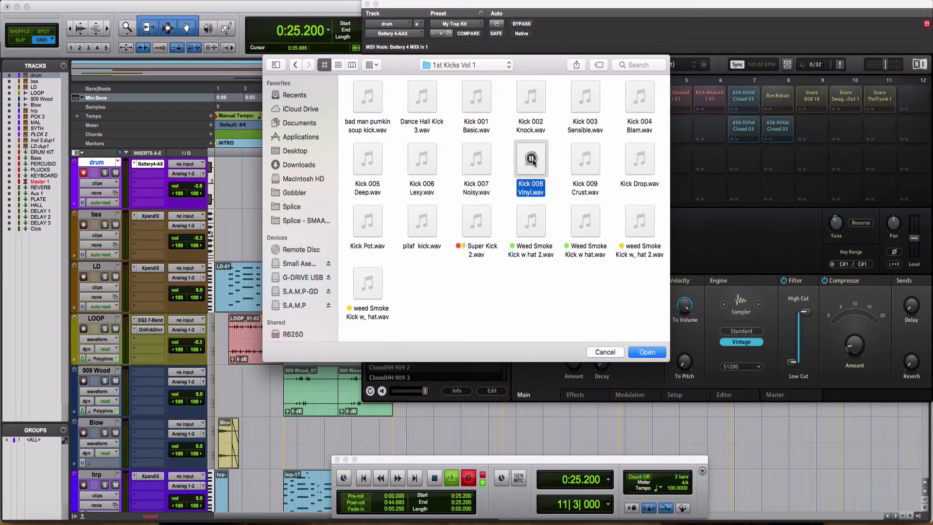
pyautogui.click(590, 162)
pyautogui.click(644, 164)
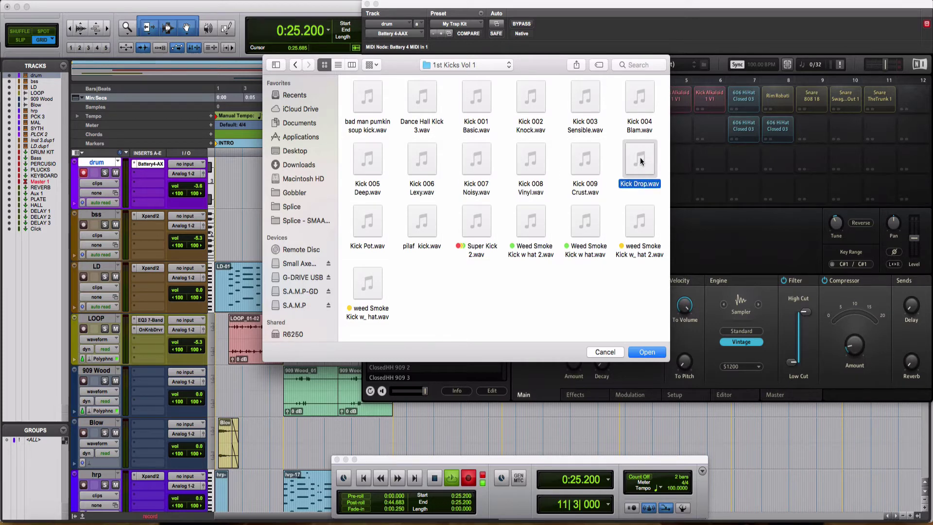
pyautogui.click(661, 174)
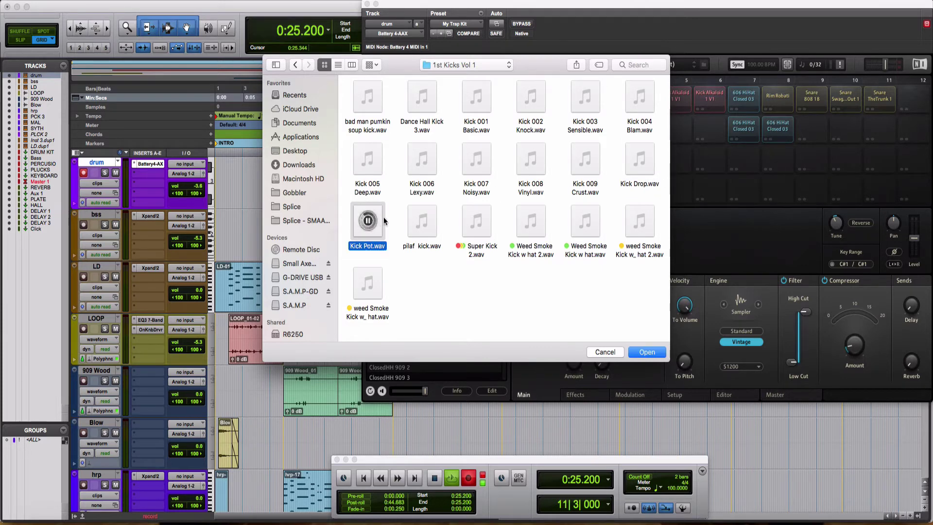
pyautogui.click(640, 159)
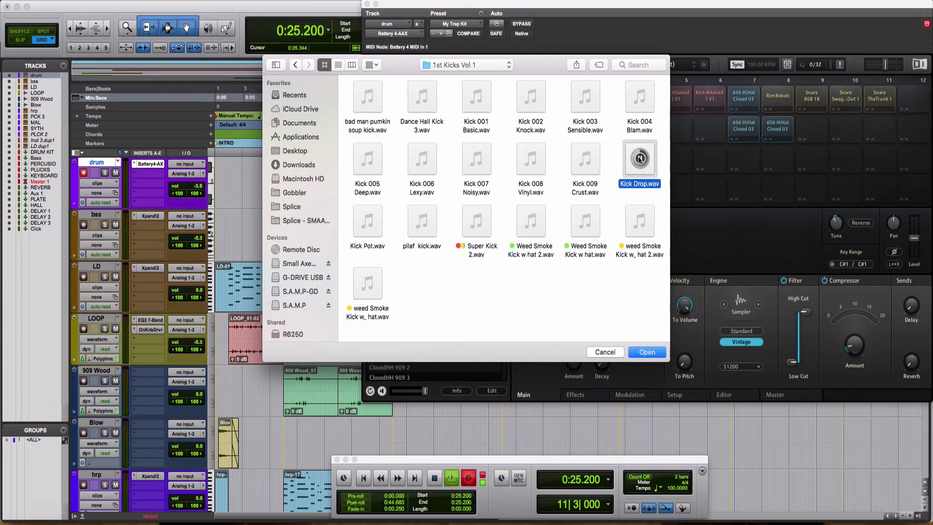
pyautogui.click(422, 221)
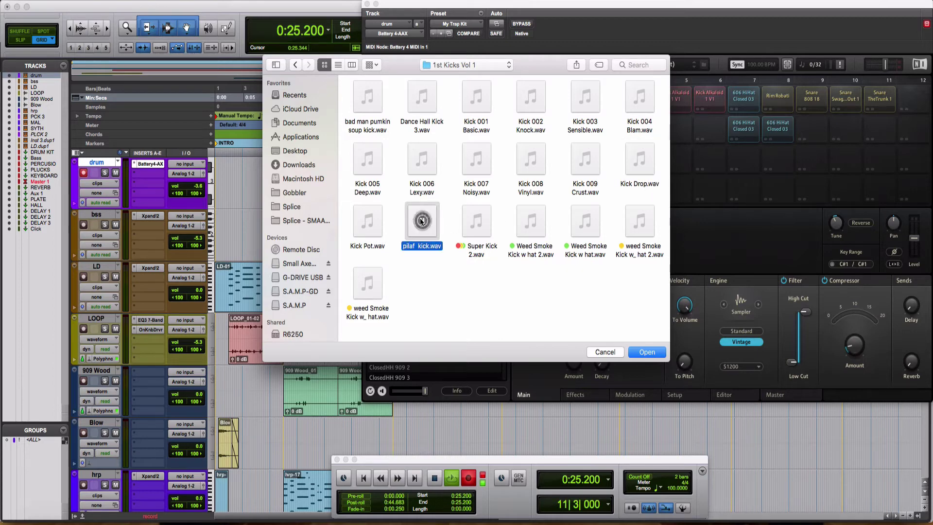
pyautogui.click(477, 222)
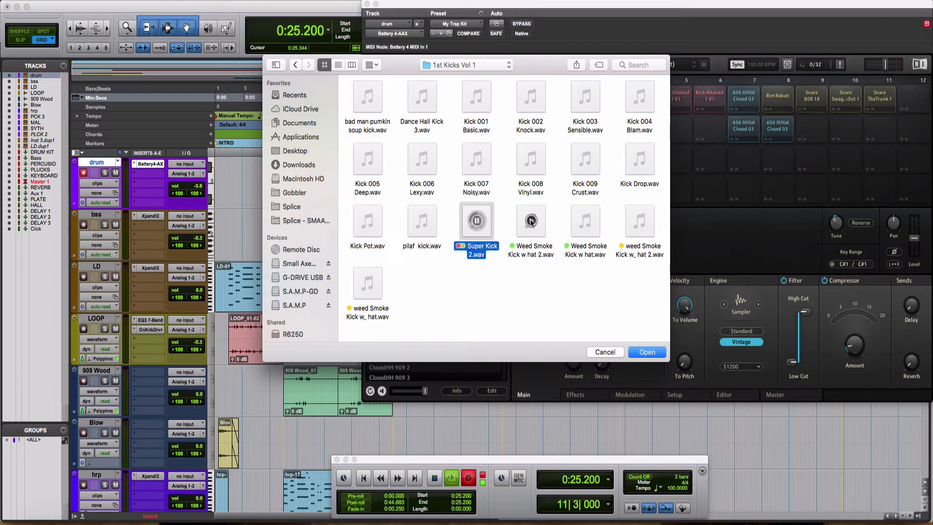
pyautogui.click(531, 222)
pyautogui.click(591, 225)
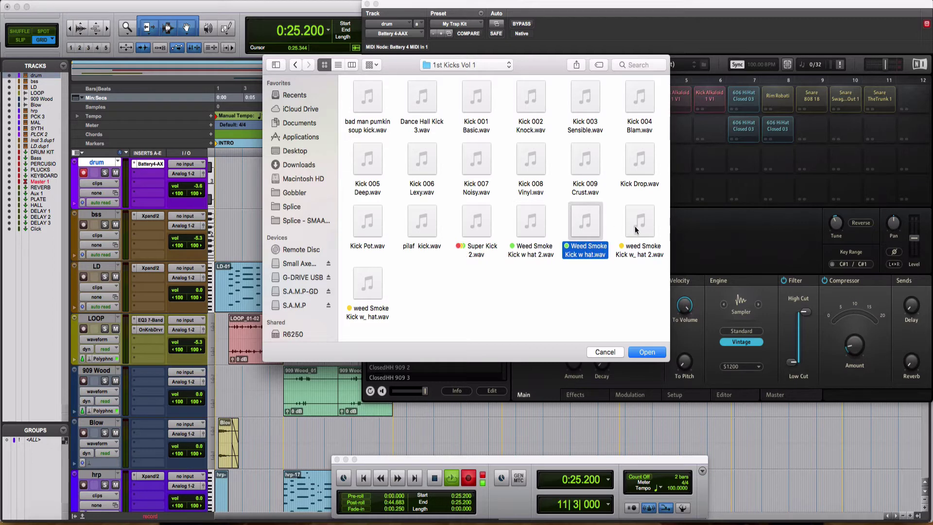
pyautogui.click(640, 225)
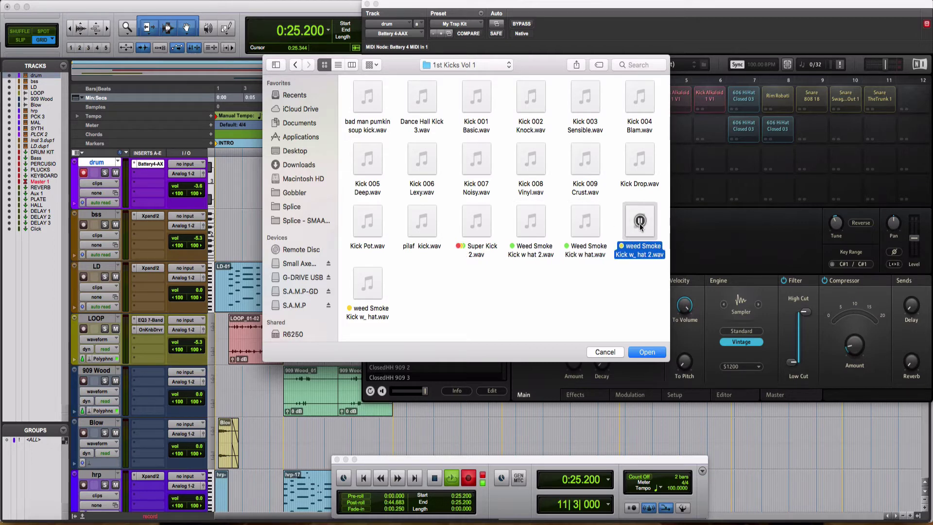
pyautogui.click(368, 284)
# Step: Go back to the Hip Hop Pack folder and open 808 Bass - Volume inside 808 - Bass
pyautogui.click(293, 64)
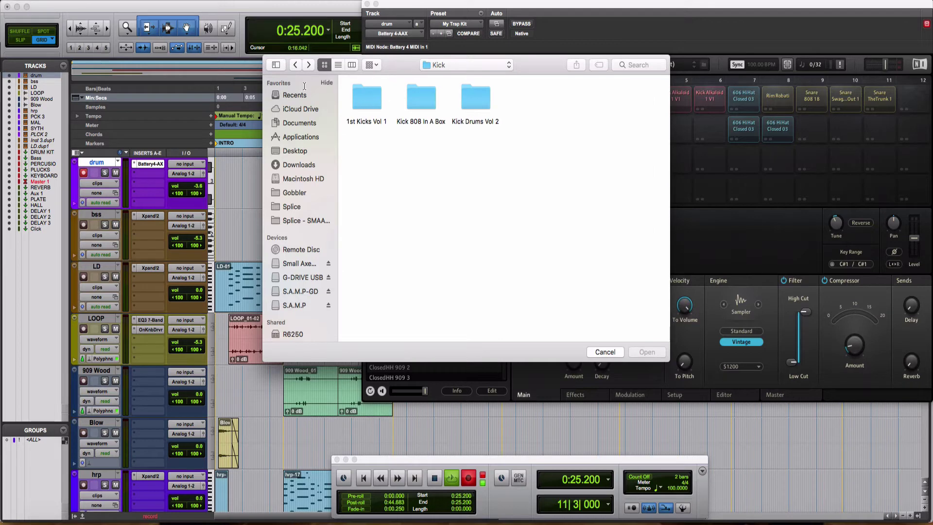
pyautogui.click(295, 65)
pyautogui.doubleClick(364, 108)
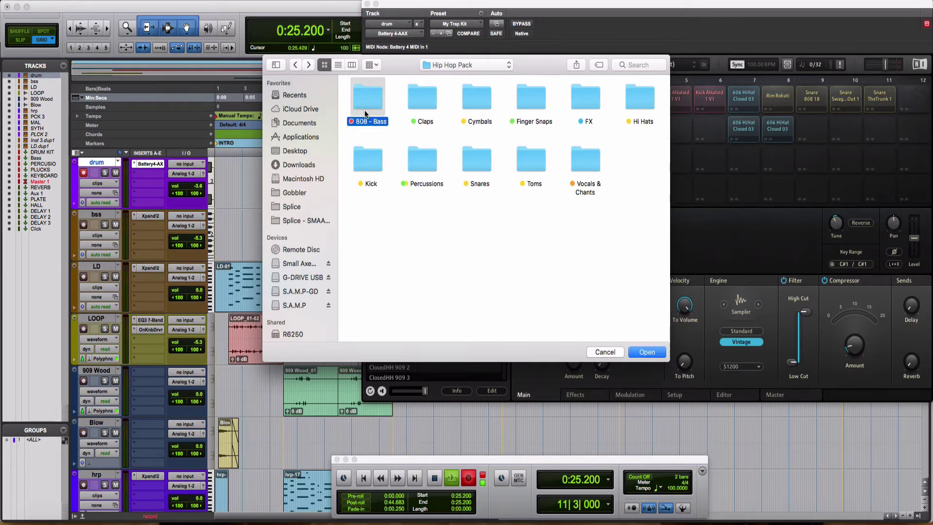
pyautogui.click(370, 103)
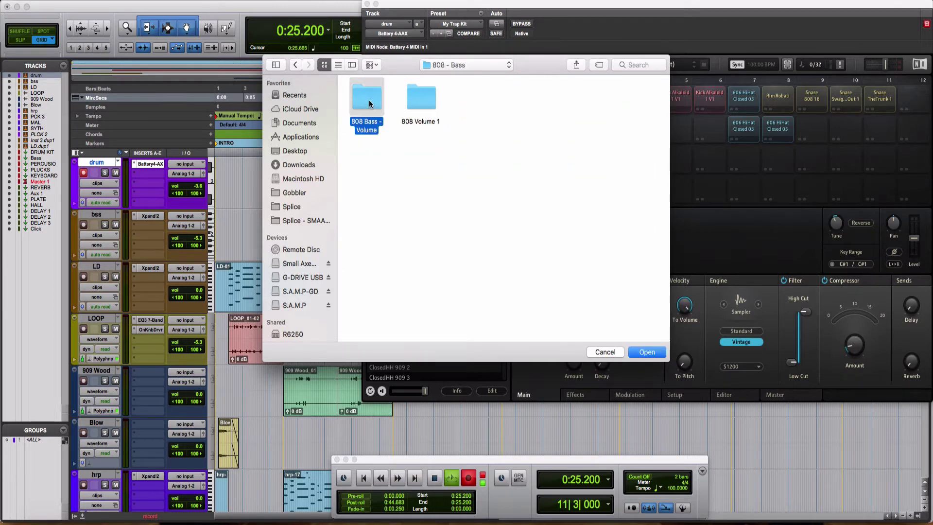
pyautogui.doubleClick(370, 103)
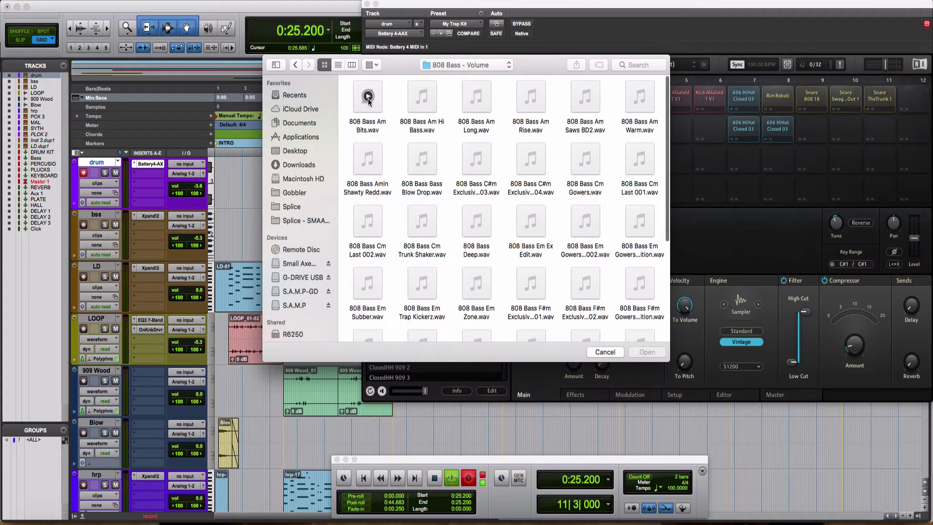
# Step: Audition the 808 Bass Am samples and load 808 Bass Am Bits.wav into cell A2 of the drum kit
pyautogui.click(368, 97)
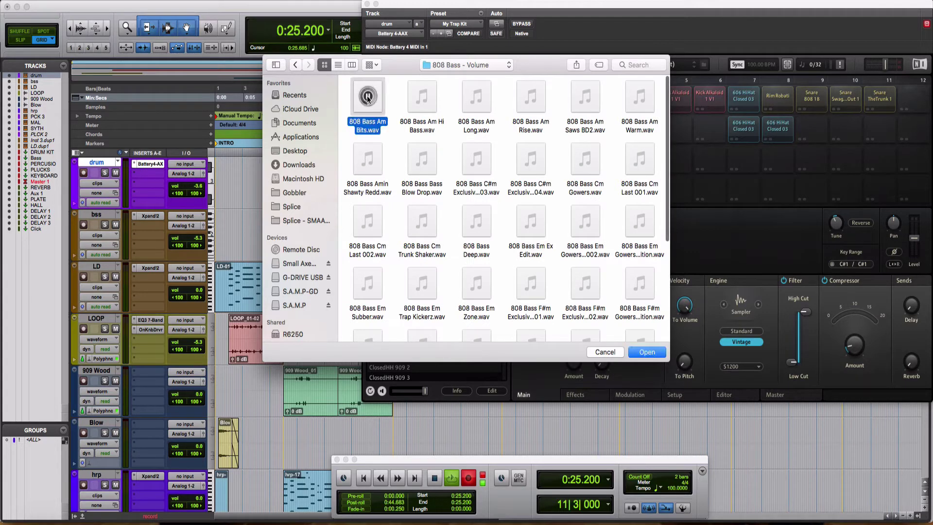
pyautogui.click(422, 97)
pyautogui.click(475, 97)
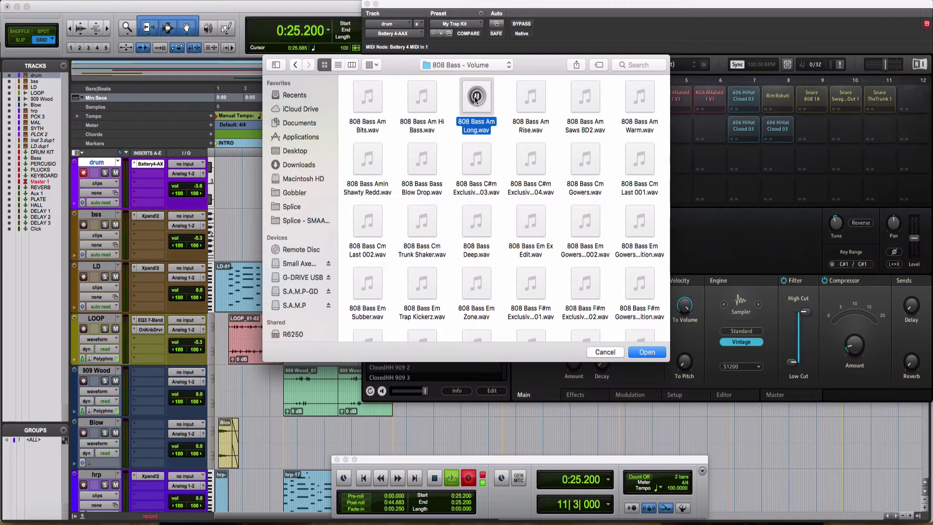
pyautogui.click(531, 97)
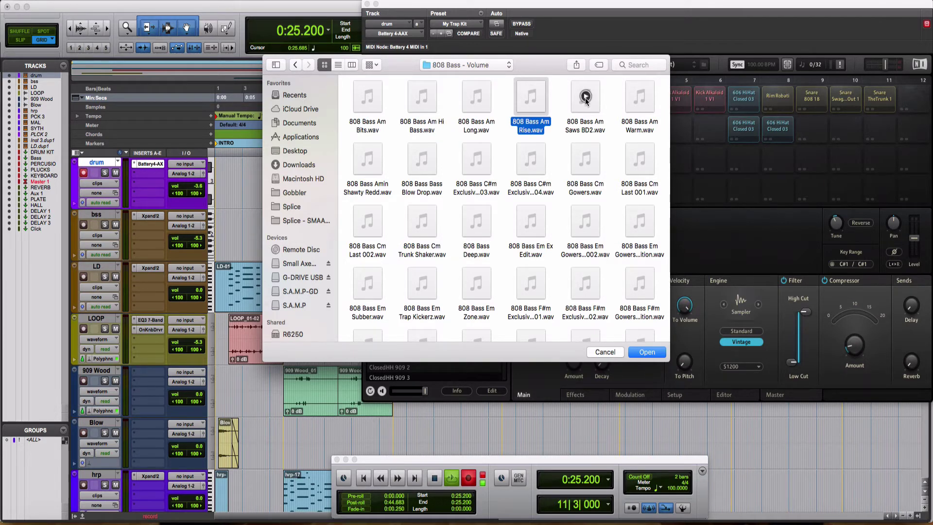
pyautogui.click(585, 97)
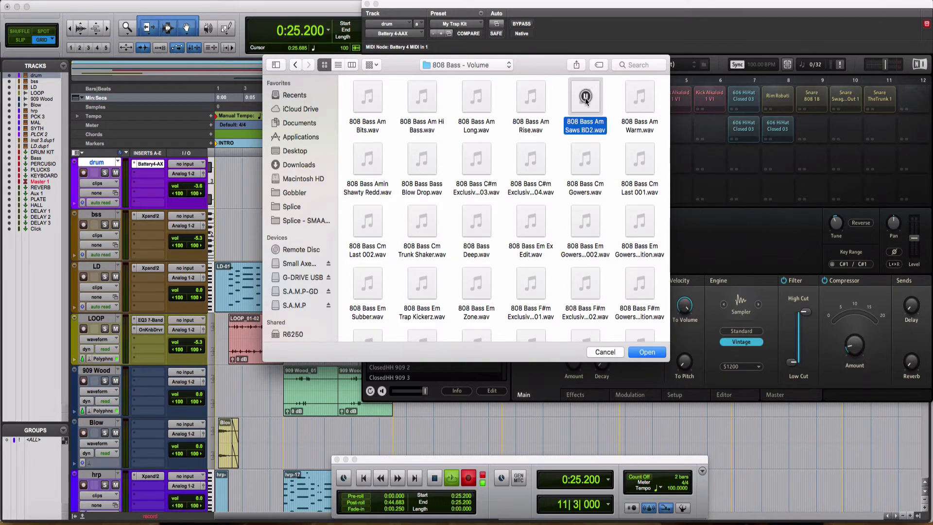
pyautogui.click(639, 97)
pyautogui.click(369, 97)
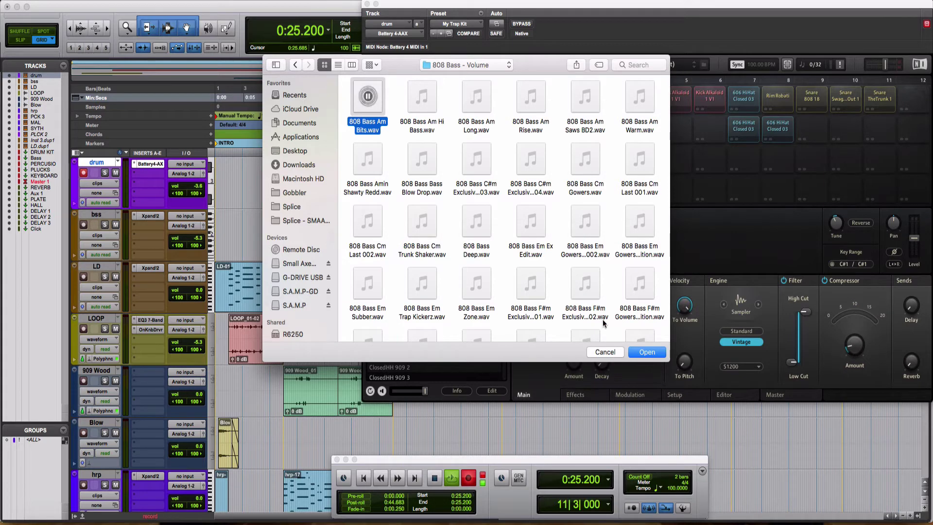
pyautogui.click(646, 352)
# Step: Trigger the 808 Bass Am Bits cell to hear it in the kit, and close the Battery plug-in window
pyautogui.click(576, 98)
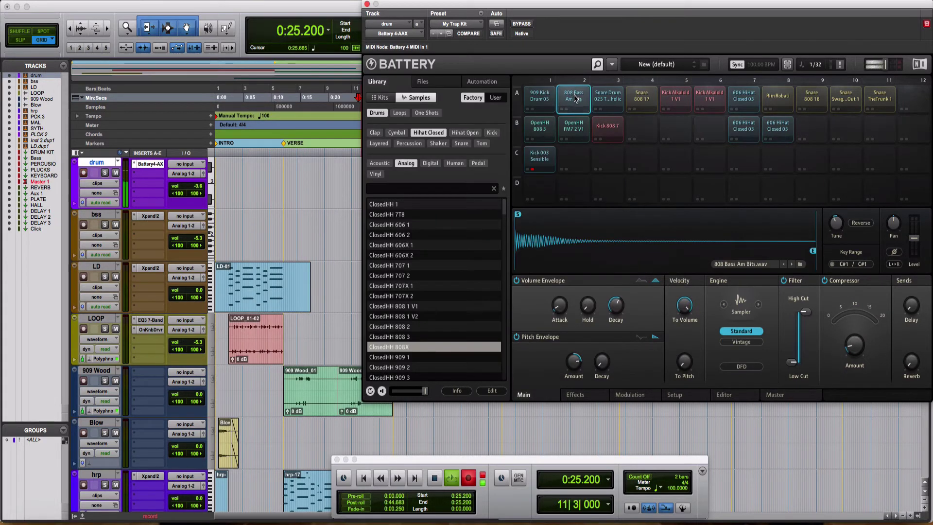
pyautogui.click(574, 99)
pyautogui.click(479, 14)
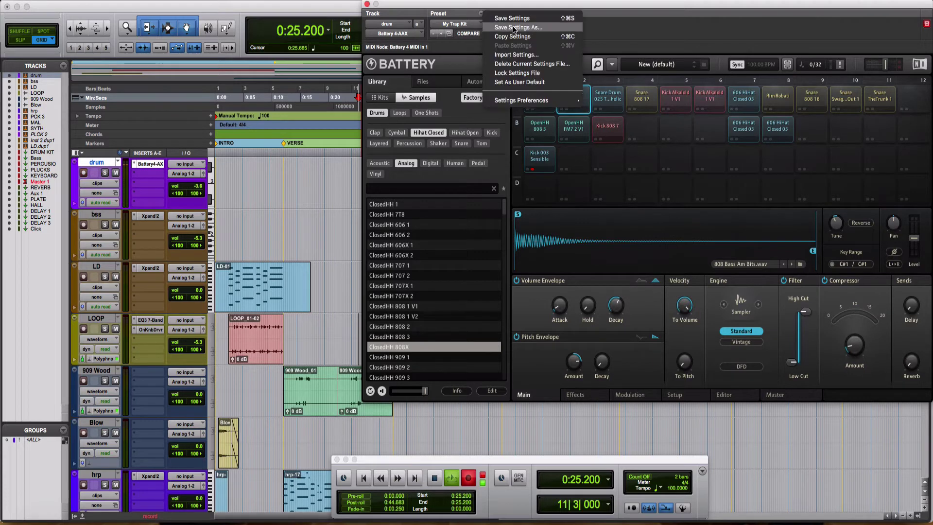
pyautogui.click(573, 102)
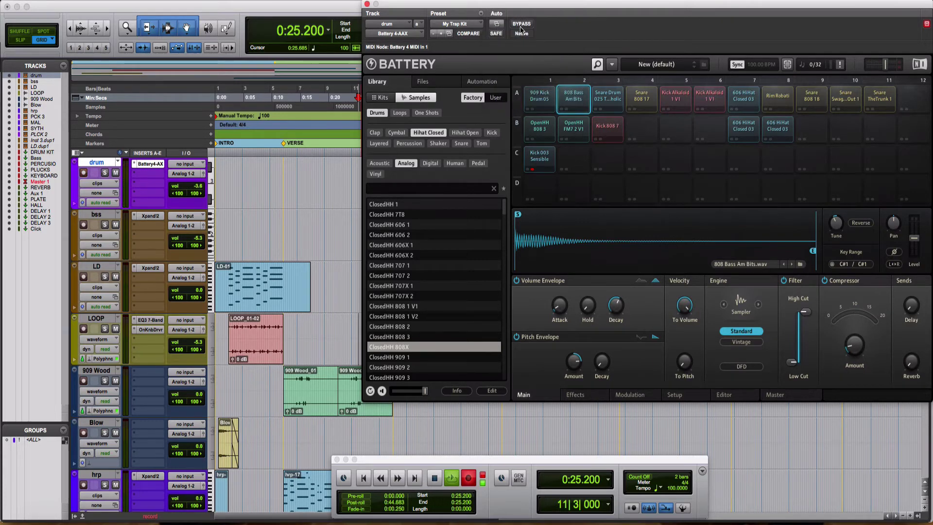
pyautogui.click(575, 105)
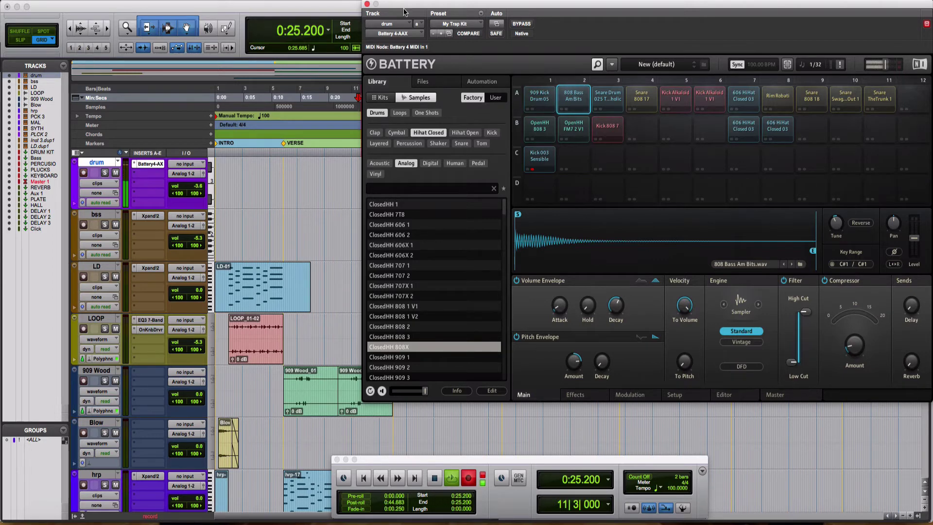
pyautogui.click(366, 5)
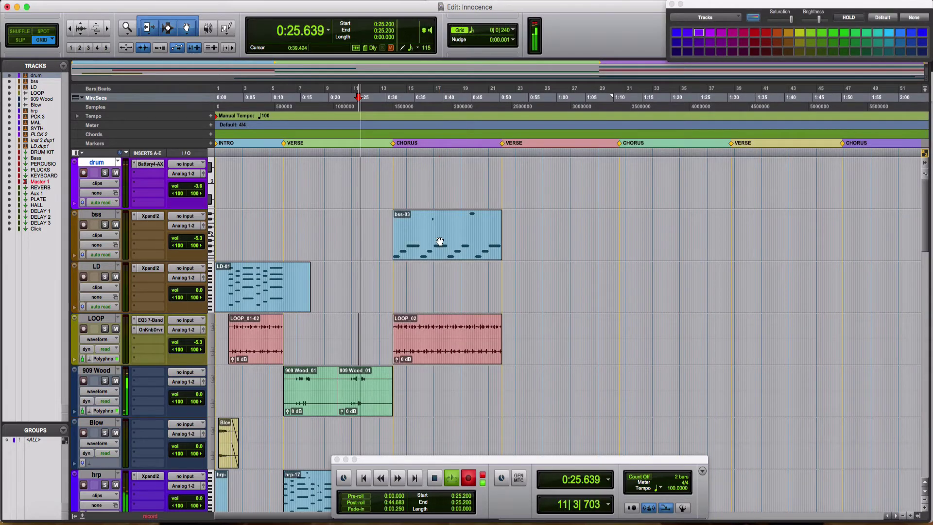
# Step: Record a MIDI drum performance on the drum track, starting at bar 5 and running through the verse into the chorus
pyautogui.click(277, 171)
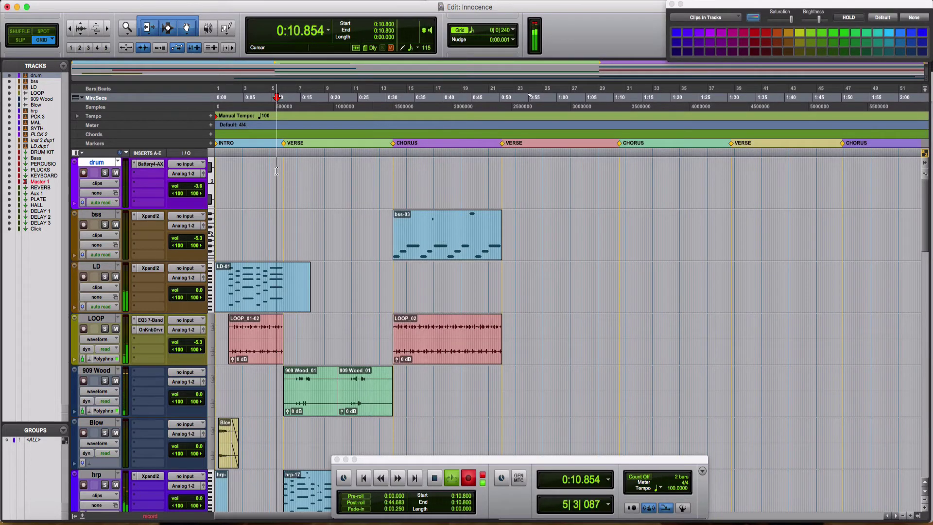
pyautogui.press('super+bracketright')
pyautogui.press('super+bracketright')
pyautogui.press('super+bracketright')
pyautogui.press('space')
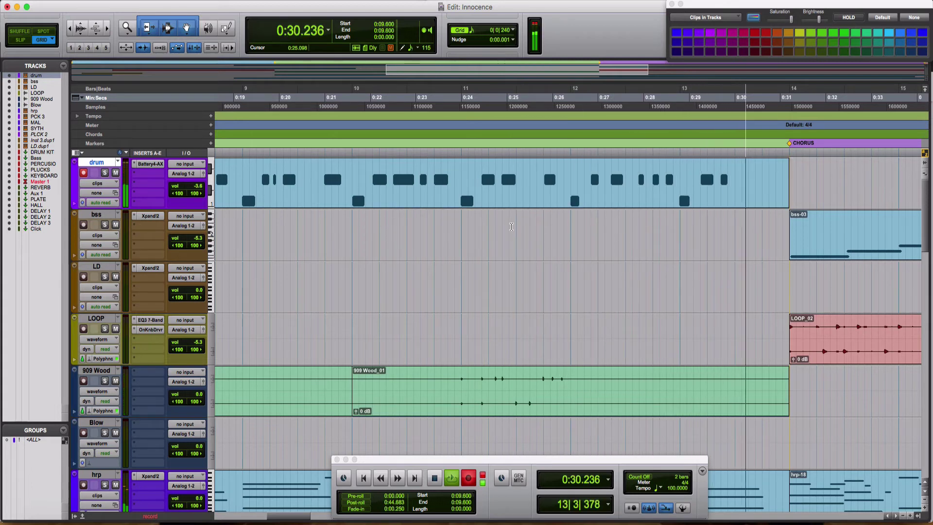
pyautogui.press('space')
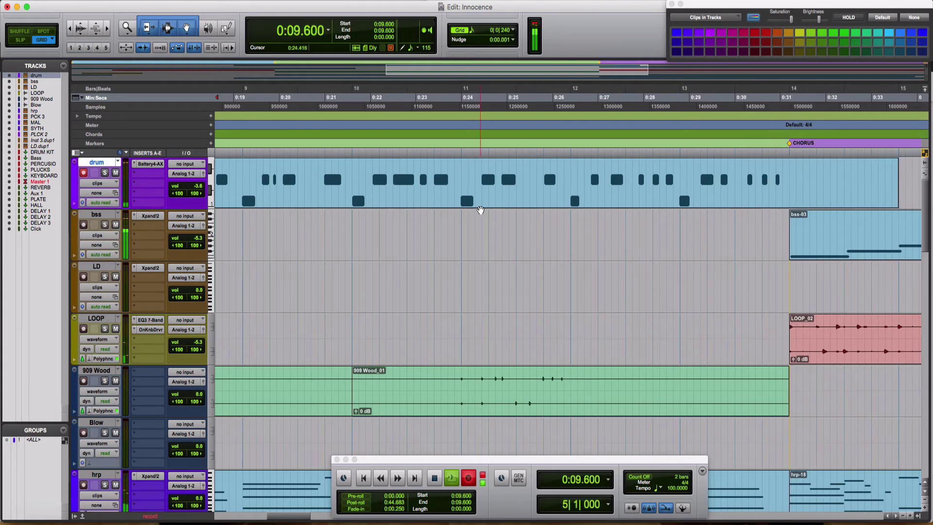
# Step: Select the drum-01 clip and quantize its notes to the grid during playback
pyautogui.click(485, 205)
pyautogui.press('space')
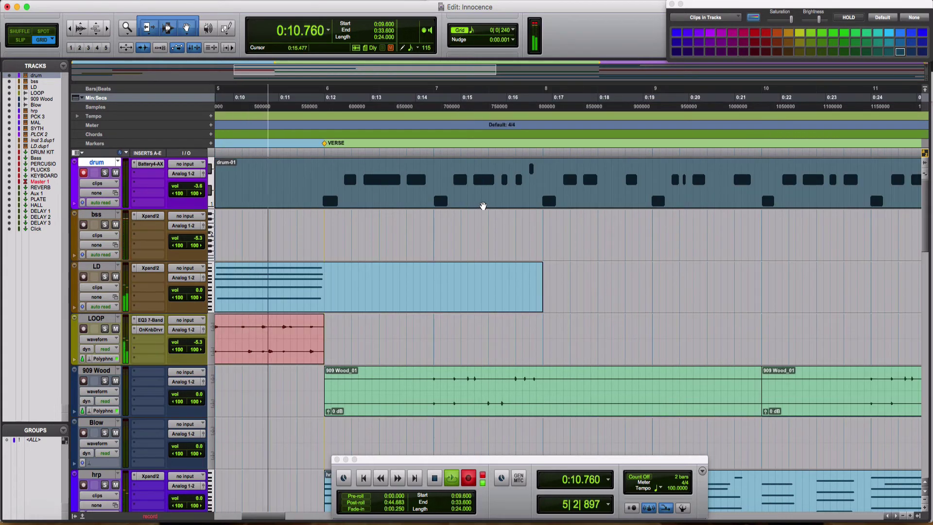
pyautogui.hotkey('alt', '0')
pyautogui.press('Return')
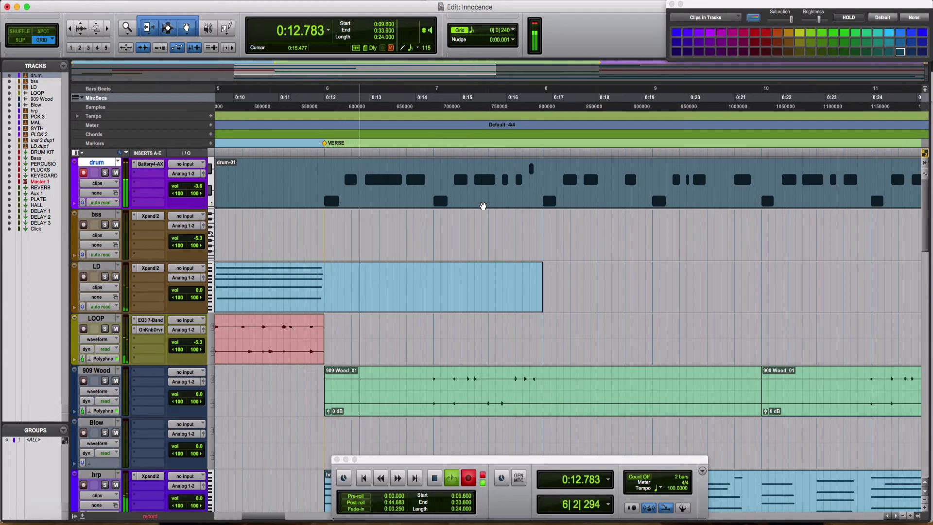
# Step: Copy all C1 notes of the drum clip up to C#1 in the MIDI Editor, and play back the layered pattern
pyautogui.doubleClick(447, 202)
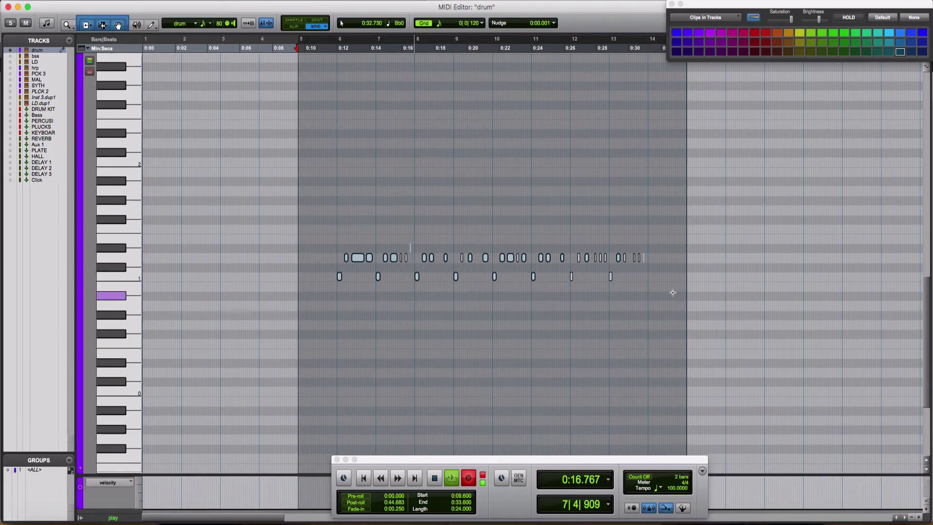
pyautogui.moveTo(675, 295); pyautogui.dragTo(332, 277)
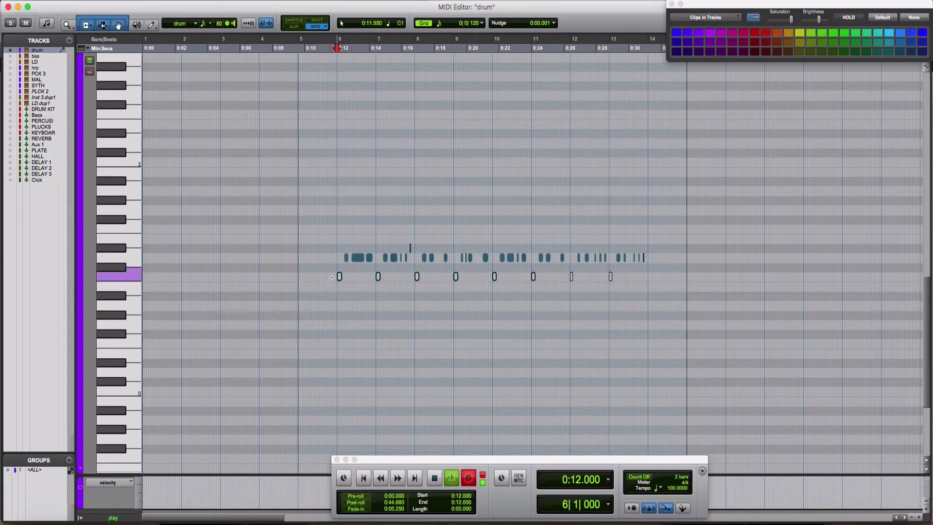
pyautogui.press('super+bracketright')
pyautogui.press('super+bracketright')
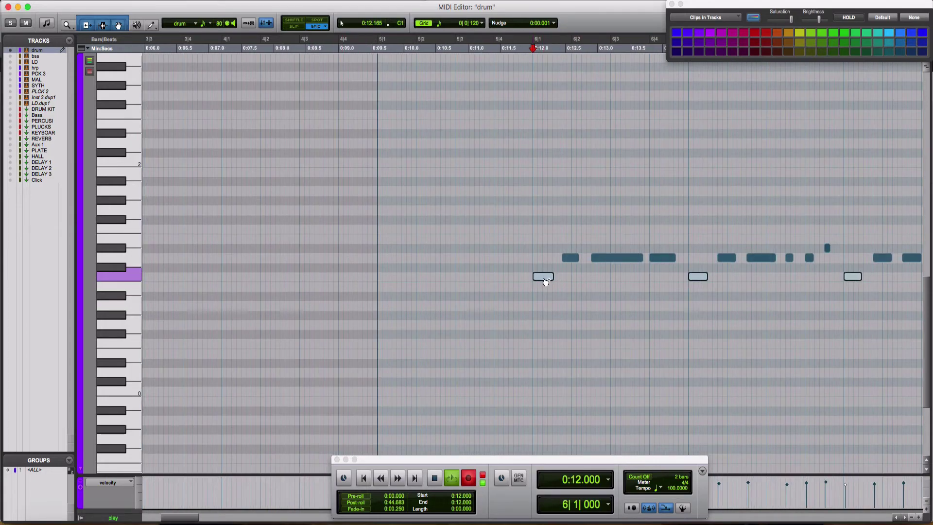
pyautogui.moveTo(545, 279); pyautogui.dragTo(545, 269)
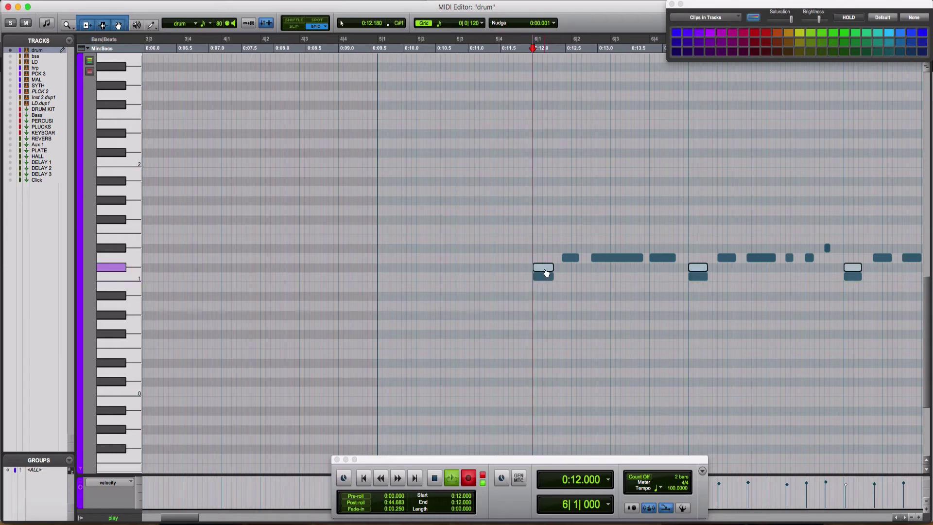
pyautogui.press('space')
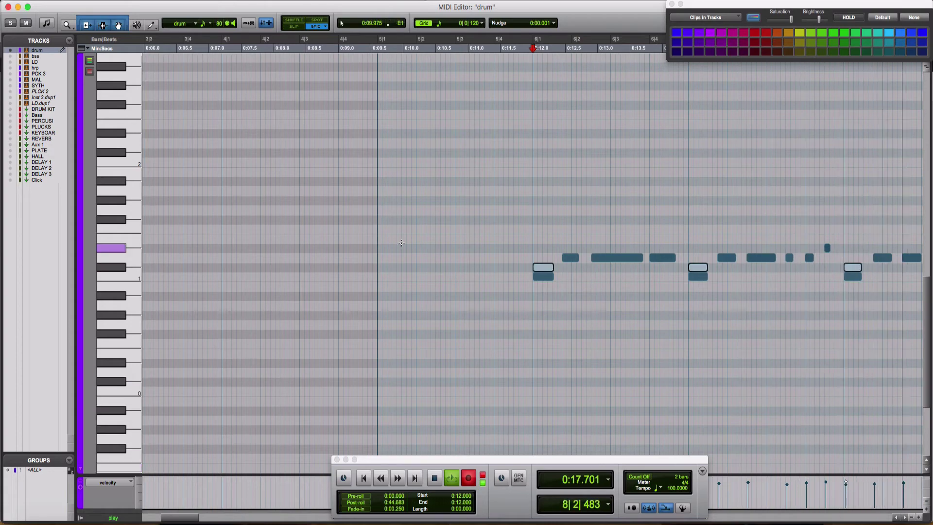
pyautogui.click(7, 8)
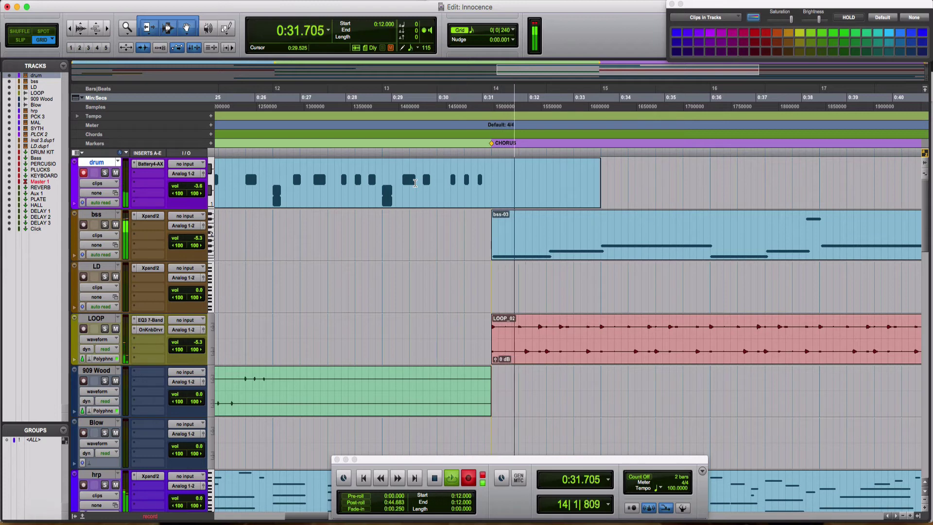
# Step: Delete the part of the drum clip that runs past the CHORUS marker at bar 14, and select the remaining clip
pyautogui.doubleClick(492, 168)
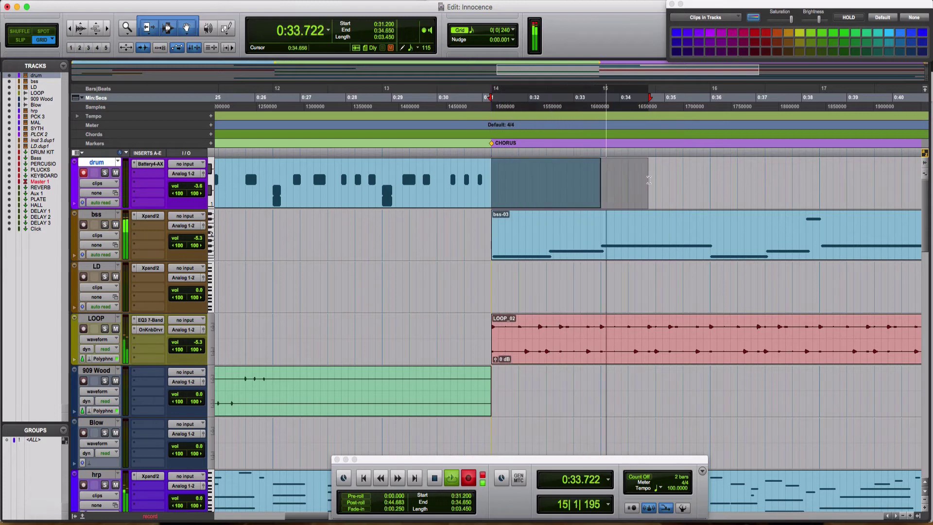
pyautogui.press('Delete')
pyautogui.click(432, 194)
pyautogui.press('space')
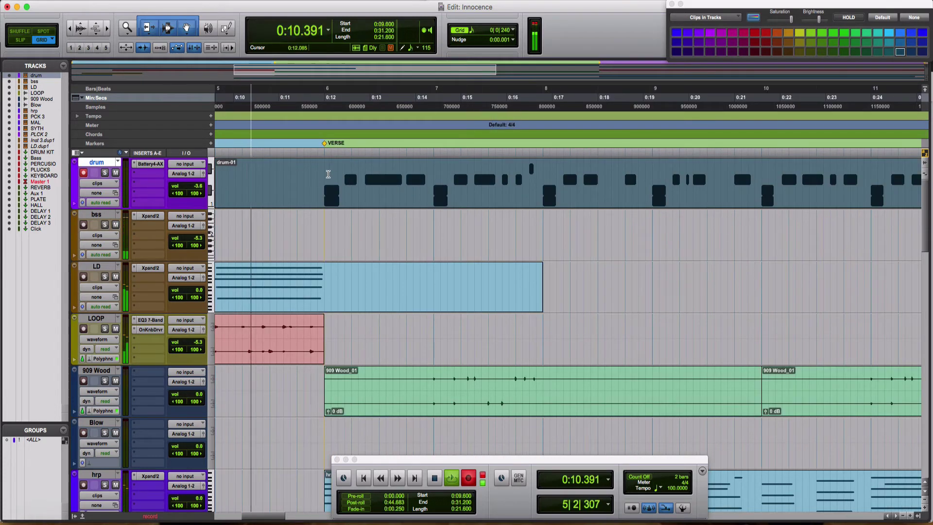
# Step: Trim the drum clip's empty start to the VERSE marker at bar 6 and open the clip in the MIDI Editor
pyautogui.doubleClick(379, 195)
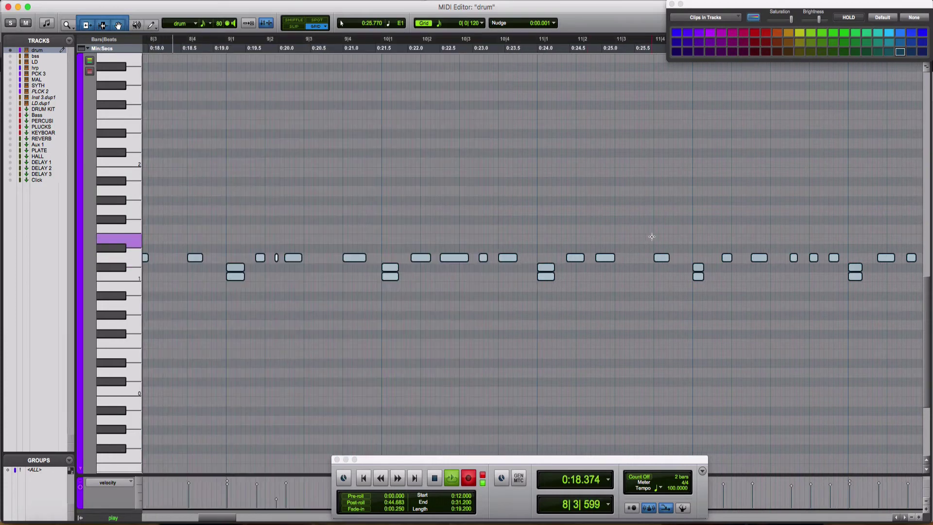
pyautogui.press('space')
pyautogui.hscroll(-3, 604, 183)
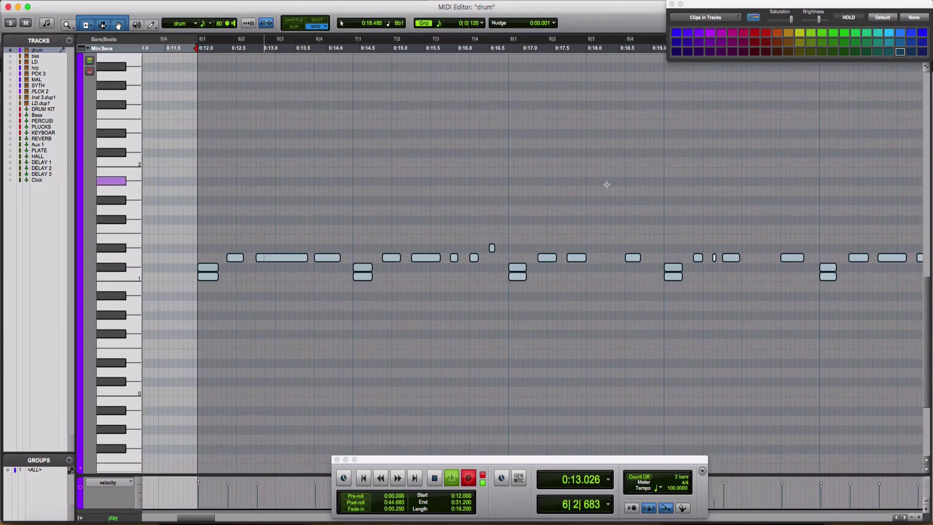
pyautogui.click(215, 260)
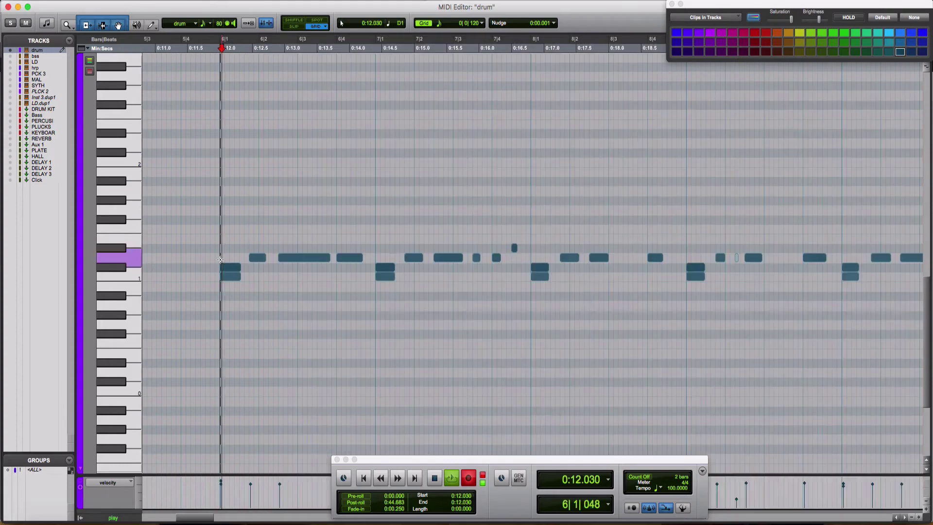
pyautogui.press('super+bracketright')
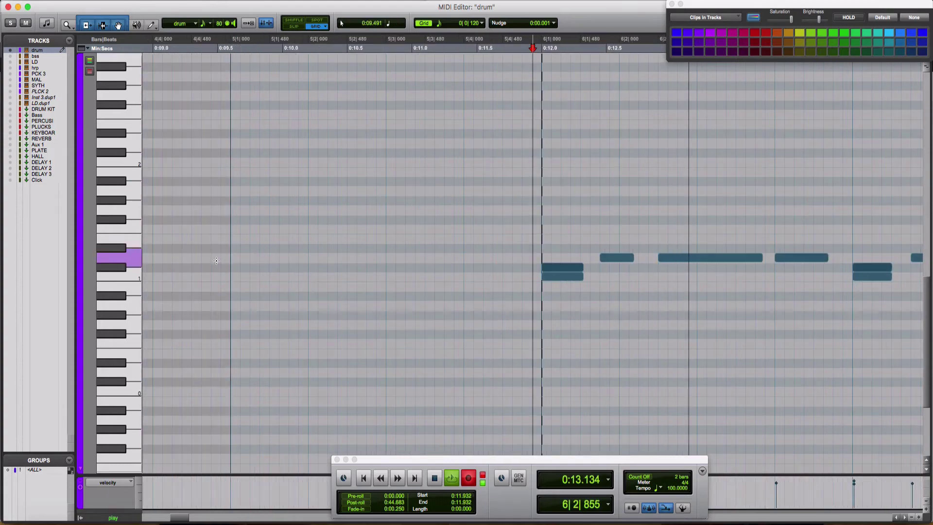
# Step: Play back the drum pattern repeatedly from just before bar 6 to check the first bars of the verse
pyautogui.press('space')
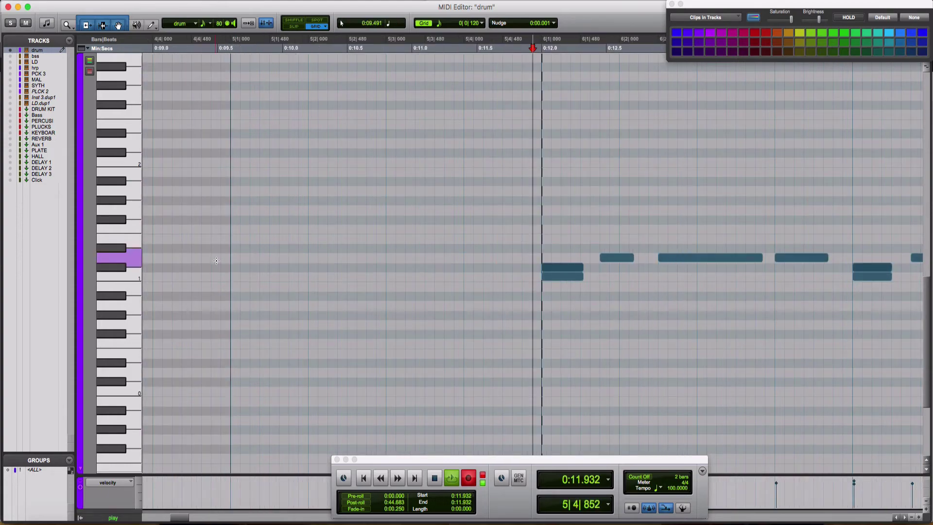
pyautogui.press('space')
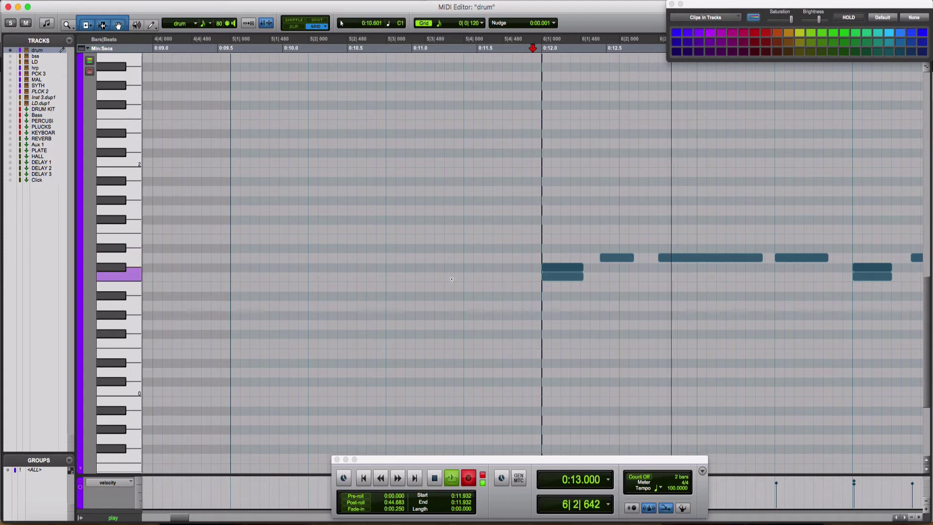
pyautogui.press('space')
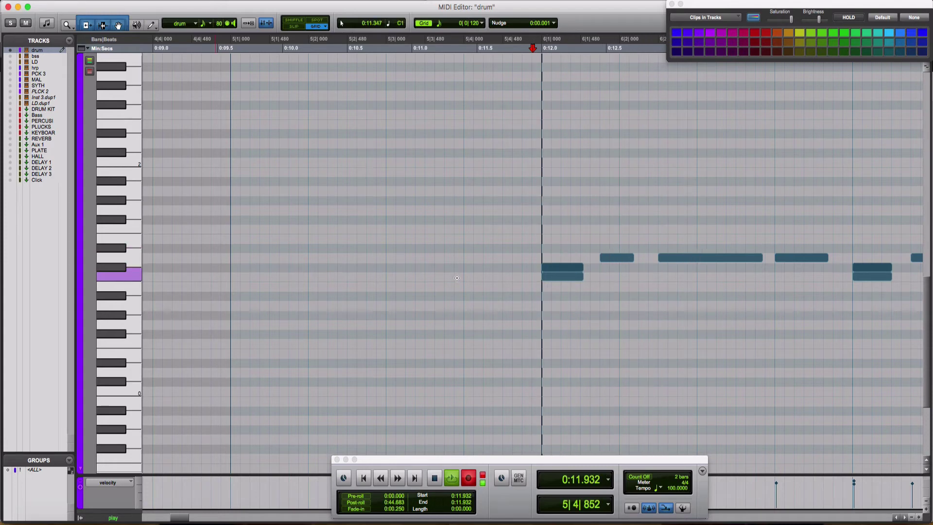
pyautogui.press('space')
pyautogui.press('space')
pyautogui.press('space')
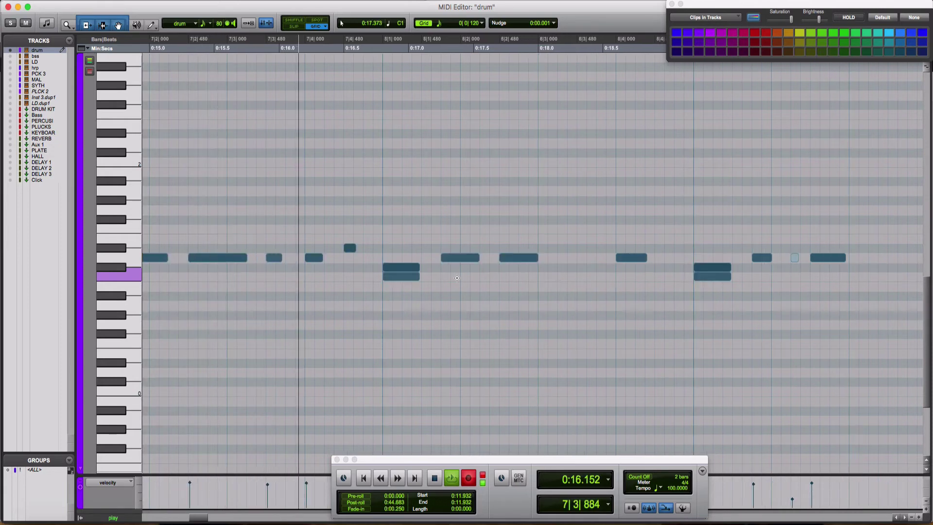
pyautogui.press('space')
pyautogui.press('space')
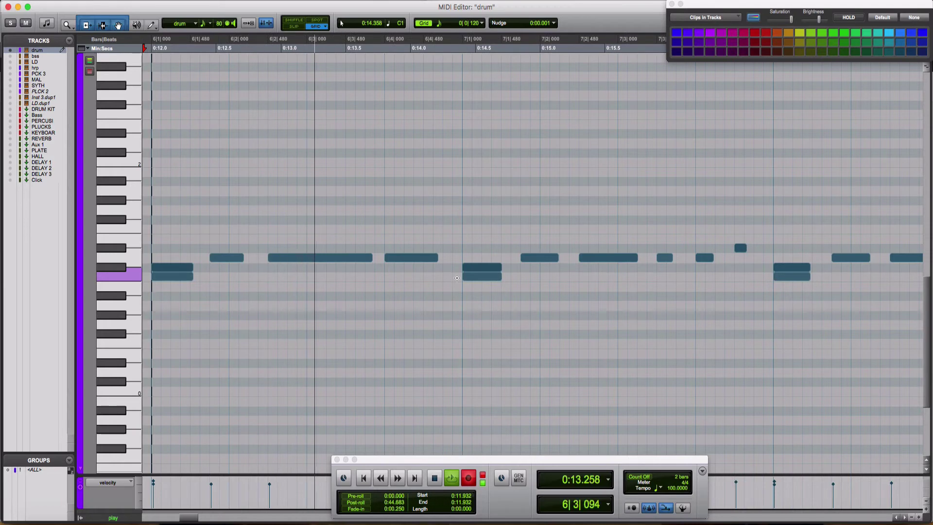
# Step: Add a short D1 note at 6|3|480 and shorten the long D1 note that overlaps it so it ends near beat 3
pyautogui.press('space')
pyautogui.press('space')
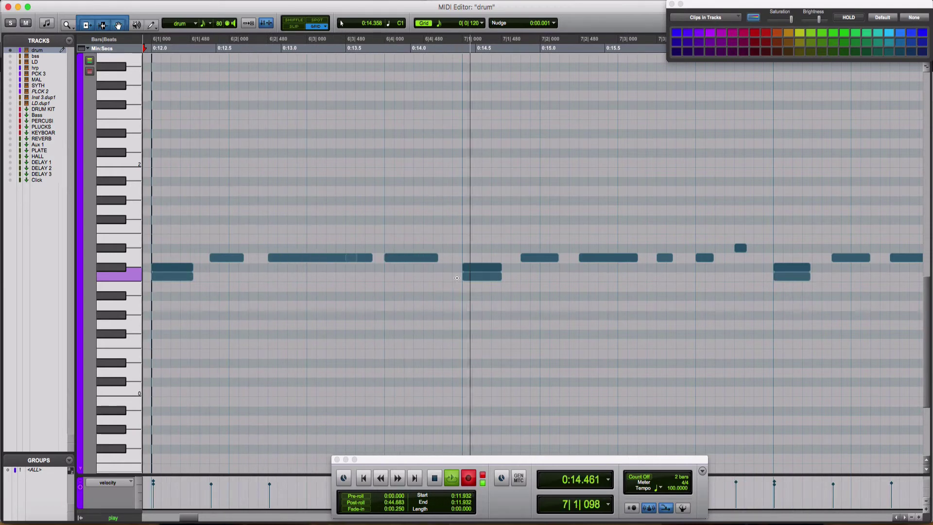
pyautogui.press('space')
pyautogui.press('space')
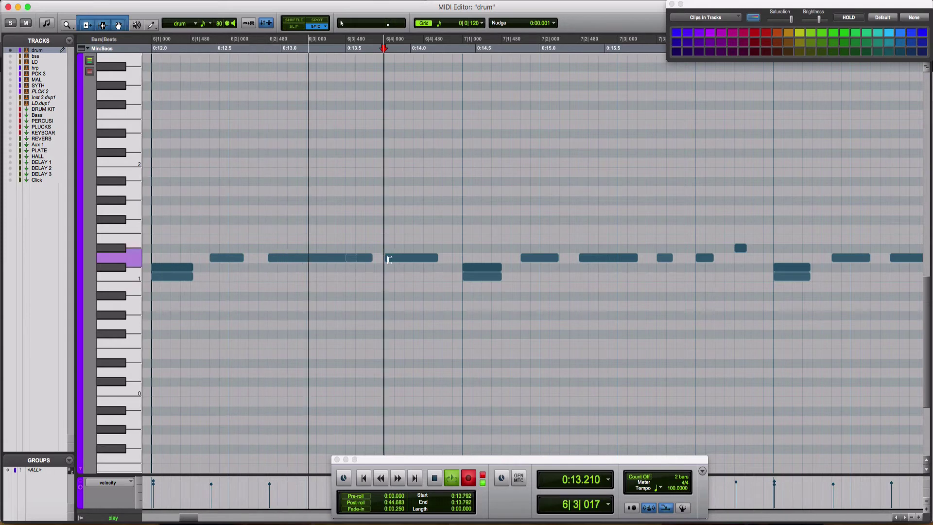
pyautogui.moveTo(400, 261); pyautogui.dragTo(321, 258)
# Step: Try the D1 note at 6|4|000 a semitone higher and play back from just before bar 6
pyautogui.click(389, 258)
pyautogui.click(349, 258)
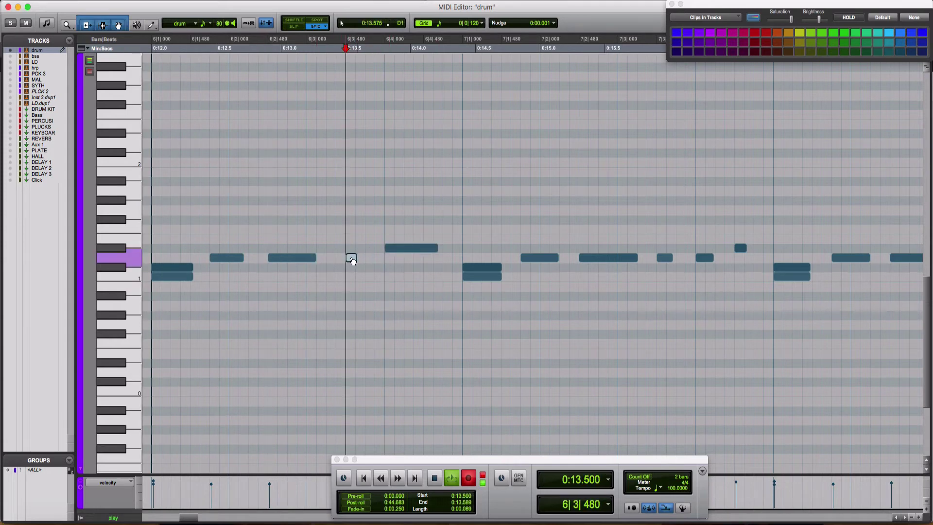
pyautogui.hscroll(-3, 343, 258)
pyautogui.click(198, 226)
pyautogui.press('space')
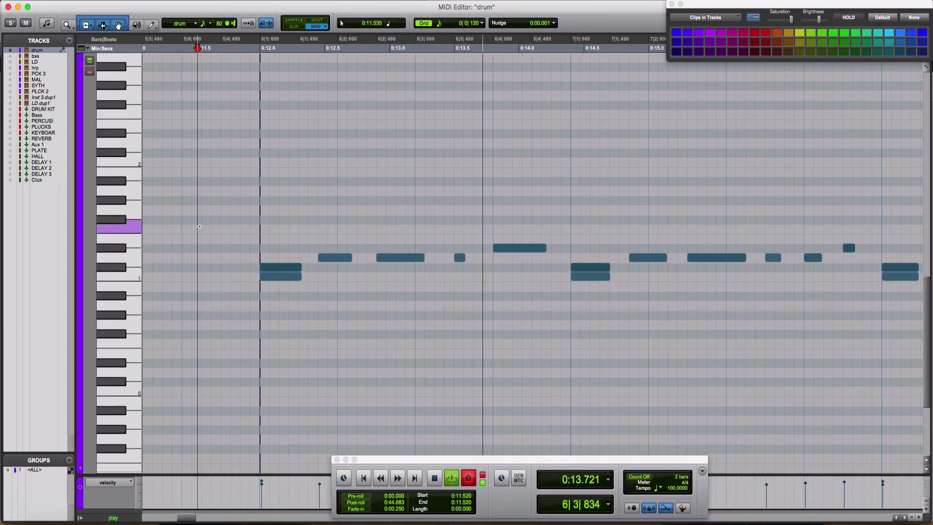
# Step: Move the notes at 6|4|000 and 7|4|480 down a semitone to D1, and play back from beat 4 of bar 6
pyautogui.moveTo(504, 250); pyautogui.dragTo(506, 258)
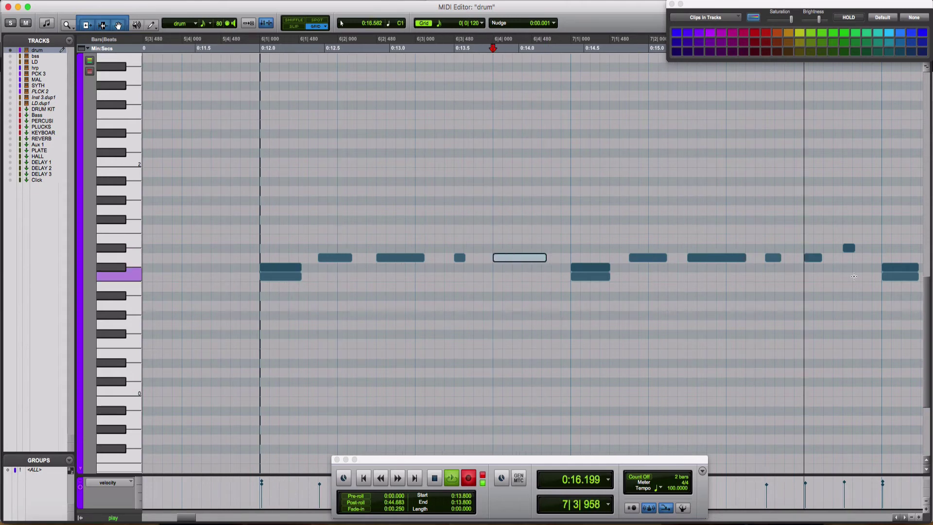
pyautogui.moveTo(849, 248); pyautogui.dragTo(849, 258)
pyautogui.click(501, 234)
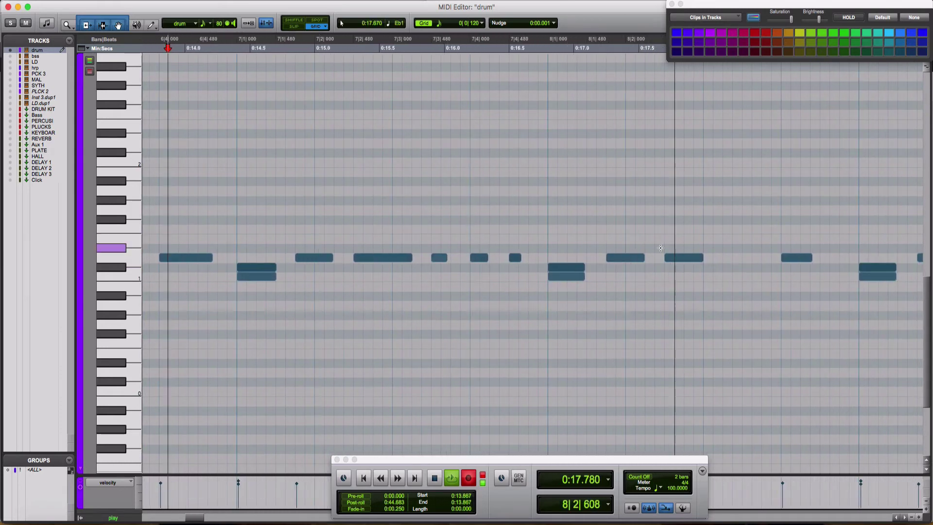
# Step: Add a short D1 note at 8|3|480 and play back from around the start of bar 8
pyautogui.click(552, 220)
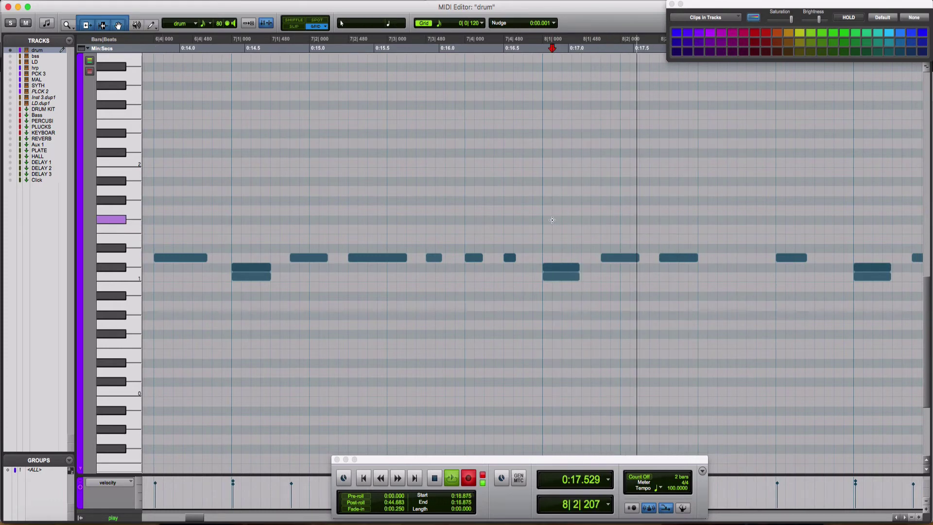
pyautogui.scroll(-1, 552, 220)
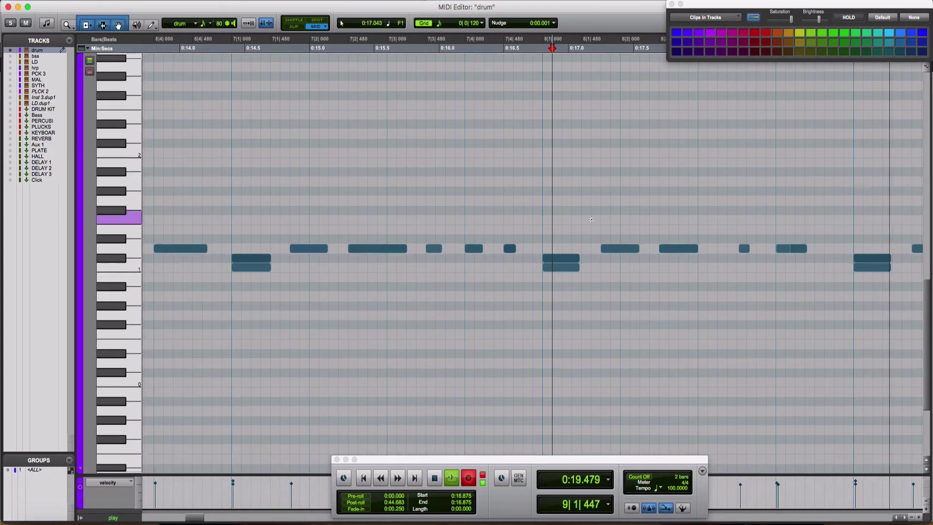
pyautogui.click(551, 220)
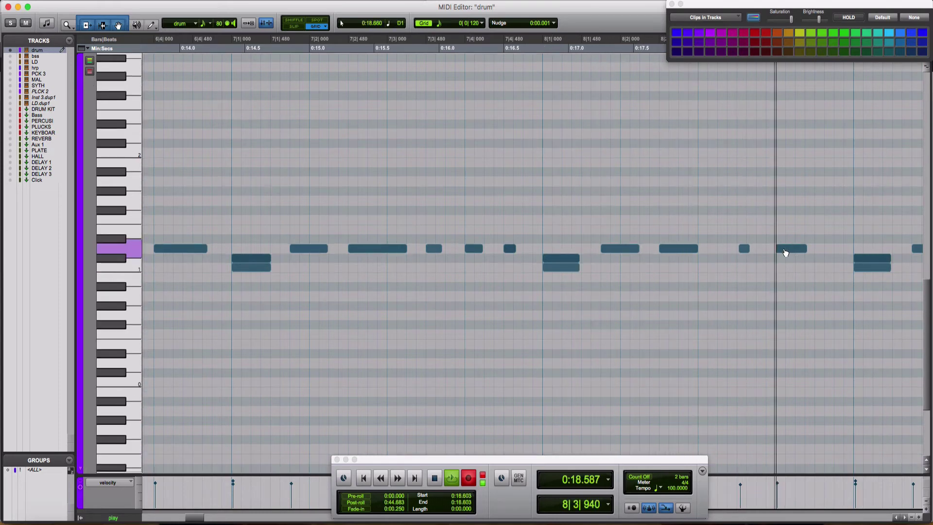
pyautogui.click(743, 249)
pyautogui.click(529, 206)
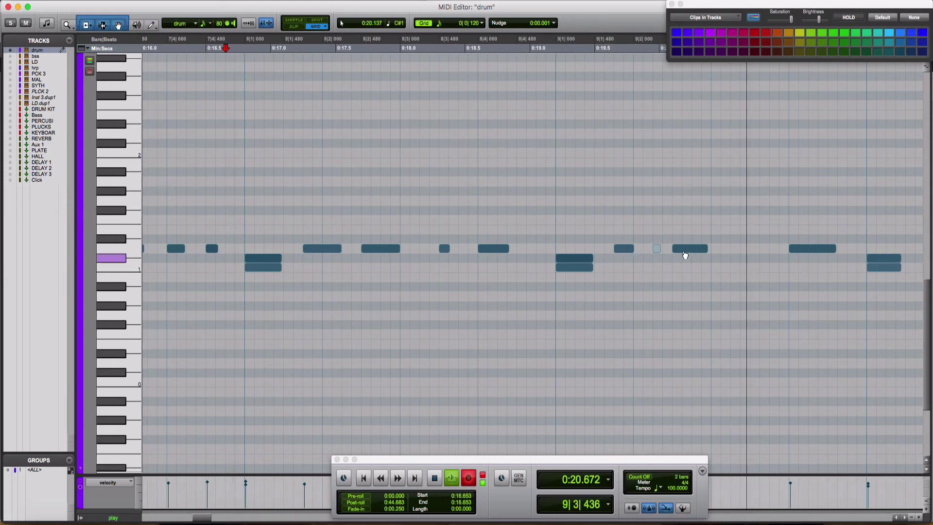
# Step: Add a short D1 note at 9|2|360 and play back from just before bar 9
pyautogui.press('space')
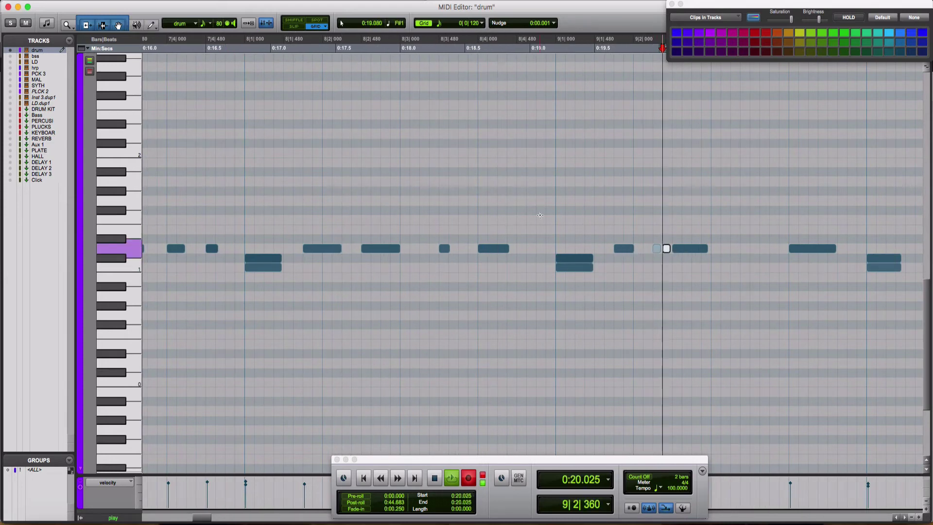
pyautogui.click(540, 215)
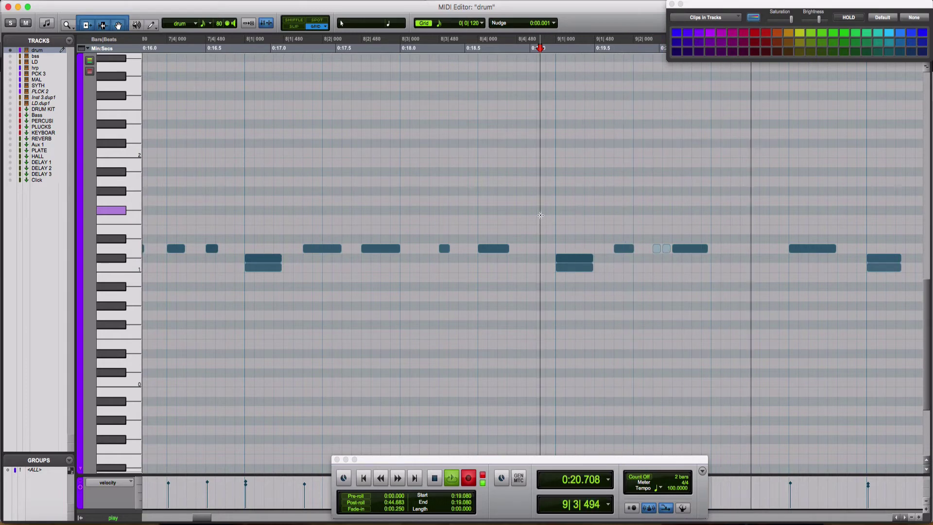
pyautogui.press('space')
pyautogui.press('space')
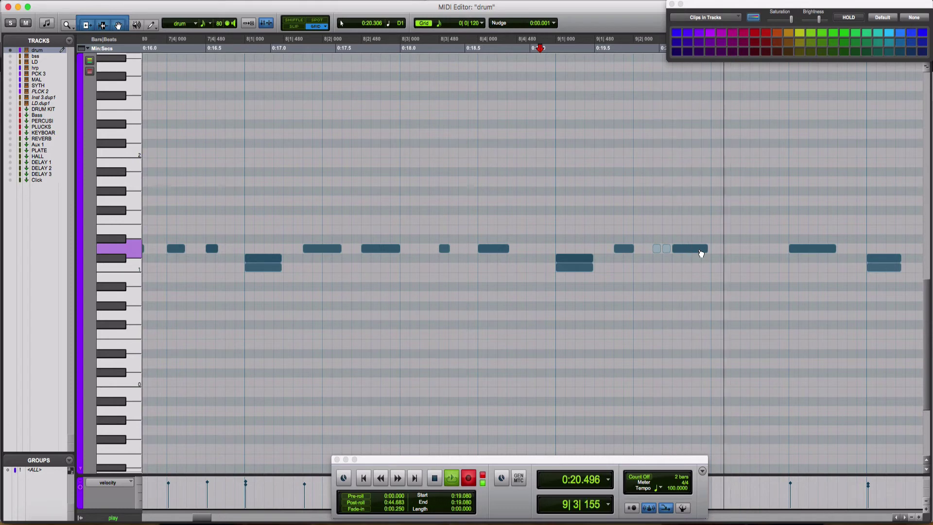
# Step: Copy the D1 note at 9|2|480 to 9|3|000 and listen to the bar
pyautogui.moveTo(703, 252); pyautogui.dragTo(741, 253)
pyautogui.click(503, 210)
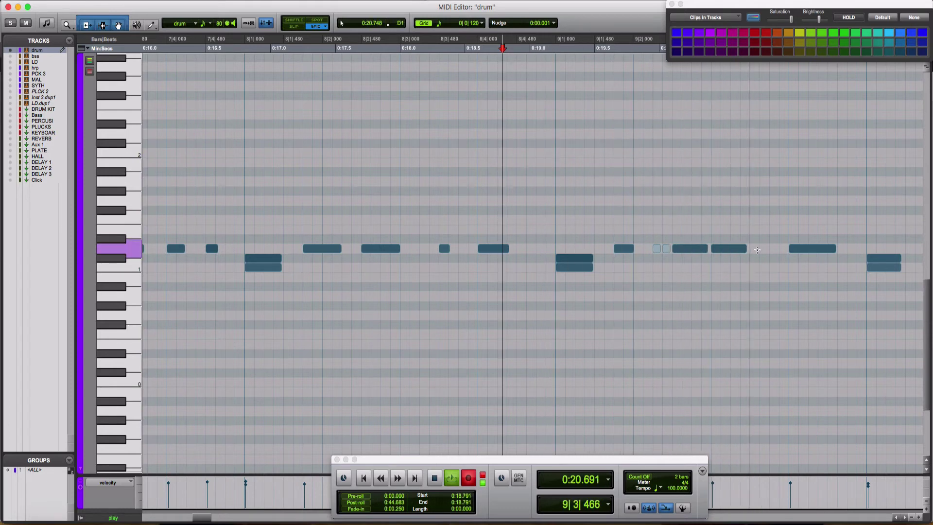
pyautogui.press('space')
pyautogui.press('space')
# Step: Shorten the copied D1 note in bar 9, move it to 9|3|240, and play the pattern on from there
pyautogui.moveTo(741, 251); pyautogui.dragTo(739, 250)
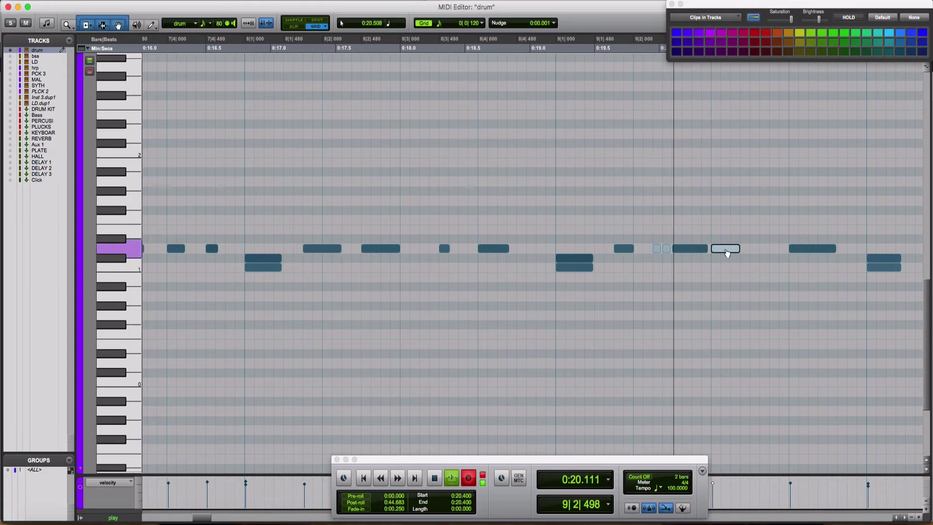
pyautogui.press('space')
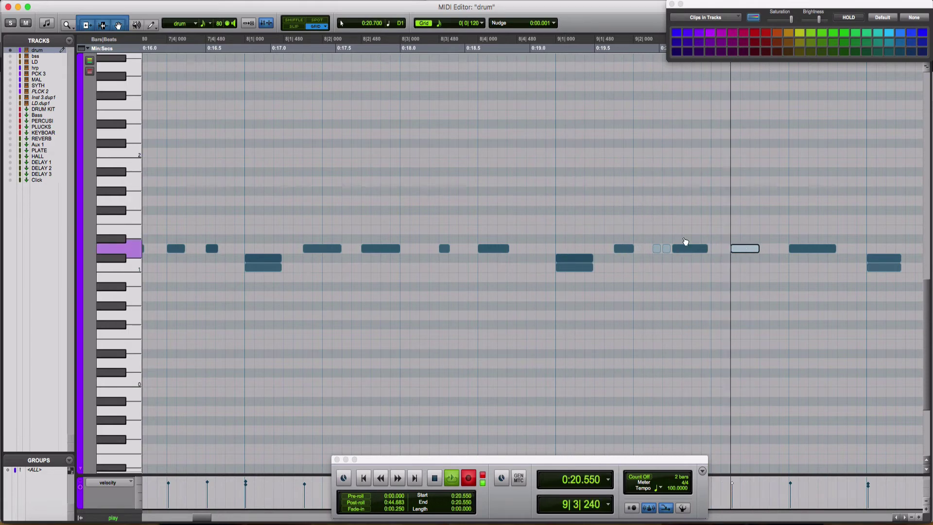
pyautogui.click(685, 242)
pyautogui.press('space')
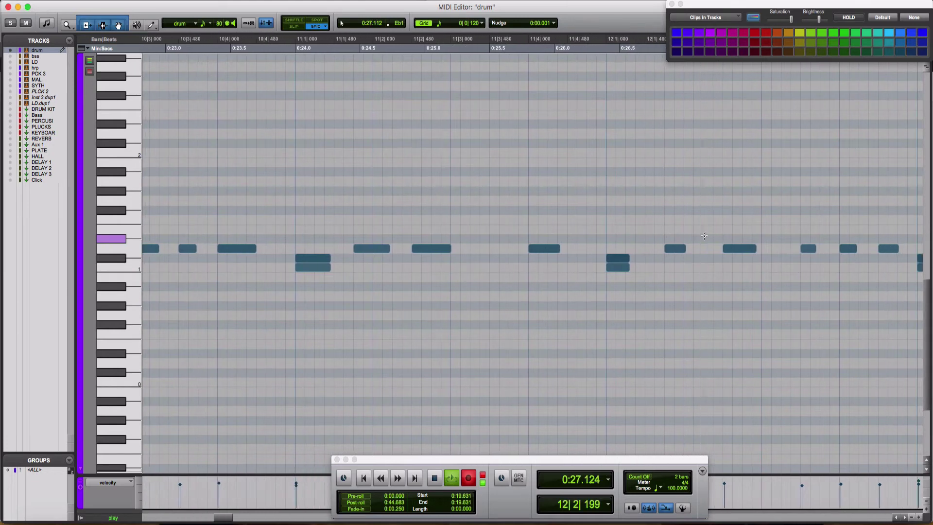
# Step: Add short D1 notes at 12|4|240 and 12|4|360, and play back the end of bar 12
pyautogui.click(646, 248)
pyautogui.click(534, 192)
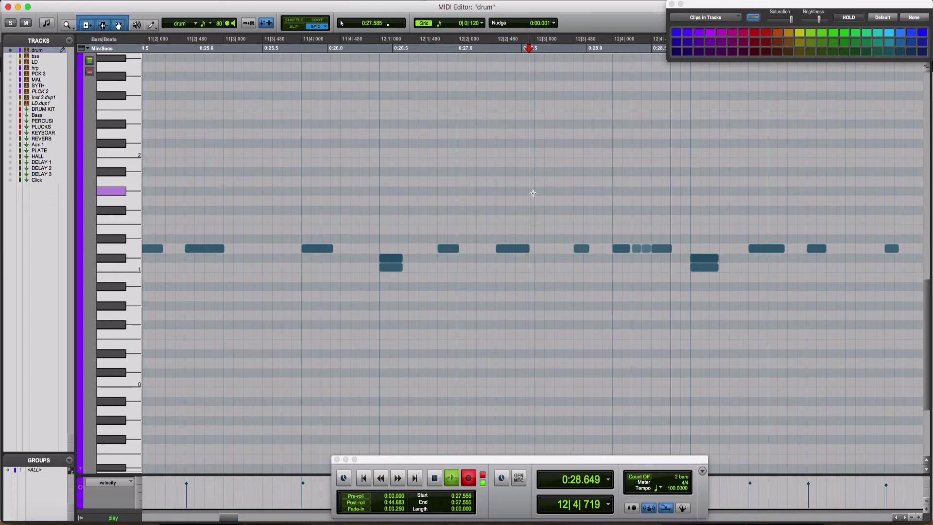
pyautogui.press('space')
# Step: Move the D1 note at 12|4|480 to 12|4|720 and play back from beat 3 of bar 12
pyautogui.moveTo(679, 250); pyautogui.dragTo(688, 250)
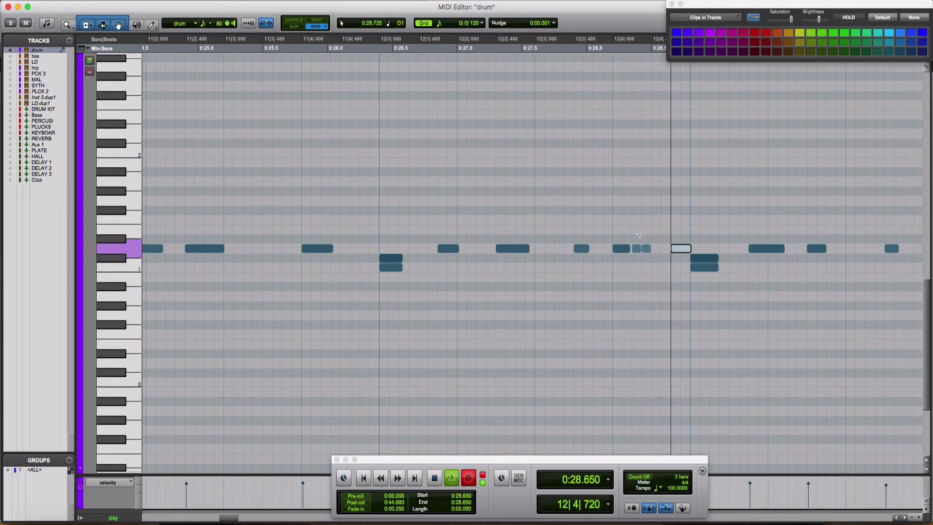
pyautogui.click(547, 197)
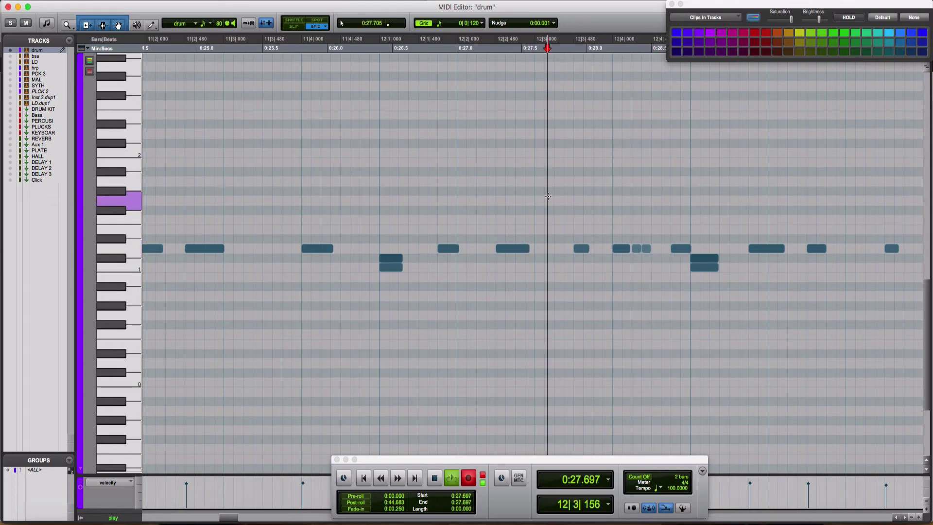
pyautogui.press('space')
pyautogui.press('space')
# Step: Fill the gap with short D1 notes at 12|4|480 and 12|4|600, and play back the roll into bar 13
pyautogui.click(656, 249)
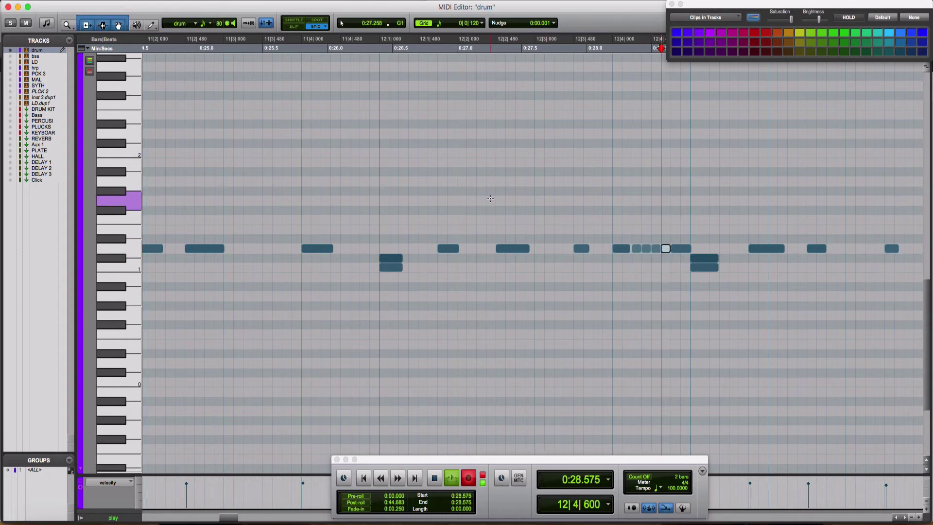
pyautogui.click(491, 198)
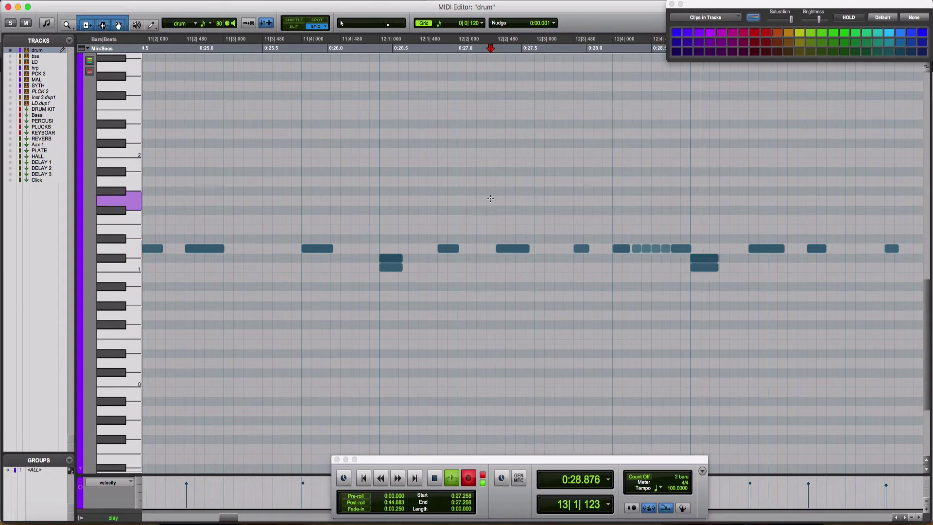
pyautogui.press('space')
pyautogui.press('space')
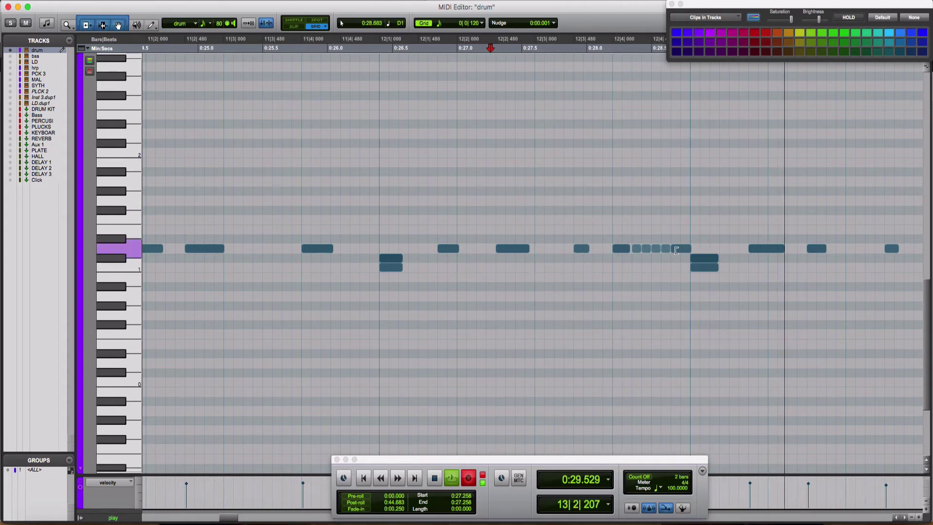
pyautogui.click(412, 150)
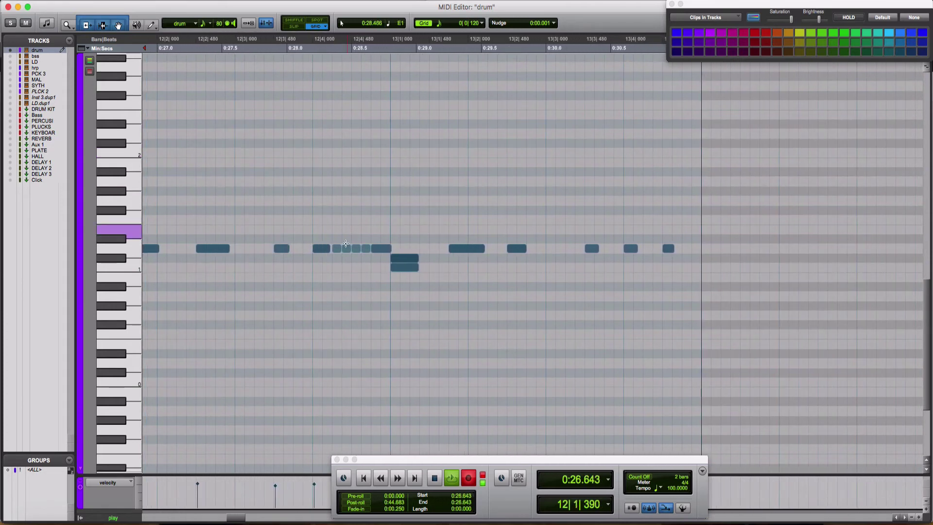
# Step: Delete the short D1 notes at 12|4|240 and 12|4|360, and play back bar 12 from beat 2
pyautogui.moveTo(340, 219)
pyautogui.mouseDown()
pyautogui.moveTo(379, 220)
pyautogui.moveTo(369, 245)
pyautogui.mouseUp()
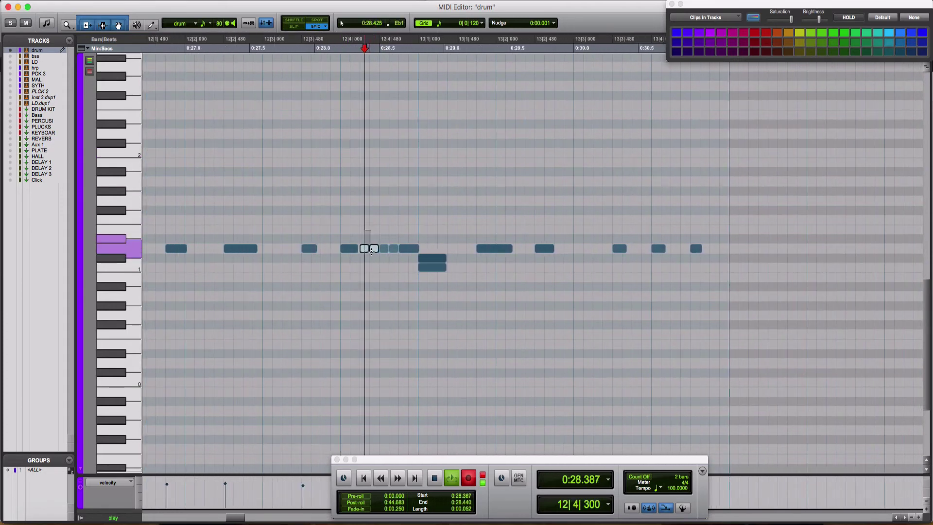
pyautogui.click(324, 177)
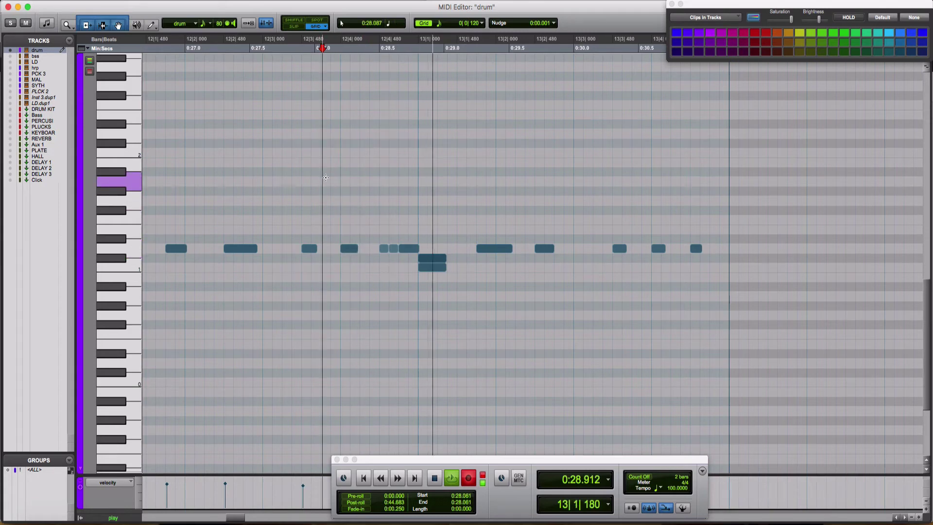
pyautogui.click(252, 176)
pyautogui.click(213, 175)
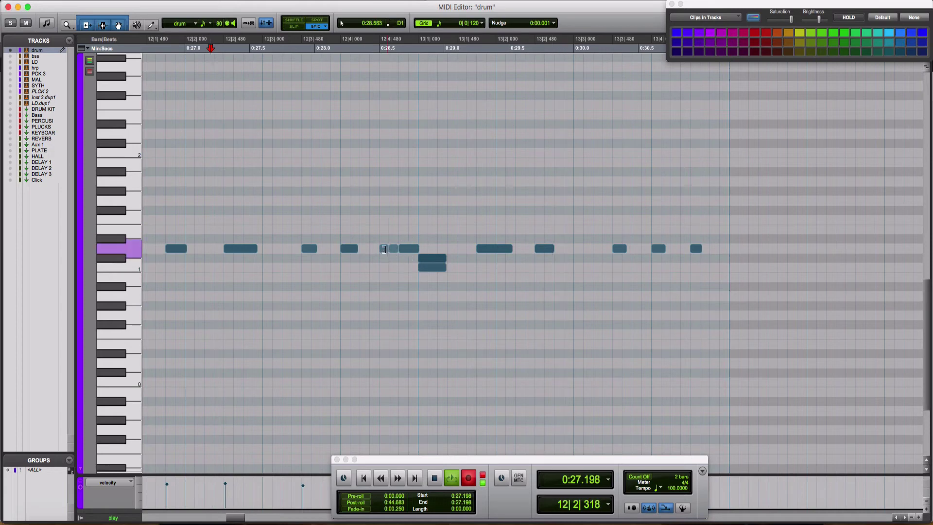
# Step: Remove the short D1 notes at 12|4|480 and 12|4|600, move the longer D1 note to 12|4|480, and play back
pyautogui.moveTo(378, 239); pyautogui.dragTo(391, 250)
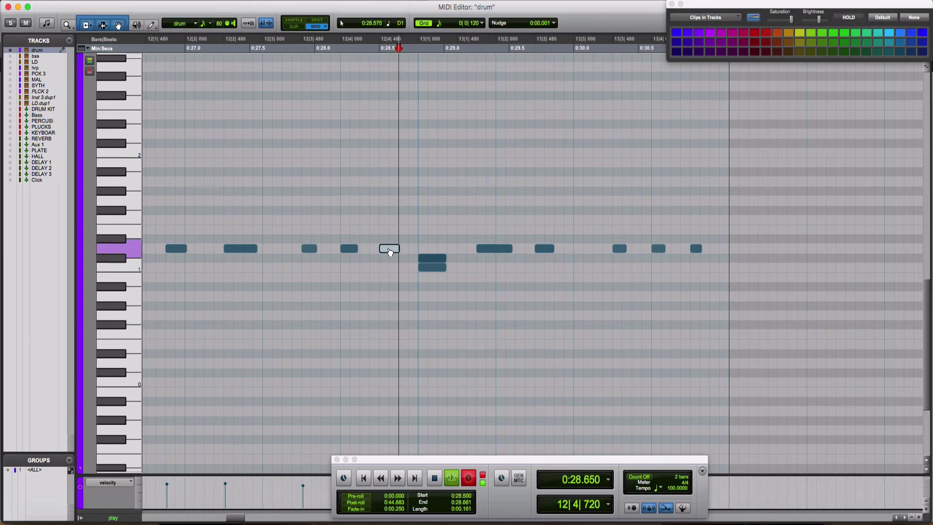
pyautogui.click(215, 180)
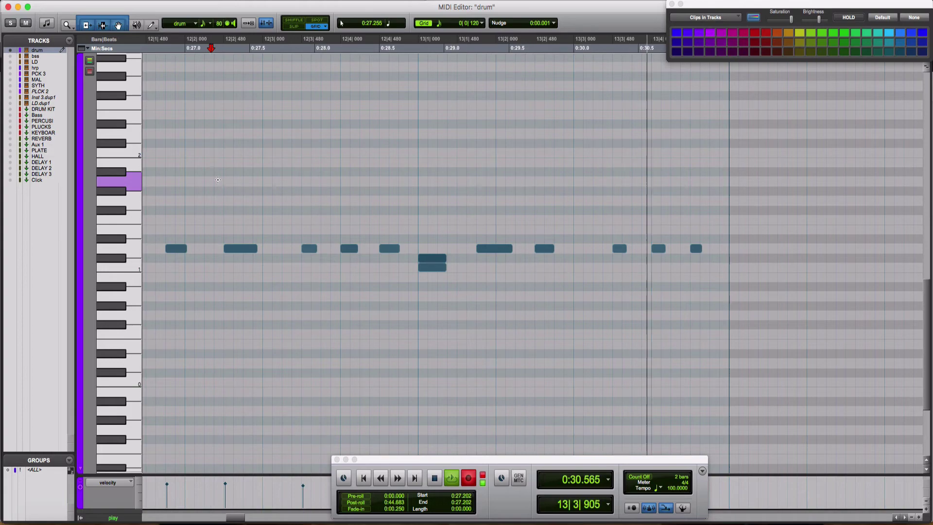
pyautogui.press('space')
# Step: Return to the Edit window and play back the arrangement from beat 2 of bar 12
pyautogui.click(8, 6)
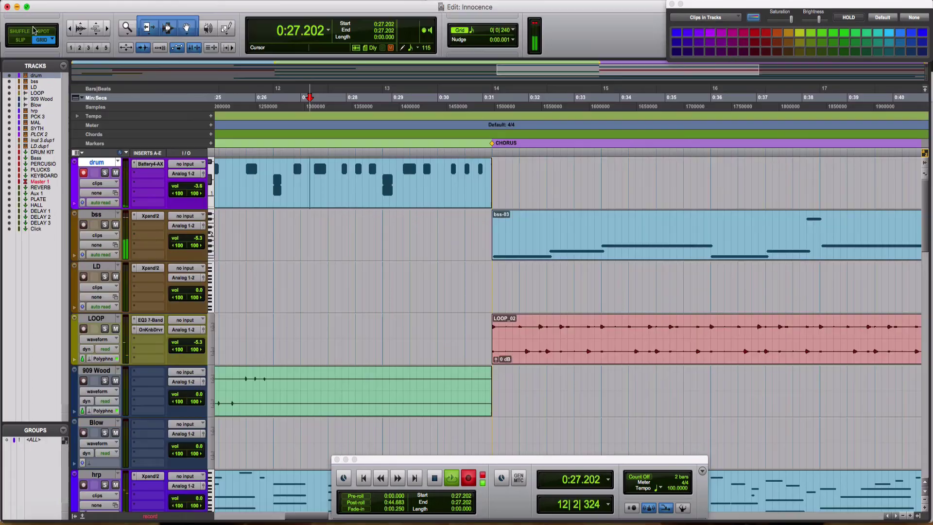
pyautogui.press('space')
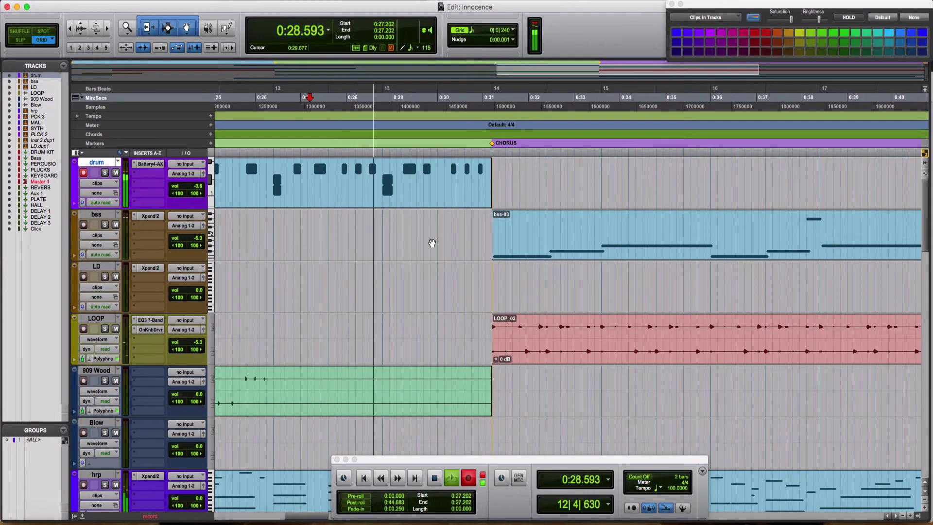
pyautogui.press('r')
pyautogui.press('r')
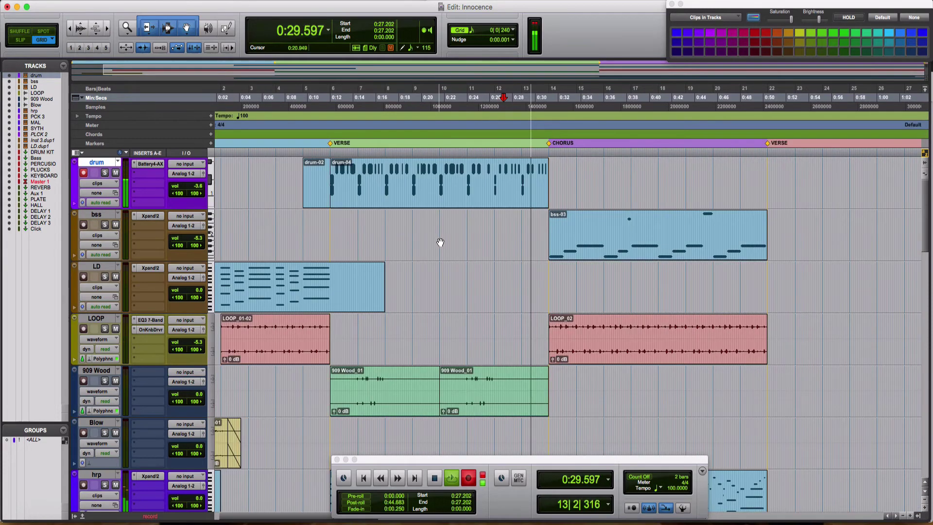
# Step: Open the drum-04 clip in the MIDI Editor and add short D1 notes at 8|4|600, 8|4|720 and 8|4|840
pyautogui.click(374, 203)
pyautogui.doubleClick(374, 202)
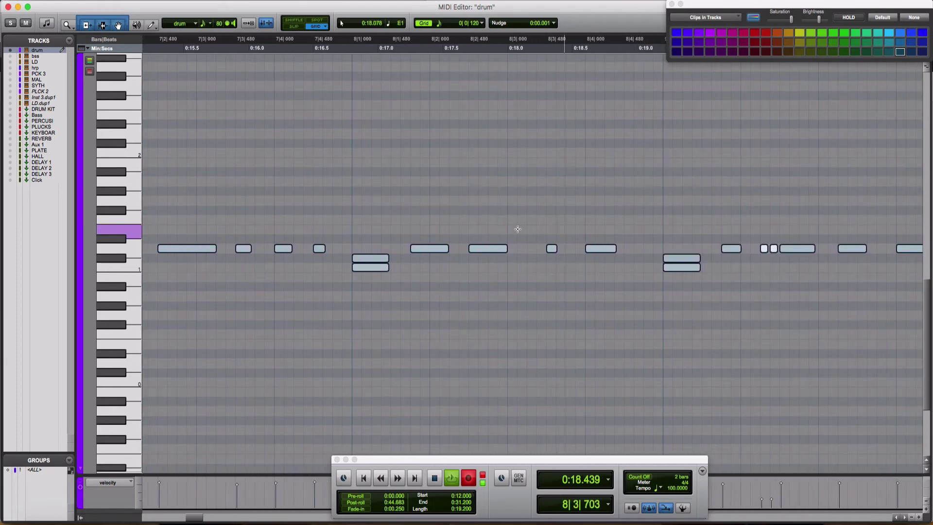
pyautogui.click(650, 259)
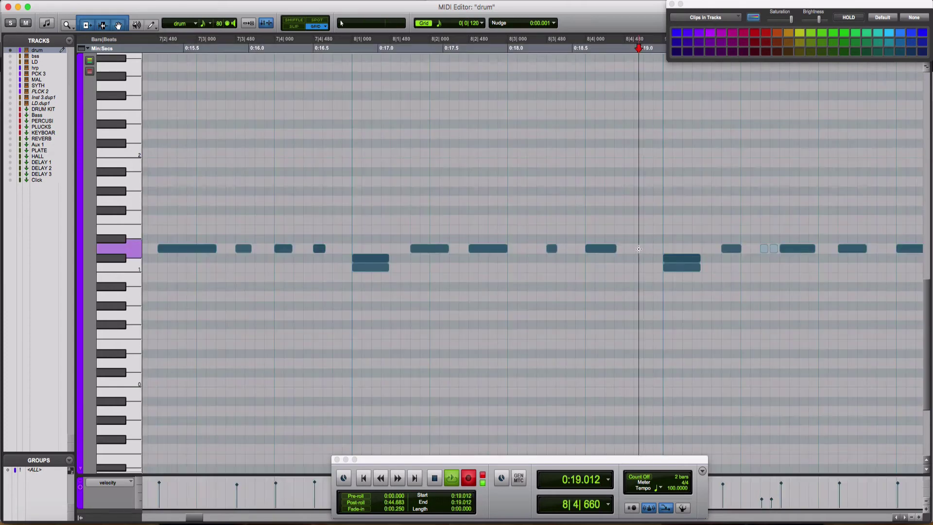
pyautogui.click(493, 199)
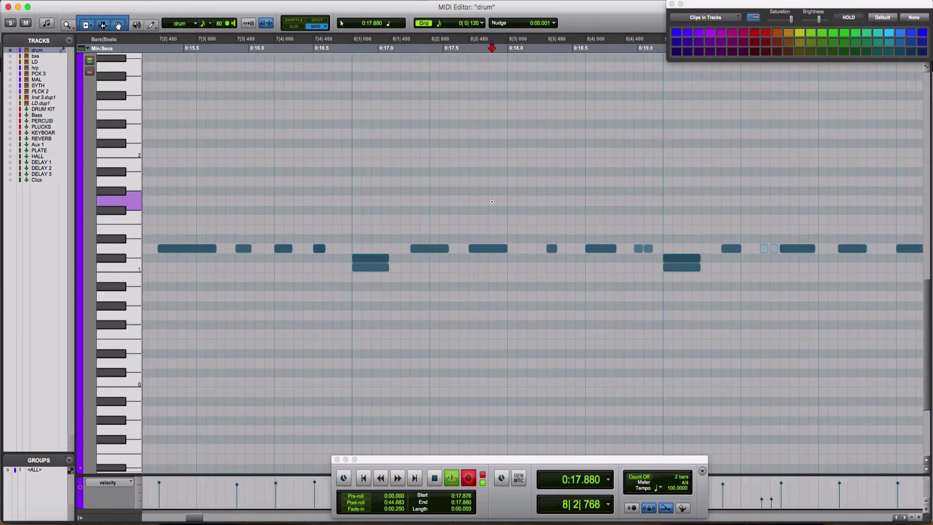
pyautogui.click(658, 248)
pyautogui.click(466, 179)
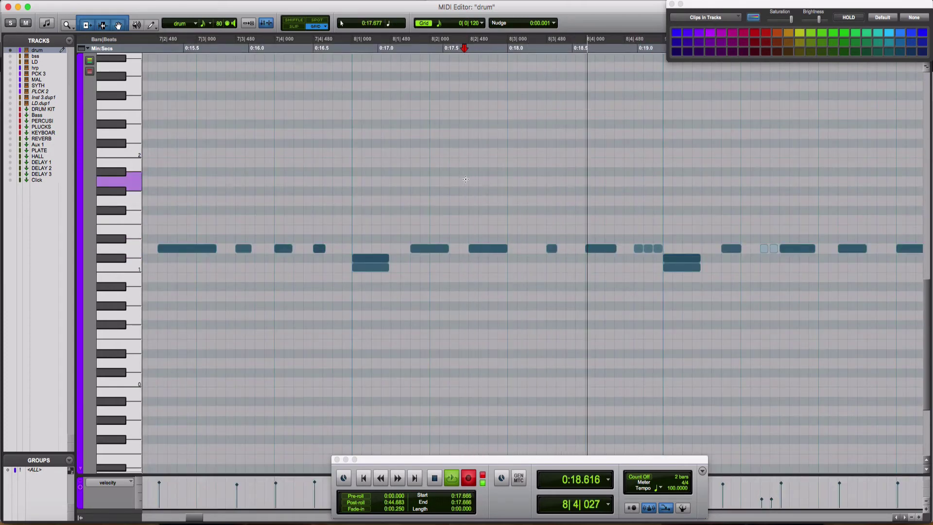
pyautogui.press('space')
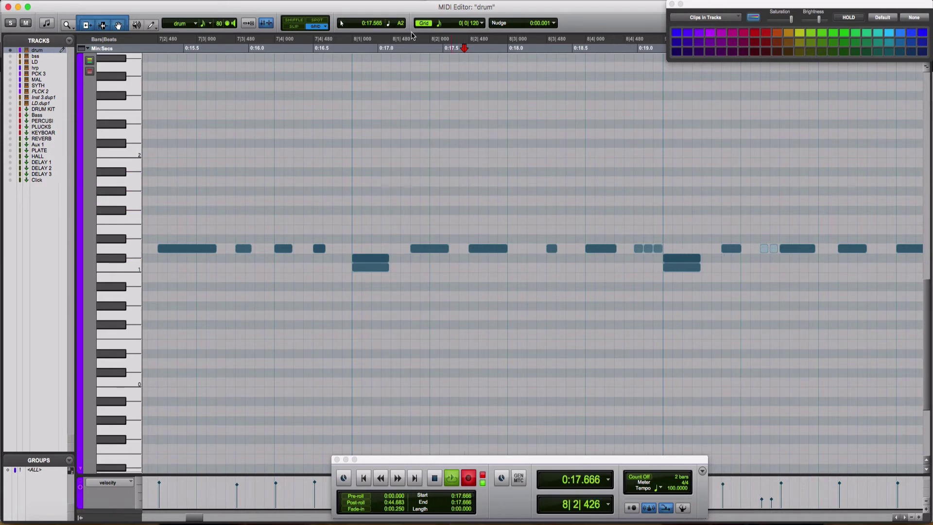
# Step: Set the grid to 1/64 note and turn the three D1 hits into a six-note roll from 8|4|600 to bar 9
pyautogui.click(440, 24)
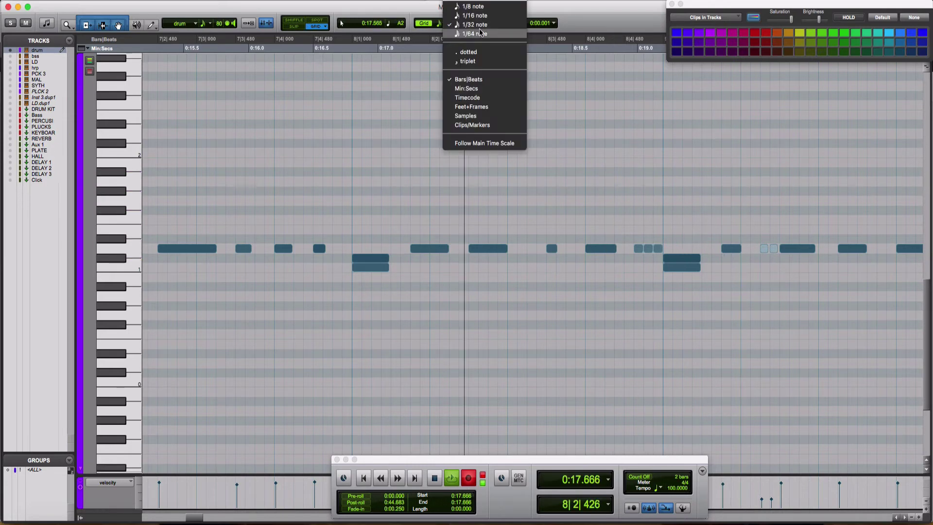
pyautogui.click(466, 30)
pyautogui.moveTo(685, 249); pyautogui.dragTo(639, 250)
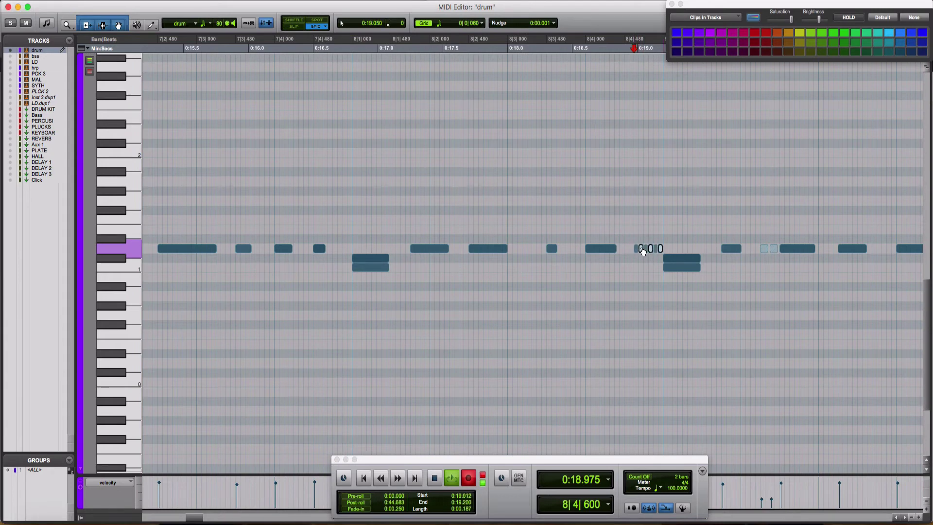
pyautogui.click(570, 219)
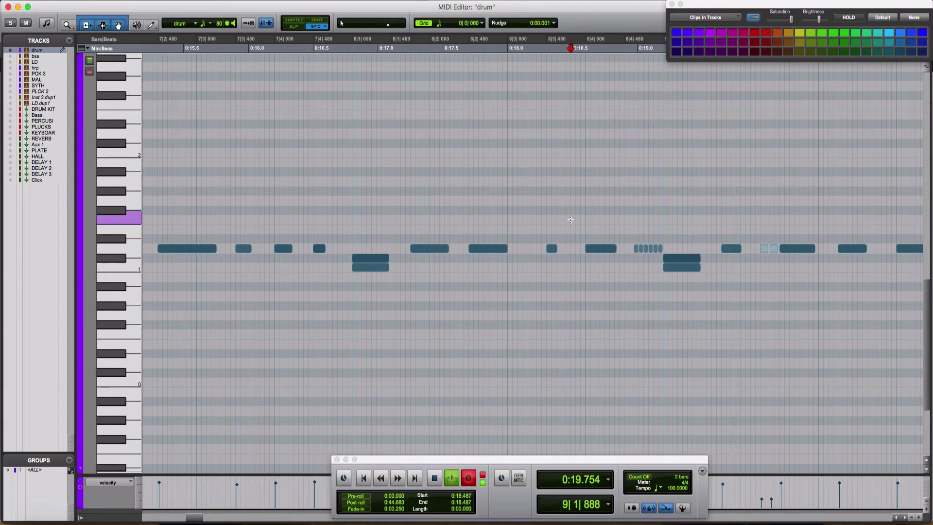
pyautogui.click(479, 193)
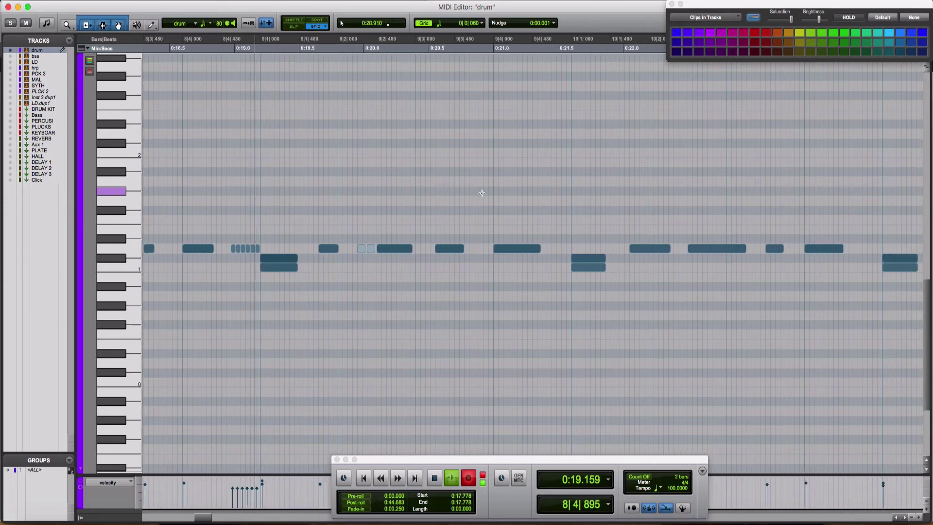
pyautogui.press('space')
# Step: Replay the passage leading into bar 9 to examine the timing of the new 1/64-note roll
pyautogui.click(159, 191)
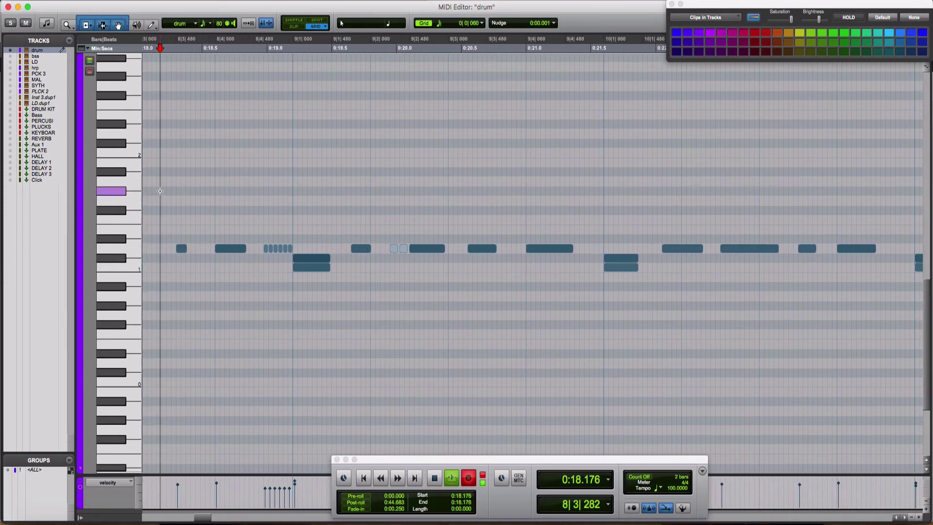
pyautogui.press('space')
pyautogui.press('space')
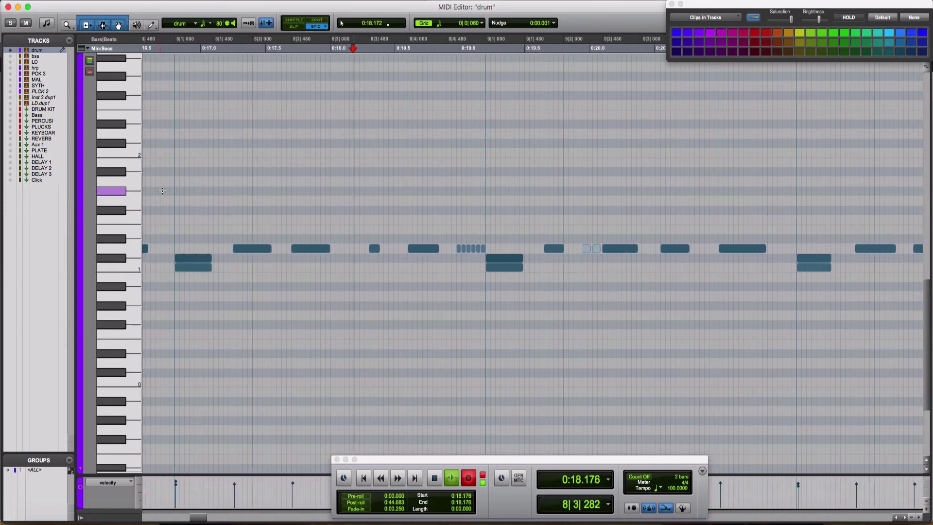
pyautogui.click(160, 191)
pyautogui.press('space')
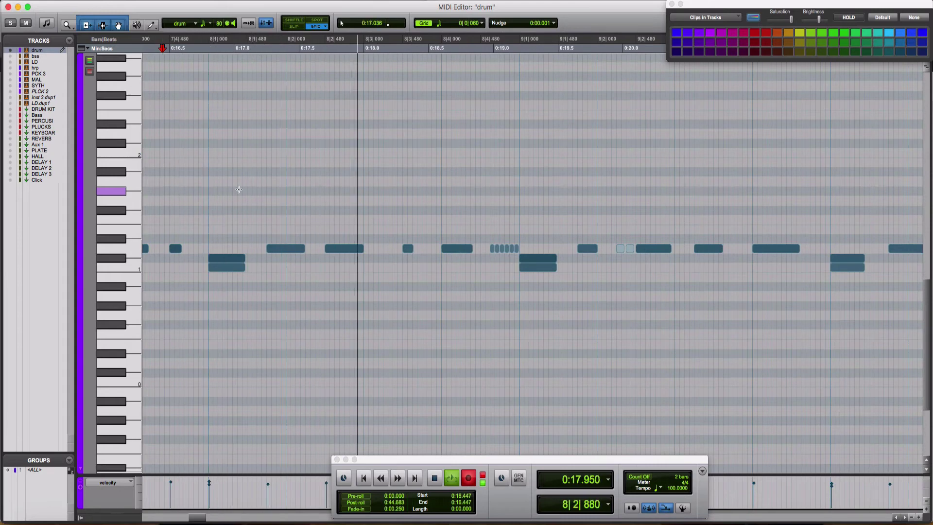
pyautogui.press('space')
pyautogui.press('space')
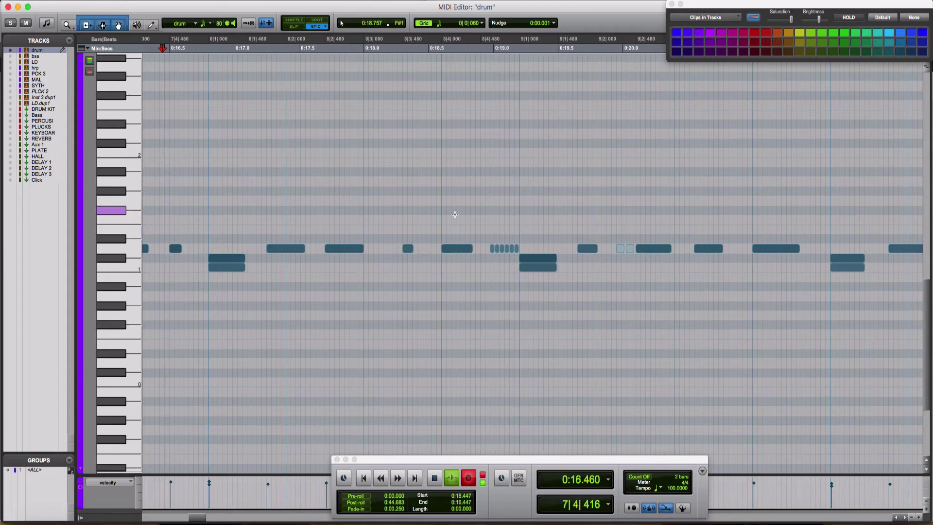
pyautogui.press('super+bracketright')
pyautogui.press('space')
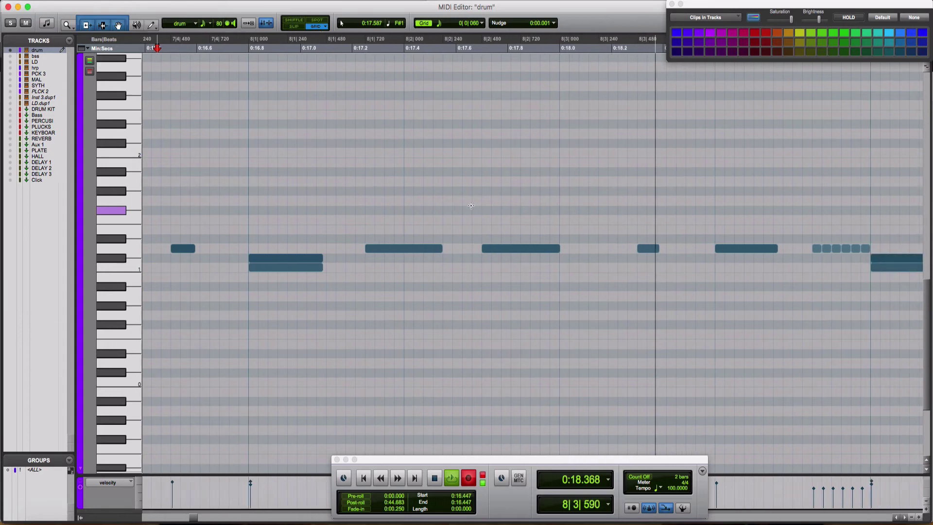
pyautogui.press('space')
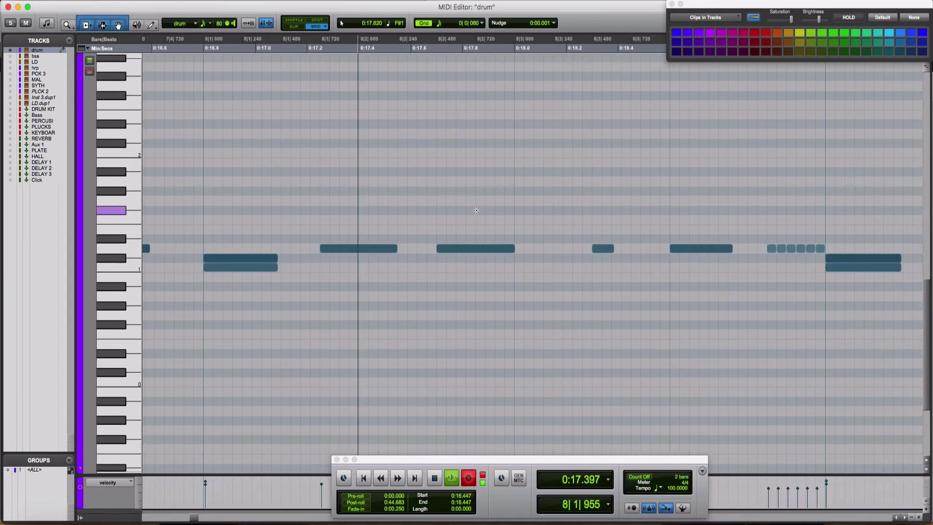
pyautogui.press('space')
pyautogui.click(242, 172)
pyautogui.press('space')
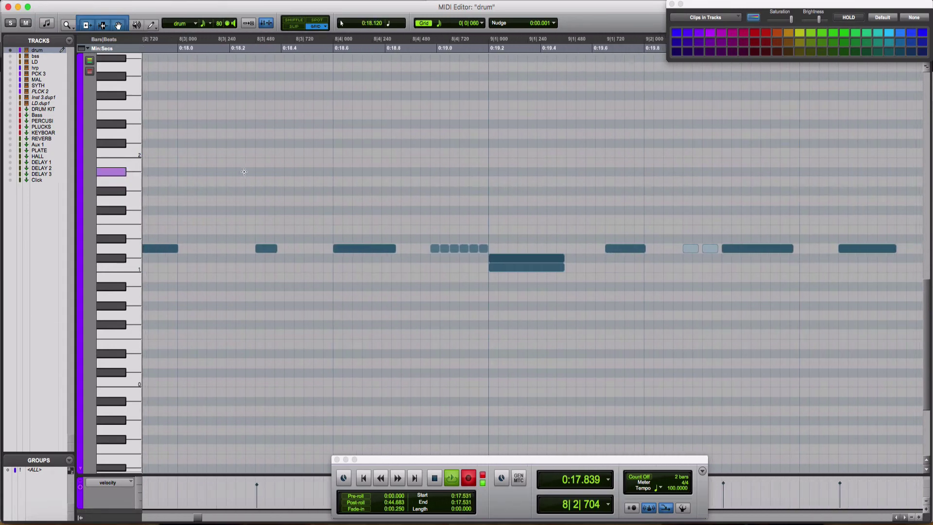
pyautogui.press('space')
# Step: Move the six-note D1 roll earlier so it starts at 8|4|420, and play back from beat 3 of bar 8
pyautogui.click(391, 249)
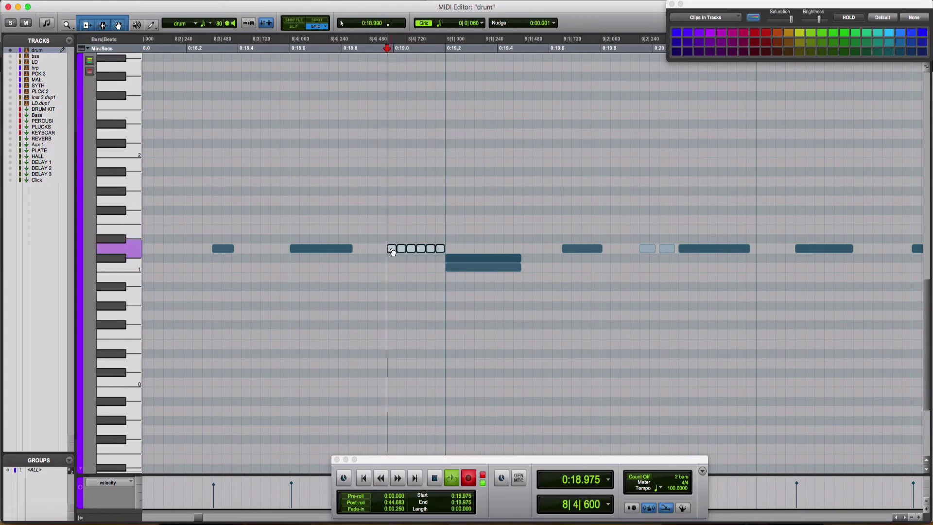
pyautogui.moveTo(371, 251); pyautogui.dragTo(362, 248)
pyautogui.click(241, 197)
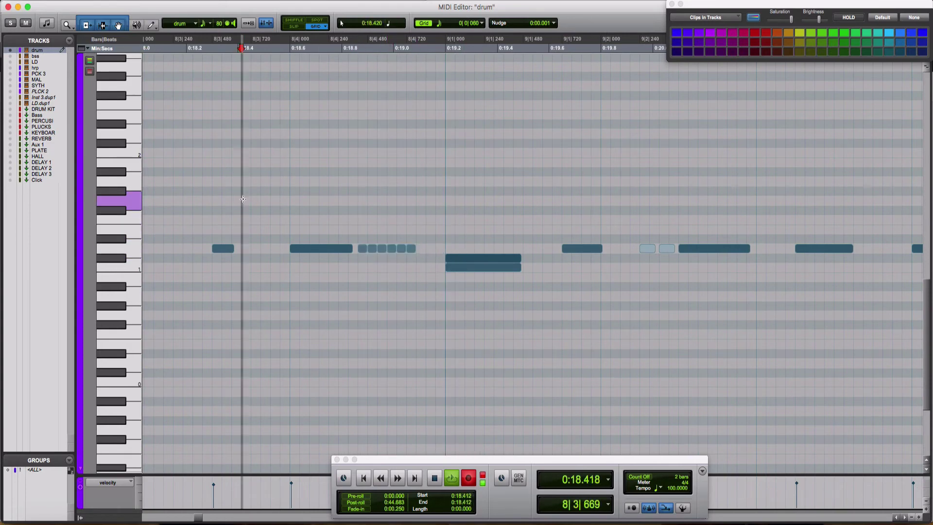
pyautogui.click(180, 183)
pyautogui.press('space')
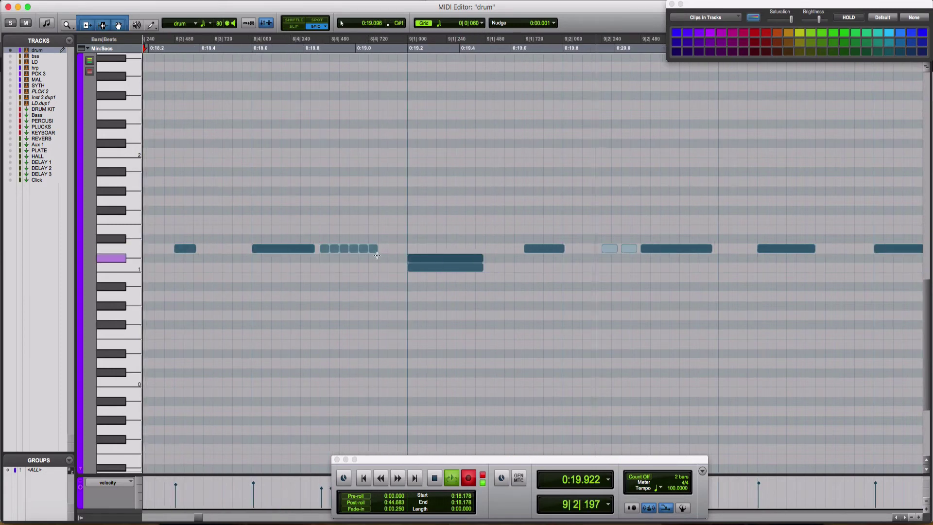
# Step: Extend the roll with 1/64 D1 notes at 8|4|780, 8|4|840 and 8|4|900, and play back into bar 12
pyautogui.moveTo(377, 255); pyautogui.dragTo(357, 251)
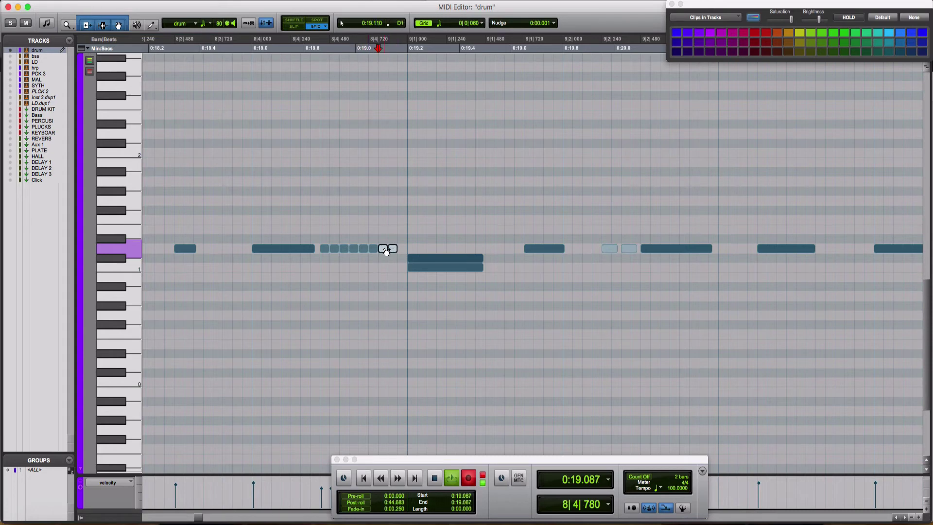
pyautogui.moveTo(396, 252); pyautogui.dragTo(403, 251)
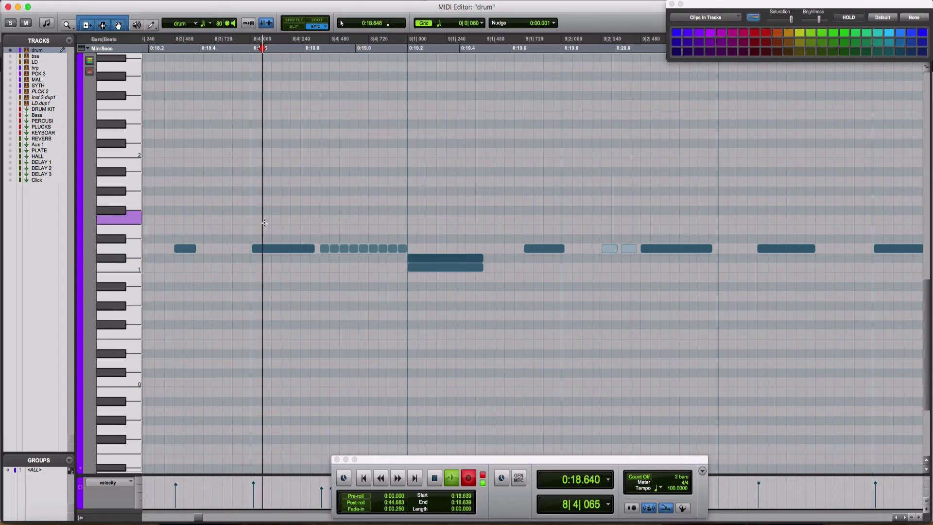
pyautogui.click(165, 221)
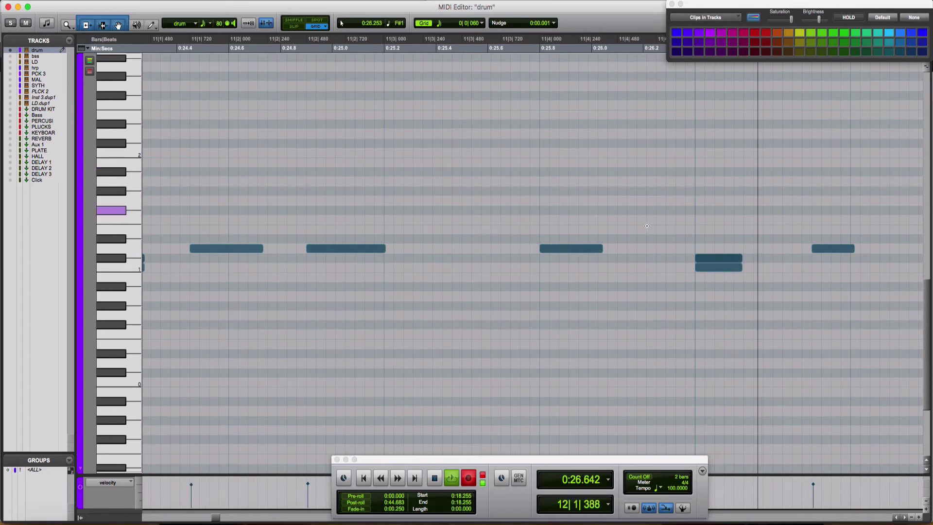
pyautogui.press('space')
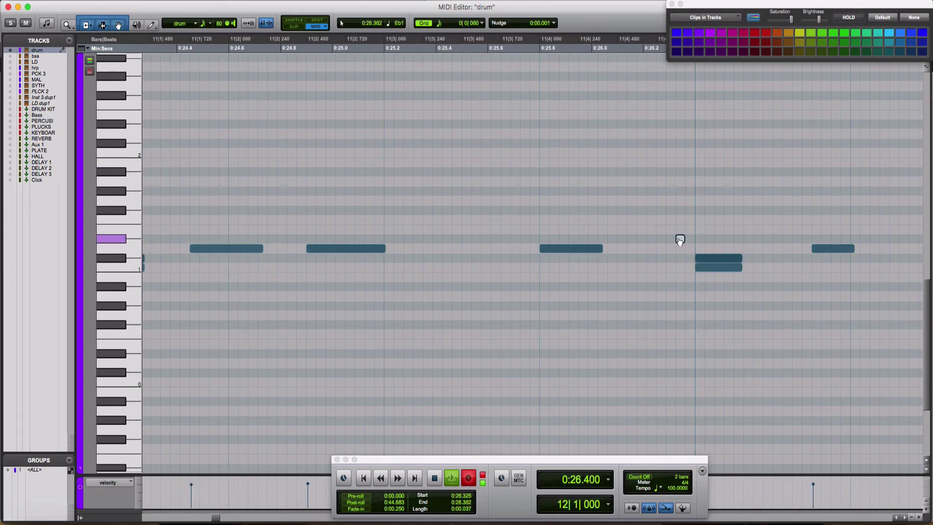
# Step: Add four 1/64 Eb1 notes from 11|4|720 up to bar 12, and play back bar 11
pyautogui.moveTo(671, 239); pyautogui.dragTo(691, 238)
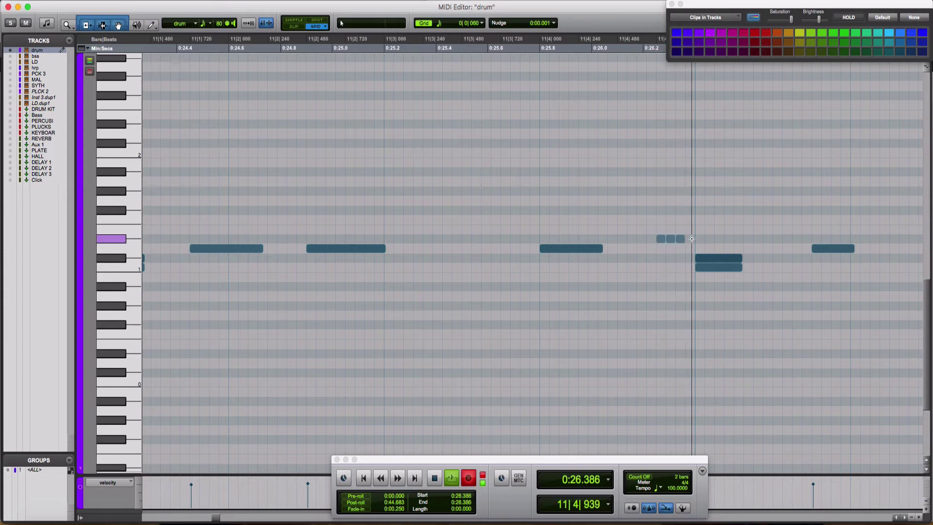
pyautogui.click(361, 154)
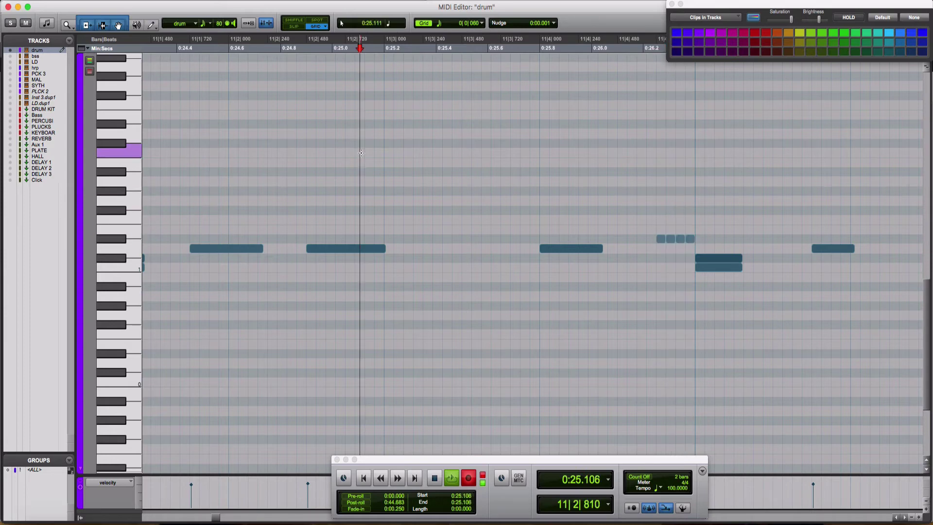
pyautogui.press('space')
pyautogui.press('space')
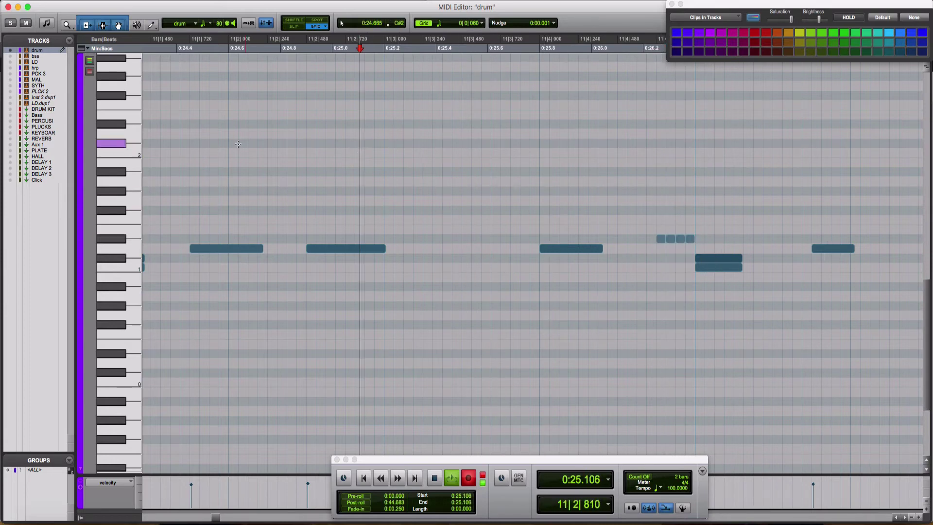
pyautogui.click(221, 146)
pyautogui.press('space')
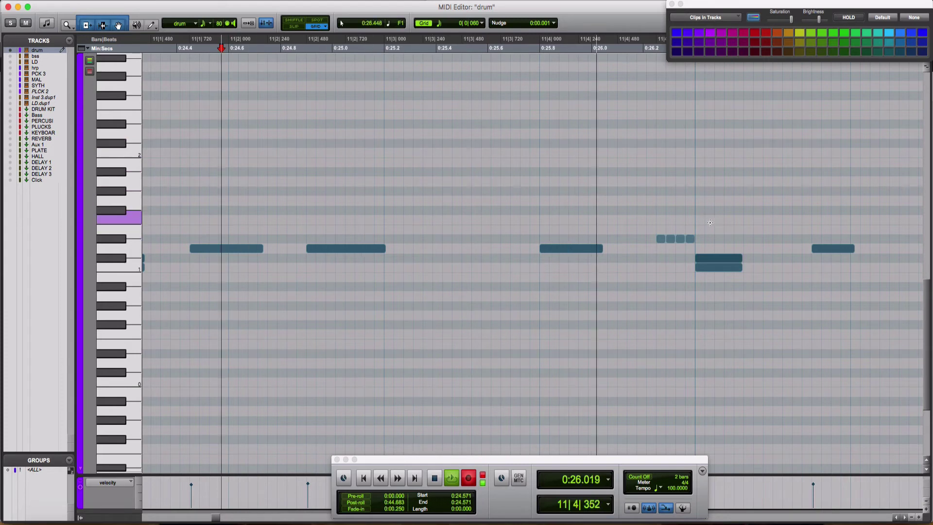
# Step: Move the four-note Eb1 roll earlier so it starts at 11|4|540, and play back from beat 3 of bar 11
pyautogui.press('space')
pyautogui.moveTo(714, 63); pyautogui.dragTo(655, 257)
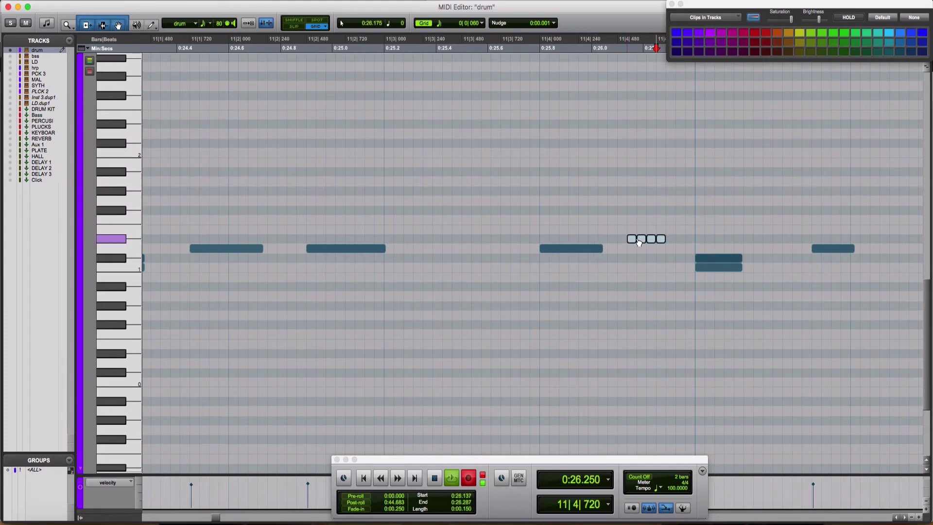
pyautogui.click(435, 199)
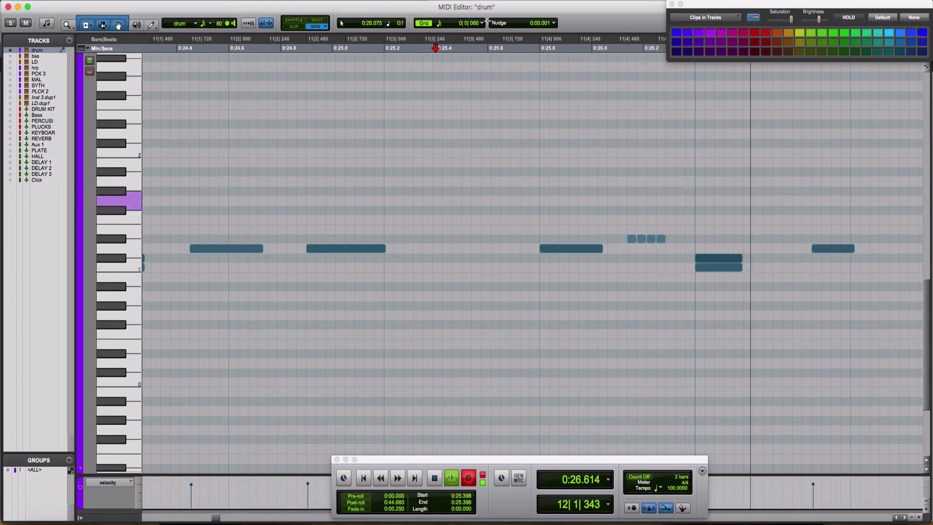
# Step: Move the Eb1 roll to start at 11|4|480, extend it to eight 1/64 notes up to bar 12, and play it back
pyautogui.press('space')
pyautogui.moveTo(666, 230); pyautogui.dragTo(631, 239)
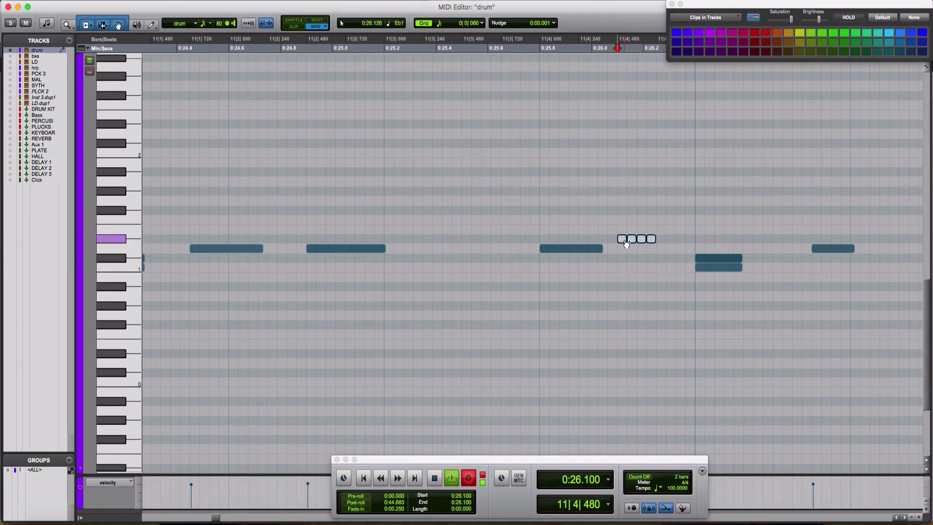
pyautogui.click(440, 183)
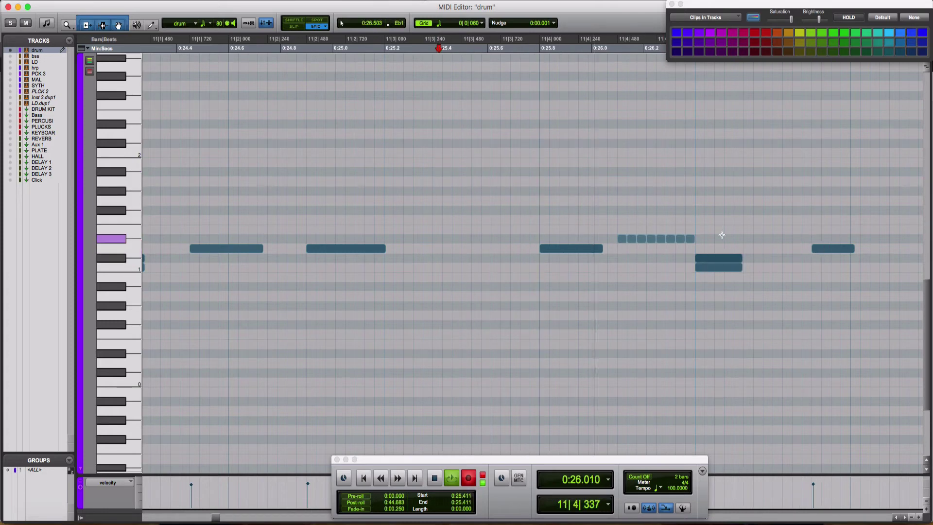
# Step: Copy the eight-note Eb1 roll into bar 12 starting at 12|1|420, and play back from beat 3 of bar 11
pyautogui.press('space')
pyautogui.moveTo(733, 238); pyautogui.dragTo(773, 246)
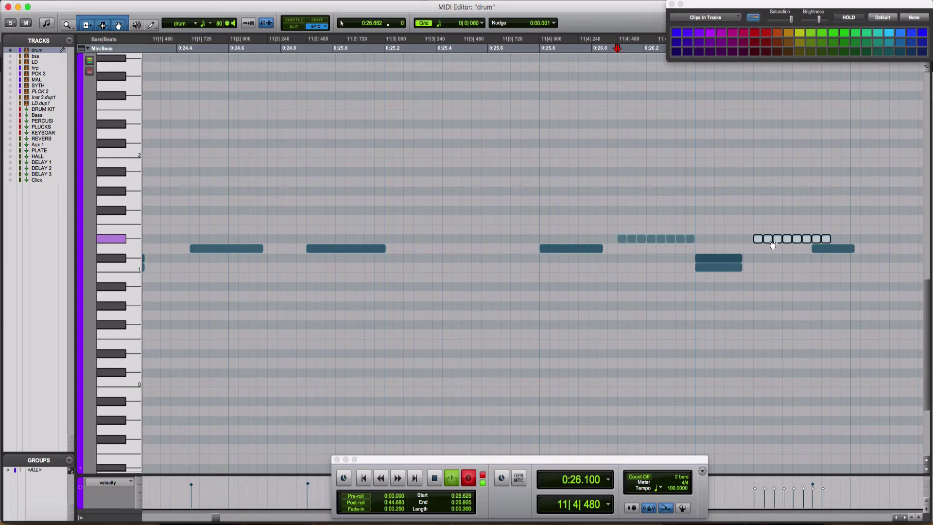
pyautogui.click(461, 185)
pyautogui.press('space')
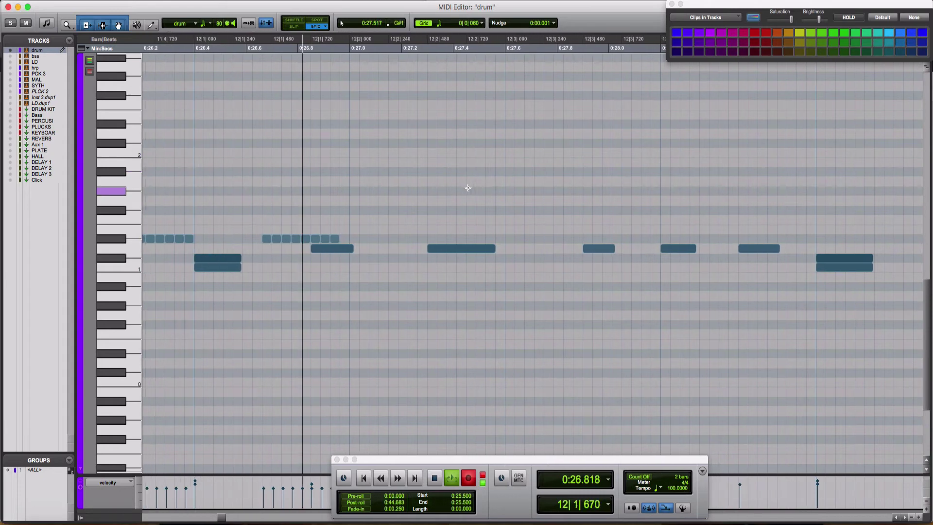
# Step: Move the first two Eb1 notes of the copied roll to 12|1|180 and 12|1|360, and play back from beat 4 of bar 11
pyautogui.press('space')
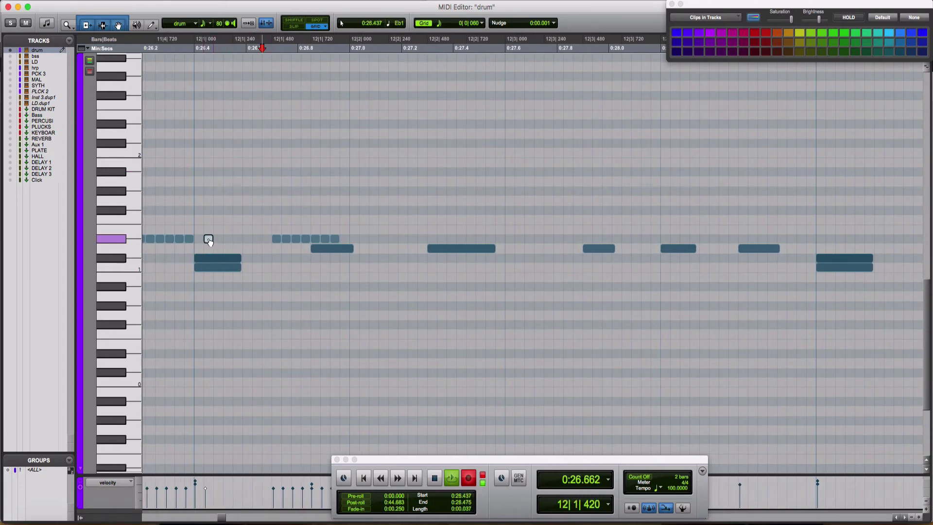
pyautogui.press('space')
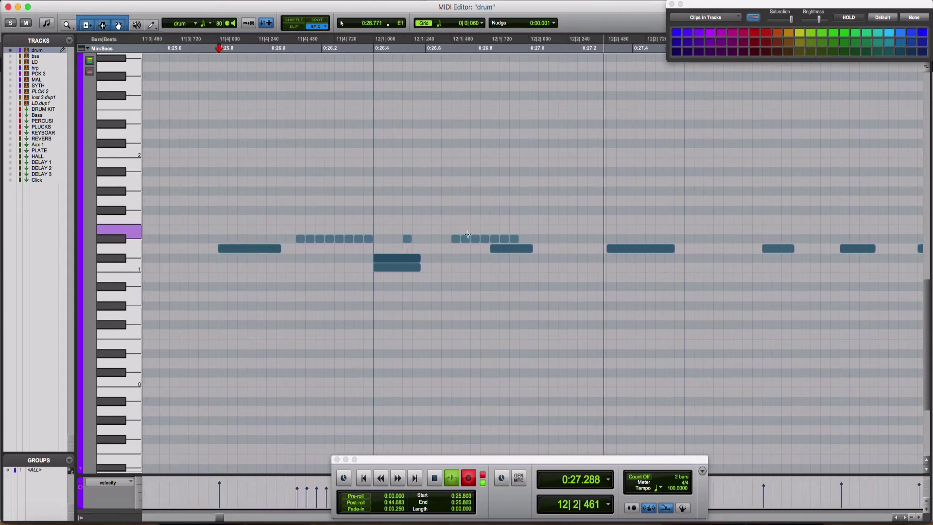
pyautogui.press('space')
pyautogui.moveTo(456, 239); pyautogui.dragTo(436, 239)
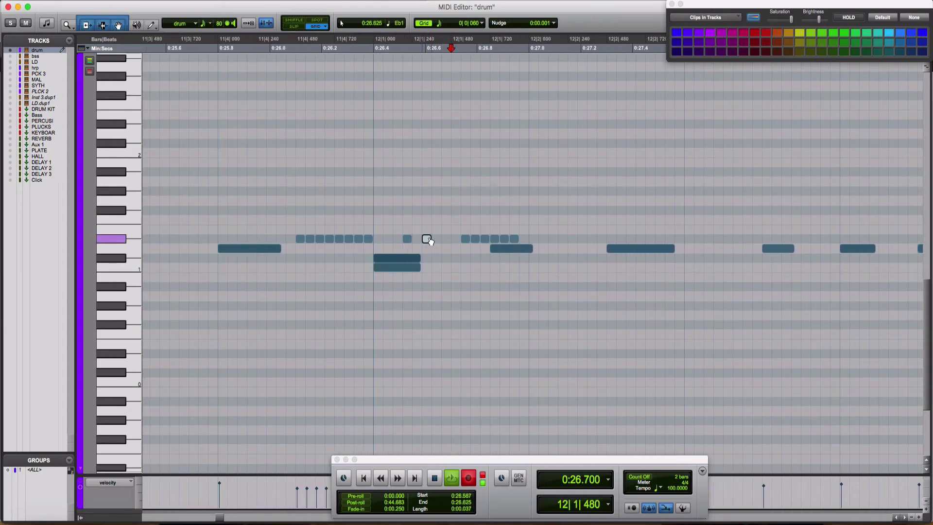
pyautogui.click(317, 197)
pyautogui.click(306, 197)
pyautogui.click(299, 197)
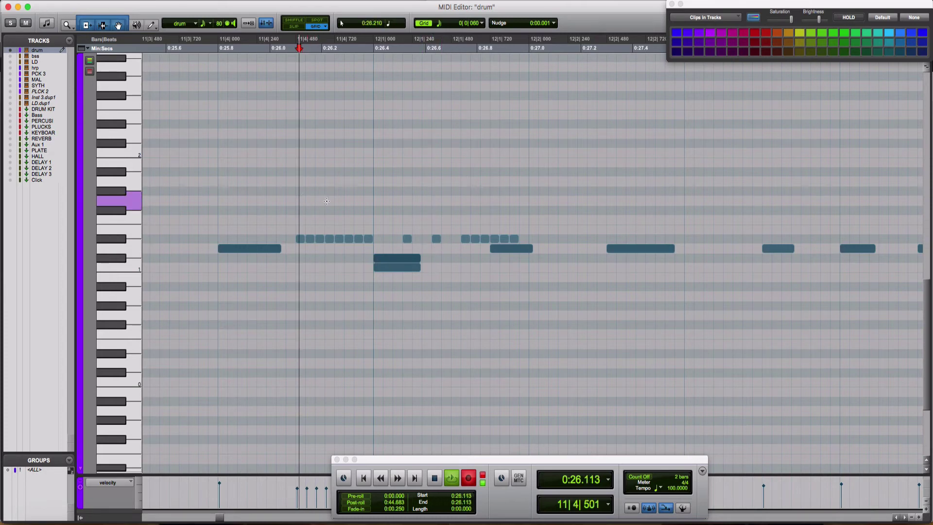
# Step: Delete four of the copied roll's last six Eb1 notes, keeping those at 12|1|600 and 12|1|840, and play back the end of bar 11 repeatedly
pyautogui.press('space')
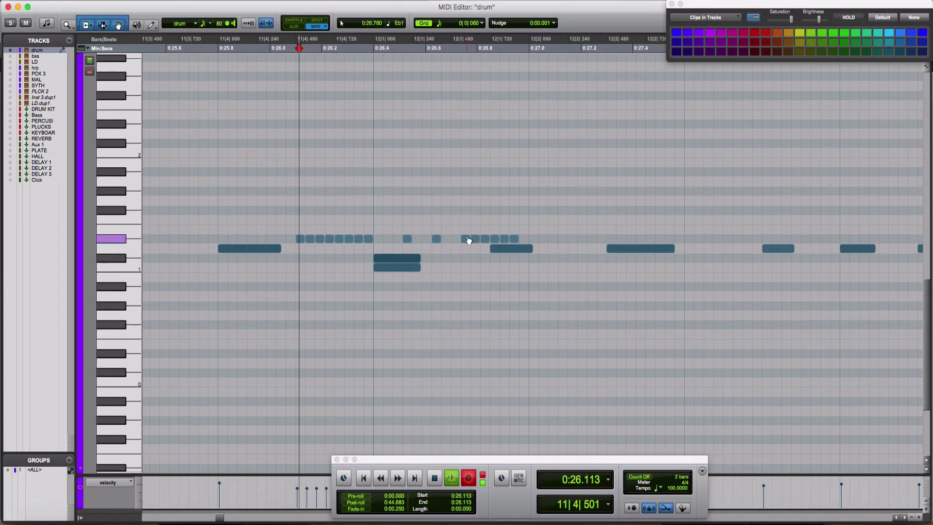
pyautogui.click(468, 241)
pyautogui.press('Delete')
pyautogui.click(485, 240)
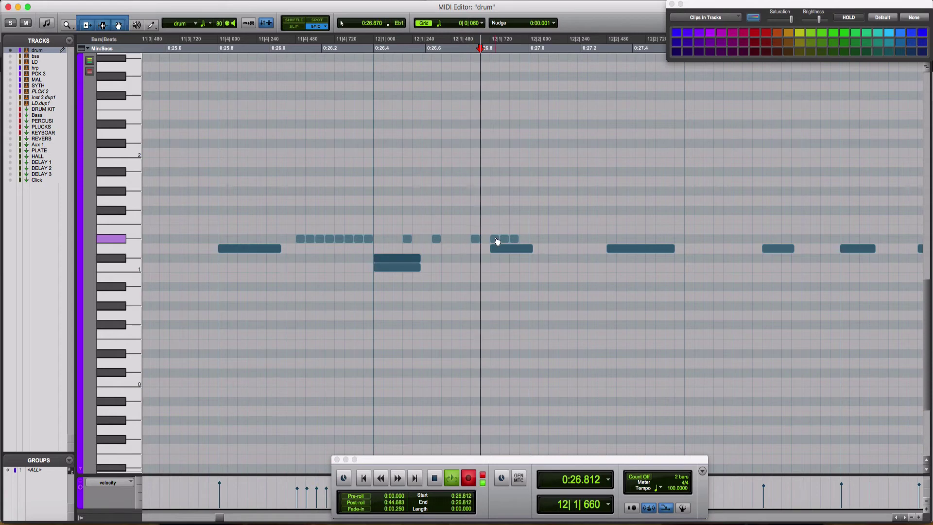
pyautogui.press('Delete')
pyautogui.click(317, 181)
pyautogui.press('space')
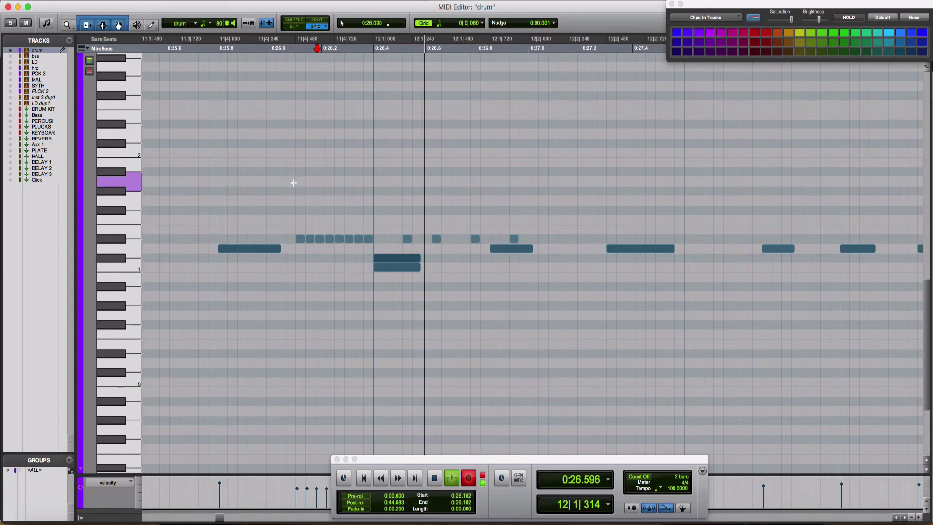
pyautogui.click(242, 174)
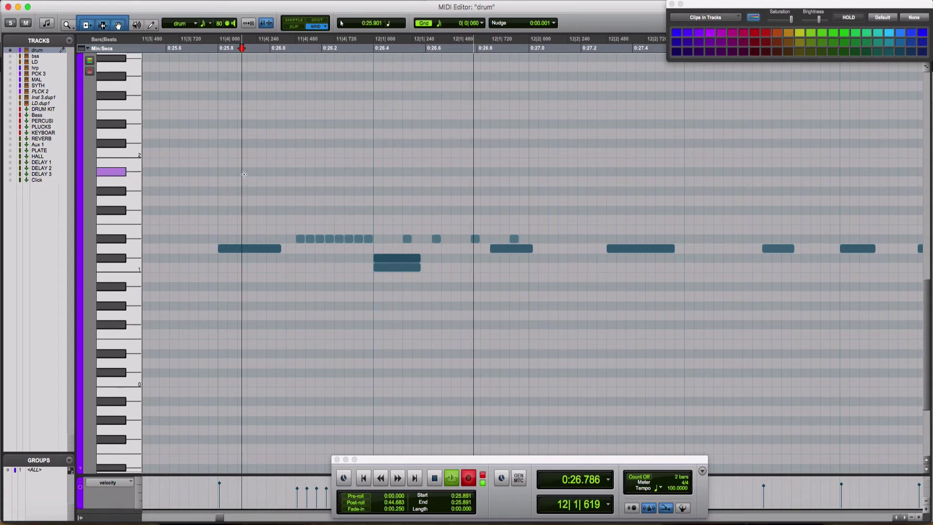
pyautogui.click(176, 161)
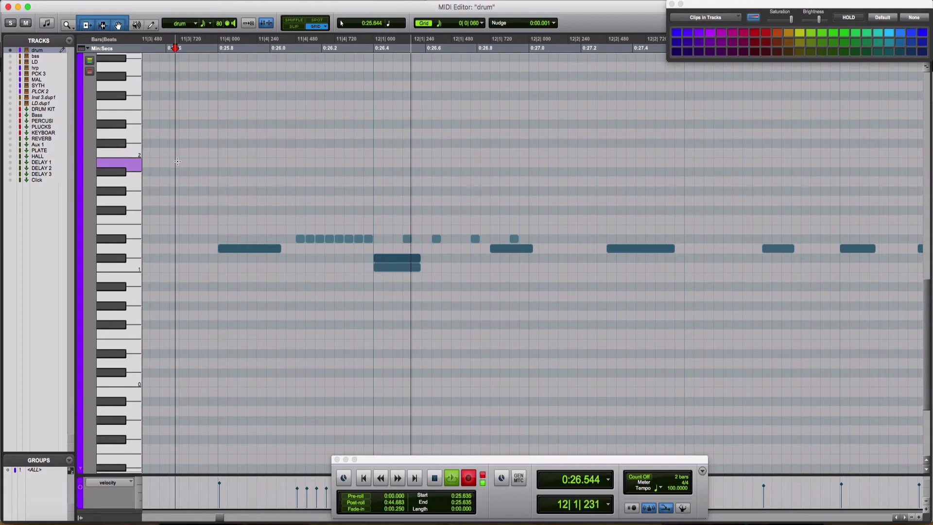
# Step: Move the last two Eb1 notes in bar 12 earlier to 12|1|540 and 12|1|720, and play back from beat 4 of bar 11
pyautogui.press('space')
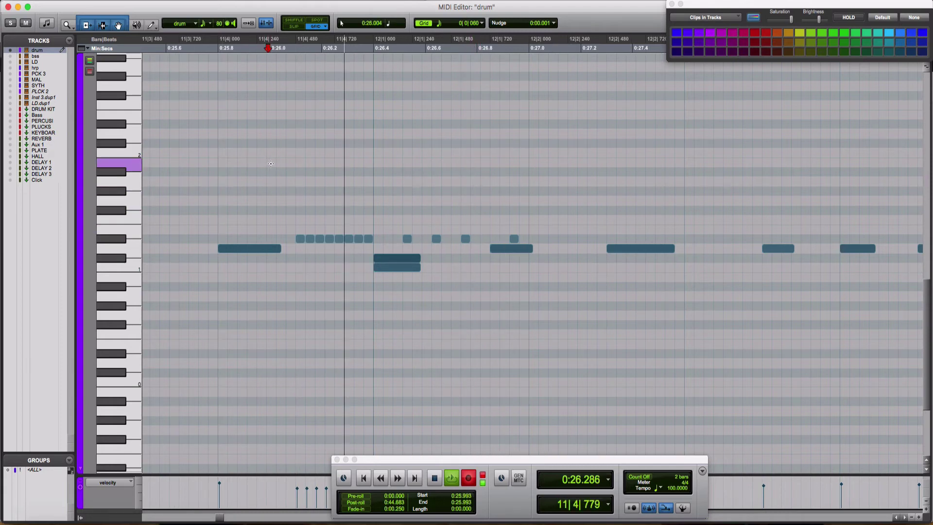
pyautogui.press('space')
pyautogui.moveTo(517, 240); pyautogui.dragTo(489, 240)
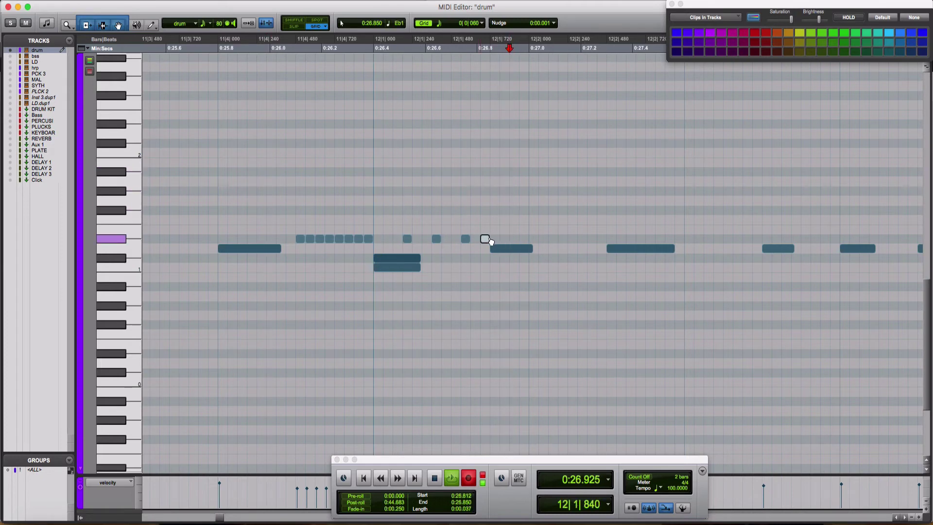
pyautogui.click(313, 167)
pyautogui.click(302, 166)
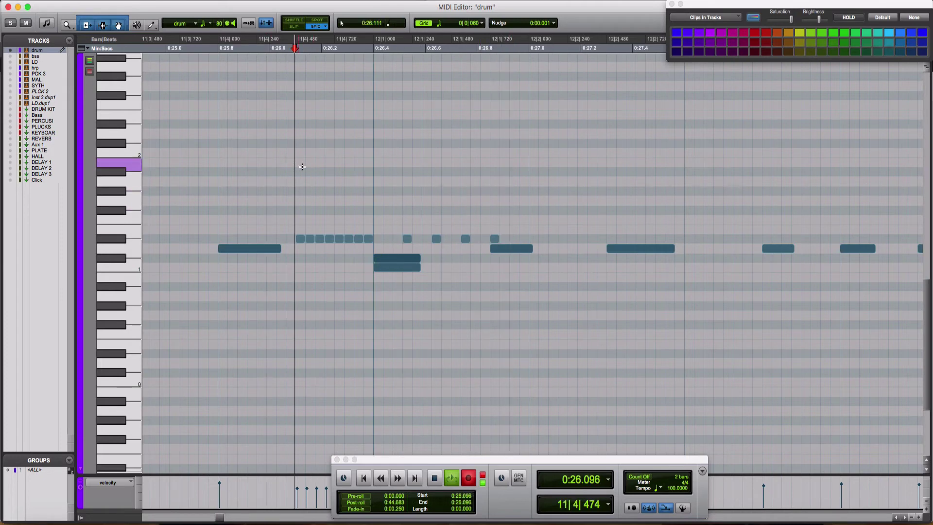
# Step: Delete the Eb1 note at 12|1|720 and play back from just before beat 4 of bar 11
pyautogui.press('super+Left')
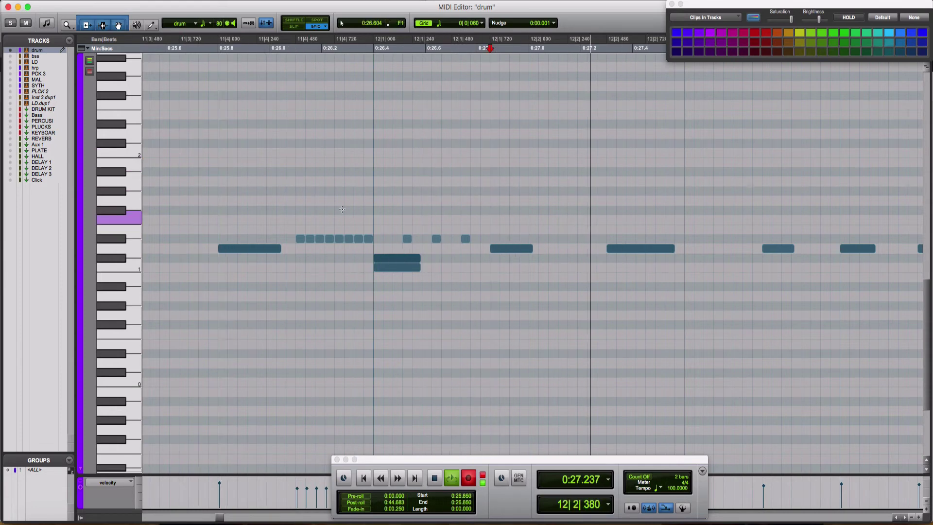
pyautogui.click(210, 206)
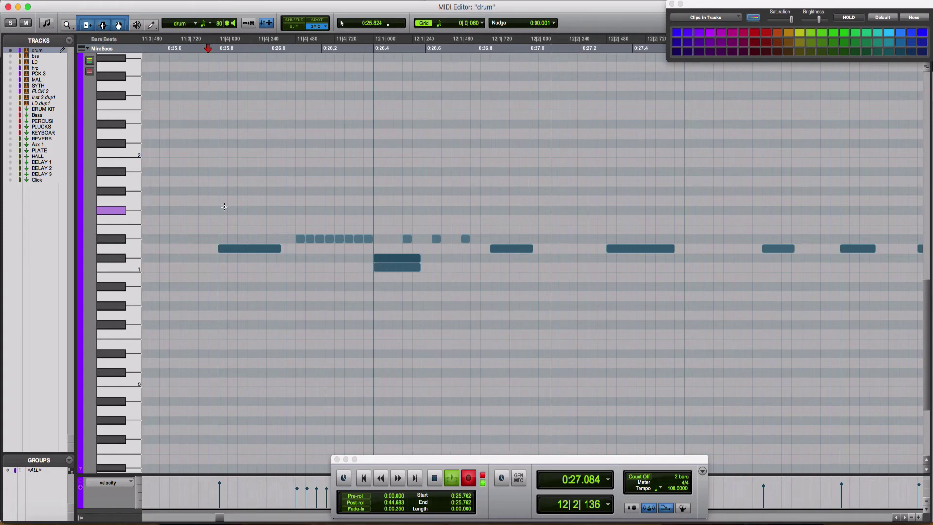
pyautogui.press('space')
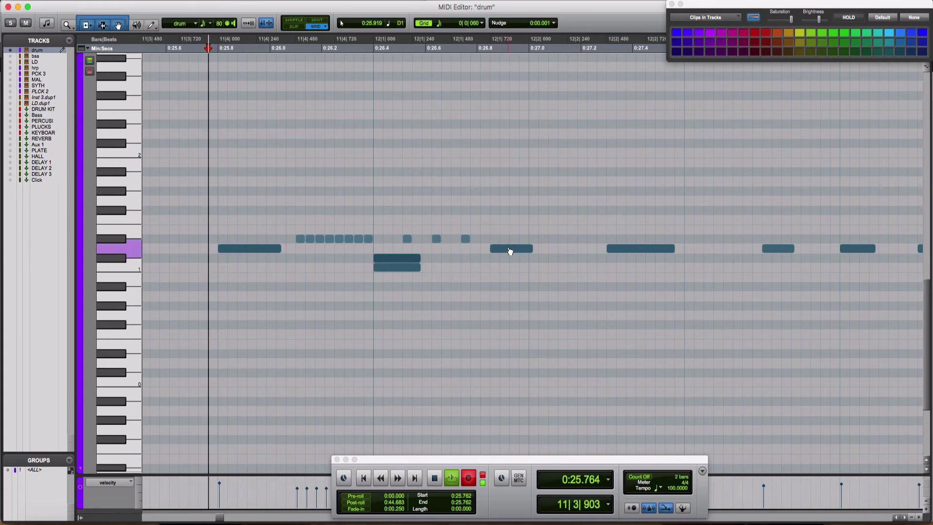
pyautogui.press('space')
pyautogui.click(510, 251)
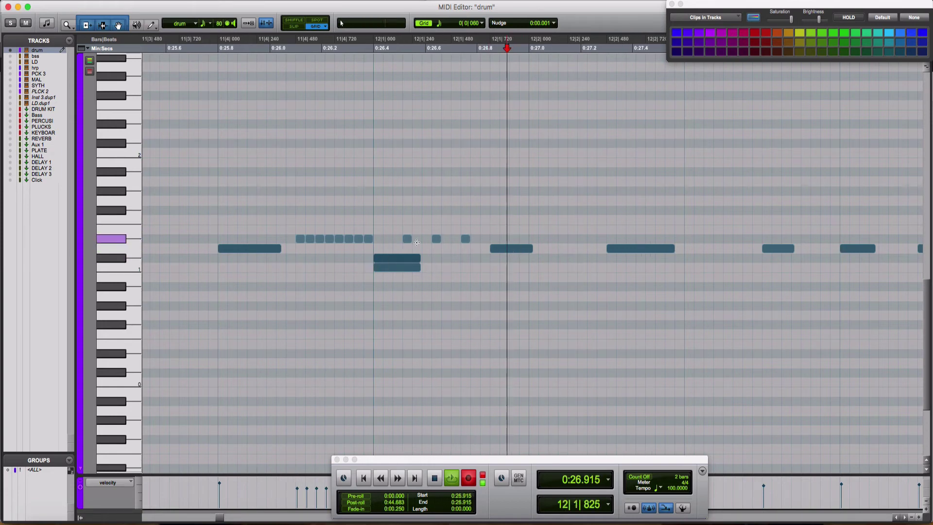
pyautogui.click(216, 203)
pyautogui.press('space')
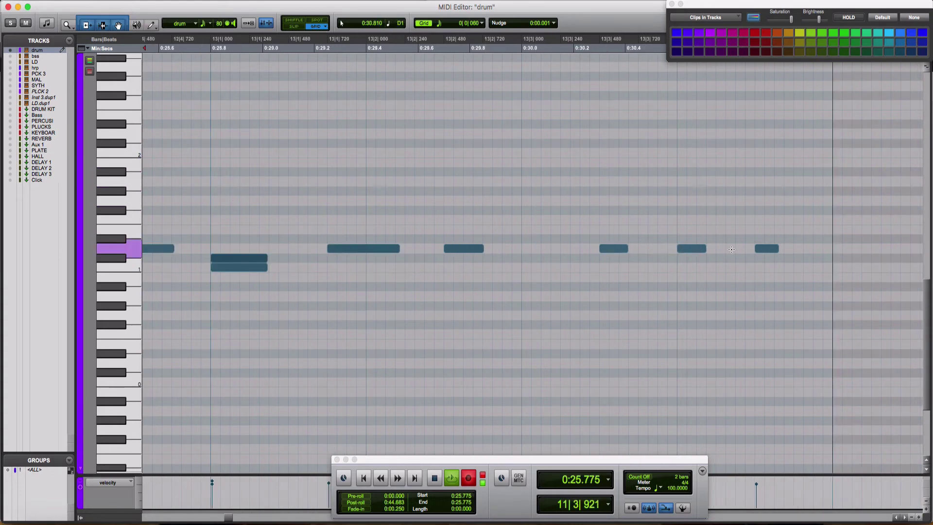
# Step: Play back bar 13 from beat 2 to find where its closing hits need a fill
pyautogui.press('space')
pyautogui.press('space')
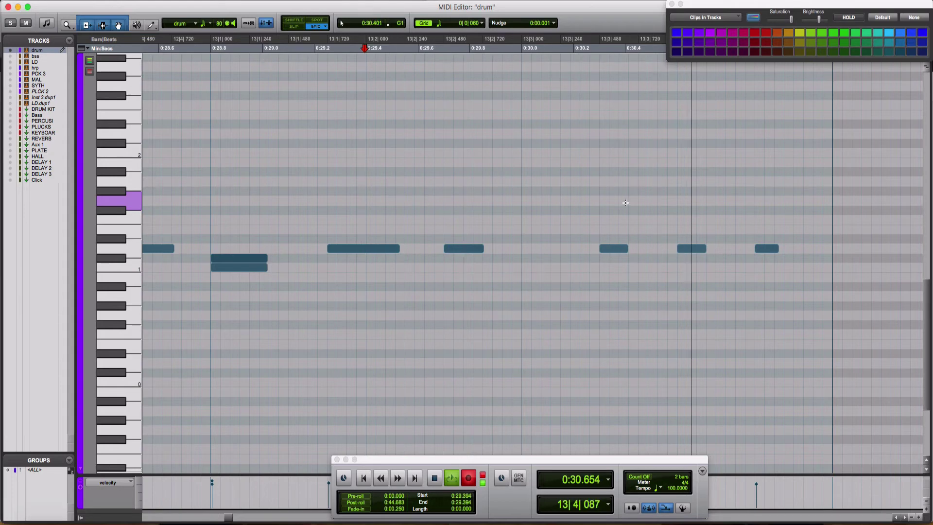
pyautogui.press('space')
pyautogui.press('space')
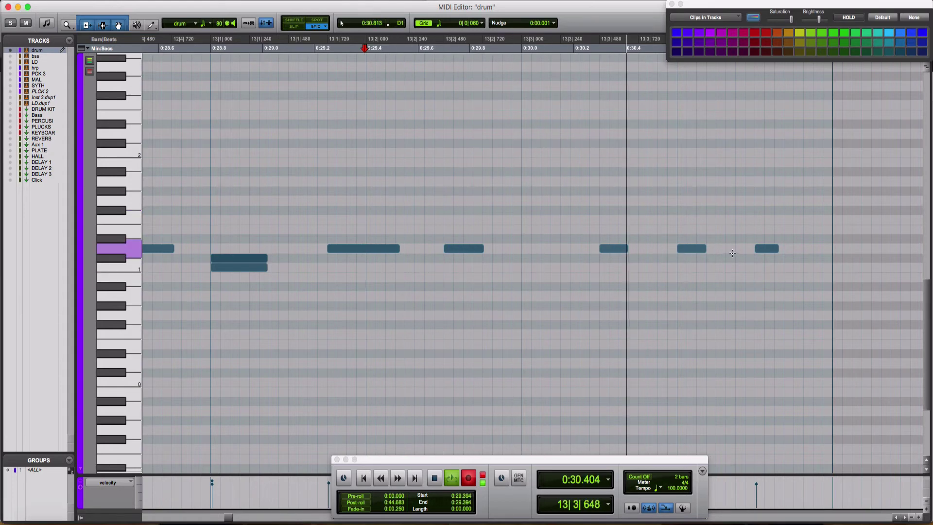
pyautogui.press('space')
pyautogui.press('space')
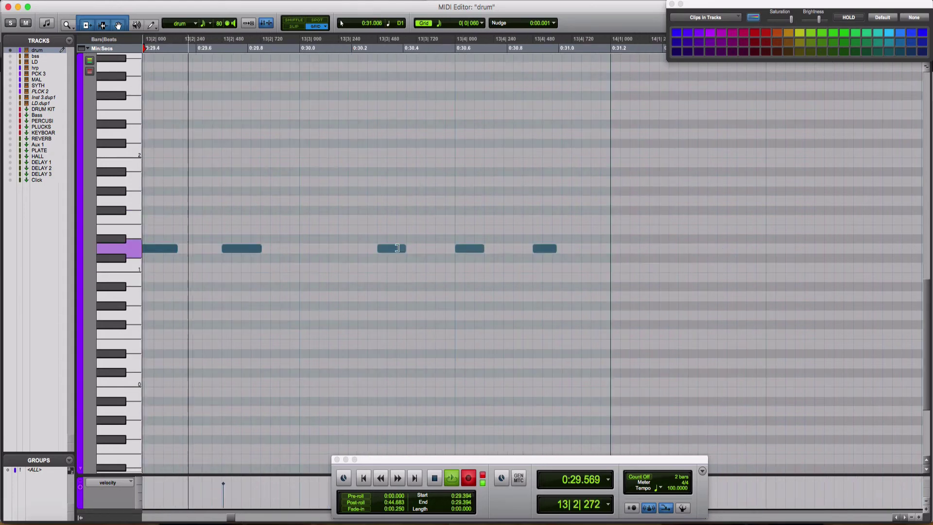
# Step: Add four 1/64 D1 notes from 13|4|240 up to the hit at 13|4|480, and play back from beat 2 of bar 13
pyautogui.press('space')
pyautogui.click(515, 247)
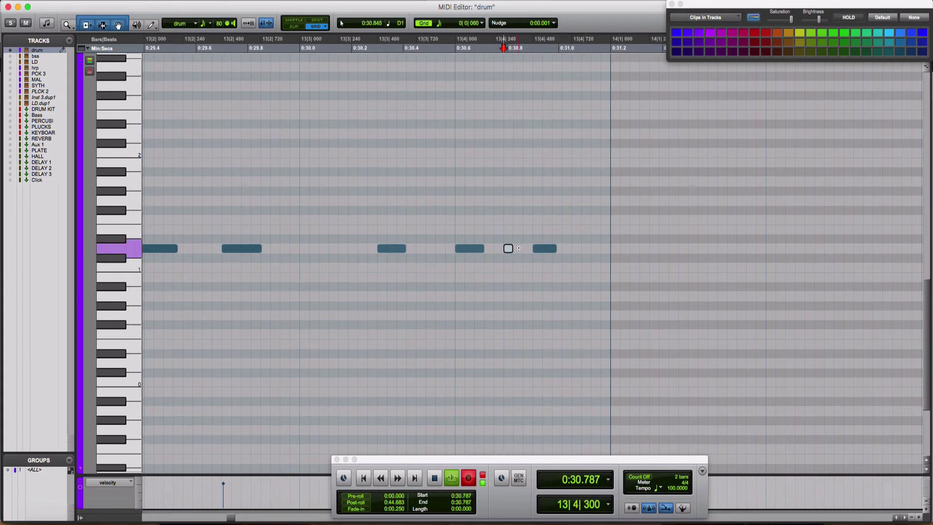
pyautogui.click(175, 187)
pyautogui.press('space')
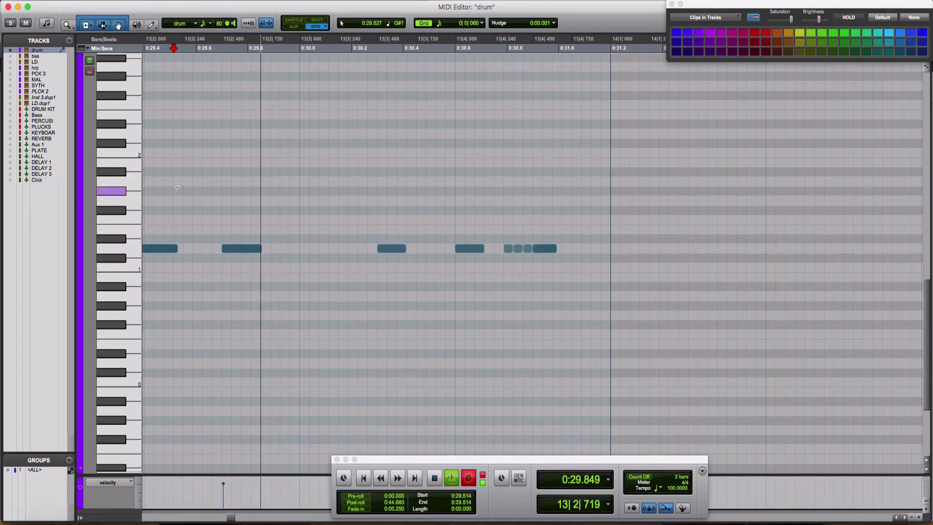
pyautogui.click(497, 248)
pyautogui.click(208, 226)
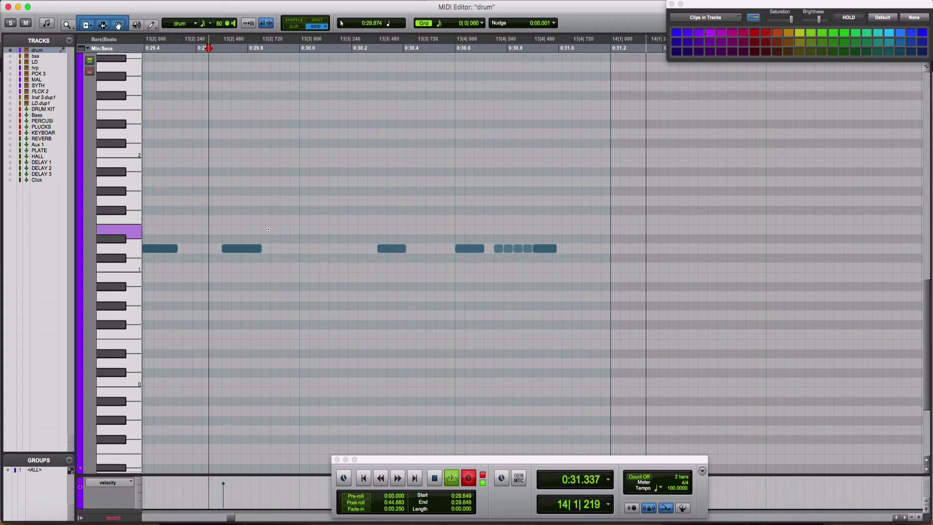
# Step: Copy the D1 hit at 13|4|480 to 13|4|660 and 13|4|840, and play back the end of bar 13
pyautogui.click(549, 251)
pyautogui.click(407, 233)
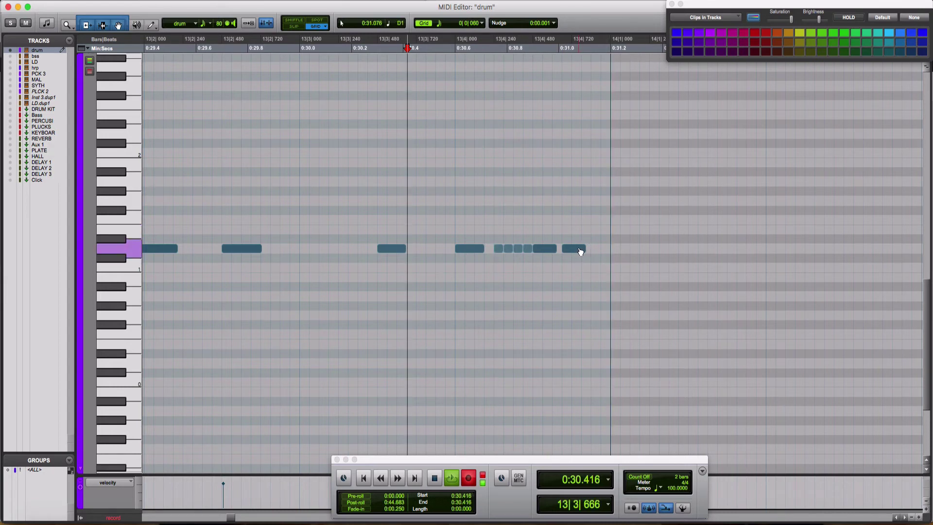
pyautogui.moveTo(578, 248); pyautogui.dragTo(608, 249)
pyautogui.click(302, 190)
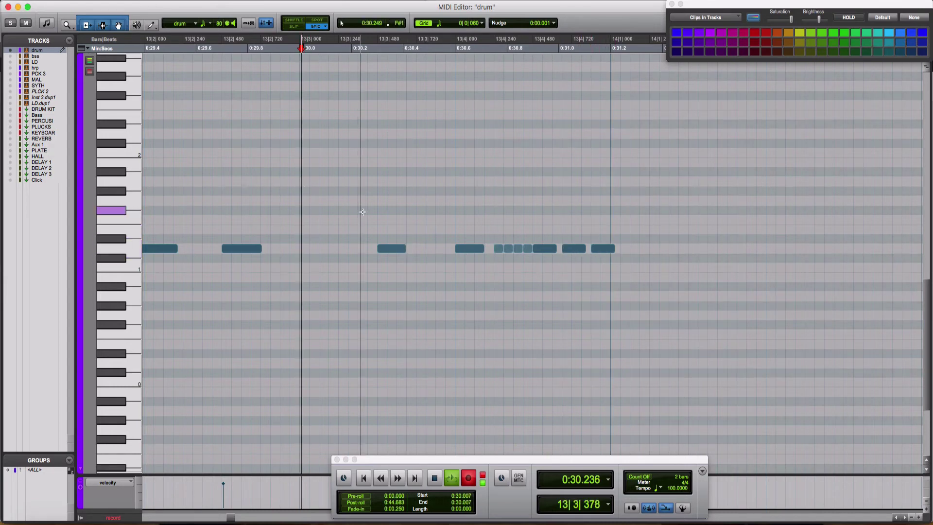
pyautogui.click(149, 209)
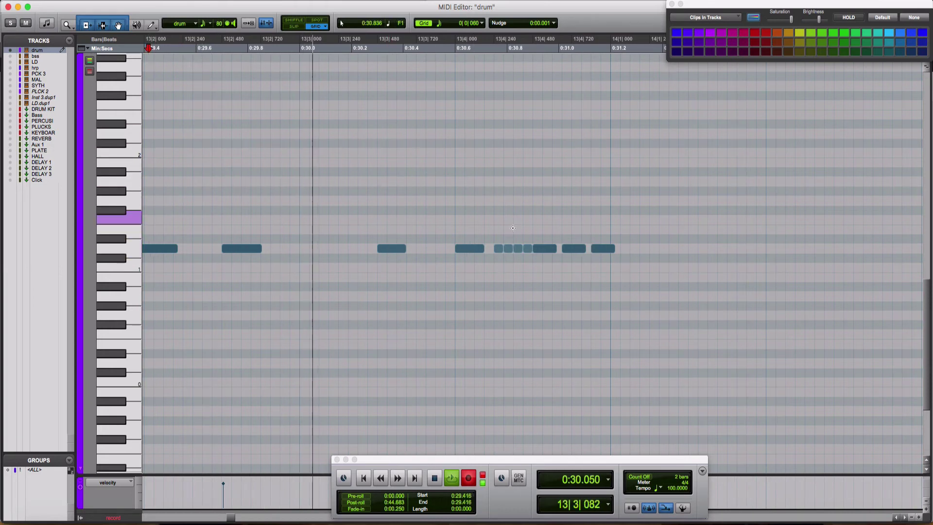
# Step: Shorten the D1 hits at 13|4|000 and 13|4|480 and the two copies to 120 ticks, placing the copies at 13|4|600 and 13|4|720
pyautogui.click(318, 210)
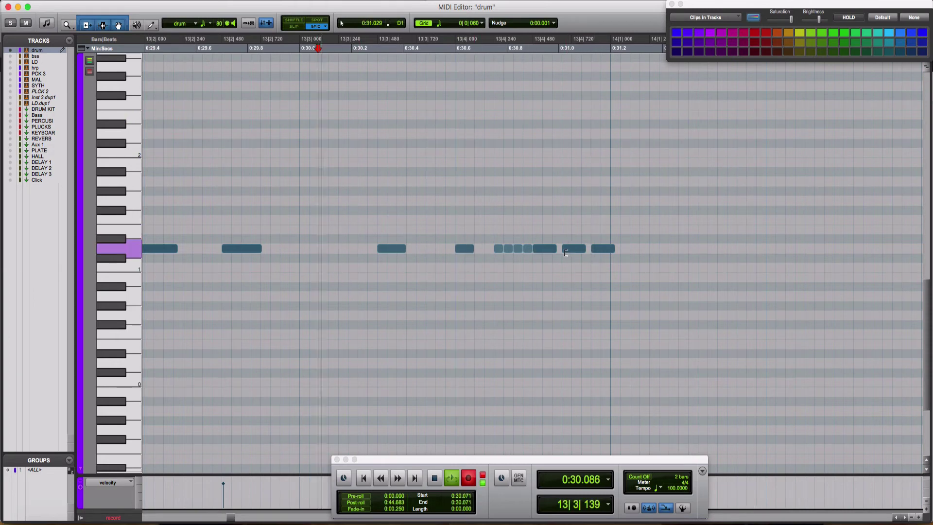
pyautogui.click(544, 248)
pyautogui.moveTo(572, 249)
pyautogui.mouseDown()
pyautogui.moveTo(564, 251)
pyautogui.moveTo(575, 251)
pyautogui.mouseUp()
pyautogui.press('space')
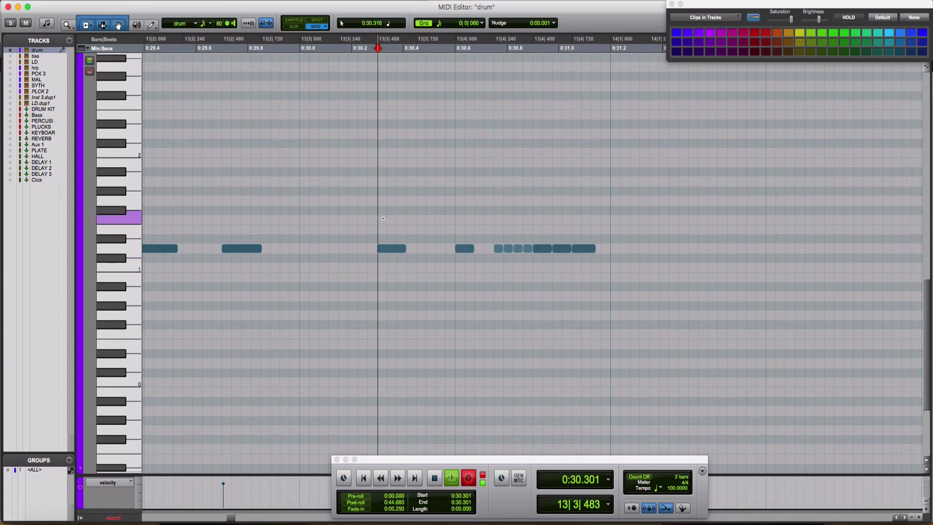
pyautogui.press('space')
pyautogui.click(592, 248)
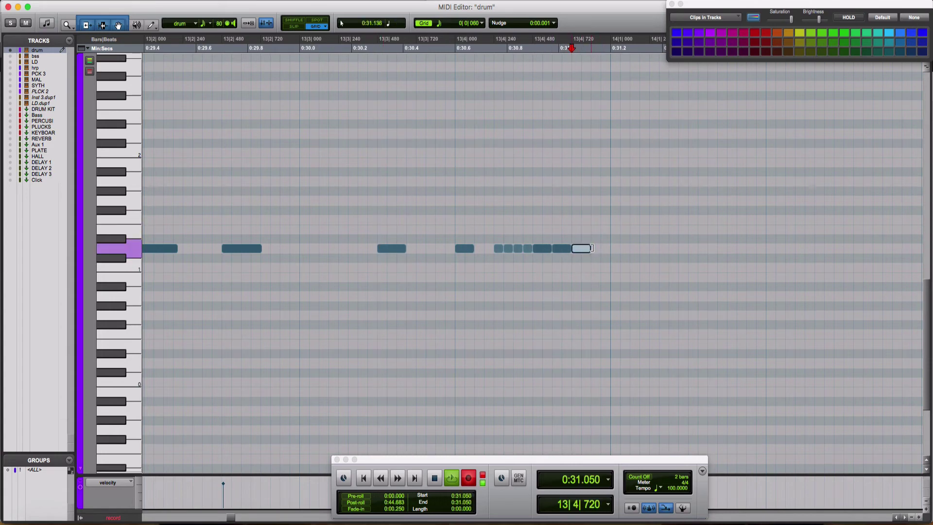
# Step: Add a 120-tick D1 hit at 13|4|840 and play back the end of bar 13 from beat 2
pyautogui.moveTo(600, 251); pyautogui.dragTo(610, 251)
pyautogui.click(320, 203)
pyautogui.press('space')
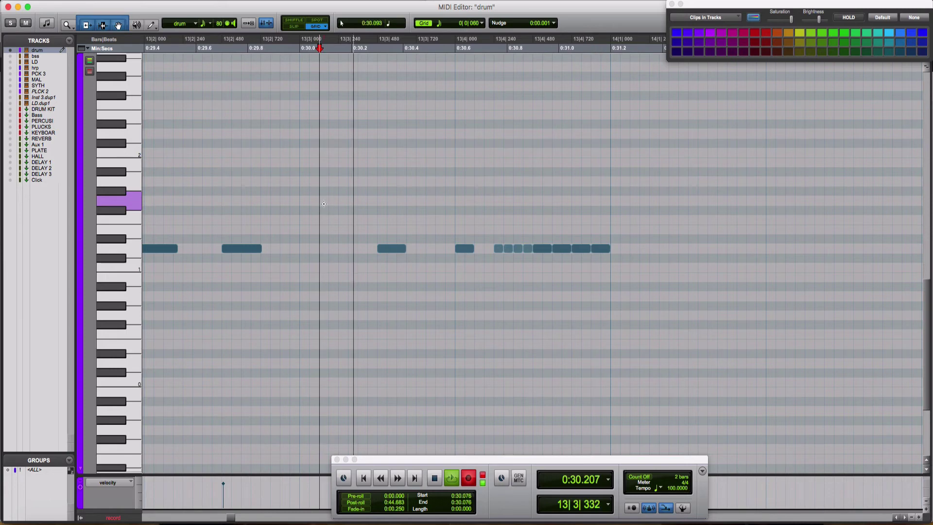
pyautogui.click(211, 198)
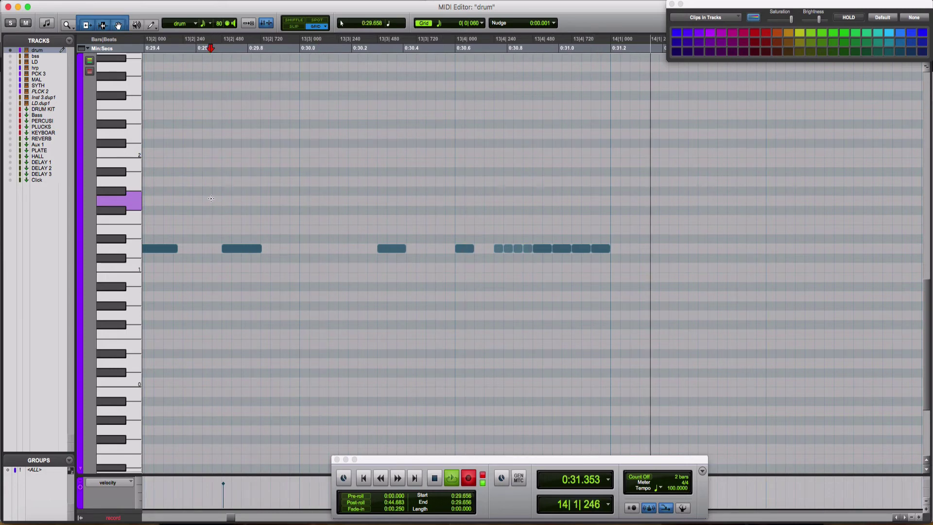
pyautogui.press('space')
pyautogui.press('space')
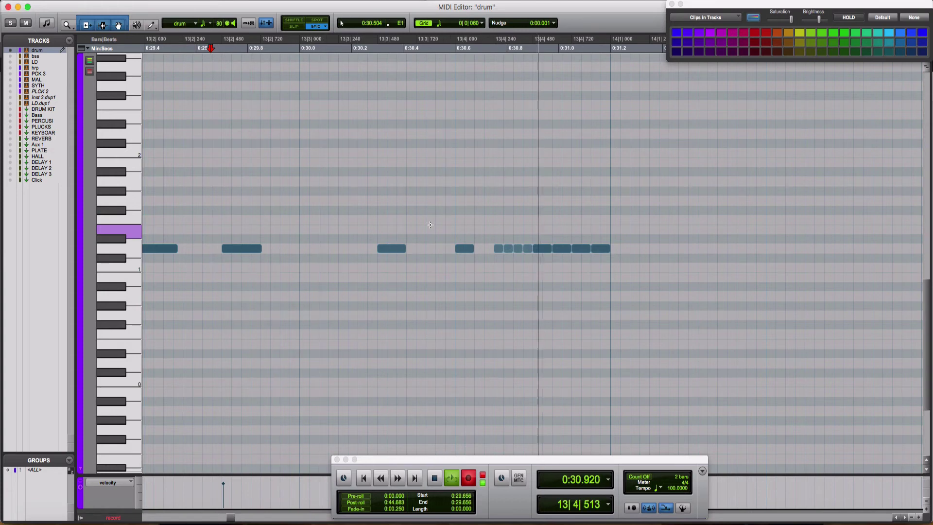
pyautogui.press('space')
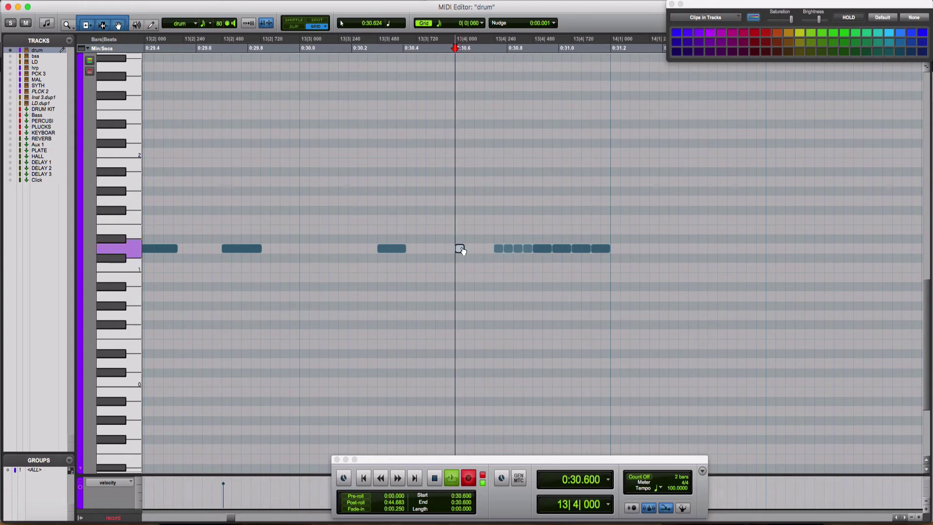
# Step: Replace the D1 hit at 13|4|000 with four 1/64 notes up to 13|4|240, play it back and close the MIDI Editor
pyautogui.moveTo(492, 248); pyautogui.dragTo(521, 249)
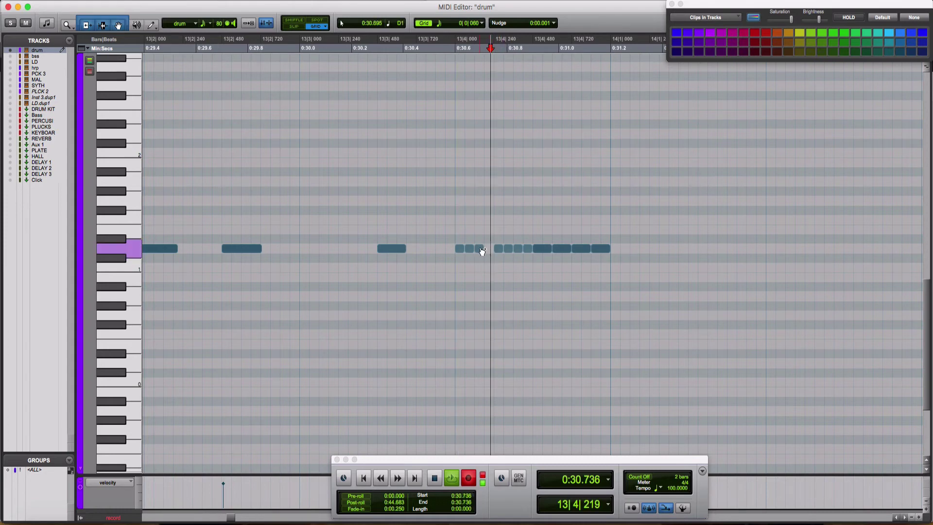
pyautogui.click(221, 203)
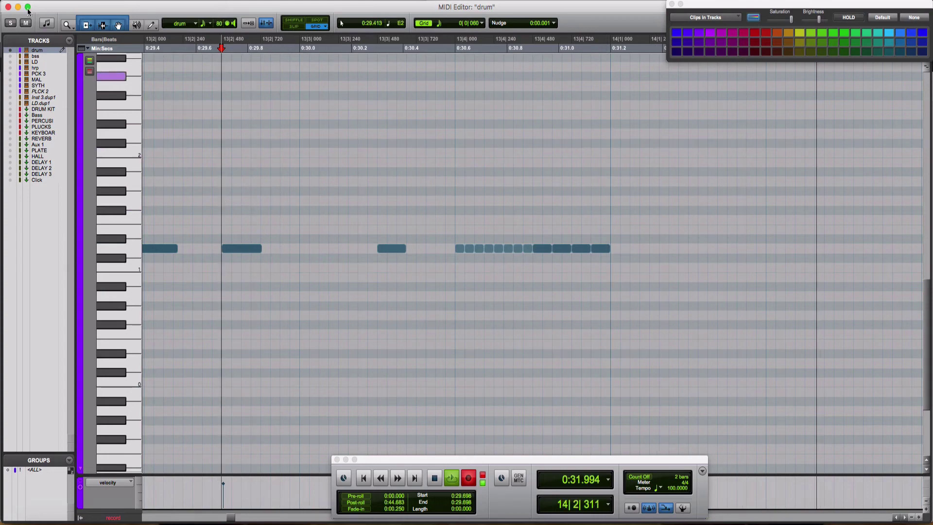
pyautogui.press('super+w')
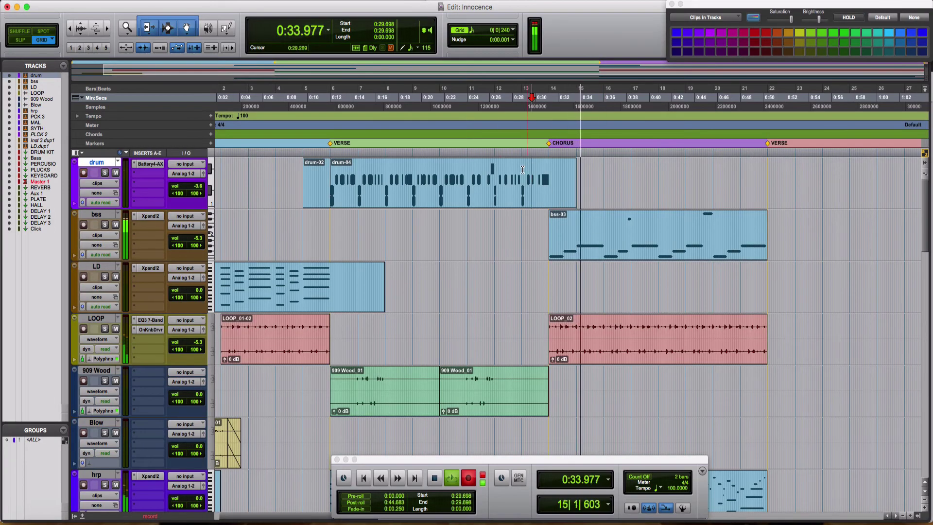
# Step: Record the chorus drum pattern on the drum track, starting from 0:29.698 in bar 13 and running into bar 22
pyautogui.press('space')
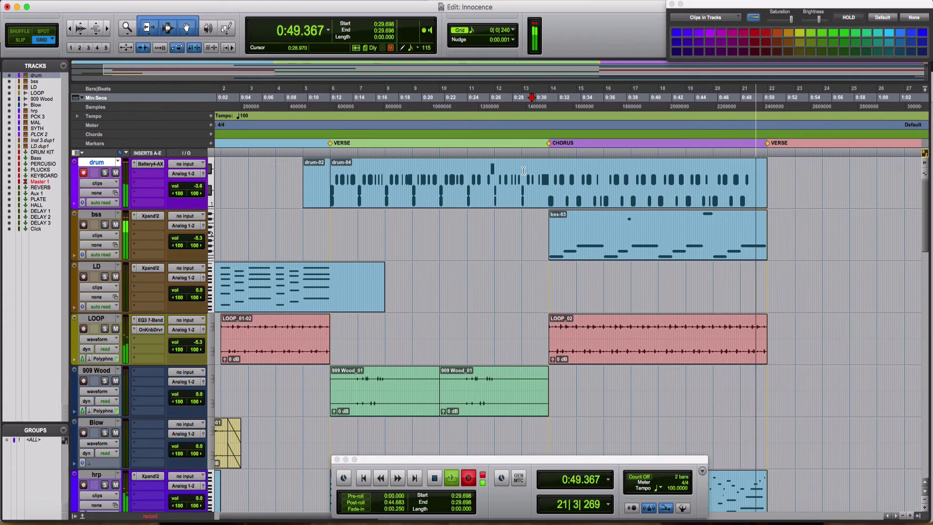
pyautogui.press('space')
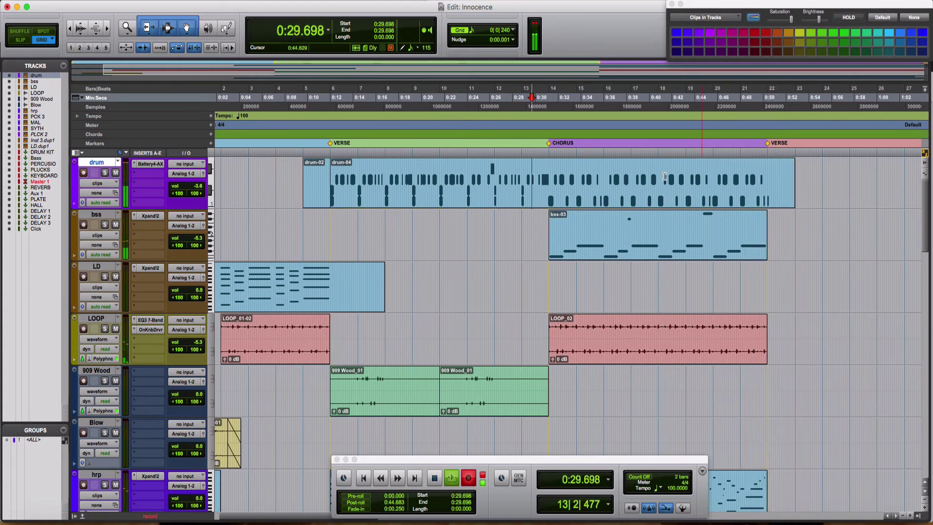
pyautogui.press('space')
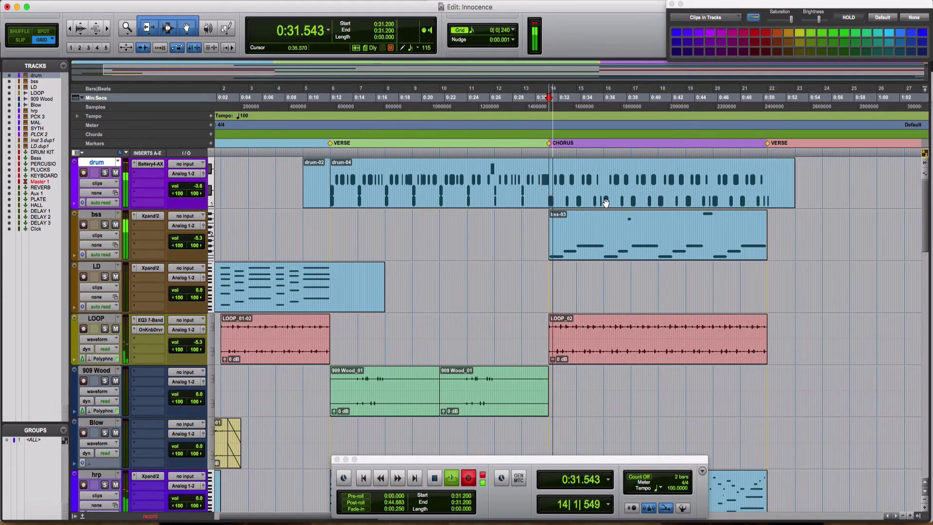
# Step: Split the drum clip at the CHORUS marker at bar 14 and quantize the notes of the chorus clip
pyautogui.click(549, 172)
pyautogui.press('super+e')
pyautogui.click(607, 197)
pyautogui.hotkey('alt', '0')
pyautogui.press('Return')
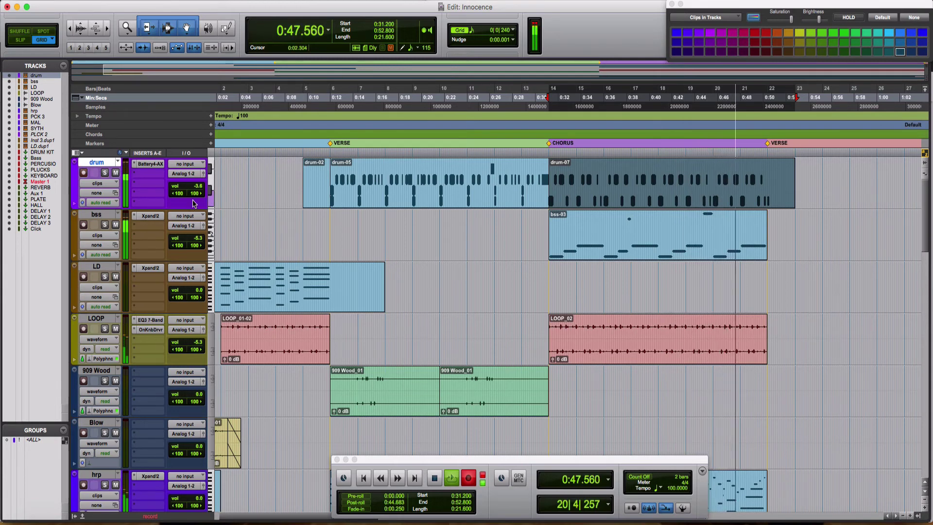
# Step: Lower the bss track's volume to -8.7, stop playback and select the verse drum clip starting at bar 6
pyautogui.moveTo(176, 240); pyautogui.dragTo(176, 245)
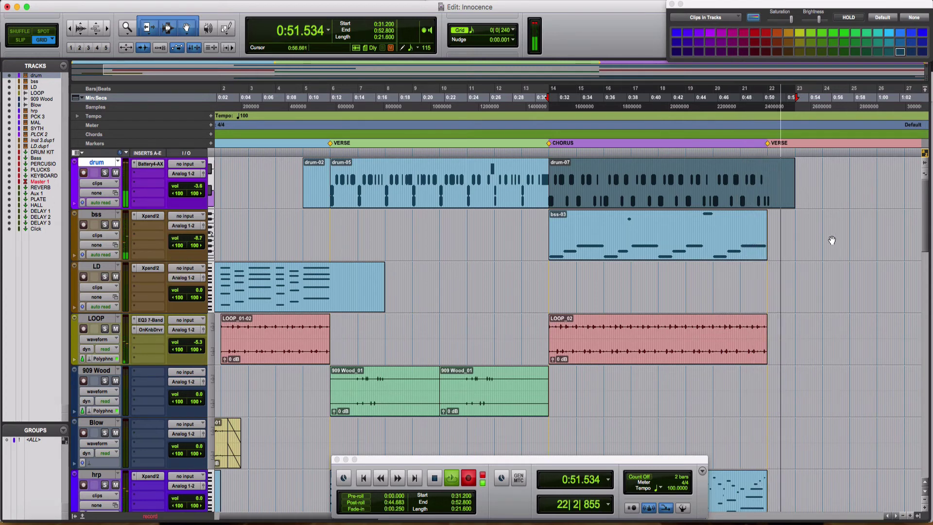
pyautogui.press('space')
pyautogui.click(318, 175)
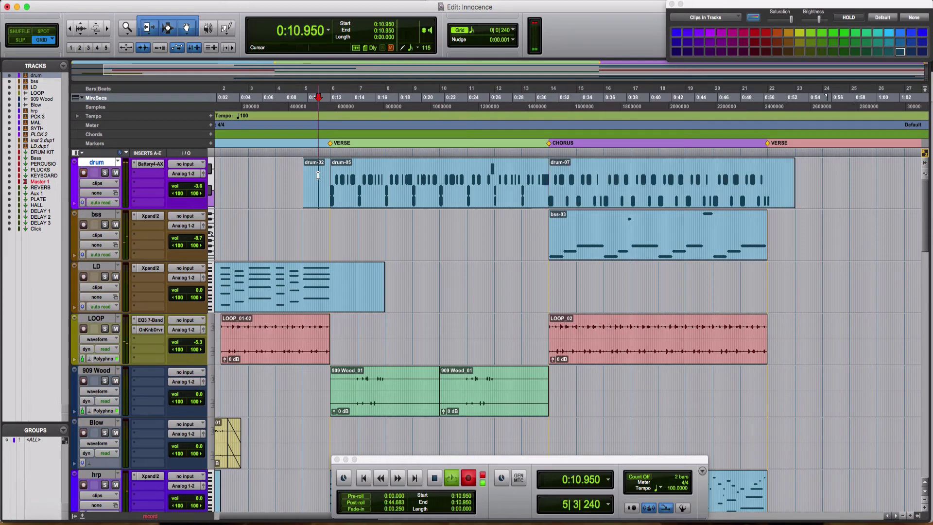
pyautogui.click(387, 190)
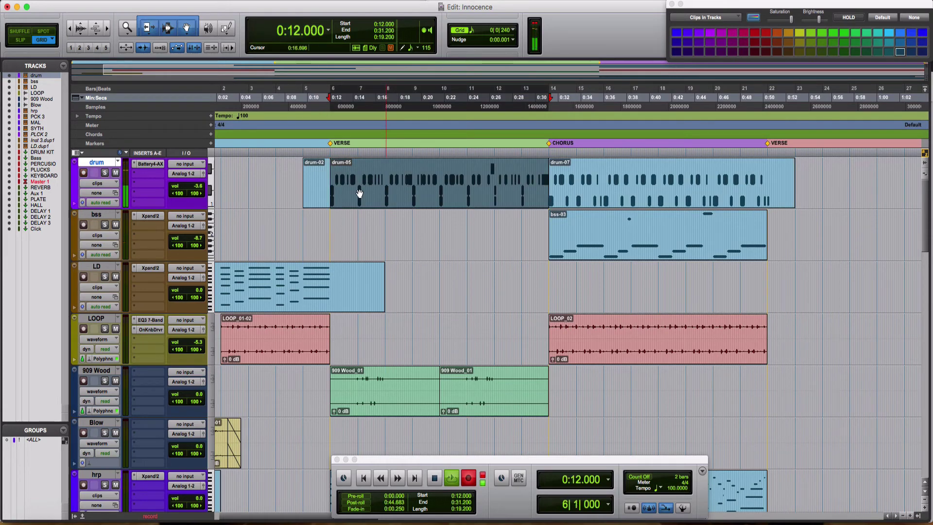
# Step: Audition closed hi-hats on Battery cell A7 from ClosedHH 606X 1 onward, load ClosedHH 808X there and shorten the sample's end
pyautogui.click(150, 163)
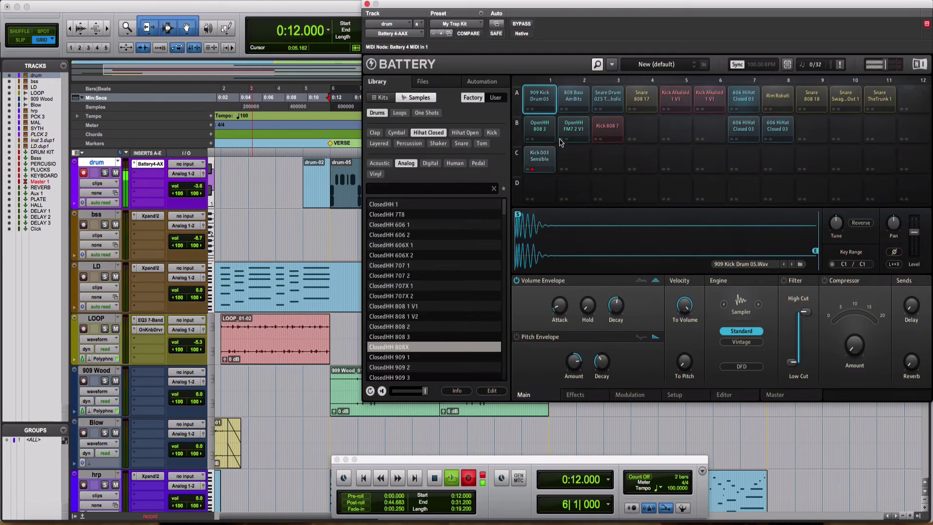
pyautogui.click(743, 102)
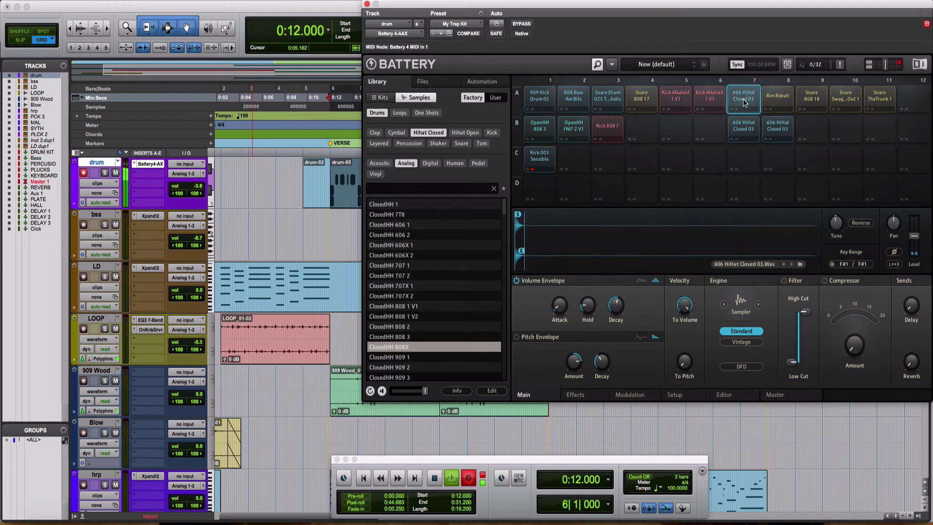
pyautogui.doubleClick(392, 245)
pyautogui.press('Down')
pyautogui.press('Down')
pyautogui.press('Down')
pyautogui.press('Down')
pyautogui.press('Down')
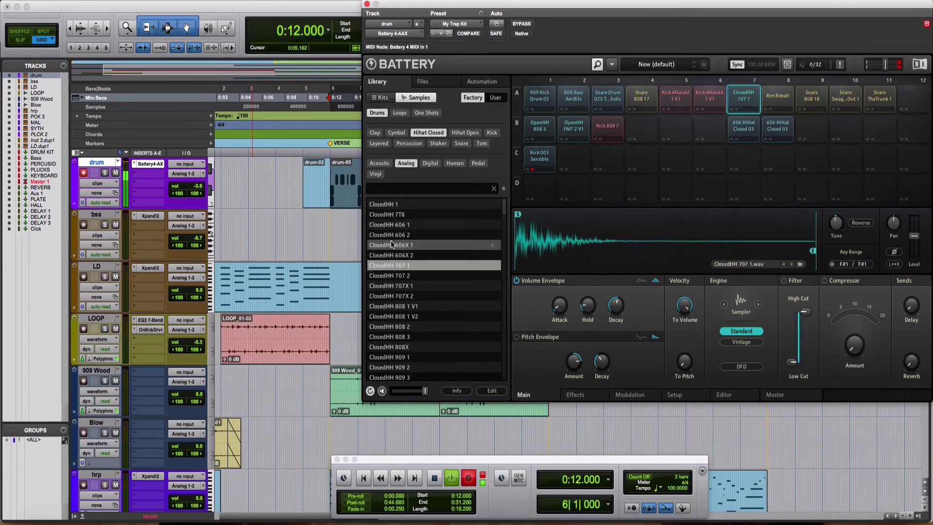
pyautogui.press('Down')
pyautogui.press('Down')
pyautogui.press('Down')
pyautogui.press('Down')
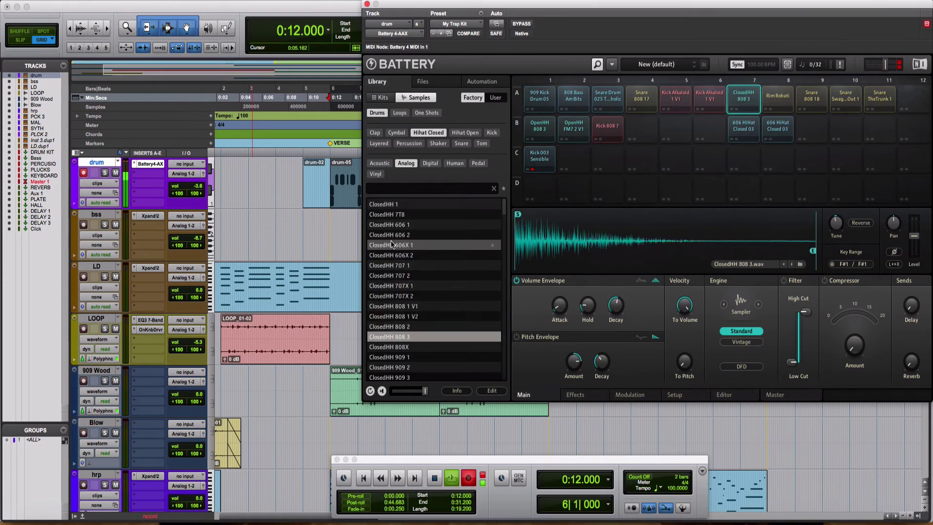
pyautogui.press('Down')
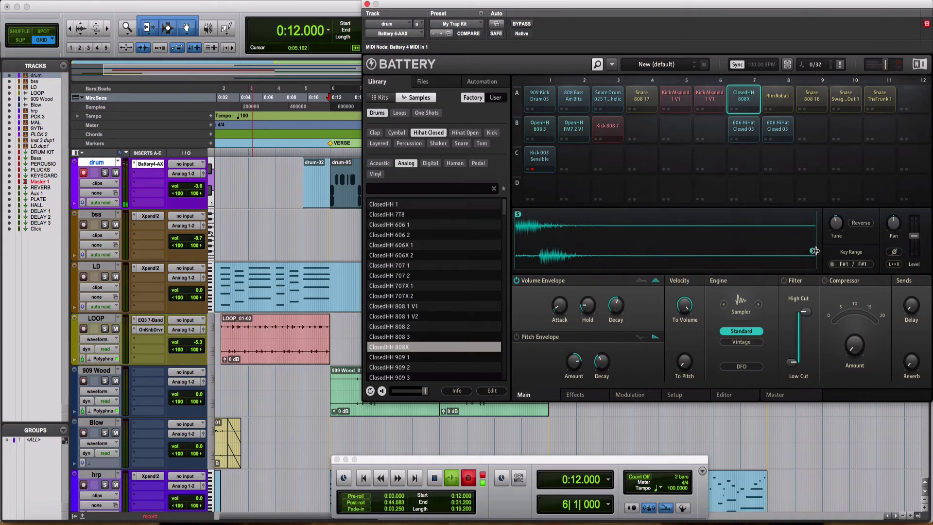
pyautogui.moveTo(813, 251)
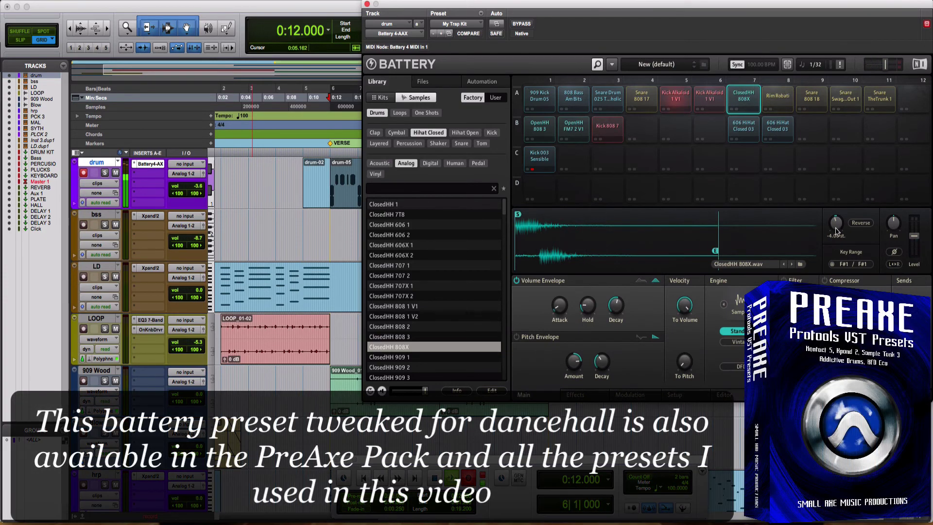
# Step: Close Battery and record closed hi-hat hits over the verse on the drum track, starting from 0:09.450
pyautogui.press('space')
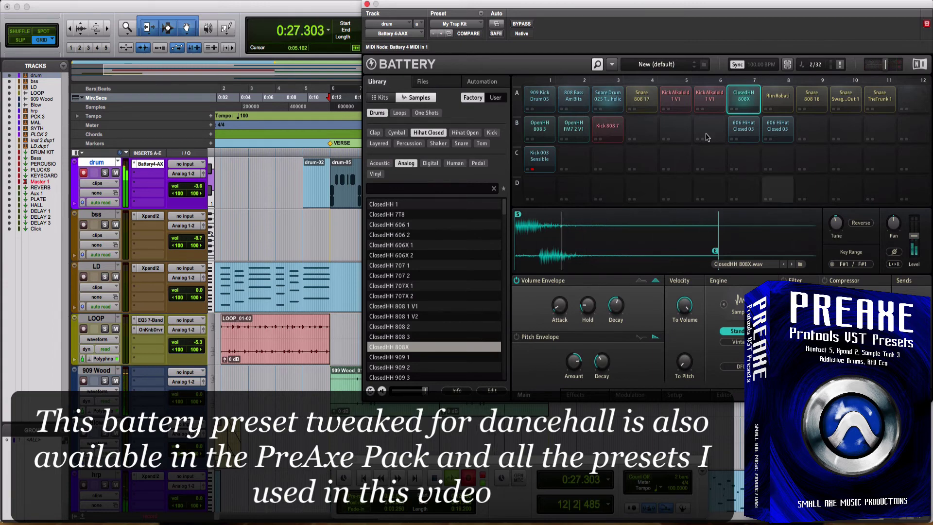
pyautogui.click(367, 4)
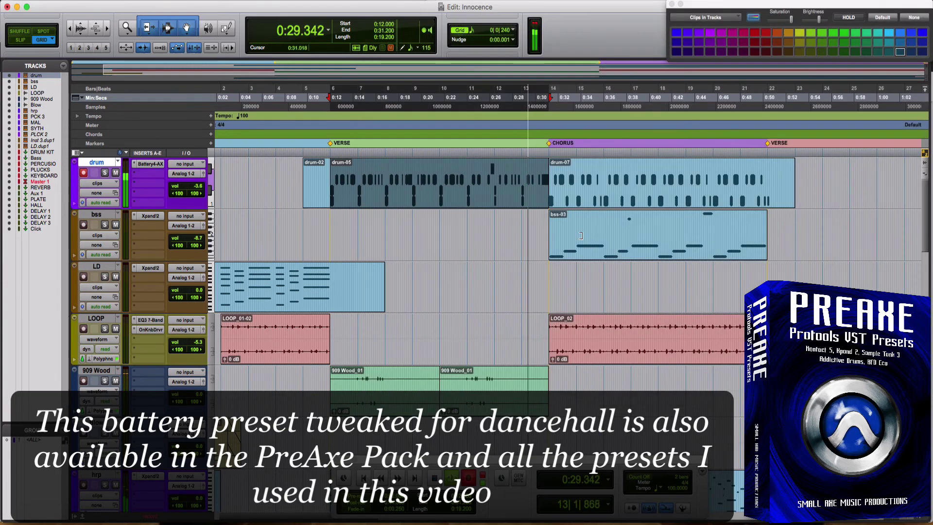
pyautogui.click(327, 224)
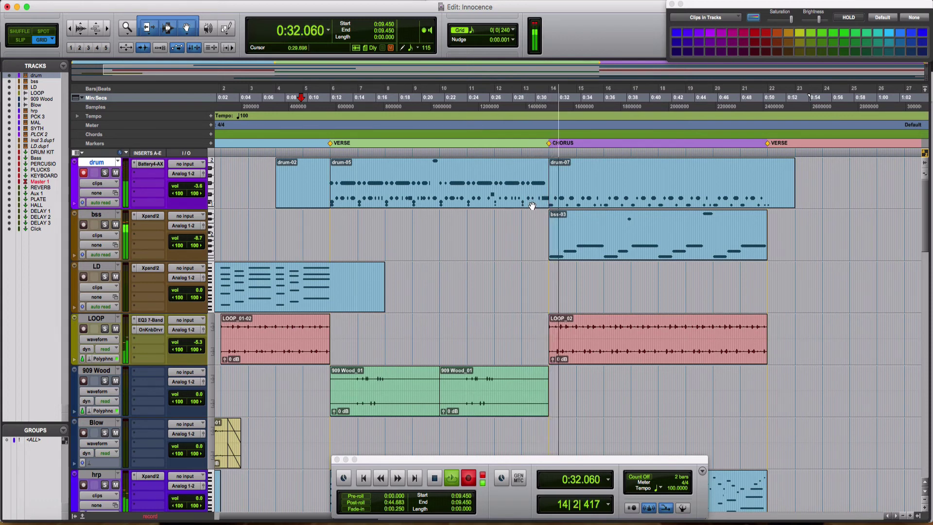
# Step: Record closed hi-hat hits over the chorus on the drum track, starting from 0:29.700, and play back the take
pyautogui.hscroll(2, 530, 176)
pyautogui.click(495, 171)
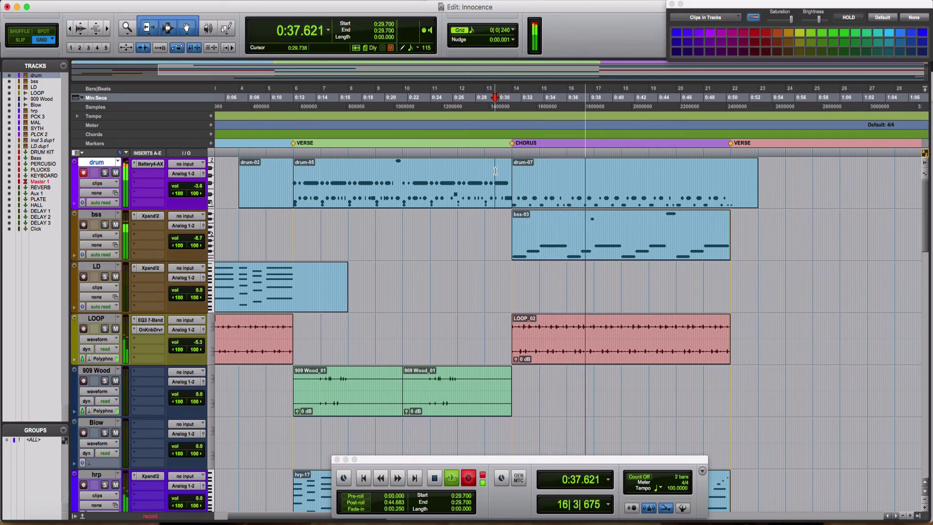
pyautogui.press('space')
pyautogui.press('space')
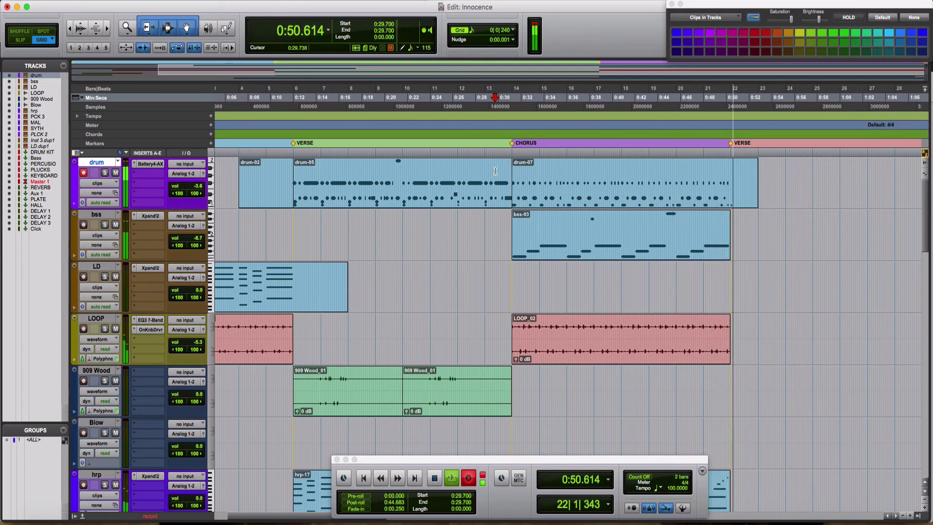
pyautogui.press('space')
pyautogui.press('space')
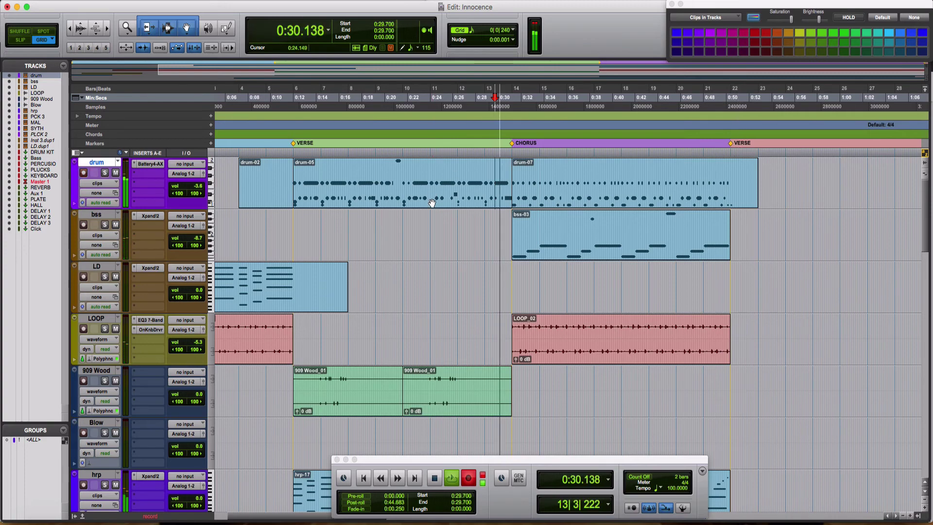
# Step: Select the pickup, verse and chorus clips on the drum track together and quantize their notes
pyautogui.click(464, 196)
pyautogui.click(262, 195)
pyautogui.keyDown('shift'); pyautogui.click(593, 199); pyautogui.keyUp('shift')
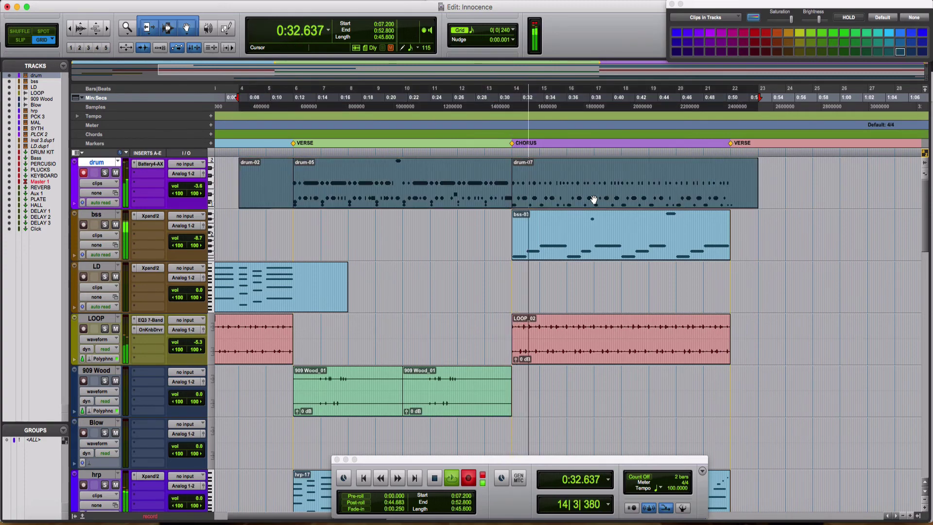
pyautogui.hotkey('alt', '0')
pyautogui.press('Return')
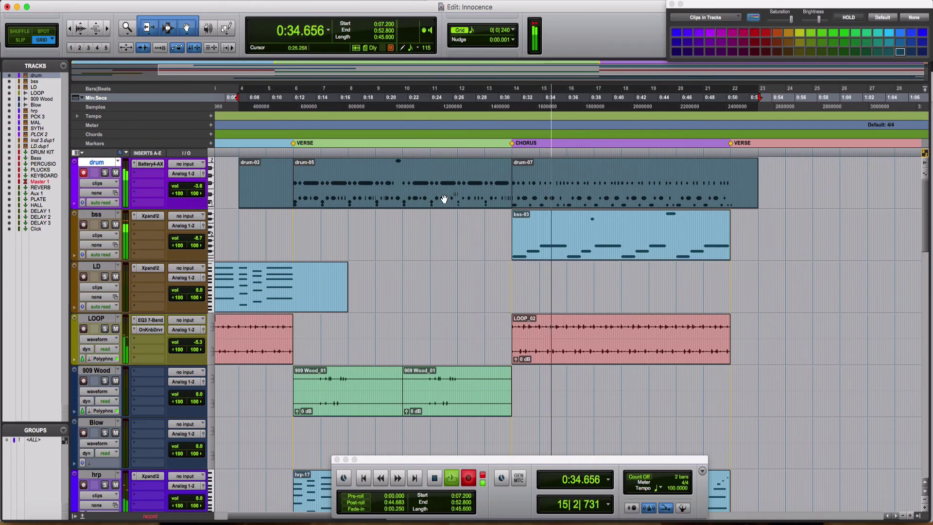
# Step: Play the verse drum clip from bar 6, open it in the MIDI Editor and play back from beat 4 of bar 8
pyautogui.click(396, 177)
pyautogui.click(411, 206)
pyautogui.press('space')
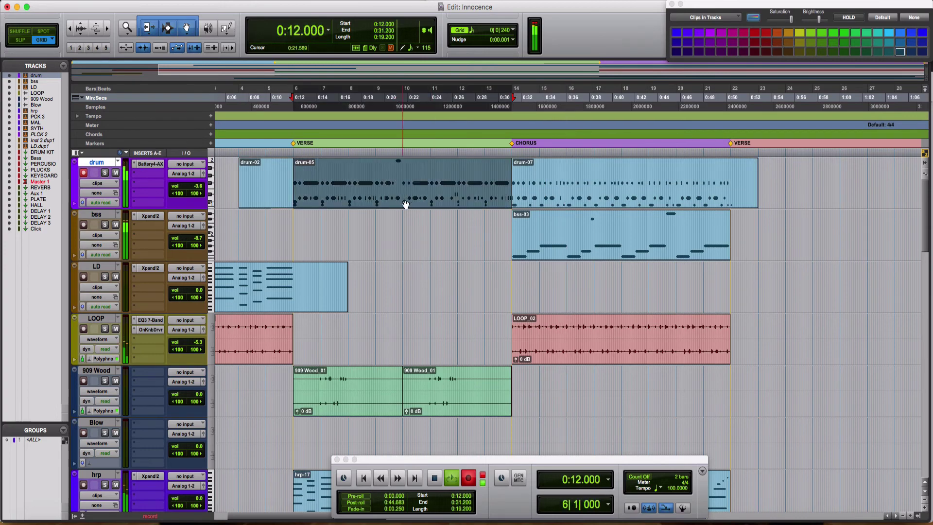
pyautogui.press('space')
pyautogui.doubleClick(411, 206)
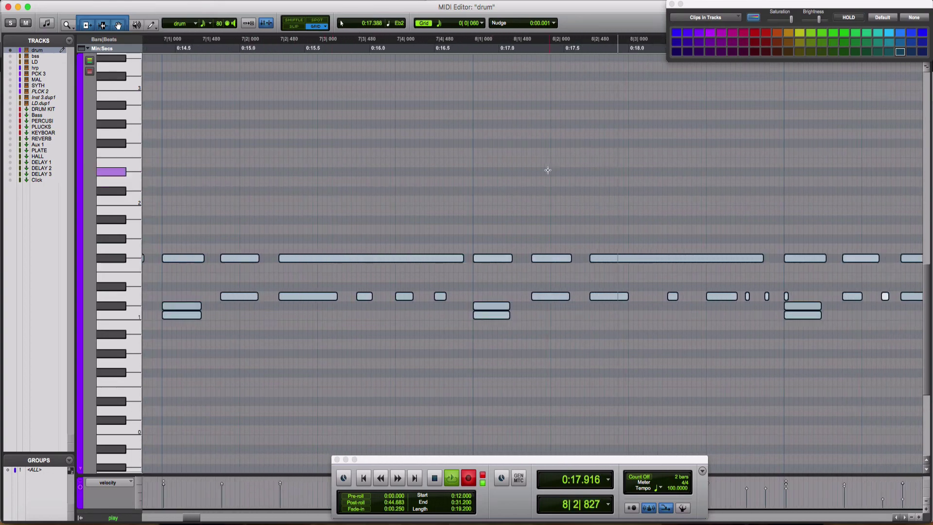
pyautogui.click(534, 155)
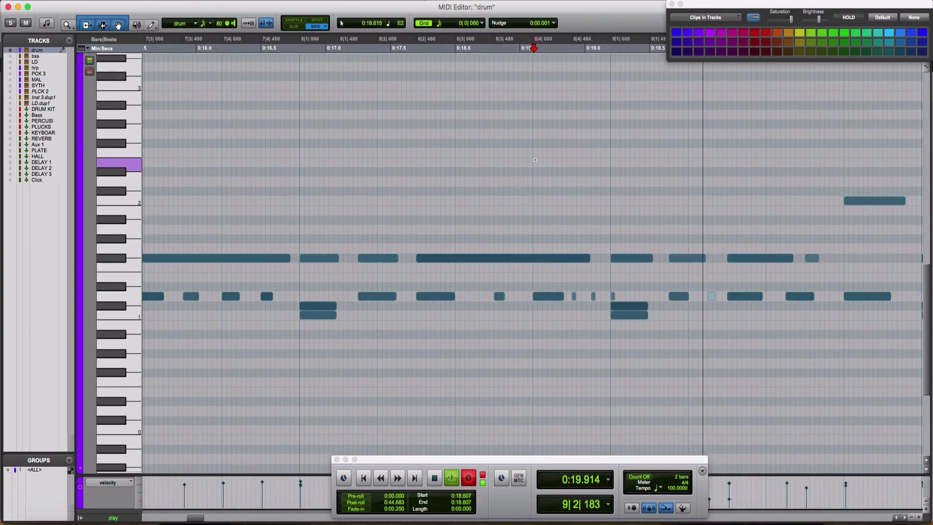
pyautogui.press('space')
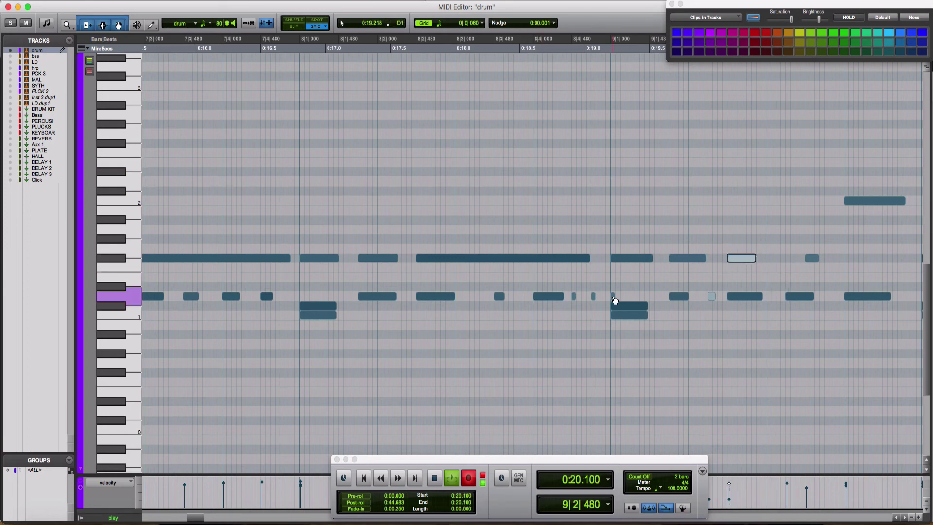
# Step: Shorten the F#1 hi-hat at 9|2|480 to end before 9|3|000 and add four 1/64 F#1 notes from 9|3|000 to 9|3|180
pyautogui.moveTo(753, 266); pyautogui.dragTo(758, 266)
pyautogui.click(768, 258)
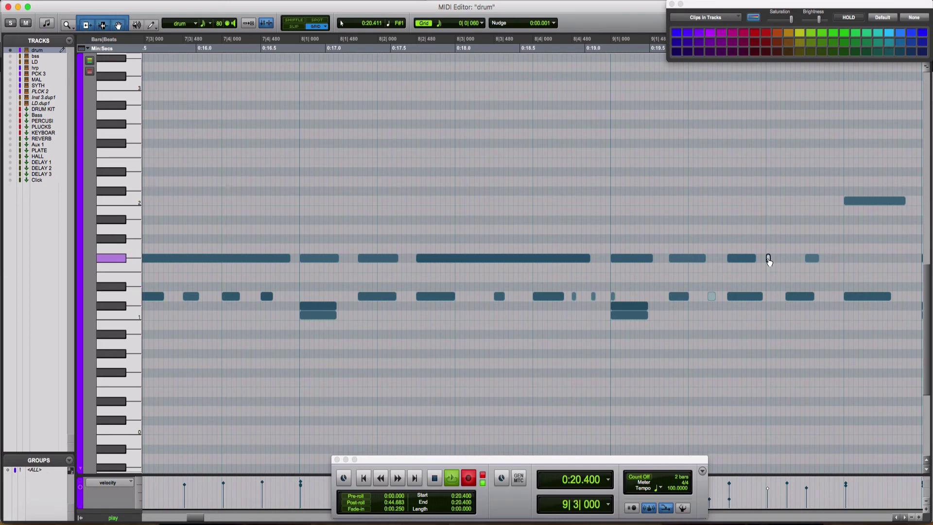
pyautogui.press('super+bracketright')
pyautogui.hscroll(2, 487, 256)
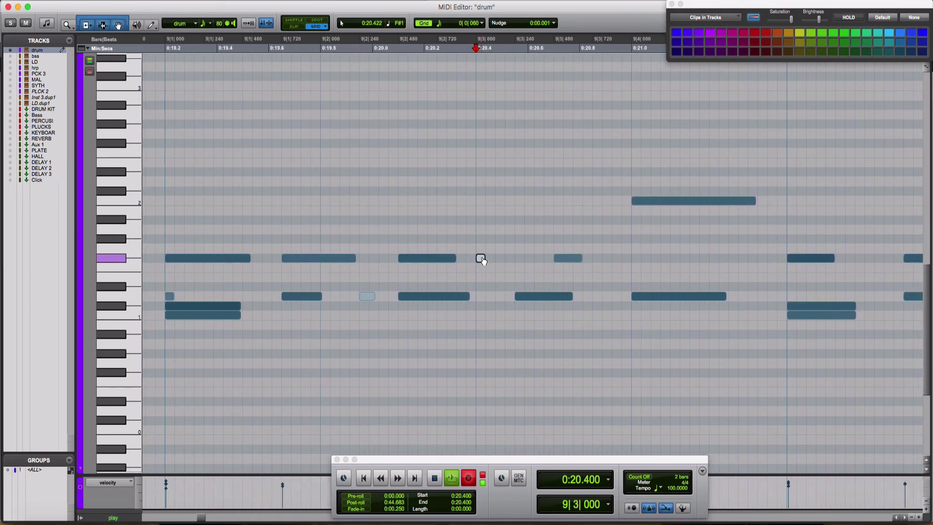
pyautogui.click(505, 258)
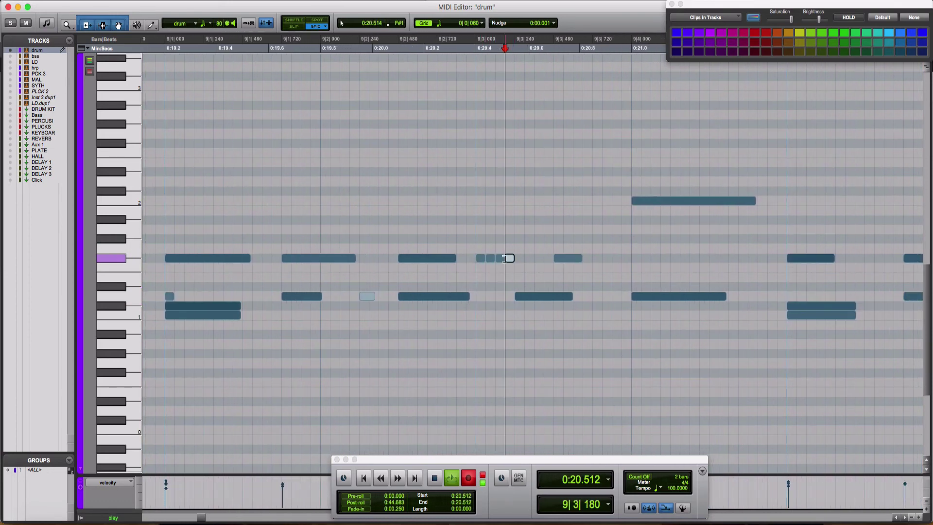
# Step: Extend the F#1 roll with 1/64 notes up to 9|3|480, add four 1/32 notes up to 9|4|000, and play it back
pyautogui.click(538, 258)
pyautogui.click(548, 258)
pyautogui.click(312, 212)
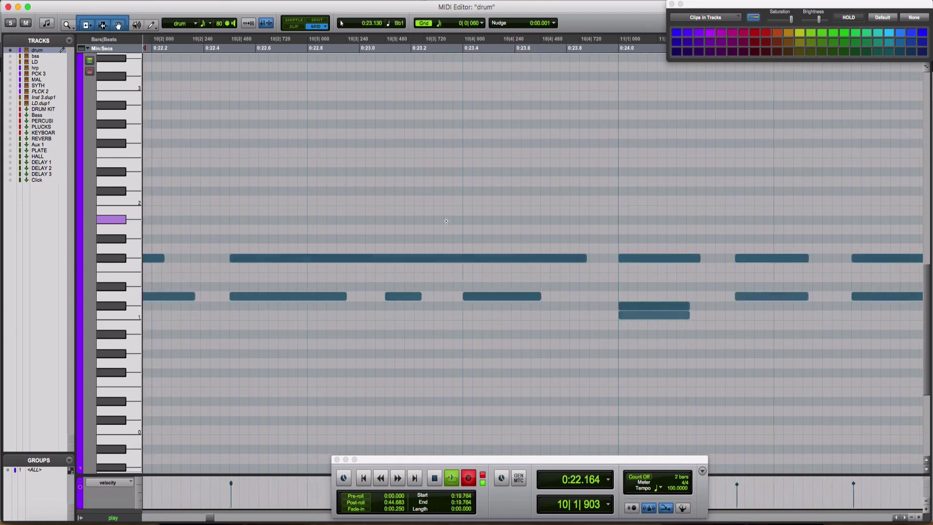
pyautogui.press('space')
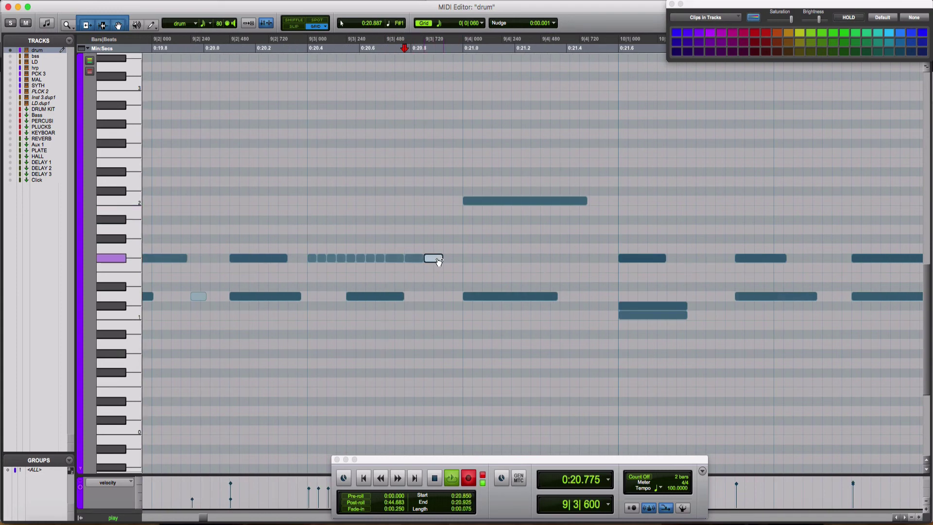
pyautogui.click(158, 218)
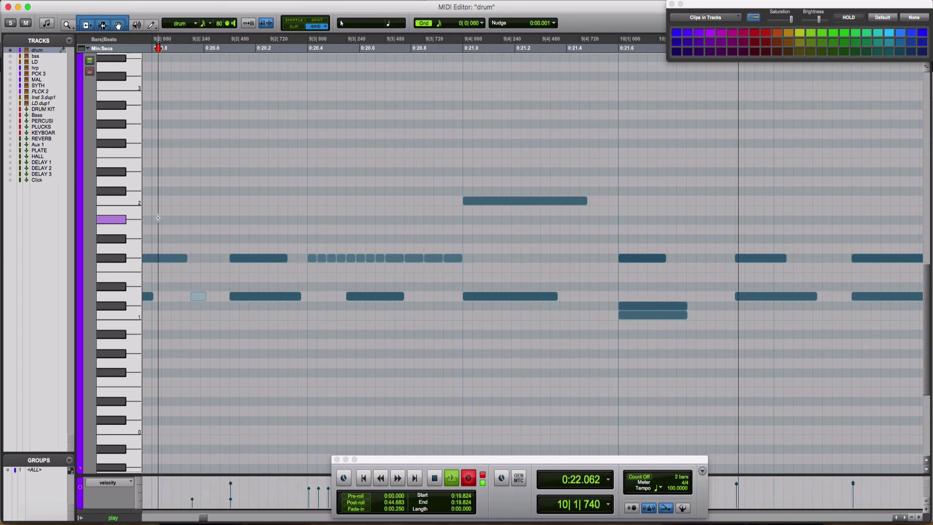
pyautogui.press('space')
pyautogui.press('space')
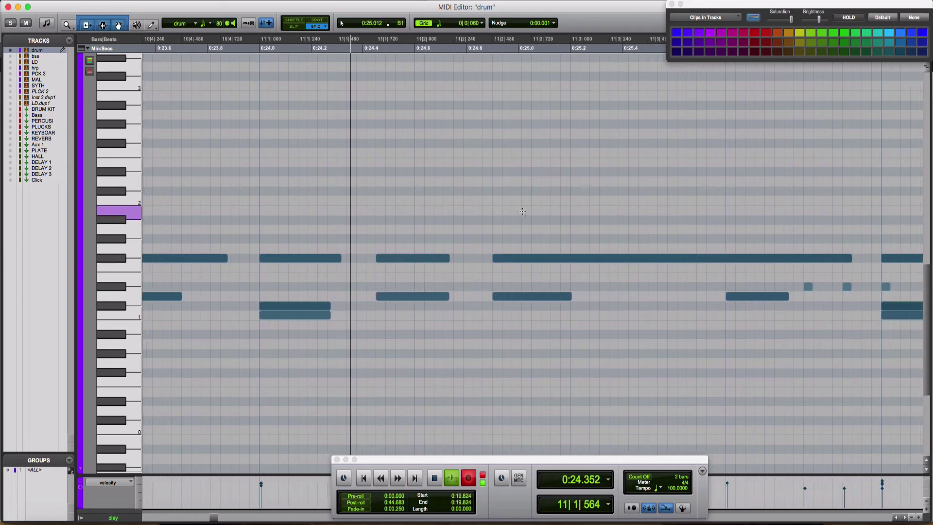
pyautogui.press('space')
# Step: Shorten the F#1 hi-hat at 11|2|480 to end at 0:25.125 and fill beat 3 of bar 11 with 1/32-note triplets on F#1
pyautogui.moveTo(832, 257); pyautogui.dragTo(536, 252)
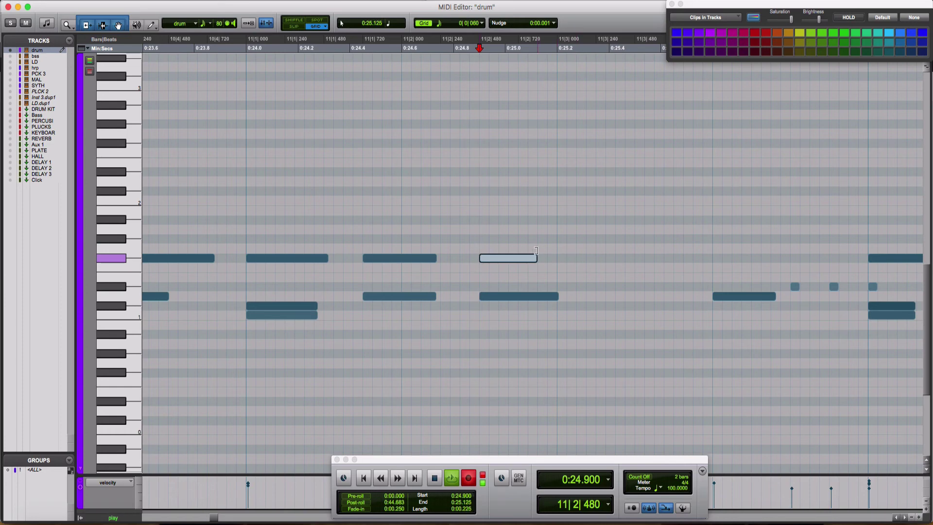
pyautogui.click(560, 257)
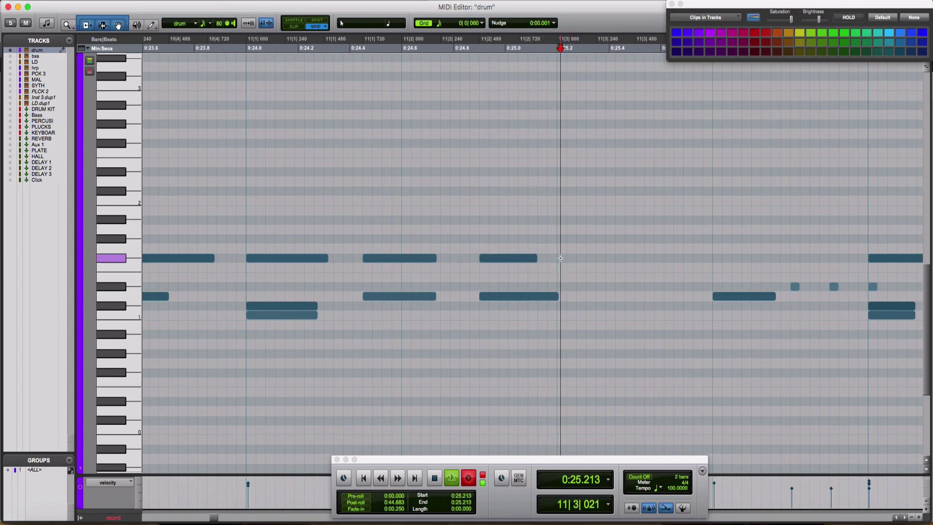
pyautogui.click(439, 23)
pyautogui.click(474, 24)
pyautogui.click(439, 25)
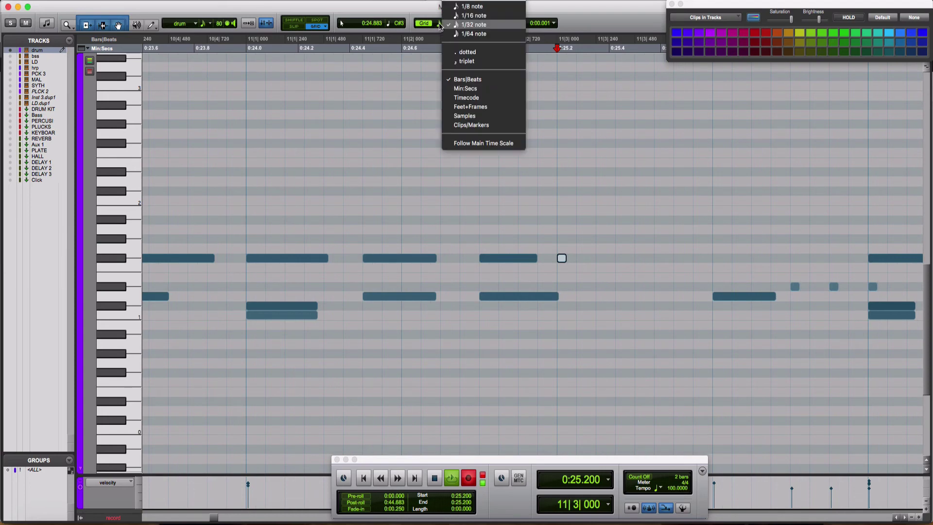
pyautogui.click(467, 61)
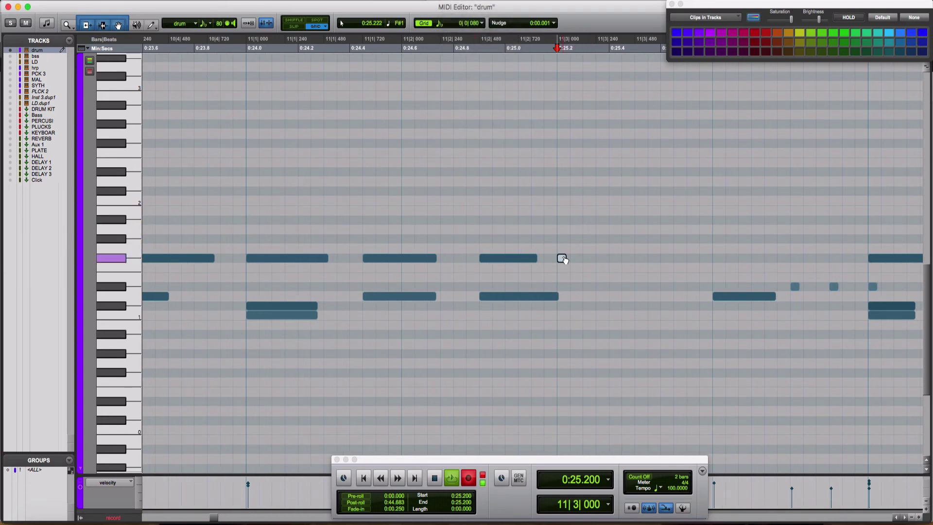
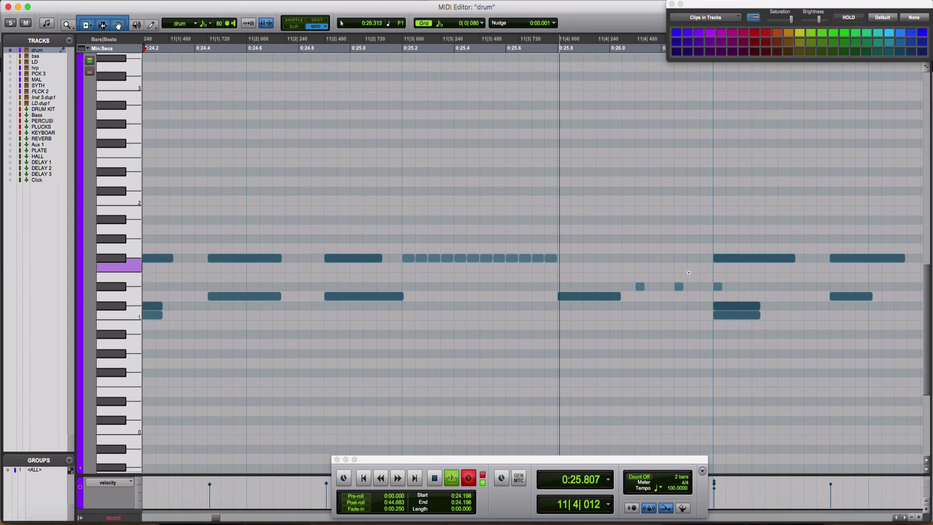
# Step: Copy the three Eb1 hits from 11|4|480 to 12|1|000 onto D1 and delete the first and last originals
pyautogui.moveTo(722, 286); pyautogui.dragTo(639, 298)
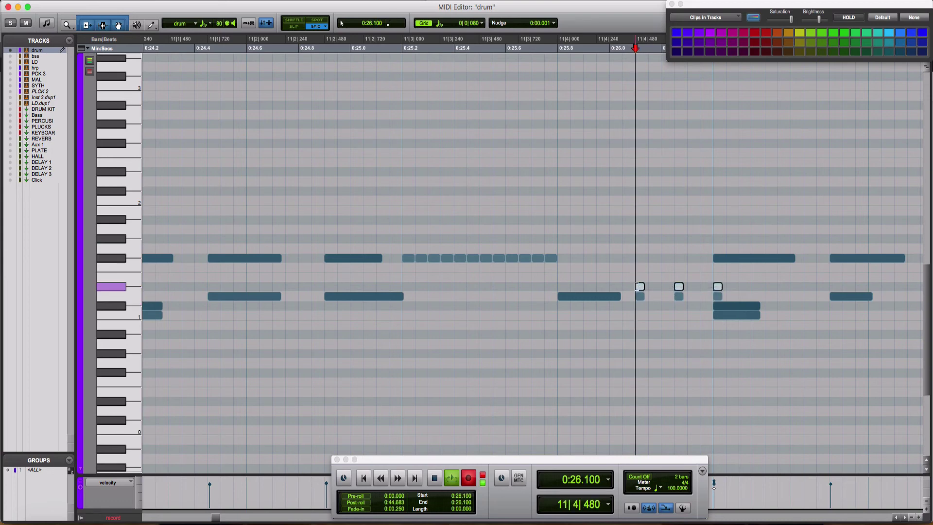
pyautogui.click(426, 210)
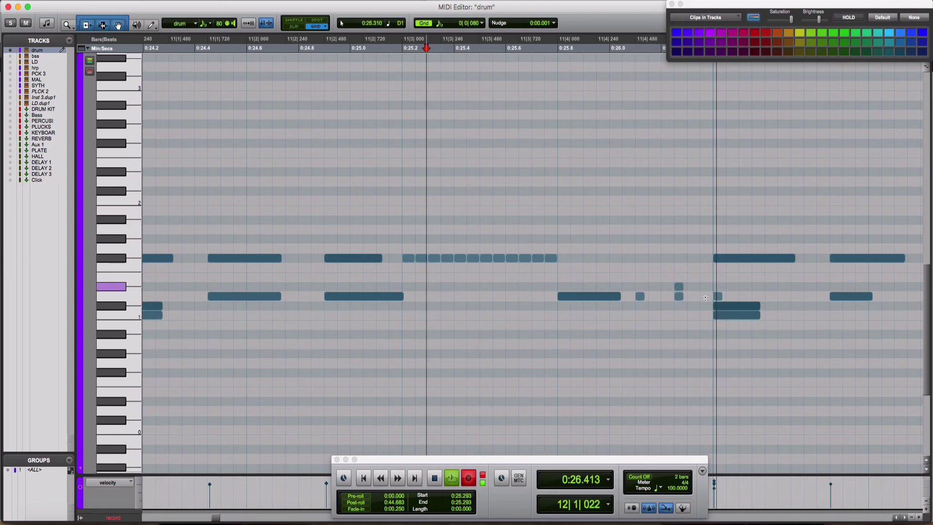
pyautogui.click(677, 291)
# Step: Play back the bar 11 triplet roll and the D1 hits following it from 0:25.063
pyautogui.click(367, 176)
pyautogui.press('space')
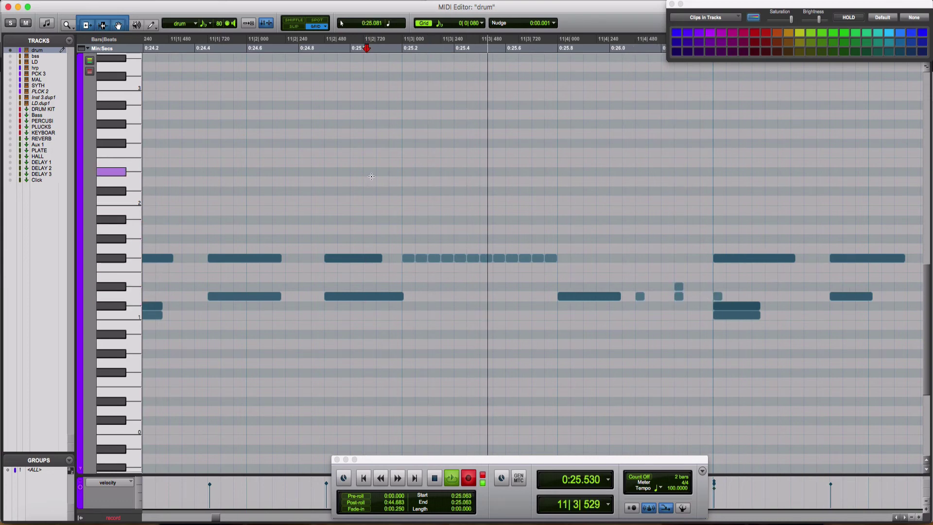
pyautogui.press('space')
pyautogui.press('space')
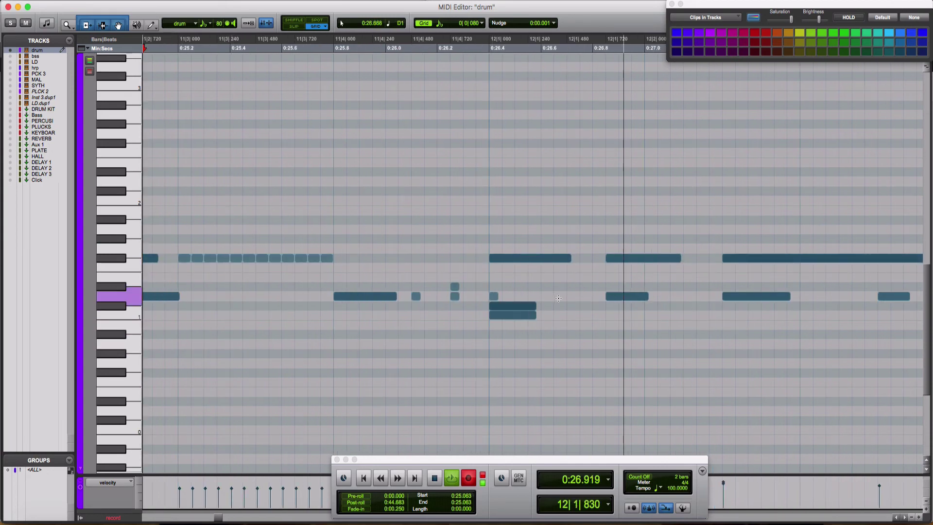
pyautogui.press('super+bracketleft')
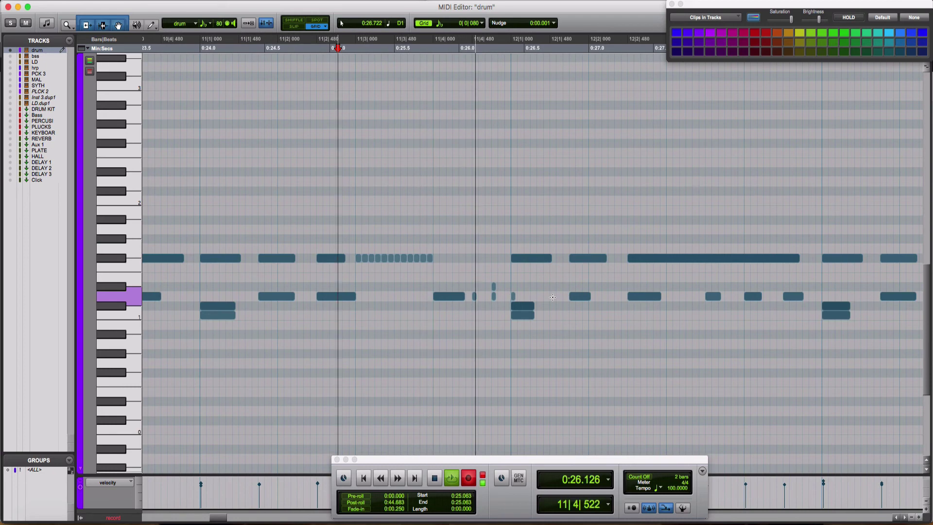
pyautogui.press('space')
# Step: Delete the remaining Eb1 hit at 11|4|720 and play back the fill from 0:24.960
pyautogui.click(490, 284)
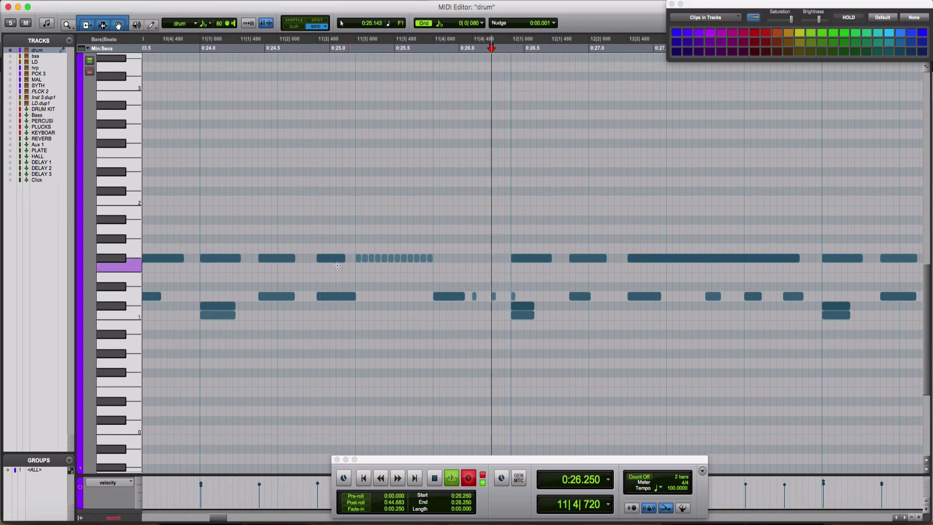
pyautogui.click(326, 249)
pyautogui.press('space')
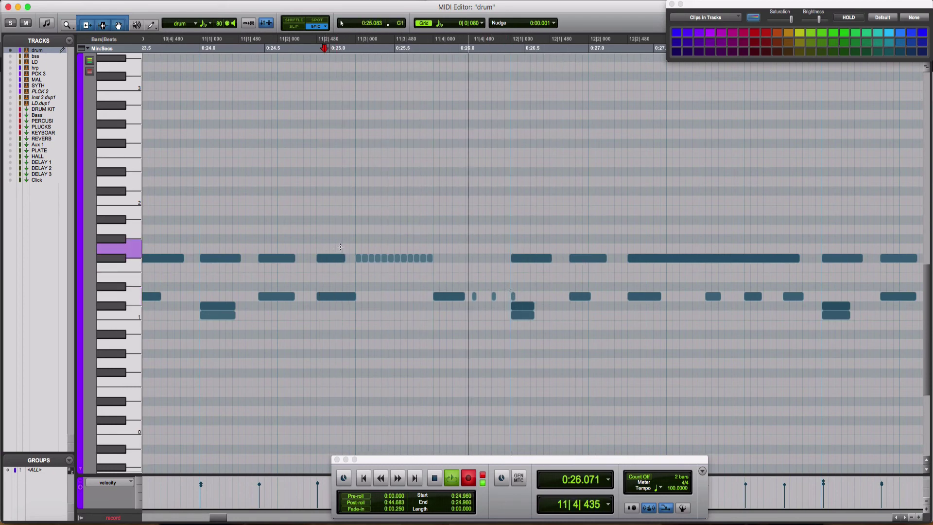
pyautogui.press('space')
# Step: Continue the F#1 roll through beat 4 of bar 11 with six 1/16-note triplets and play back from 0:24.630
pyautogui.press('super+bracketright')
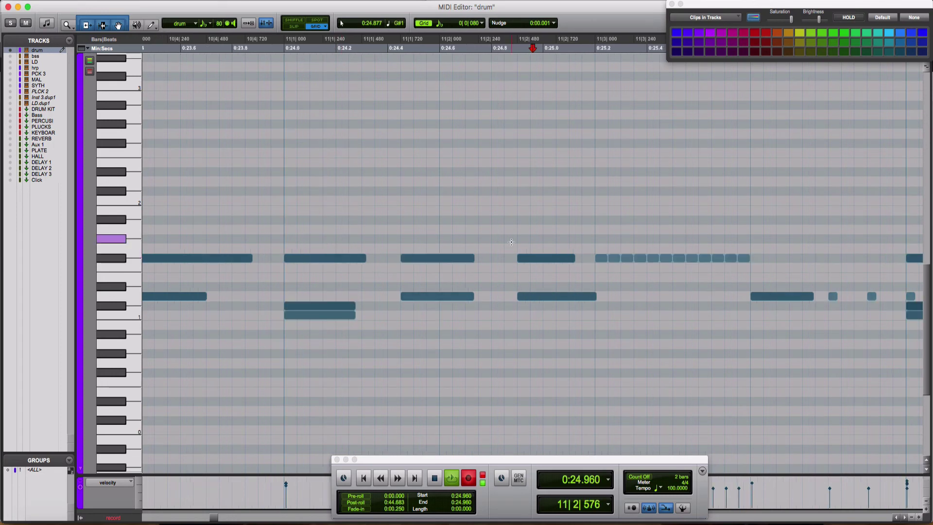
pyautogui.hscroll(5, 511, 242)
pyautogui.click(584, 259)
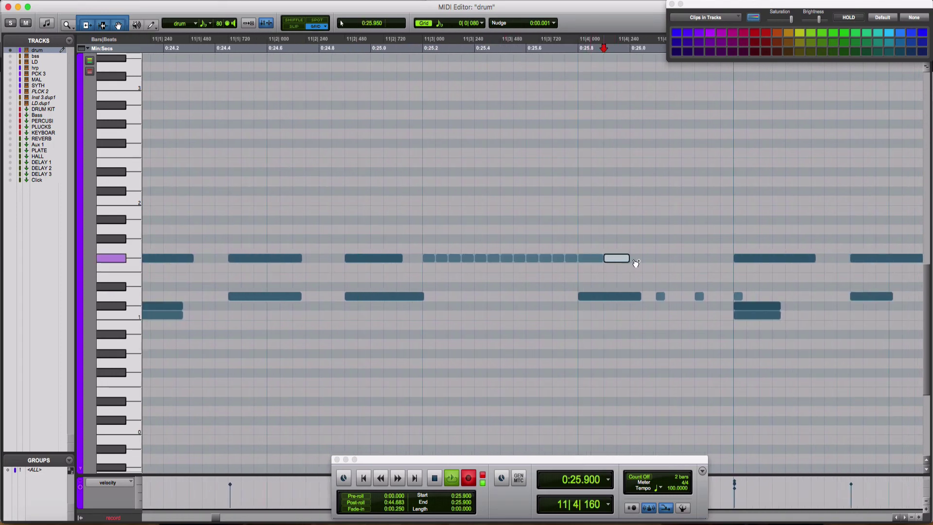
pyautogui.click(672, 261)
pyautogui.press('super+d')
pyautogui.press('super+d')
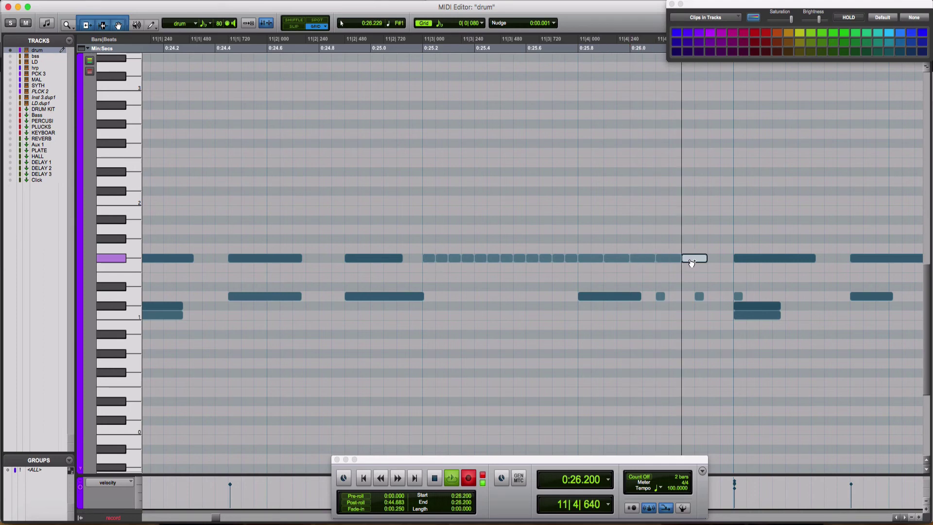
pyautogui.click(275, 193)
pyautogui.press('space')
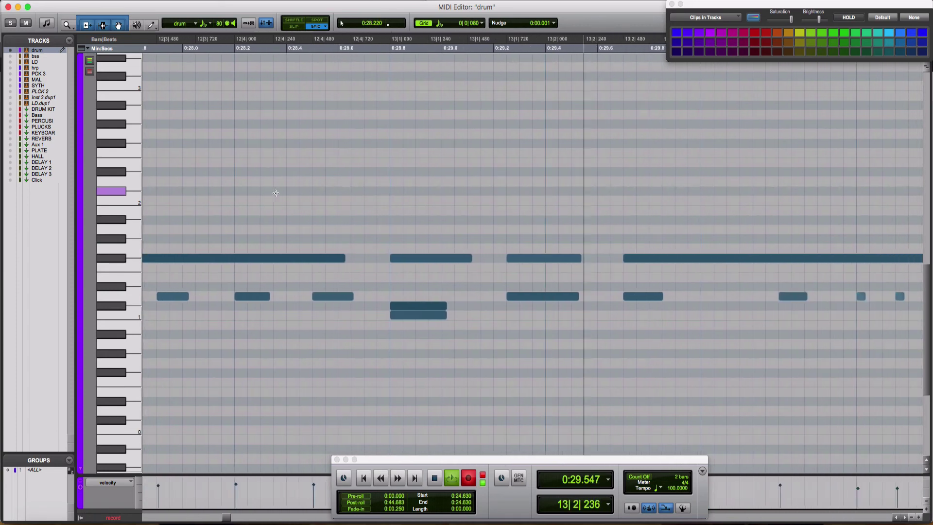
pyautogui.press('space')
# Step: Play back the drum clip from 0:27.937 in bar 12 through bar 13
pyautogui.press('r')
pyautogui.press('r')
pyautogui.press('space')
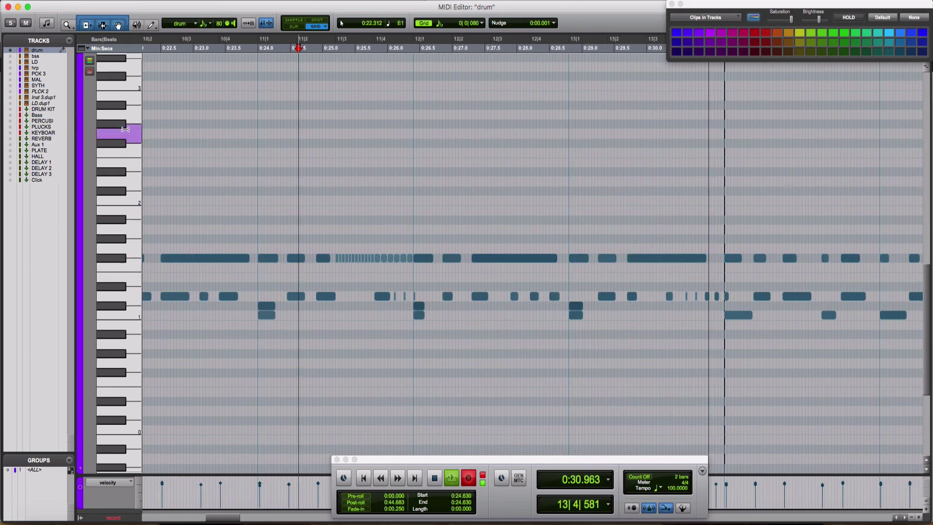
pyautogui.click(513, 215)
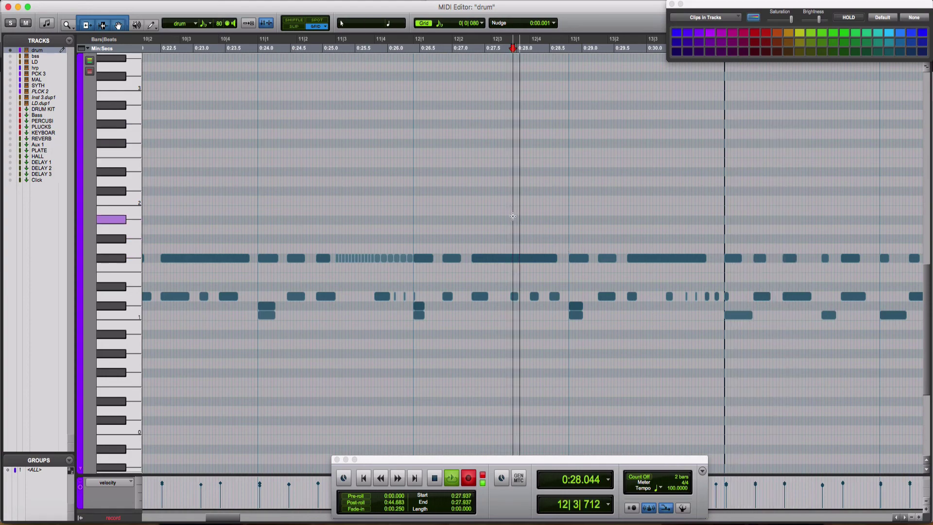
pyautogui.press('super+bracketright')
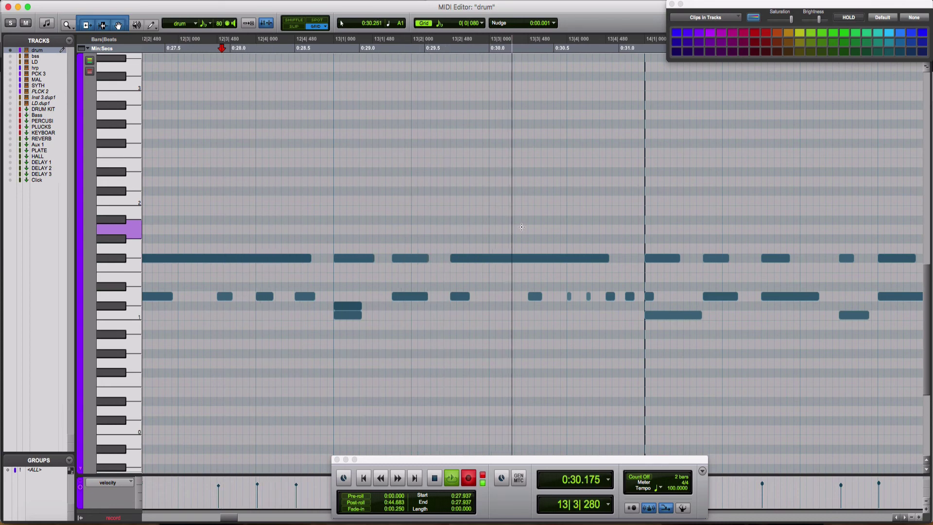
# Step: Shorten the F#1 hi-hat at 13|2|480 to about 13|2|720, fill beat 3 of bar 13 with twelve 1/32-note triplets, and play back from 0:28.121
pyautogui.moveTo(608, 258); pyautogui.dragTo(469, 257)
pyautogui.click(492, 258)
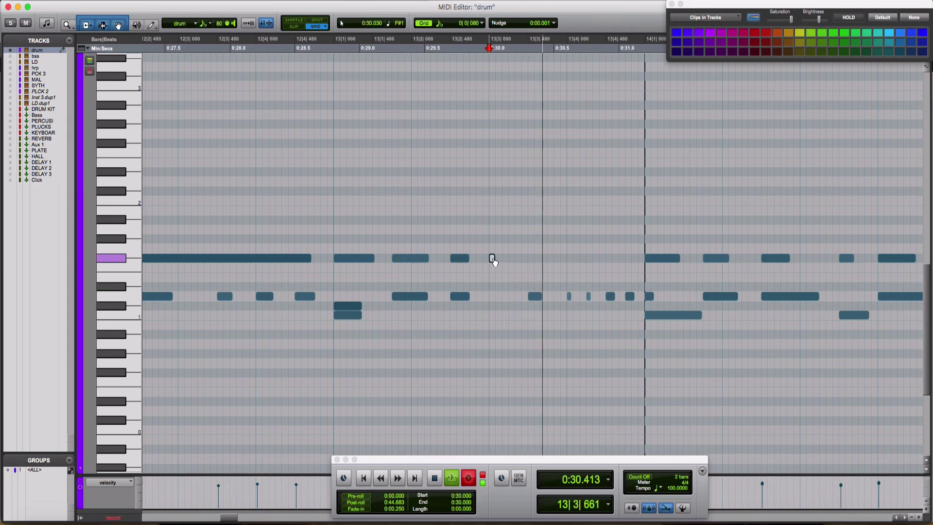
pyautogui.click(495, 258)
pyautogui.click(505, 258)
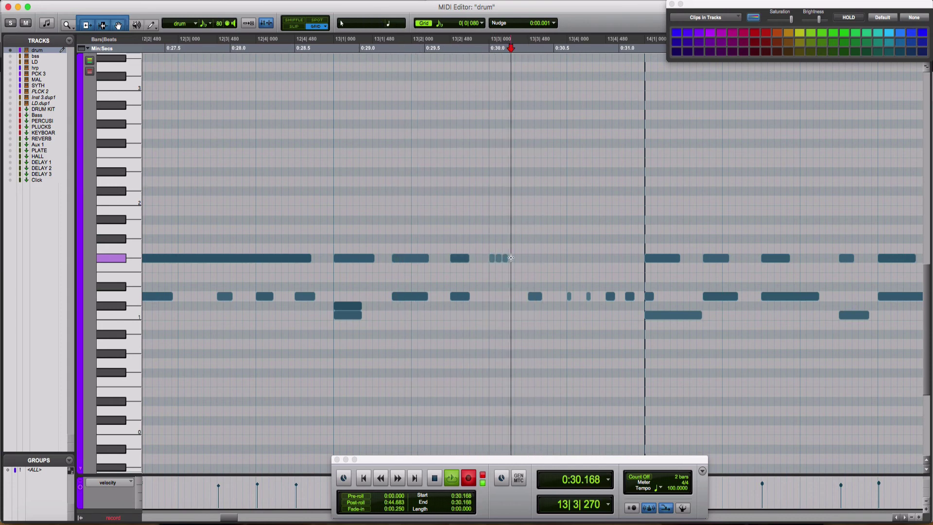
pyautogui.click(511, 258)
pyautogui.click(518, 258)
pyautogui.click(525, 258)
pyautogui.click(531, 258)
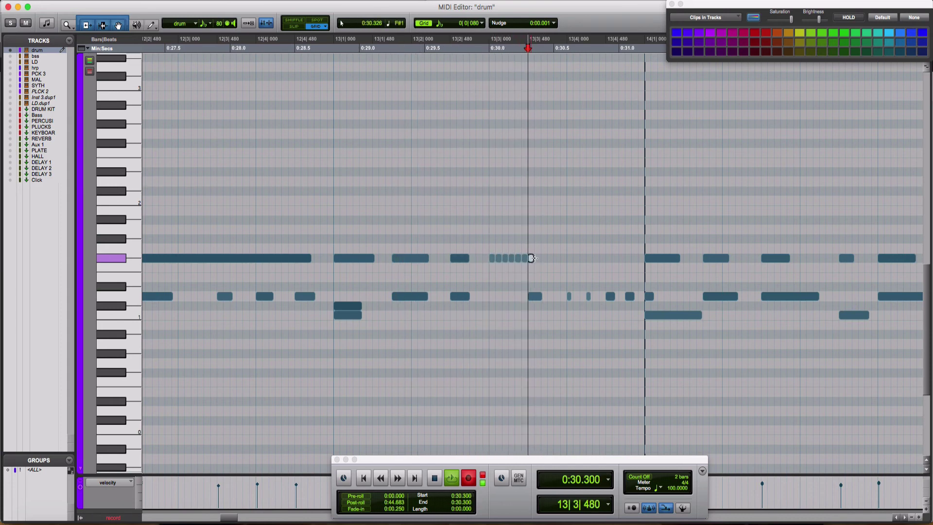
pyautogui.click(538, 258)
pyautogui.click(544, 258)
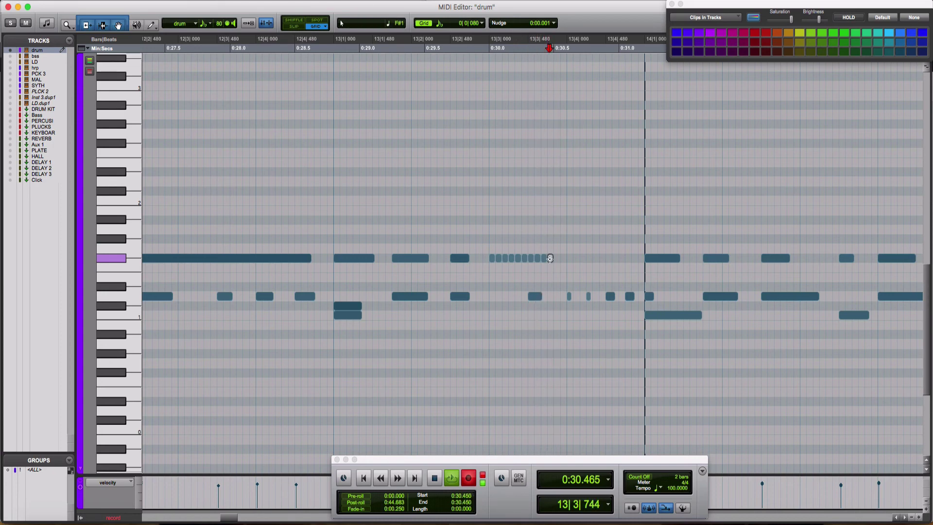
pyautogui.click(557, 258)
pyautogui.click(247, 213)
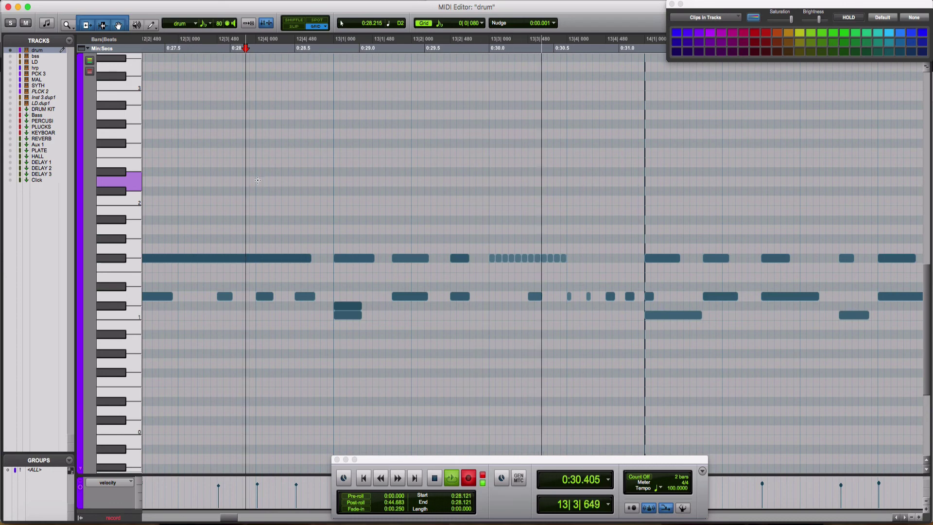
# Step: Replace the D1 hits in beat 4 of bar 13 with four 1/32-note triplets starting at 13|4|000 and play them back
pyautogui.click(569, 296)
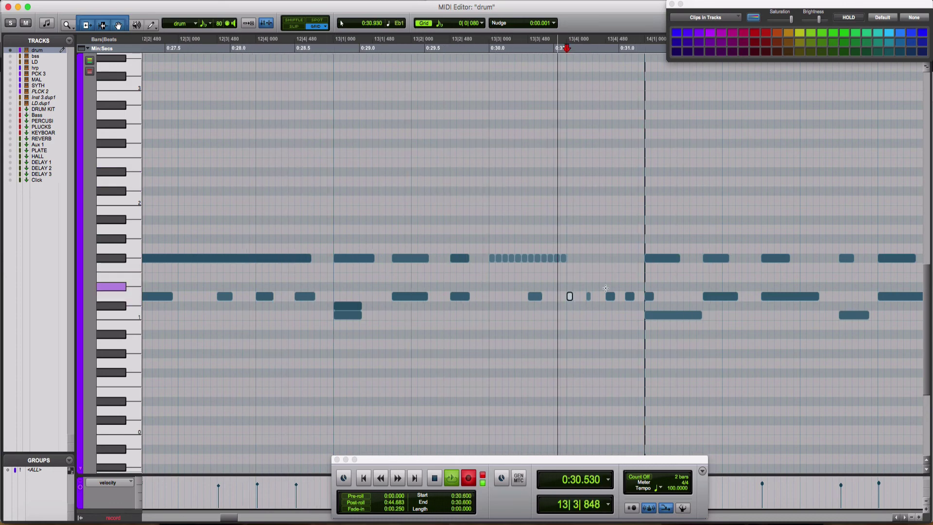
pyautogui.moveTo(589, 281); pyautogui.dragTo(636, 301)
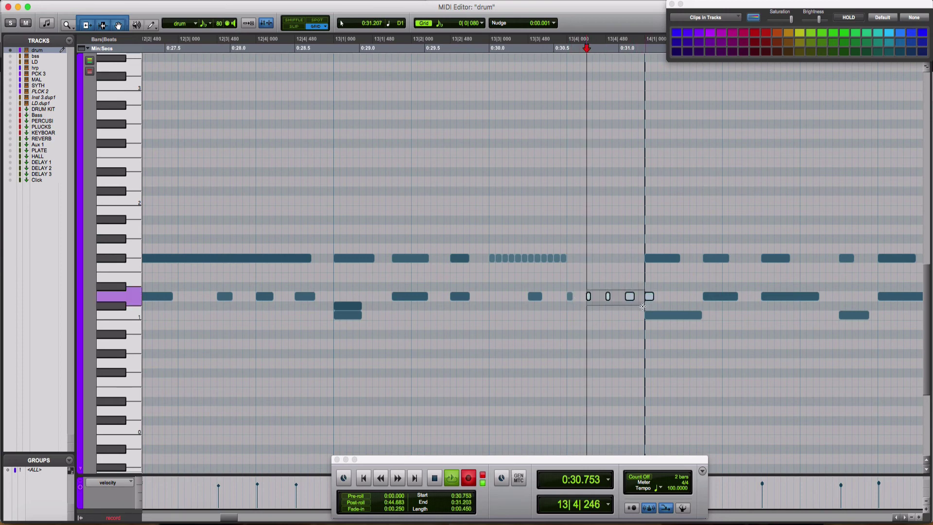
pyautogui.moveTo(638, 307); pyautogui.dragTo(633, 306)
pyautogui.press('Delete')
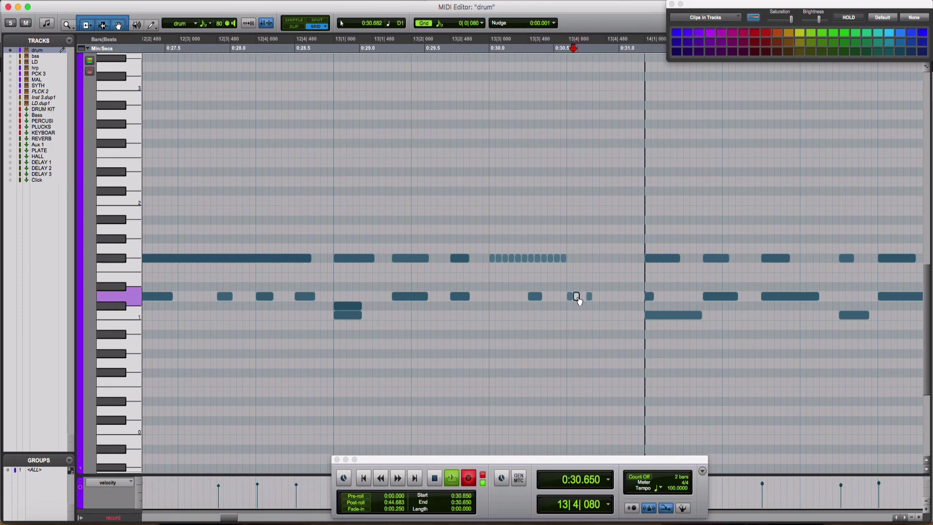
pyautogui.press('super+bracketright')
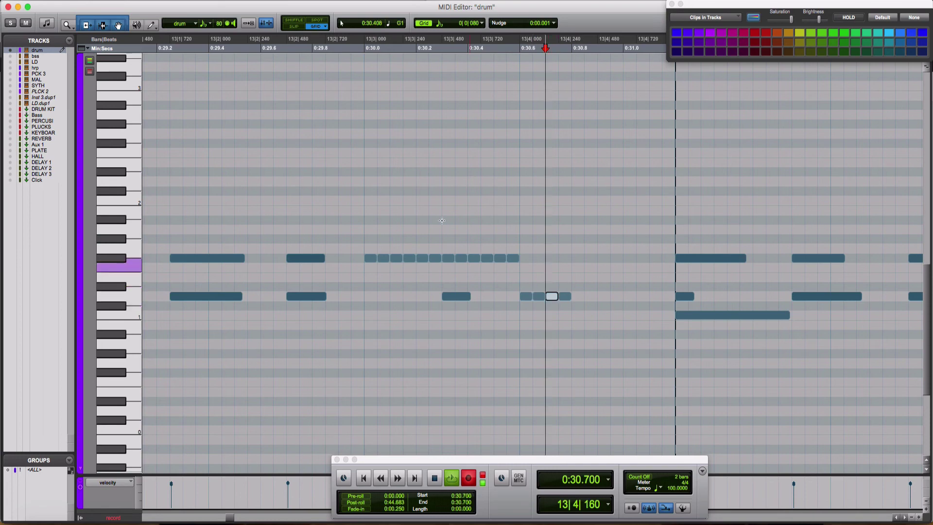
pyautogui.click(438, 217)
pyautogui.press('space')
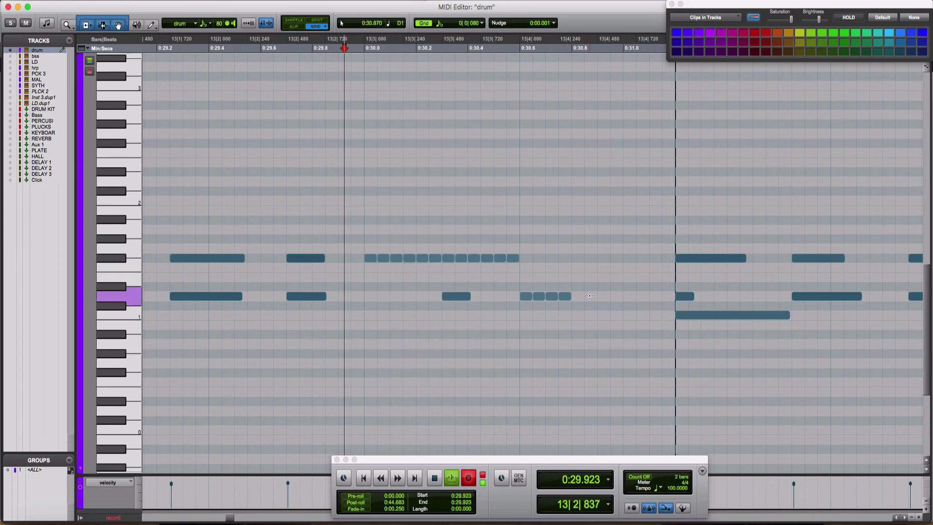
# Step: Copy the four D1 triplet hits to 13|4|480 and play back the fill from 0:30.001
pyautogui.moveTo(597, 296); pyautogui.dragTo(530, 297)
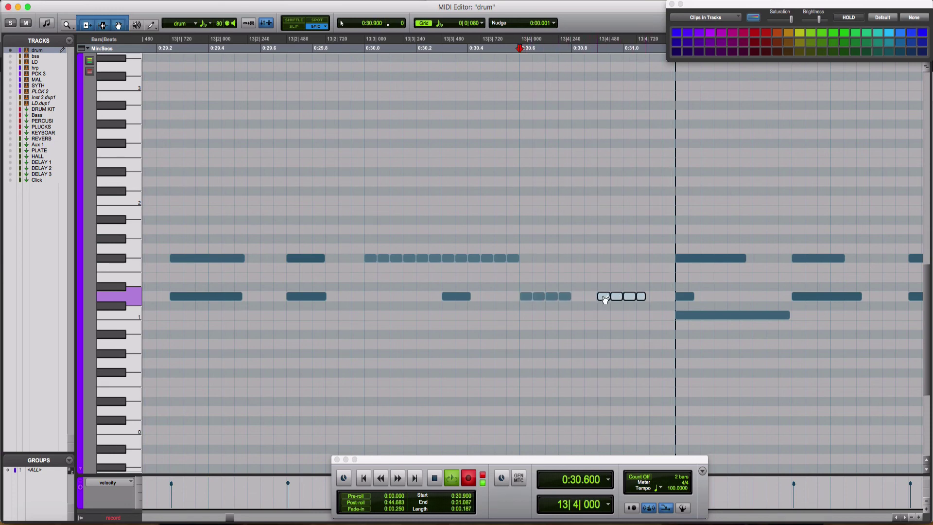
pyautogui.click(652, 283)
pyautogui.press('space')
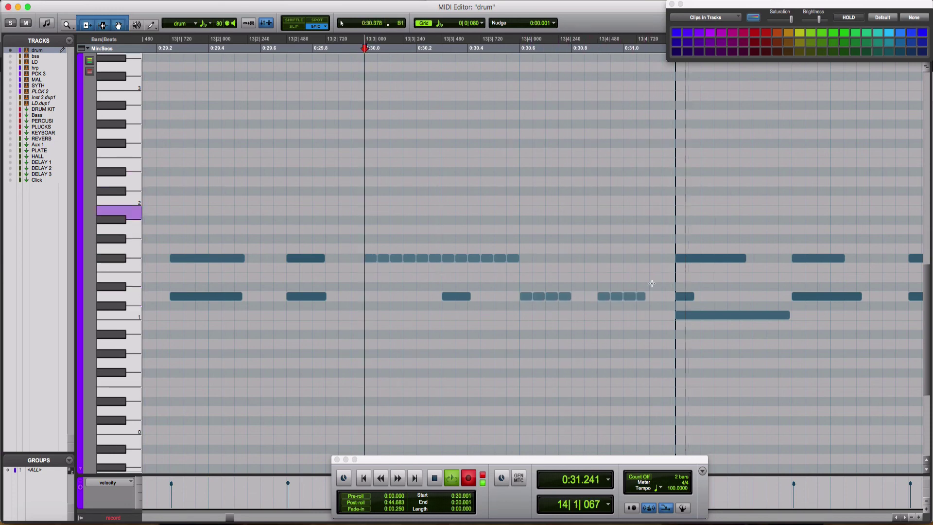
# Step: Move the four D1 triplet hits at 13|4|480 to 13|4|560 and play back the fill
pyautogui.press('space')
pyautogui.moveTo(590, 285); pyautogui.dragTo(633, 299)
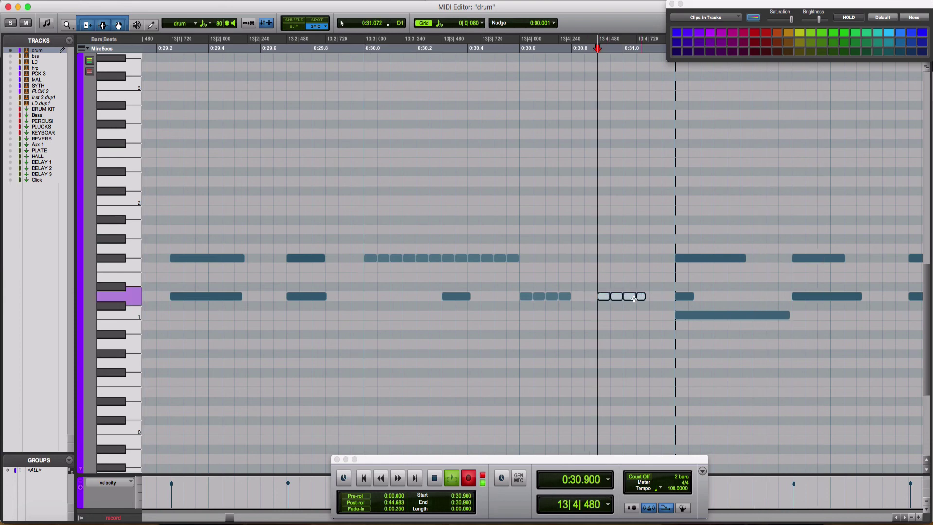
pyautogui.click(441, 223)
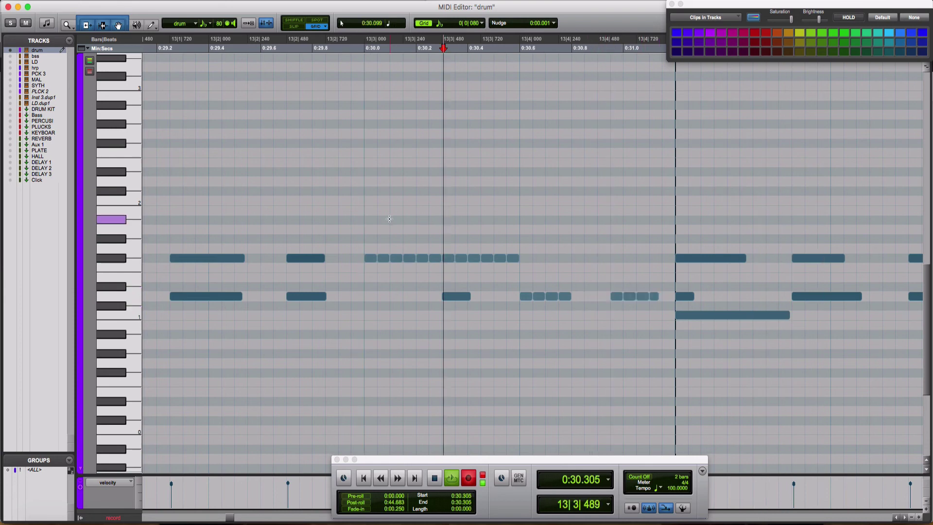
pyautogui.click(389, 216)
pyautogui.click(350, 208)
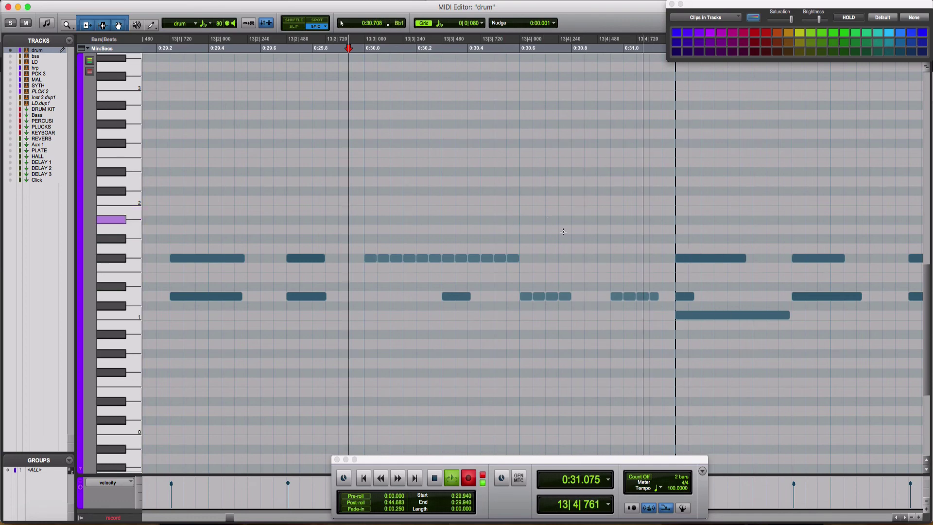
# Step: Add a fifth D1 triplet hit to each group in beat 4 of bar 13 and play back the fill
pyautogui.click(576, 297)
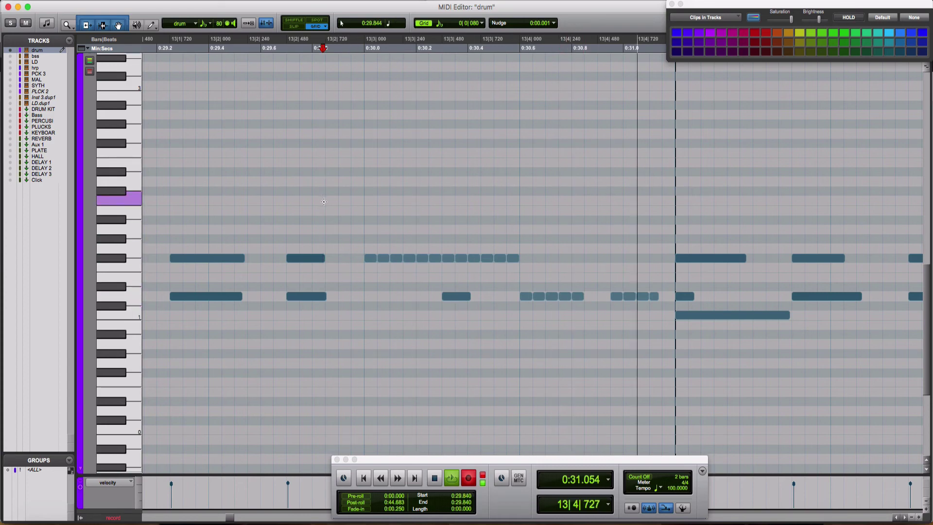
pyautogui.click(655, 297)
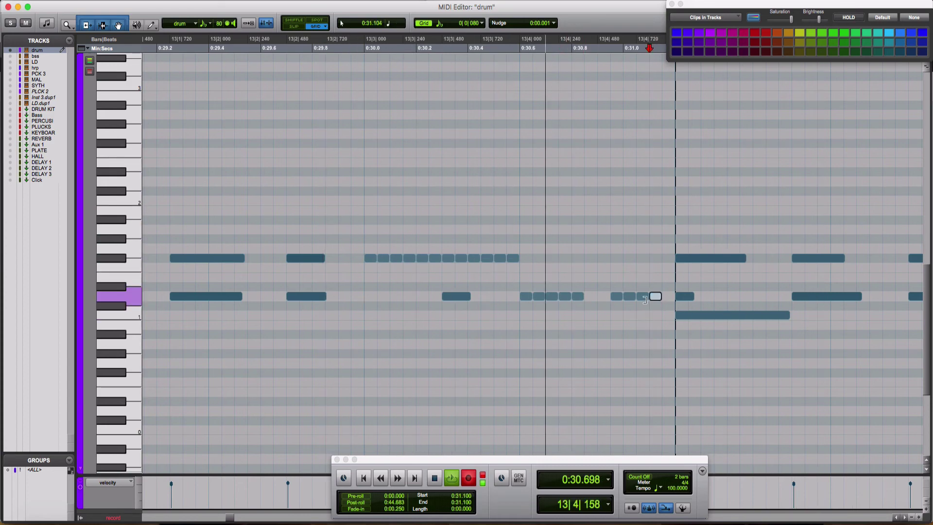
pyautogui.click(299, 220)
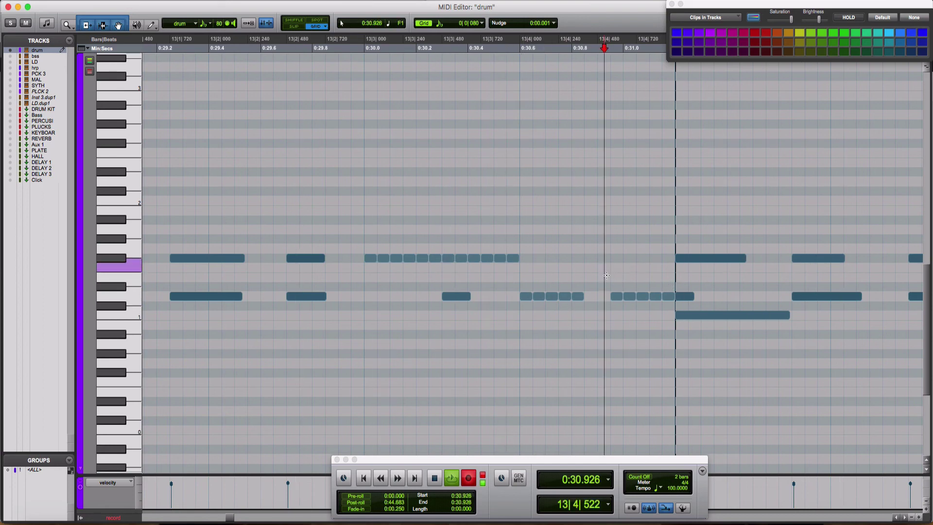
# Step: Remove the fifth D1 hit from the first group, move the second group back to 13|4|480, and play back from 0:30.069
pyautogui.moveTo(603, 271); pyautogui.dragTo(668, 302)
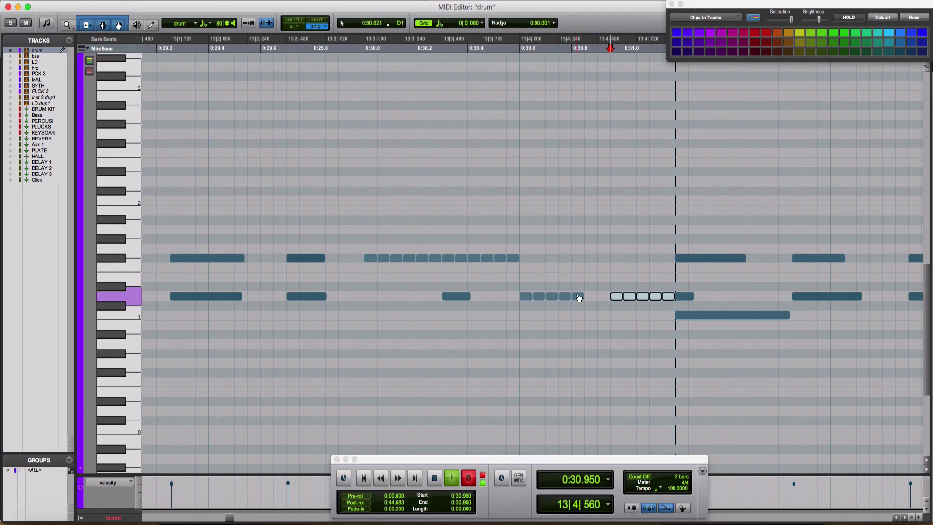
pyautogui.click(578, 297)
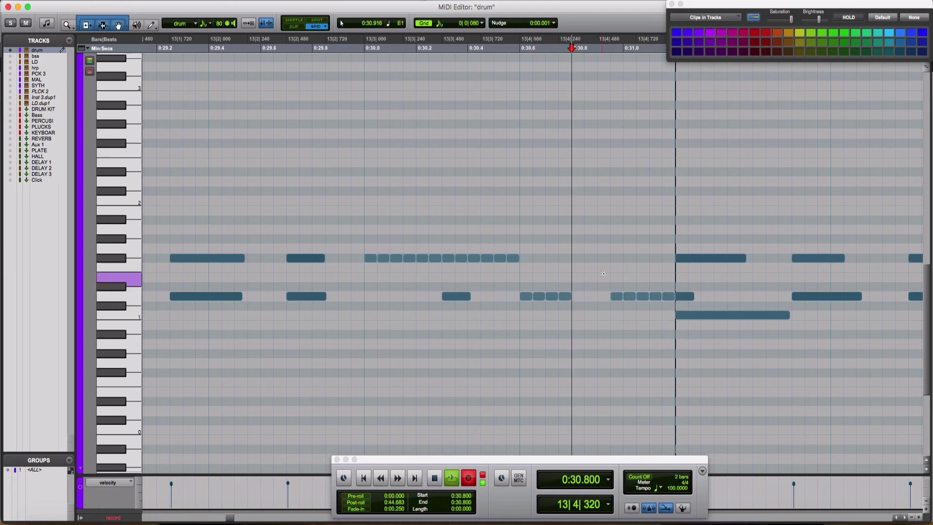
pyautogui.moveTo(604, 270); pyautogui.dragTo(674, 306)
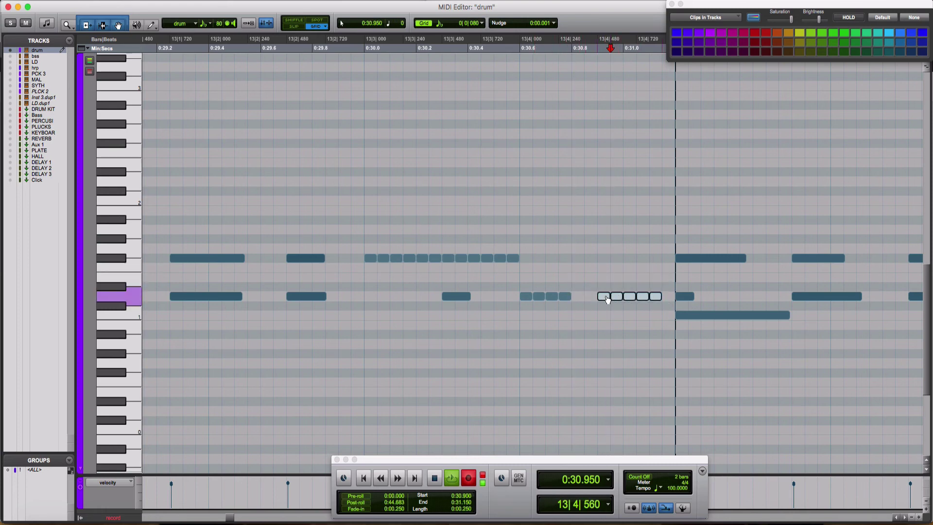
pyautogui.click(607, 299)
pyautogui.press('space')
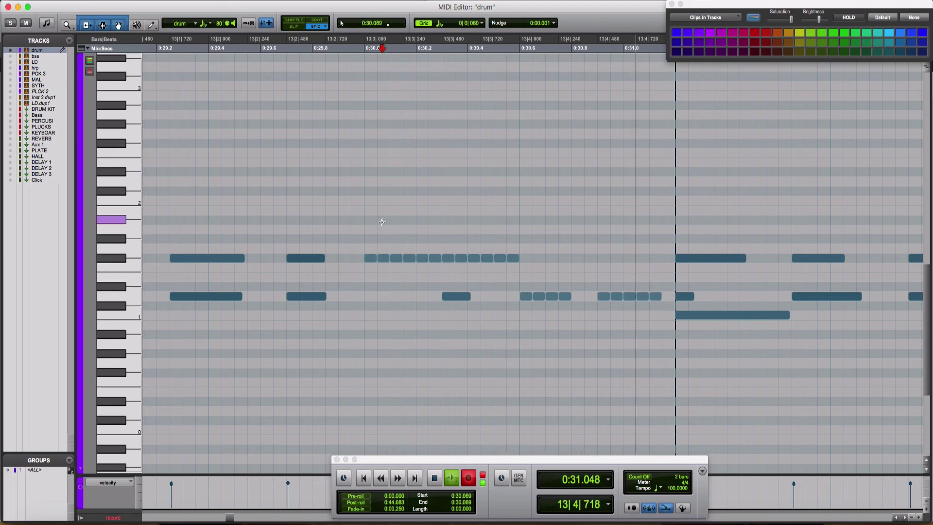
# Step: Replay the fill, delete the second group's fifth D1 hit, and play back bar 13 from 0:29.268
pyautogui.press('space')
pyautogui.press('space')
pyautogui.press('space')
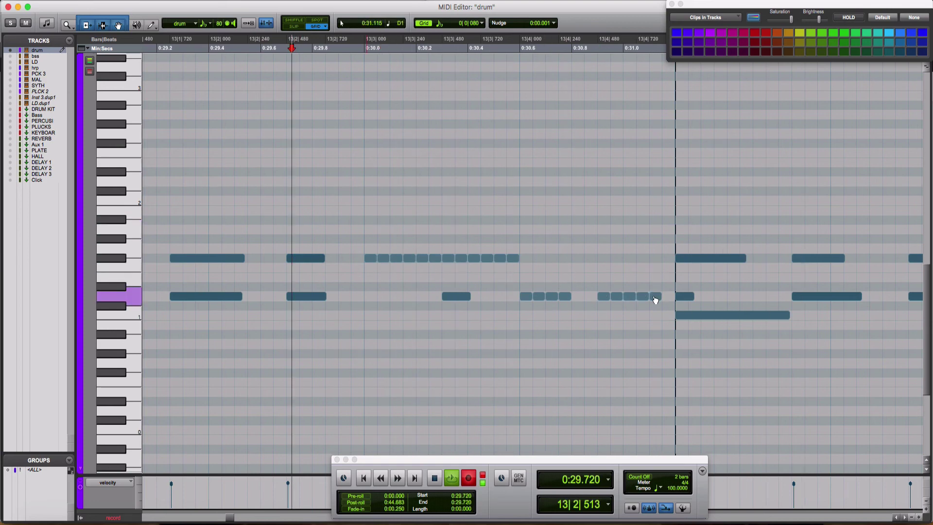
pyautogui.press('space')
pyautogui.click(655, 297)
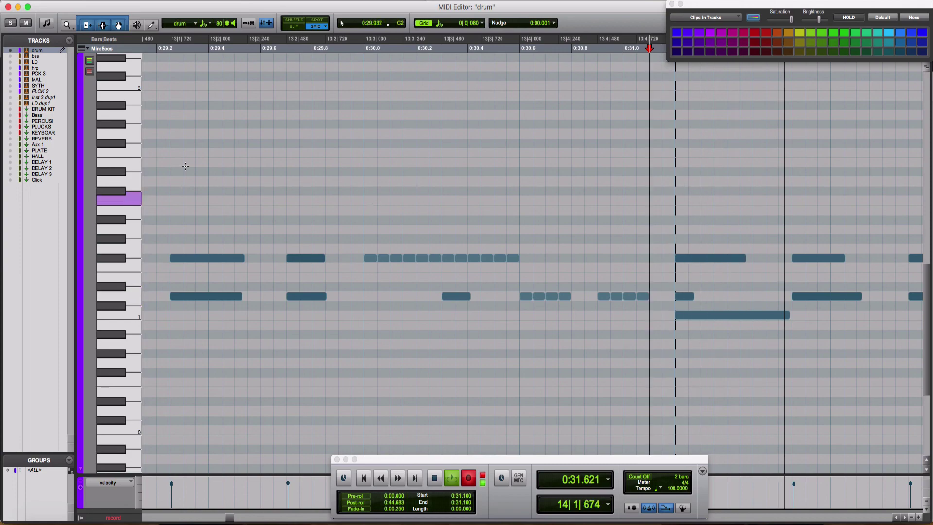
pyautogui.click(177, 166)
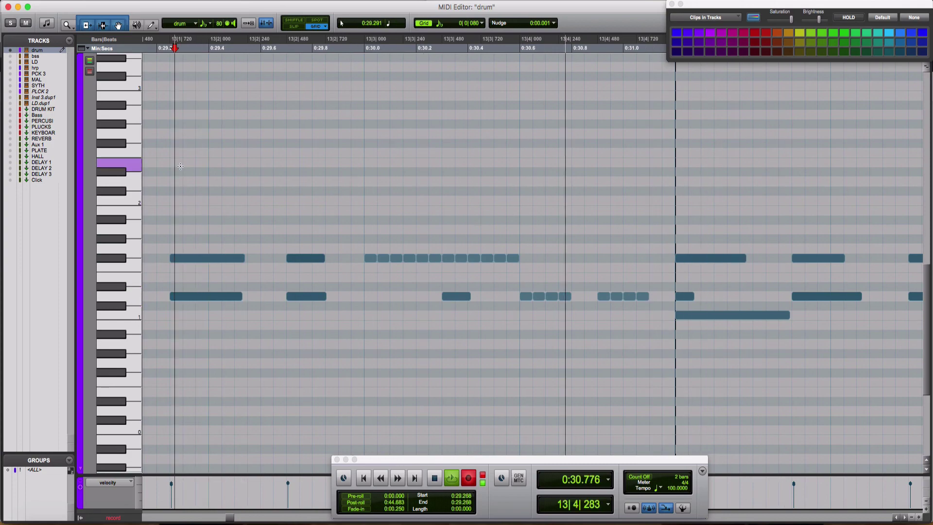
# Step: Close the MIDI editor and open the Snare Rolls folder in the Workspace browser
pyautogui.press('super+w')
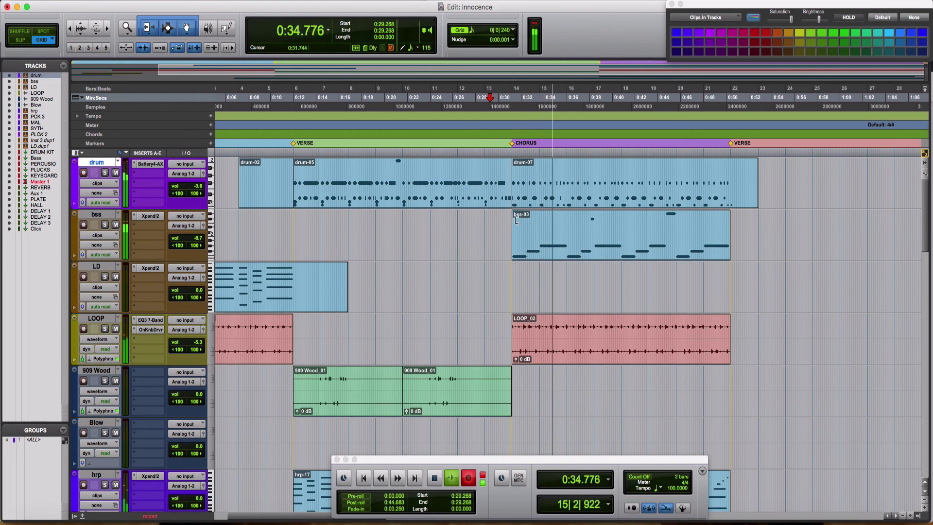
pyautogui.click(484, 226)
pyautogui.hotkey('ctrl', 'Up')
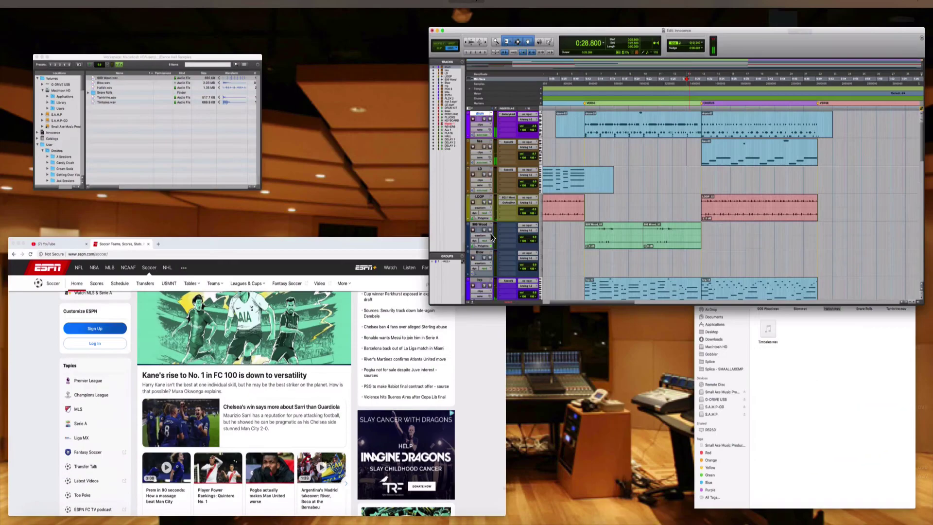
pyautogui.click(187, 121)
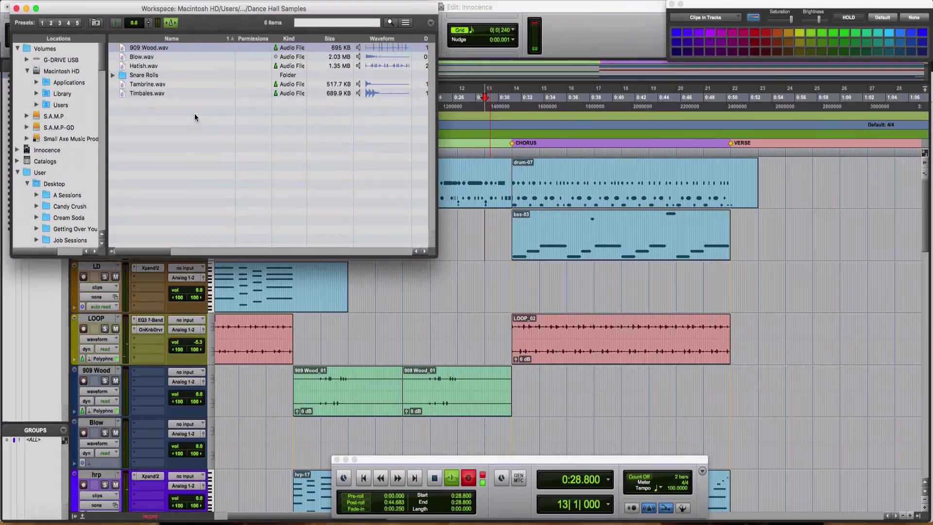
pyautogui.click(140, 77)
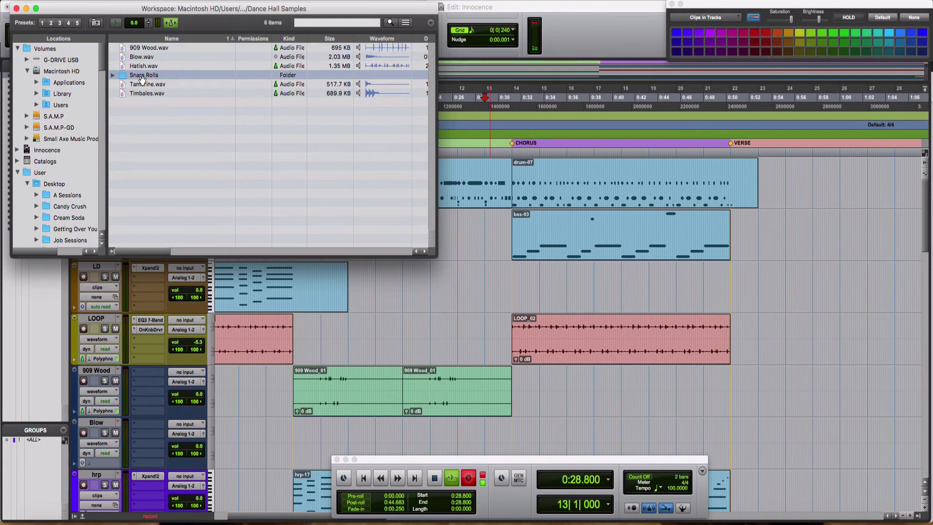
pyautogui.doubleClick(142, 77)
# Step: Split the chorus drum clip at the start of bar 22, where the second verse begins
pyautogui.hscroll(-3, 564, 195)
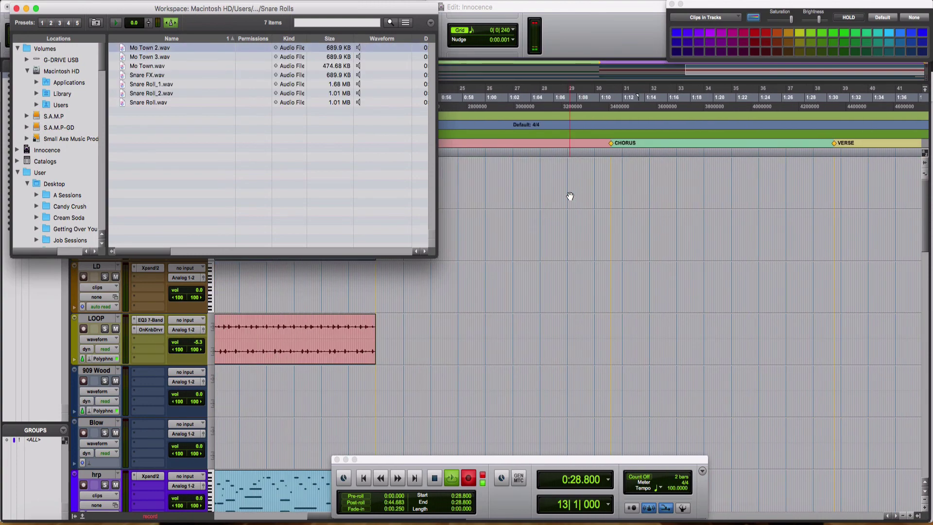
pyautogui.click(789, 179)
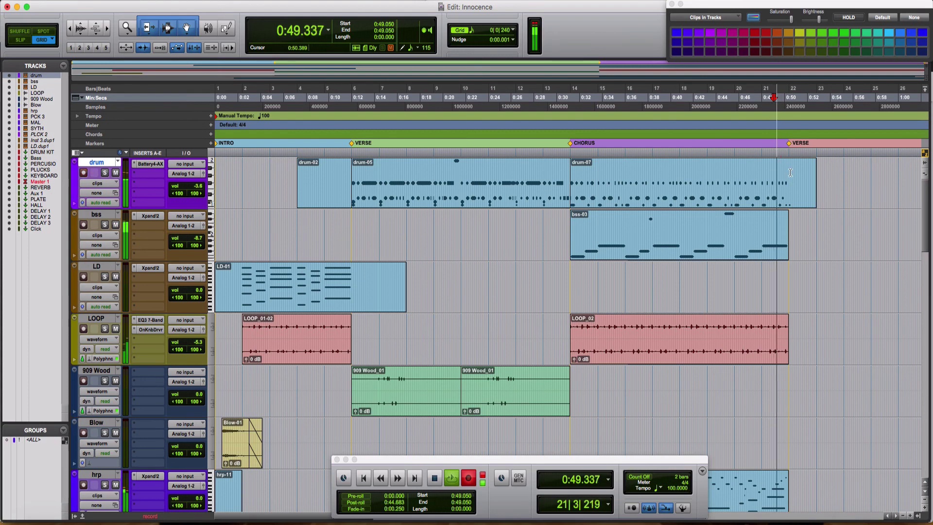
pyautogui.press('super+e')
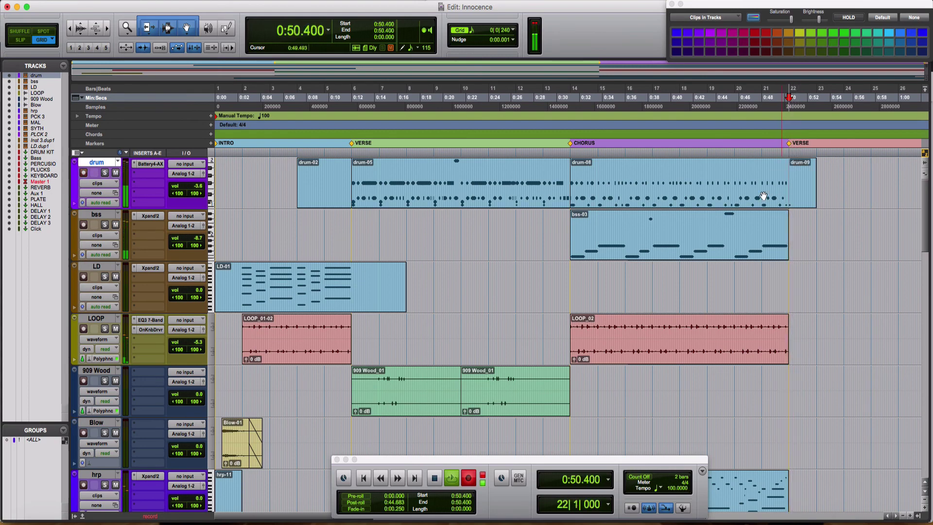
# Step: Duplicate the verse and chorus drum clips together so the copies start at 22|1|000
pyautogui.click(534, 193)
pyautogui.keyDown('shift'); pyautogui.click(658, 200); pyautogui.keyUp('shift')
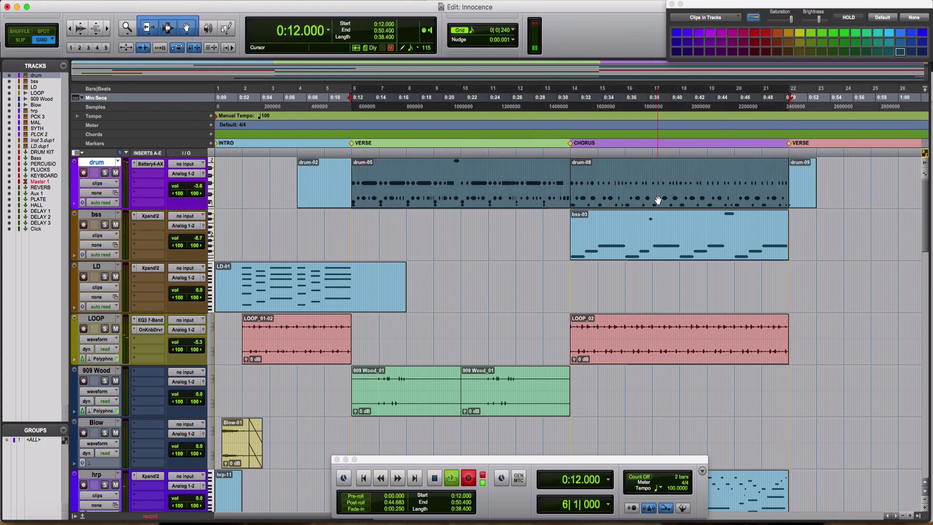
pyautogui.press('super+d')
pyautogui.press('space')
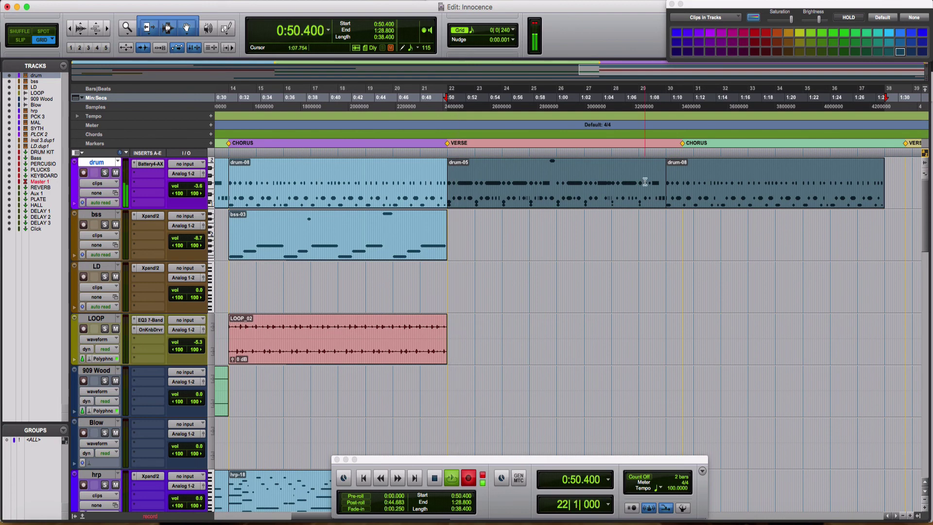
# Step: Return to the Snare Rolls folder and audition the Mo Town, Snare FX and Snare Roll samples
pyautogui.click(645, 181)
pyautogui.hotkey('ctrl', 'Up')
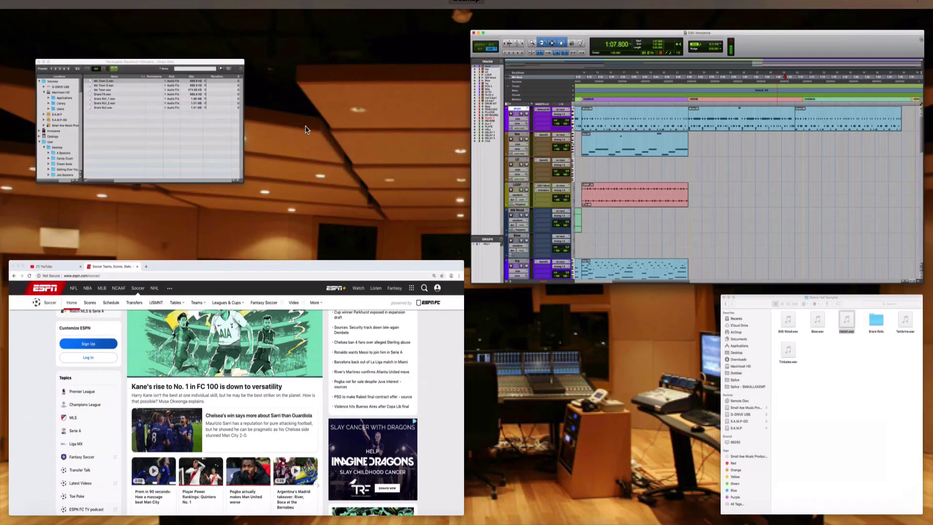
pyautogui.click(205, 132)
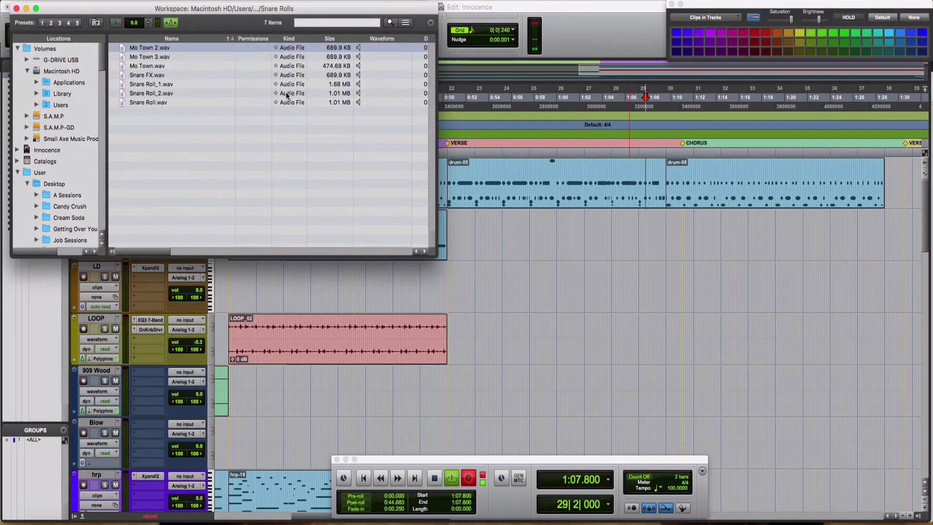
pyautogui.click(359, 57)
pyautogui.click(359, 66)
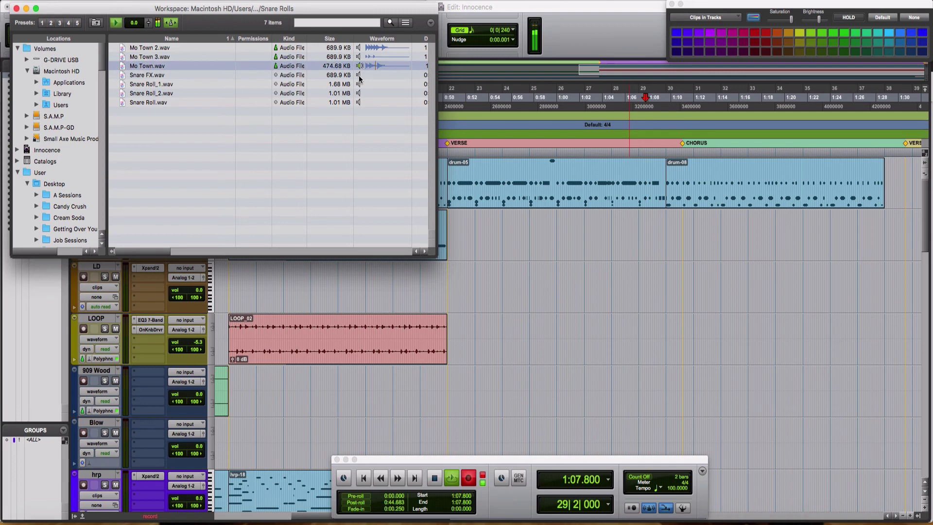
pyautogui.click(359, 75)
pyautogui.click(359, 85)
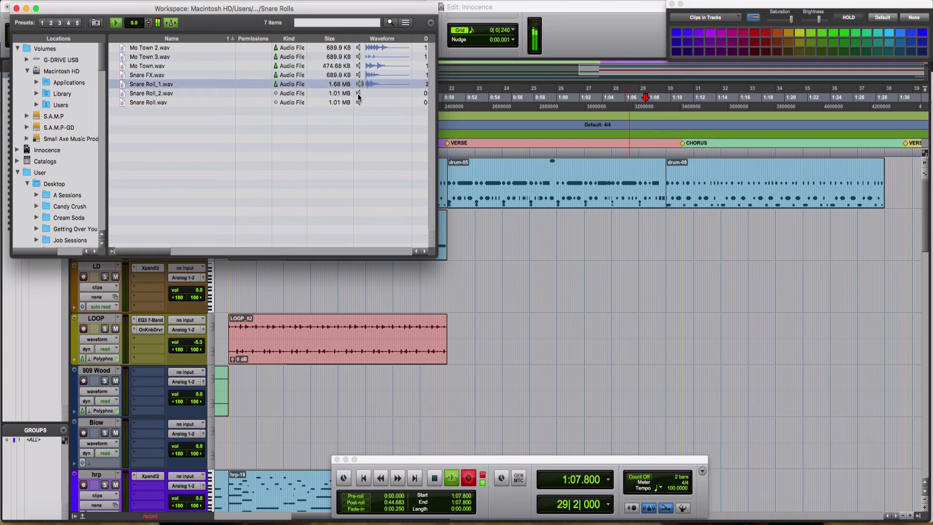
pyautogui.click(359, 102)
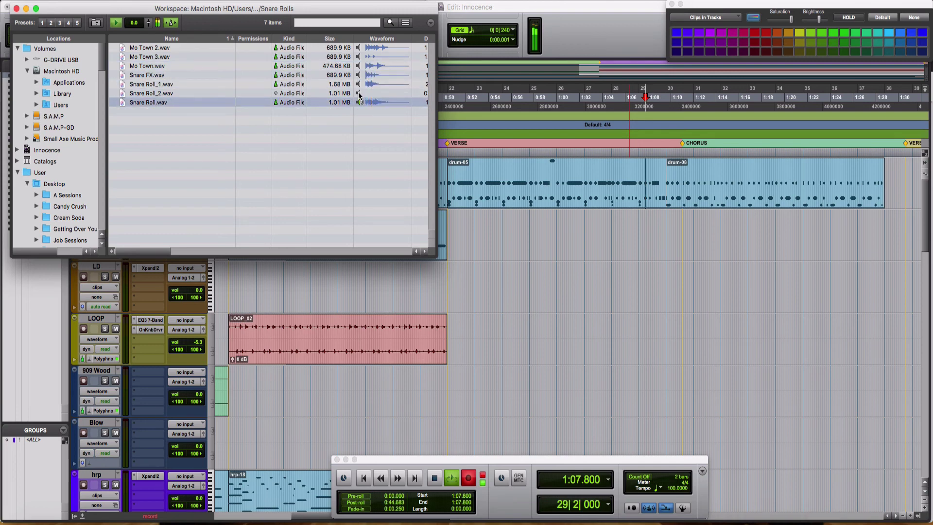
pyautogui.click(360, 94)
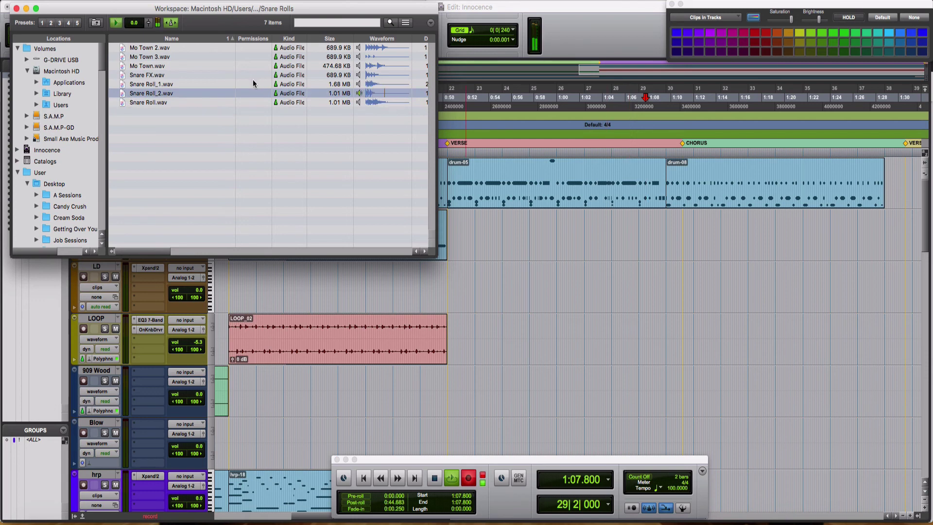
# Step: Place a snare roll sample on the LOOP track at 29|2|240 and create one stereo audio track below LOOP
pyautogui.moveTo(322, 149); pyautogui.dragTo(648, 242)
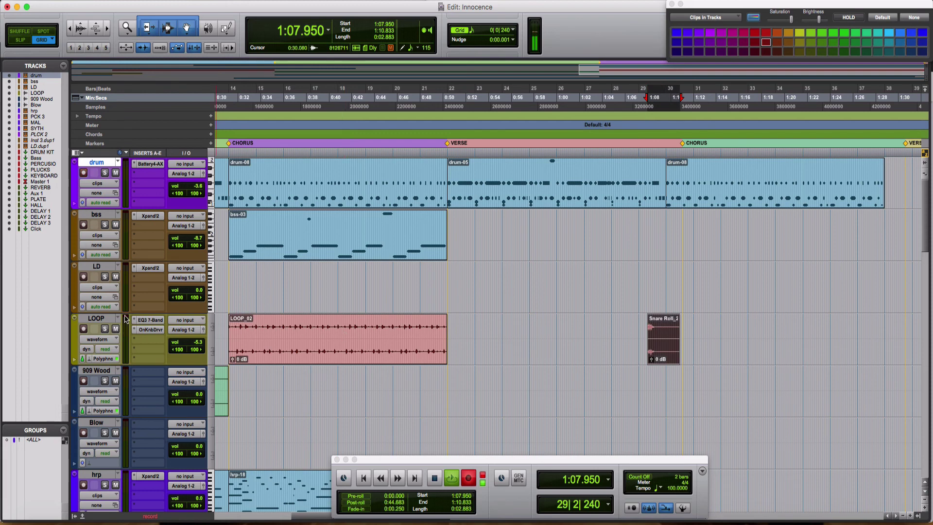
pyautogui.click(98, 318)
pyautogui.press('shift+super+n')
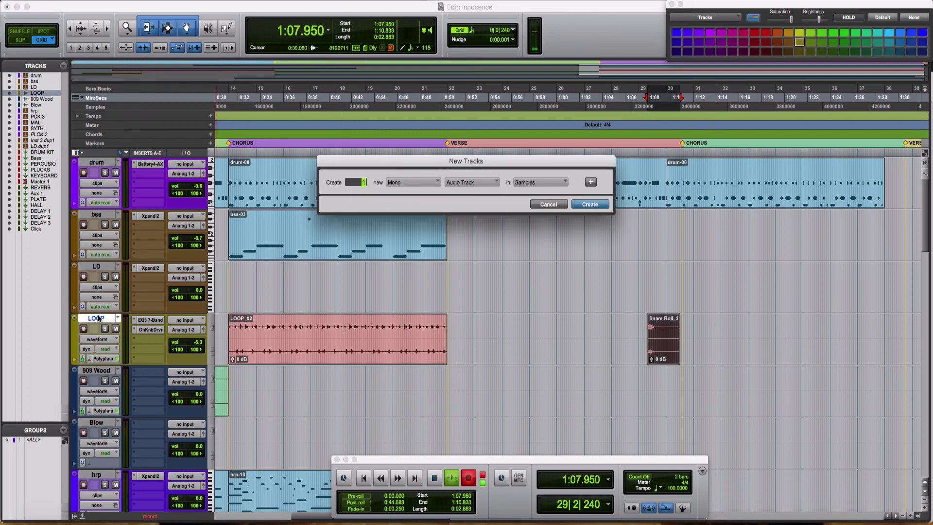
pyautogui.click(389, 185)
pyautogui.click(406, 196)
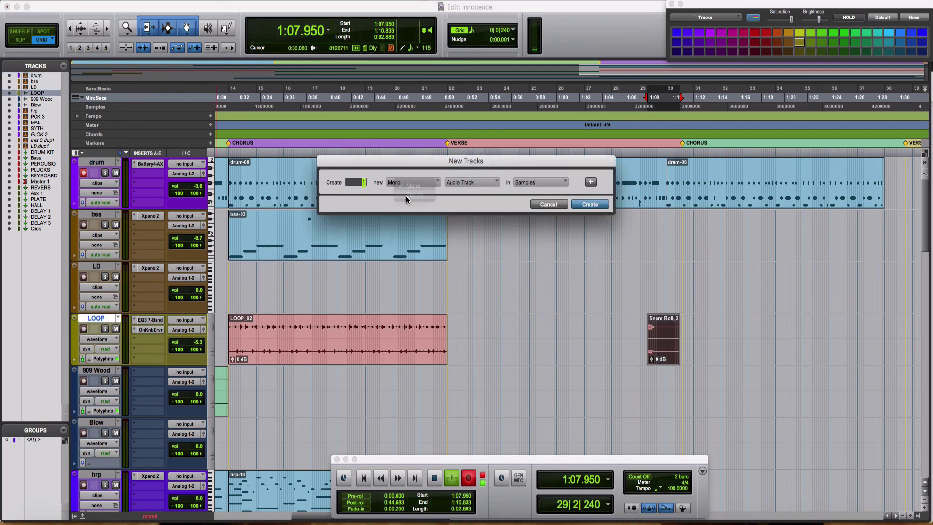
pyautogui.press('Return')
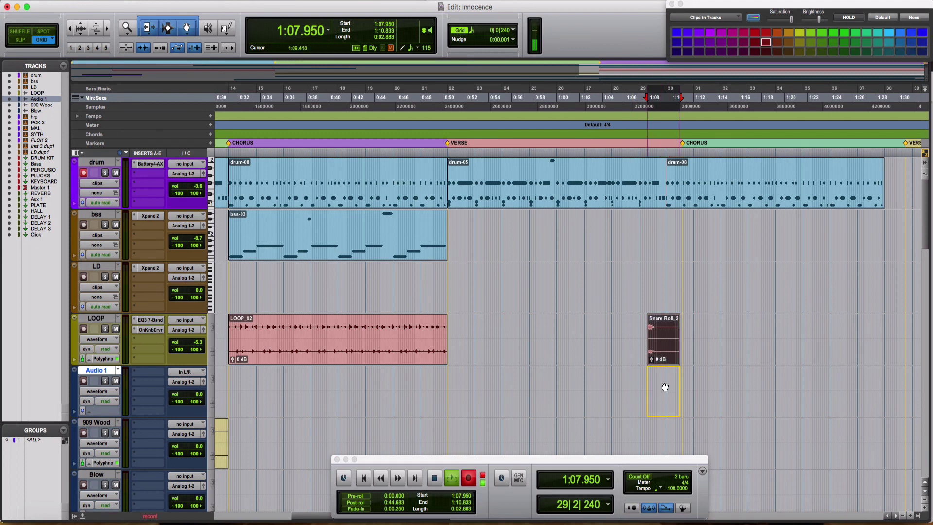
# Step: Move the snare roll clip onto the new Audio 1 track and reorder that track directly below drum
pyautogui.moveTo(659, 385); pyautogui.dragTo(660, 379)
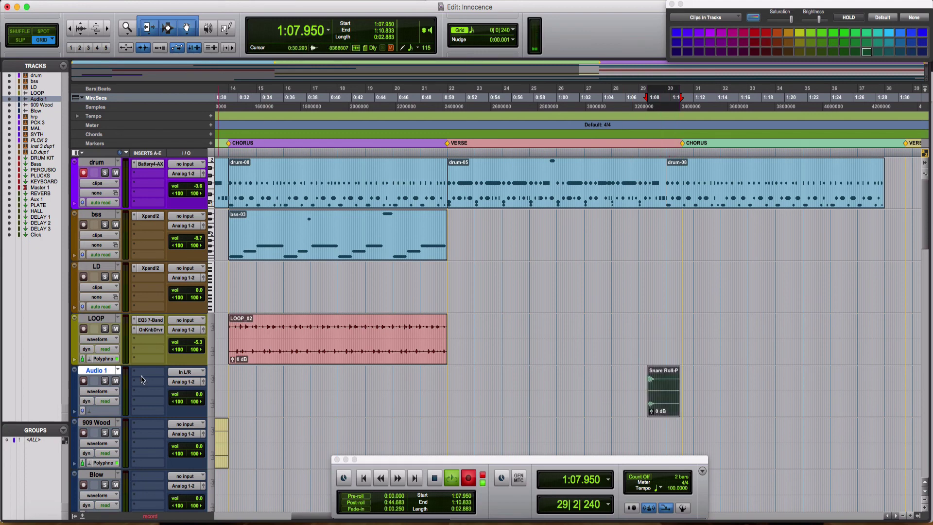
pyautogui.moveTo(104, 377); pyautogui.dragTo(105, 216)
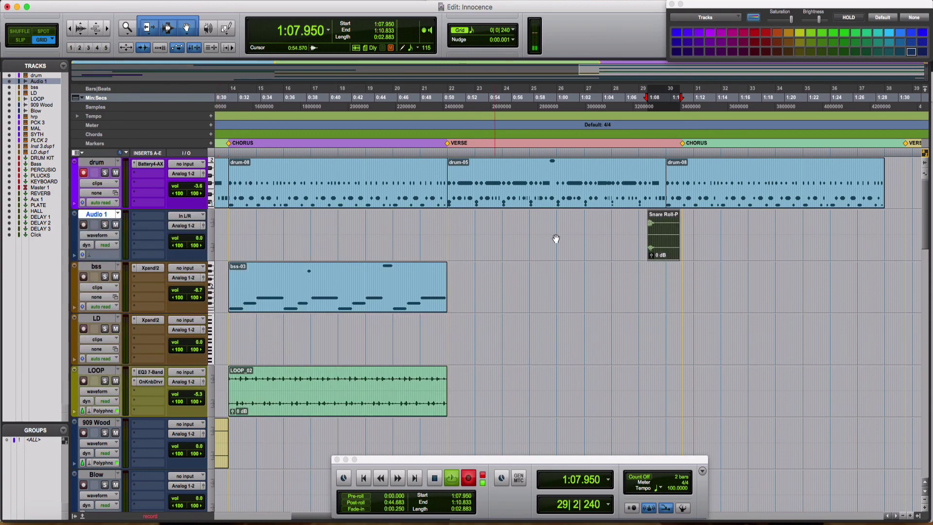
# Step: Move the snare roll clip on Audio 1 to start at 29|4|000
pyautogui.scroll(2, 668, 239)
pyautogui.moveTo(632, 255); pyautogui.dragTo(681, 246)
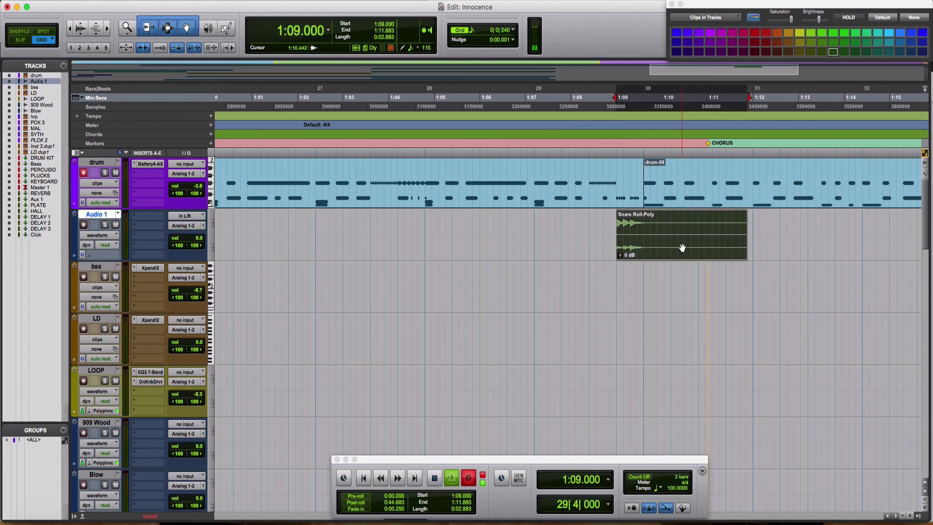
# Step: Play back the transition into the second chorus with the snare roll against the drums
pyautogui.press('space')
pyautogui.click(511, 220)
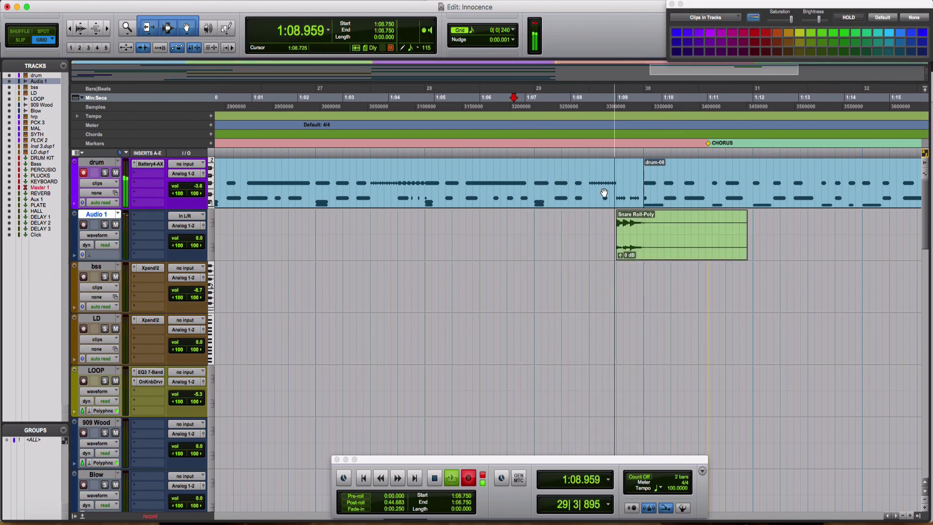
pyautogui.press('space')
pyautogui.press('space')
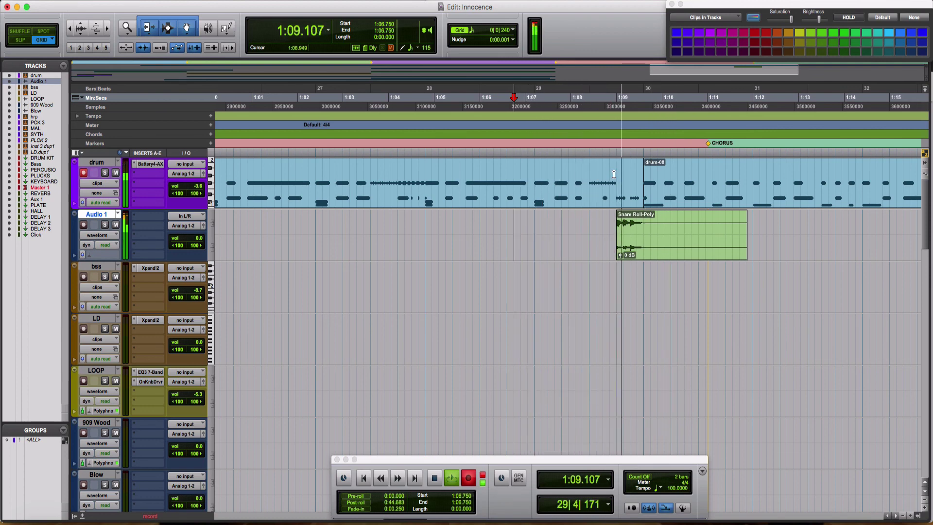
# Step: Delete the part of the drum track from 29|4|000 to bar 30, above the start of the snare roll clip
pyautogui.press('space')
pyautogui.moveTo(614, 182); pyautogui.dragTo(642, 184)
pyautogui.press('Delete')
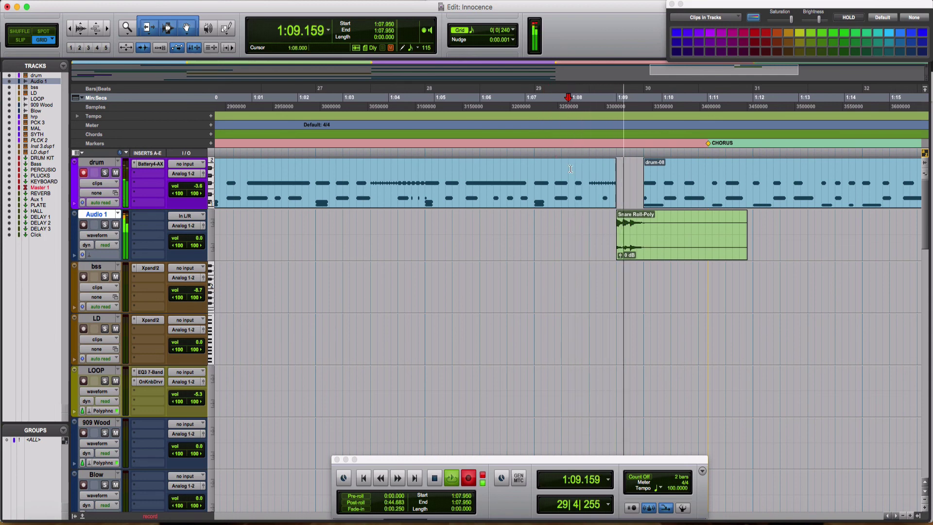
# Step: Rename the Audio 1 track as SNARE and play back the snare roll transition from 29|2|240
pyautogui.doubleClick(93, 214)
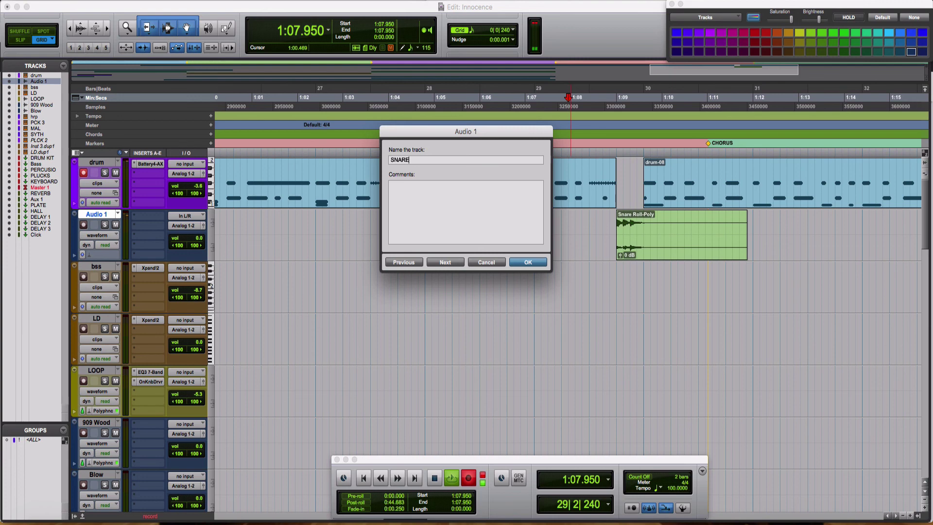
pyautogui.write('SNARE')
pyautogui.press('Return')
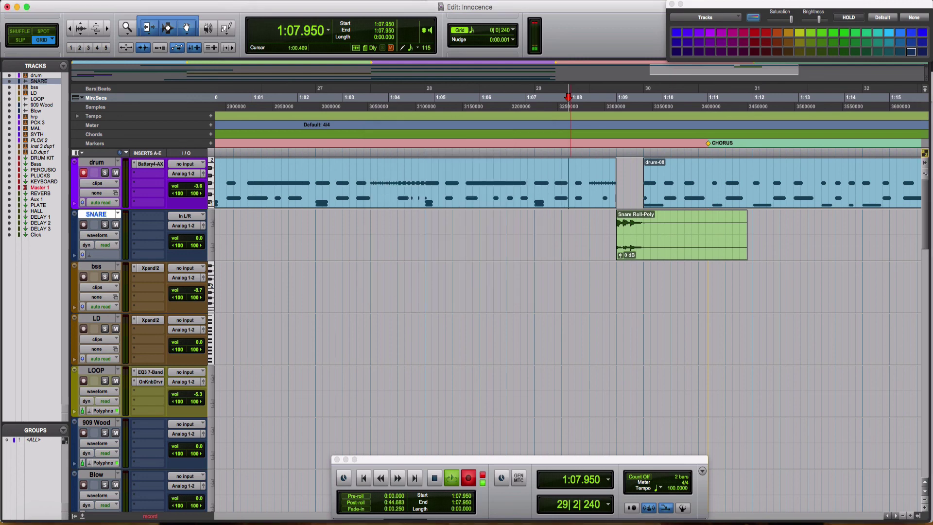
pyautogui.press('space')
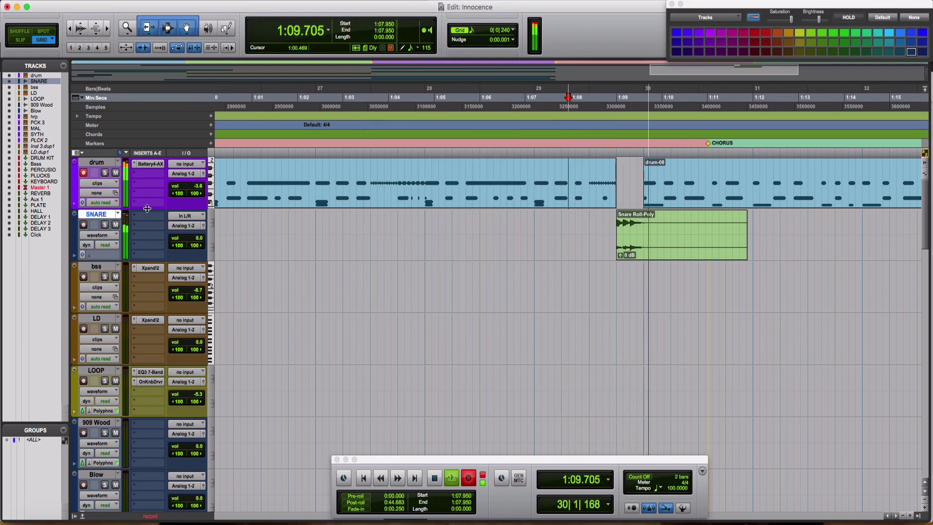
pyautogui.press('space')
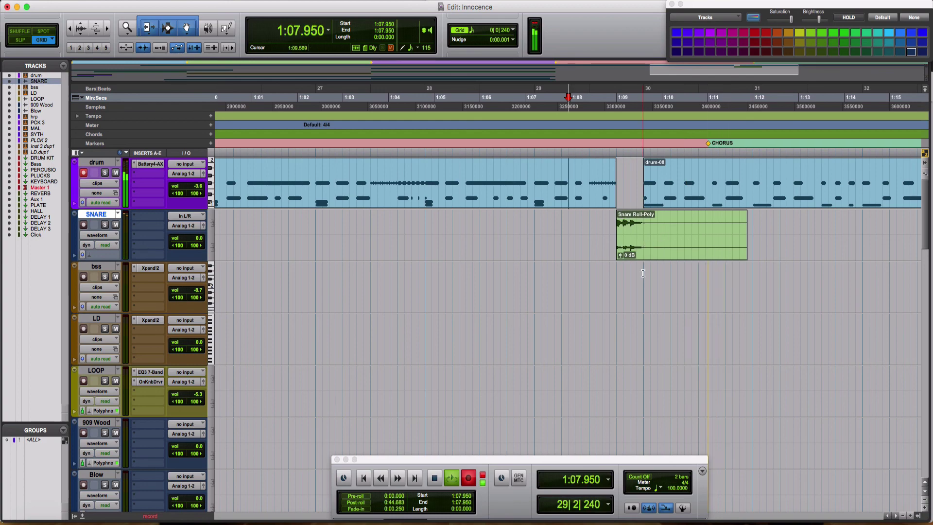
# Step: Duplicate the bss clip that starts at bar 14 so its copy begins at bar 30, and play the transition
pyautogui.moveTo(643, 273); pyautogui.dragTo(628, 310)
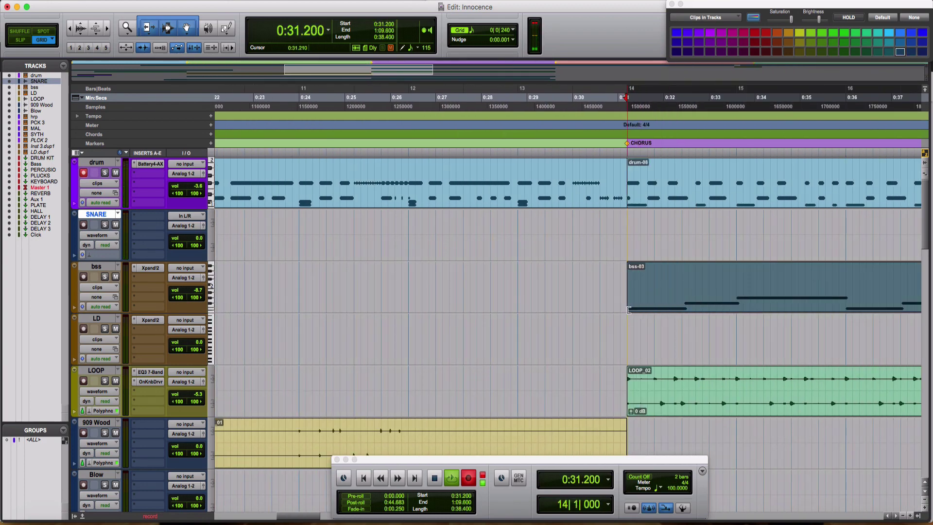
pyautogui.press('super+d')
pyautogui.press('space')
pyautogui.press('super+bracketleft')
pyautogui.press('super+bracketleft')
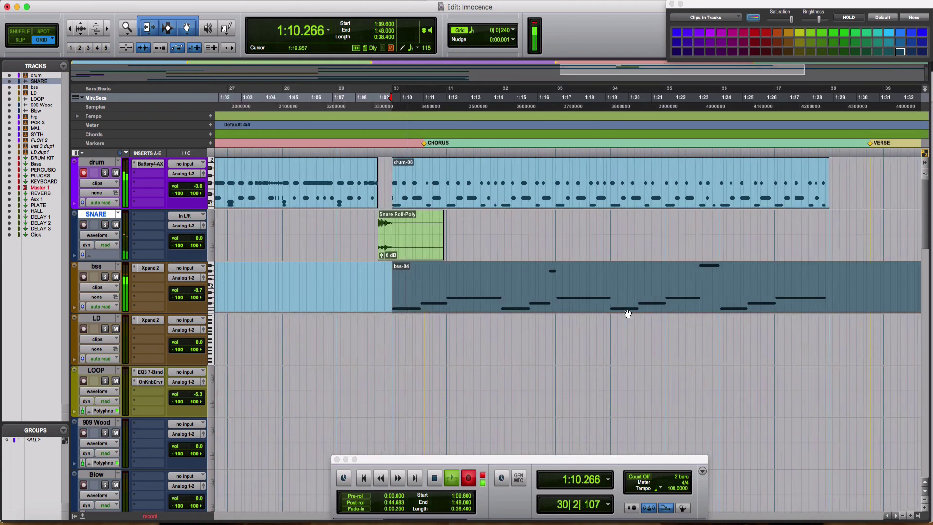
pyautogui.click(466, 231)
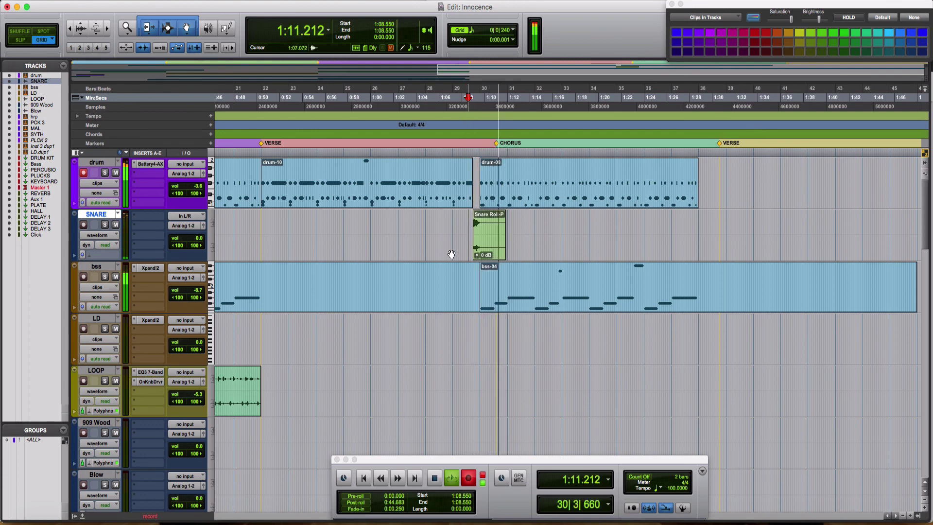
# Step: Duplicate the LOOP_02 chorus clip twice and delete the copy over the second verse, keeping the one at bar 30
pyautogui.click(235, 400)
pyautogui.press('super+d')
pyautogui.press('super+d')
pyautogui.click(428, 408)
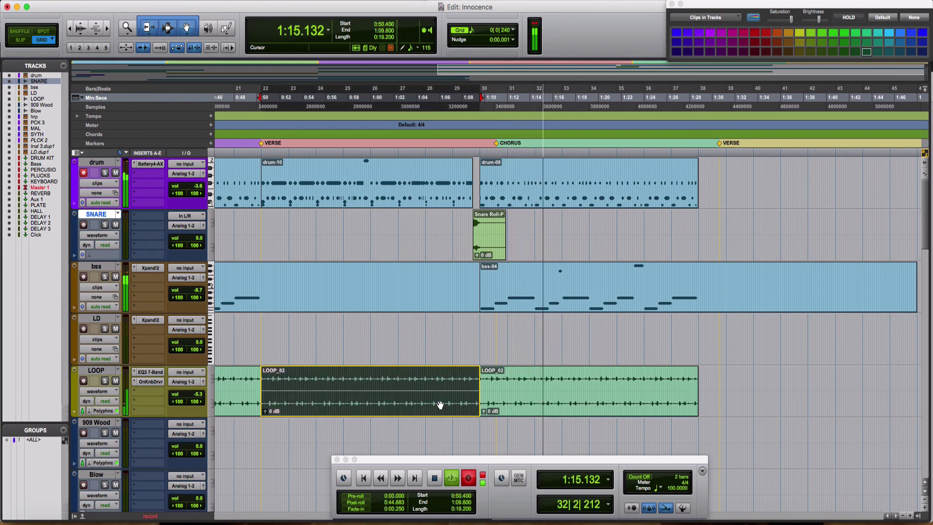
pyautogui.press('Delete')
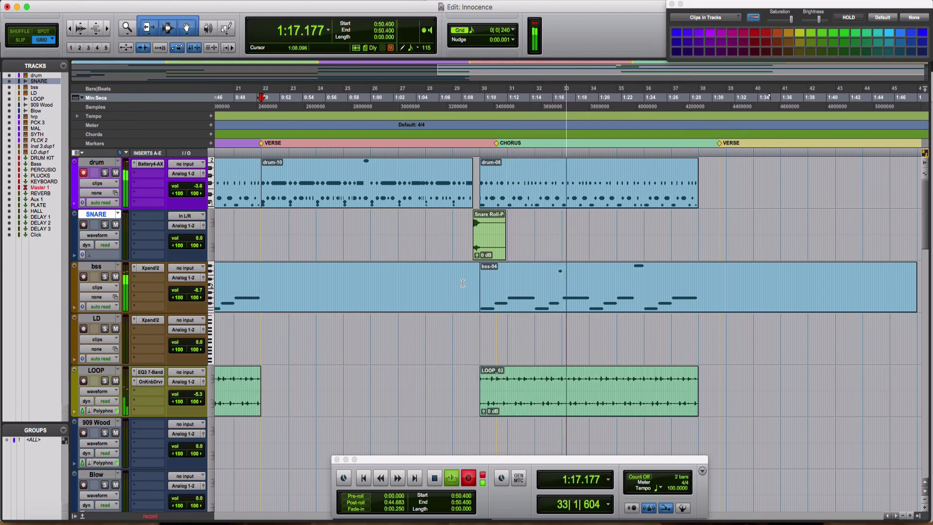
# Step: Duplicate the MAL-11 chorus clip twice and delete the copy over the second verse, keeping the one at bar 30
pyautogui.click(463, 283)
pyautogui.hscroll(-5, 467, 274)
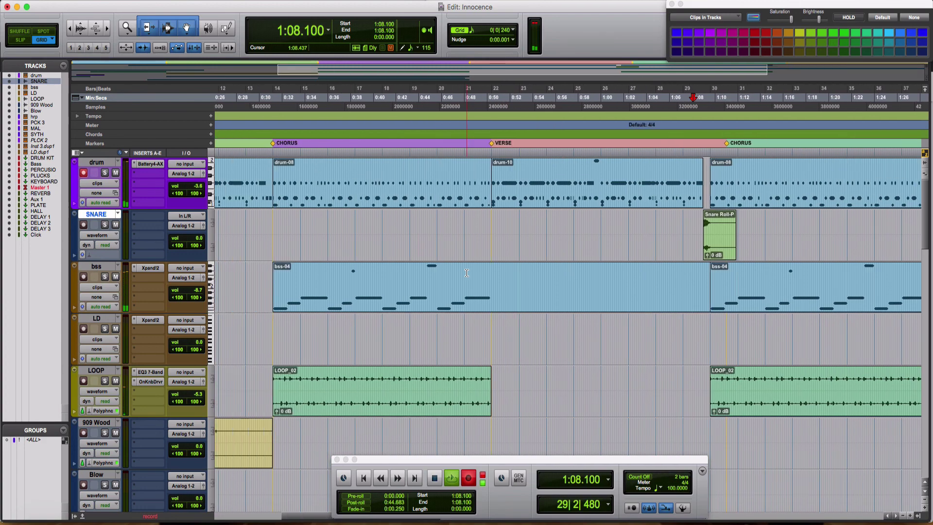
pyautogui.hscroll(-6, 467, 273)
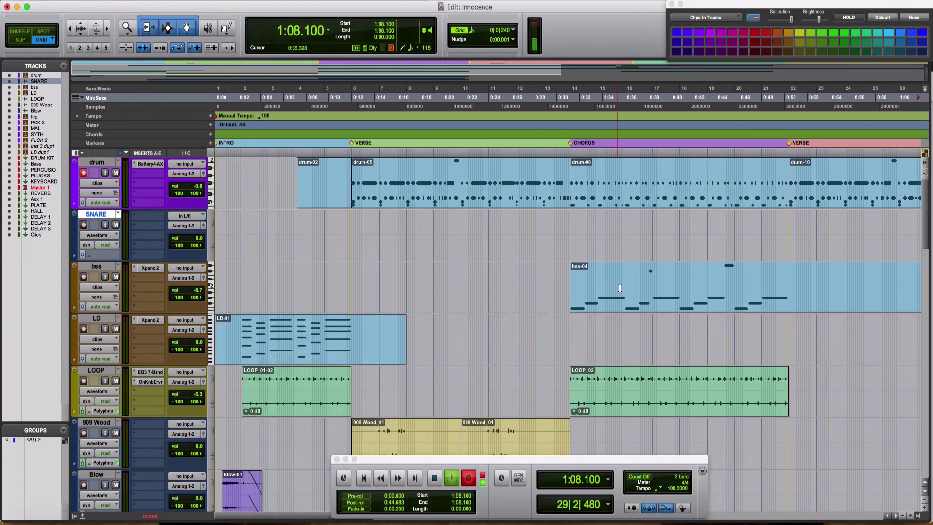
pyautogui.click(616, 305)
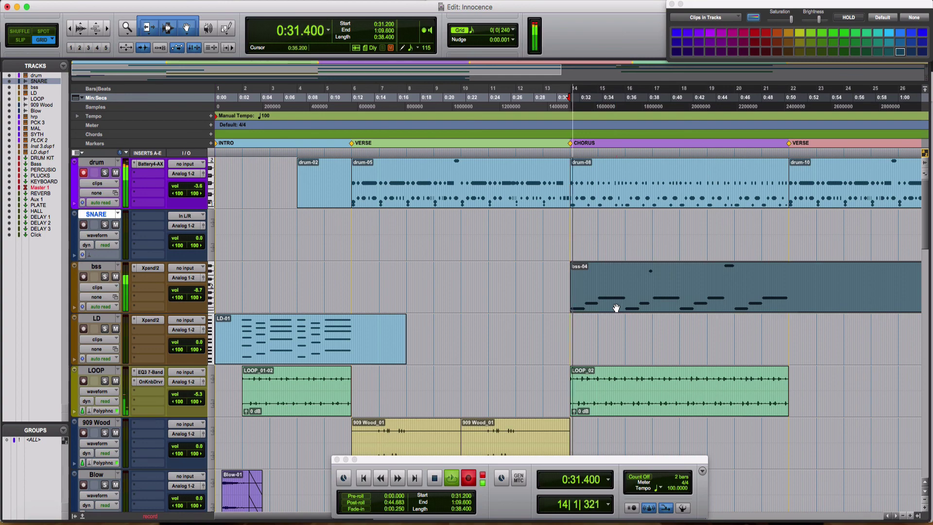
pyautogui.scroll(-5, 611, 306)
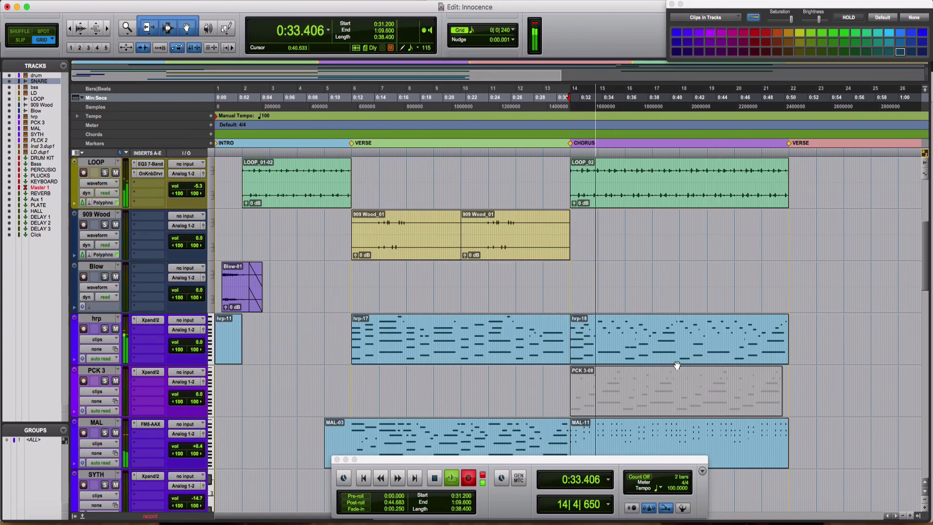
pyautogui.scroll(-1, 656, 374)
pyautogui.click(645, 408)
pyautogui.press('super+d')
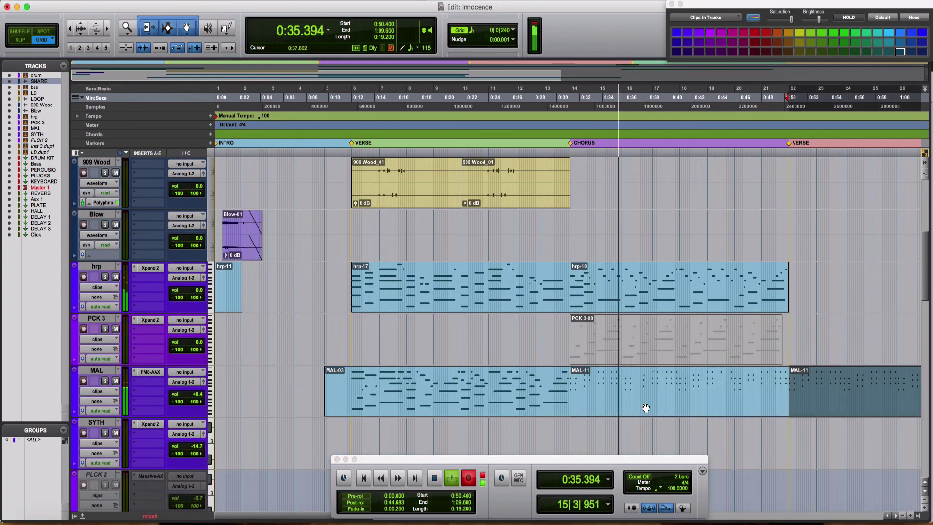
pyautogui.press('super+d')
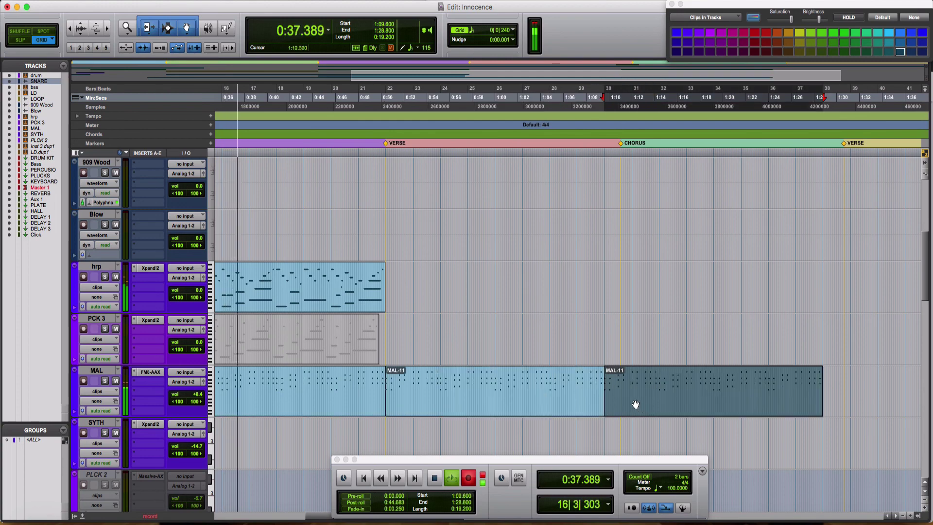
pyautogui.click(548, 401)
pyautogui.press('Delete')
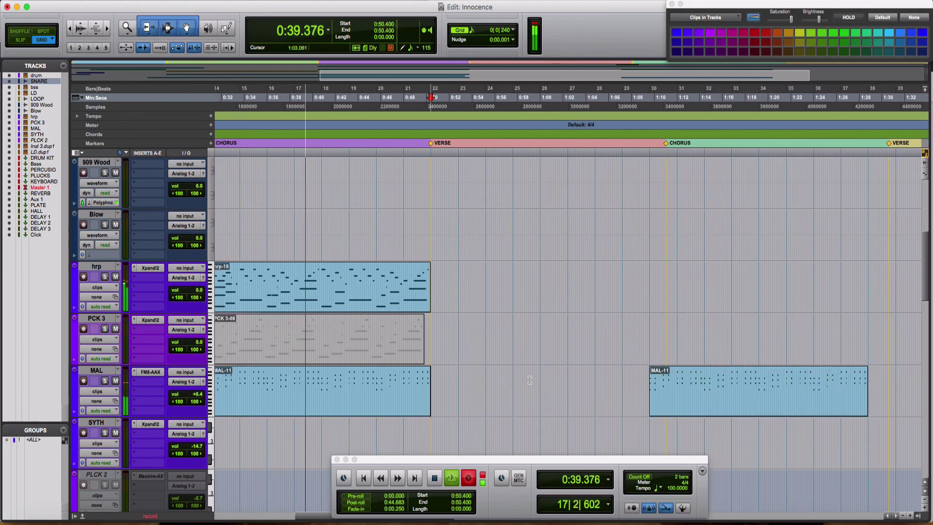
# Step: Consolidate the two 909 Wood_01 clips in the first verse into a single clip
pyautogui.press('super+bracketleft')
pyautogui.click(608, 383)
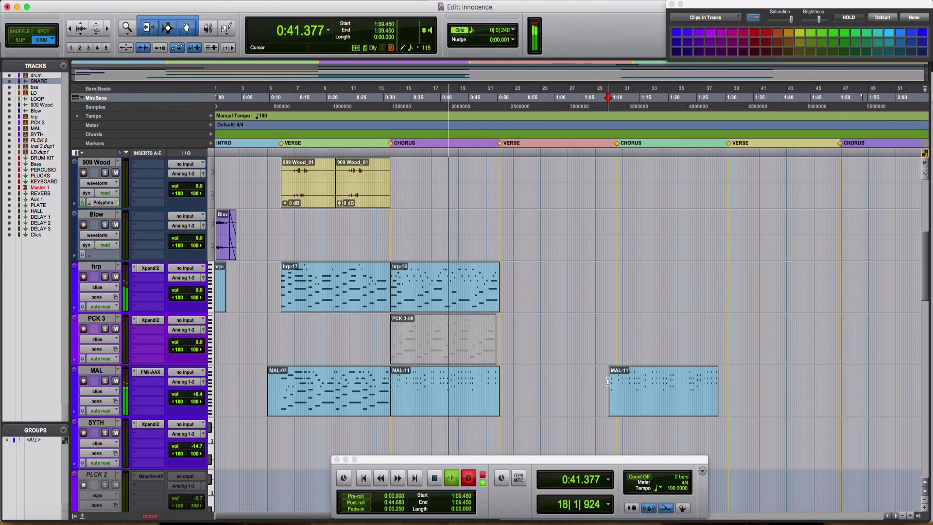
pyautogui.scroll(5, 605, 373)
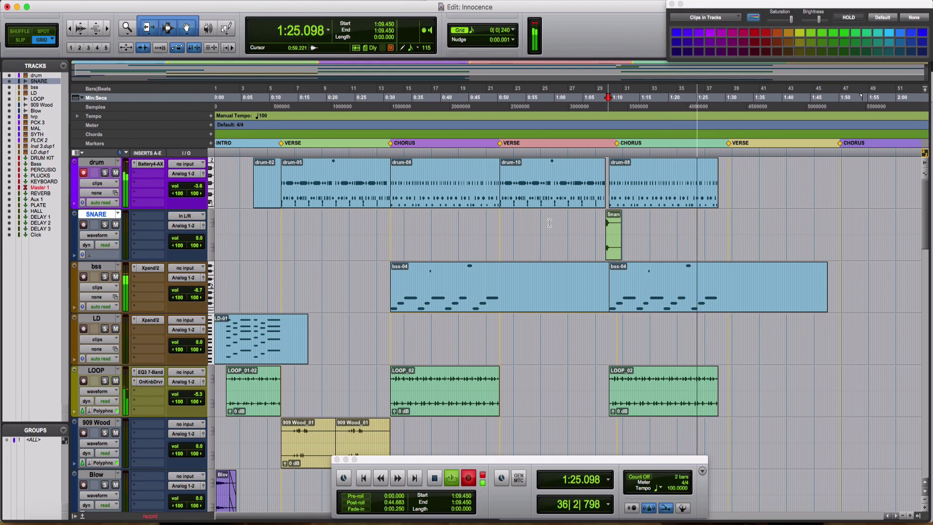
pyautogui.scroll(-3, 380, 299)
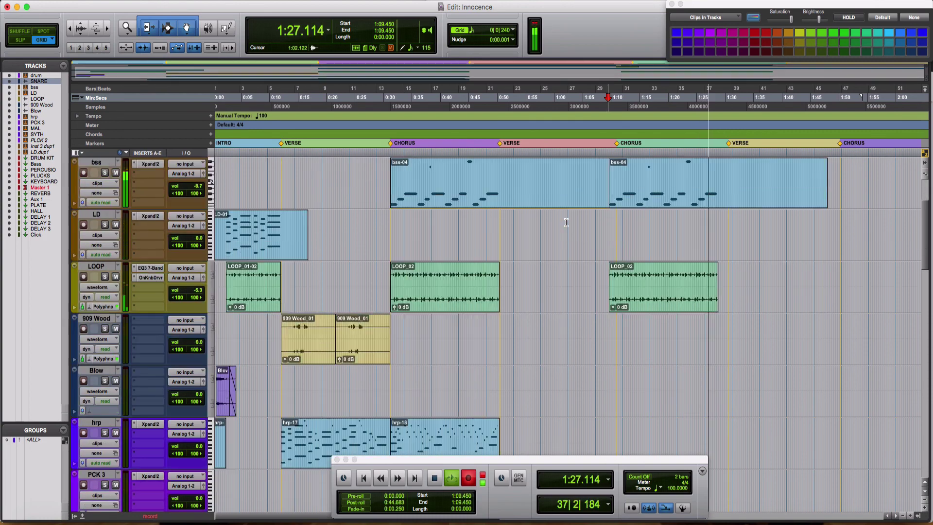
pyautogui.click(348, 328)
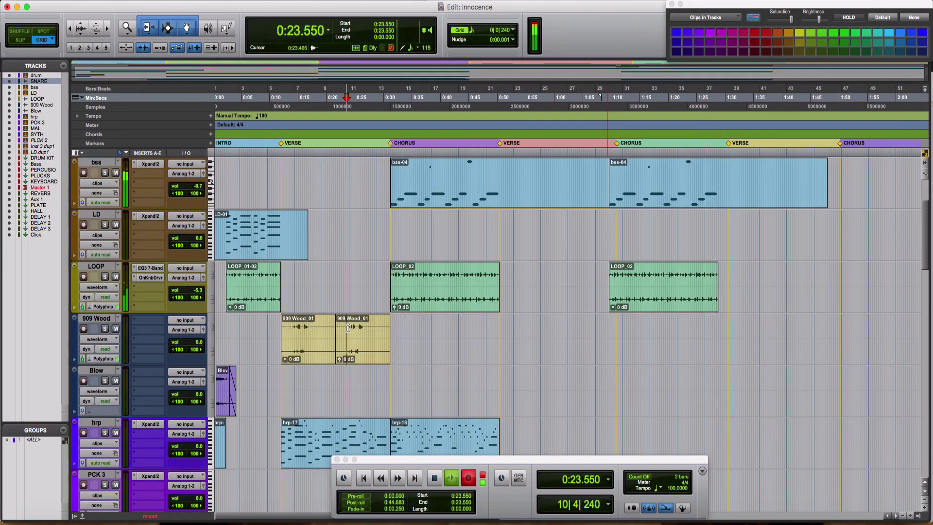
pyautogui.click(358, 351)
pyautogui.keyDown('shift'); pyautogui.click(310, 353); pyautogui.keyUp('shift')
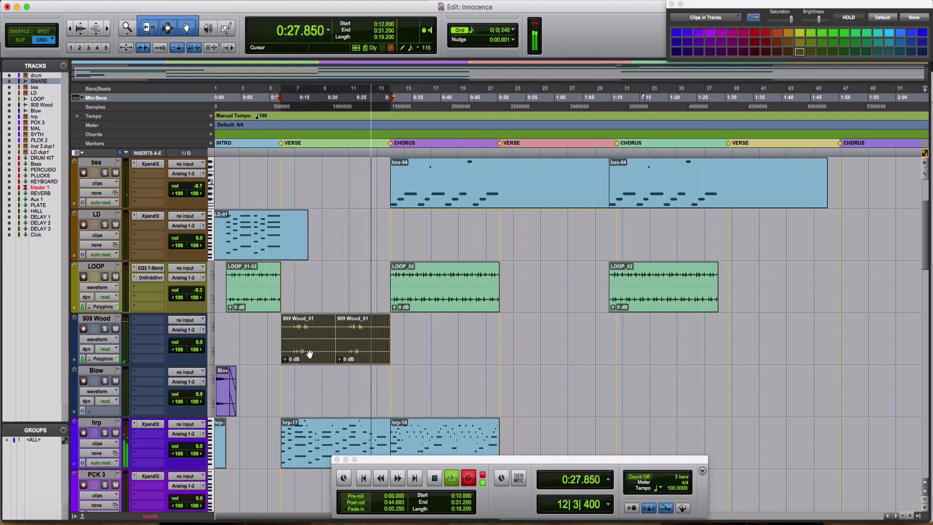
pyautogui.hotkey('alt', 'shift', '3')
# Step: Copy the consolidated 909 Wood verse clip and paste it at the start of the second verse, bar 22
pyautogui.rightClick(310, 351)
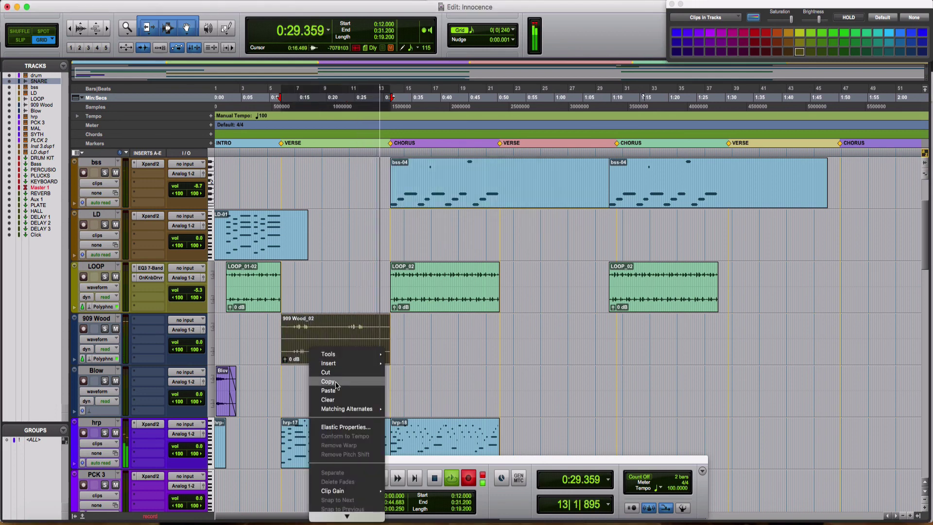
pyautogui.click(502, 336)
pyautogui.click(500, 332)
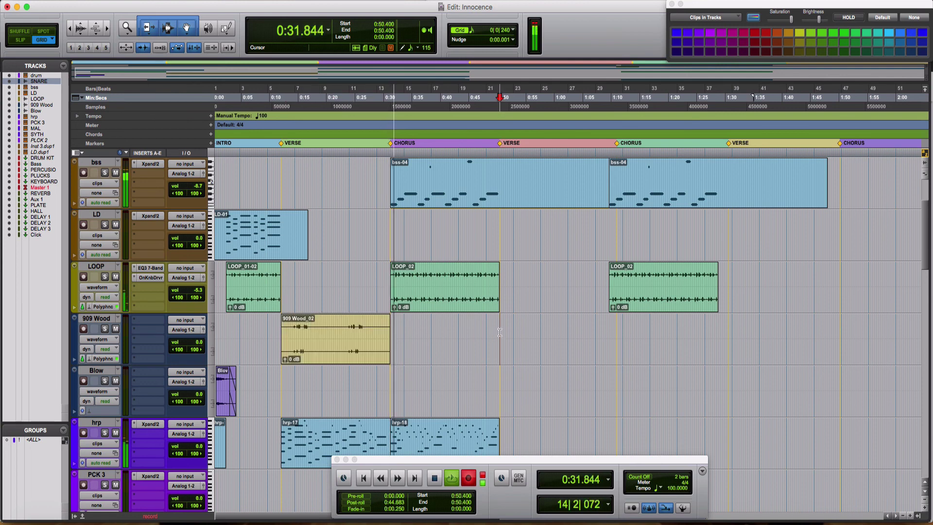
pyautogui.press('space')
pyautogui.press('super+v')
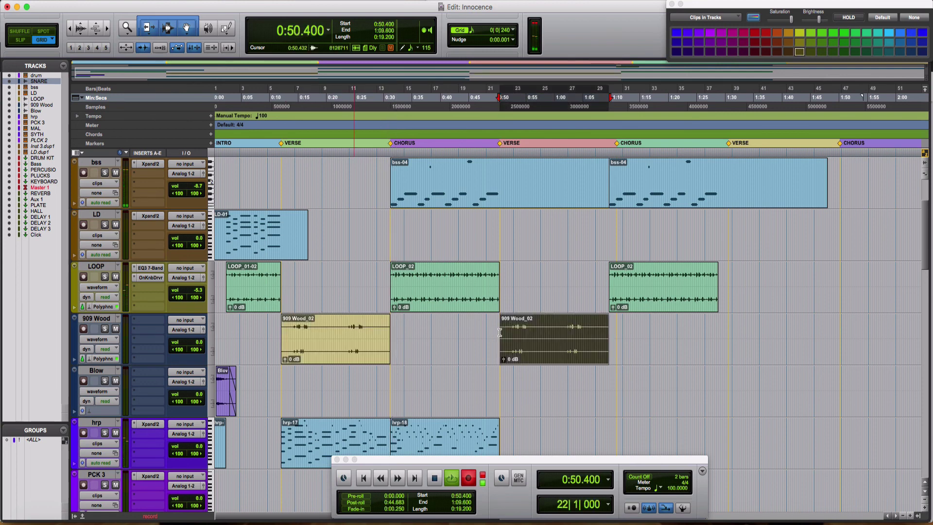
# Step: Duplicate the consolidated 909 Wood verse clip into the first chorus, starting at bar 14
pyautogui.doubleClick(378, 340)
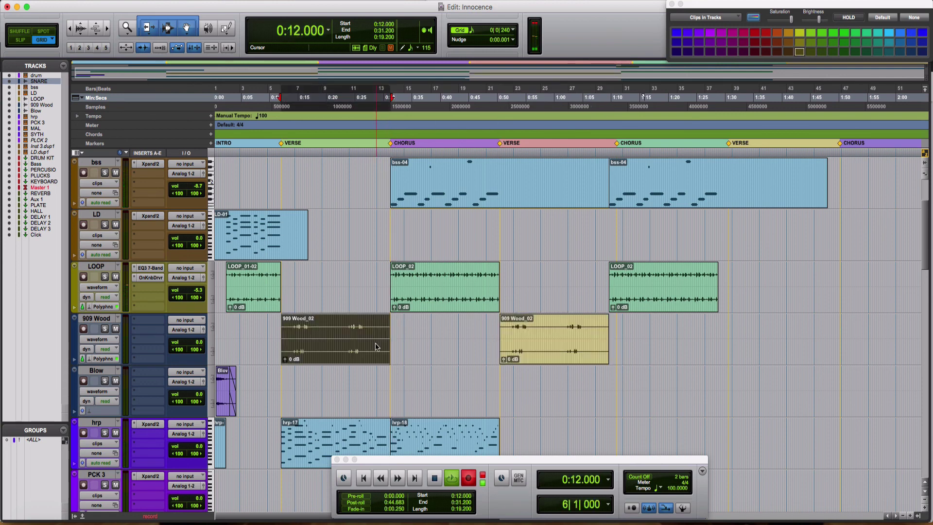
pyautogui.press('super+d')
pyautogui.press('super+bracketright')
pyautogui.press('super+bracketright')
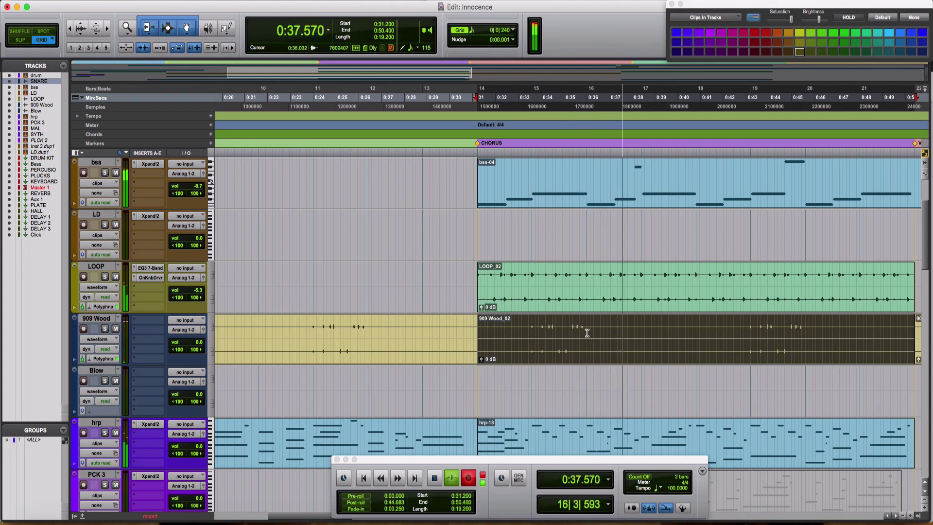
# Step: Repeat the 909 Wood section from bar 14 to 16 three times to fill the first chorus up to bar 22
pyautogui.moveTo(586, 333); pyautogui.dragTo(480, 339)
pyautogui.press('super+d')
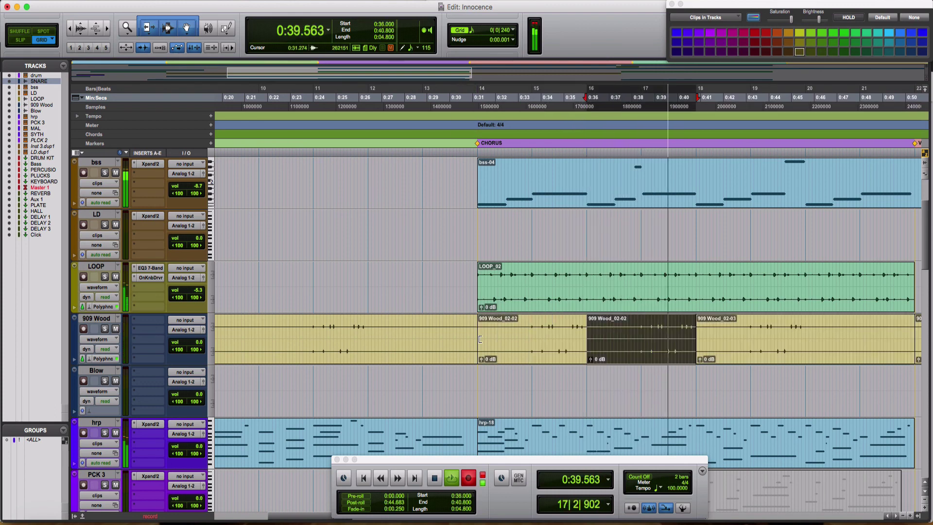
pyautogui.press('super+d')
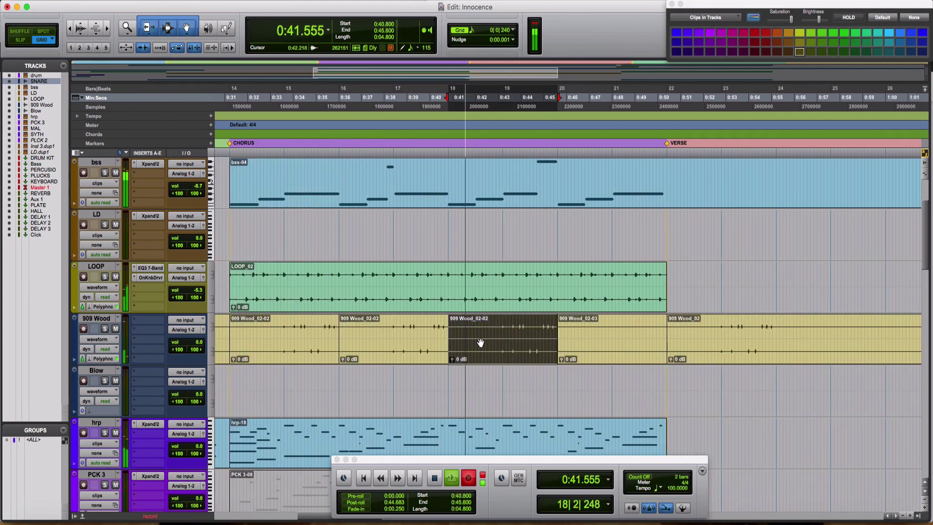
pyautogui.press('super+d')
# Step: Delete the 909 Wood clip at the start of the second verse
pyautogui.click(739, 353)
pyautogui.press('Delete')
pyautogui.press('super+bracketleft')
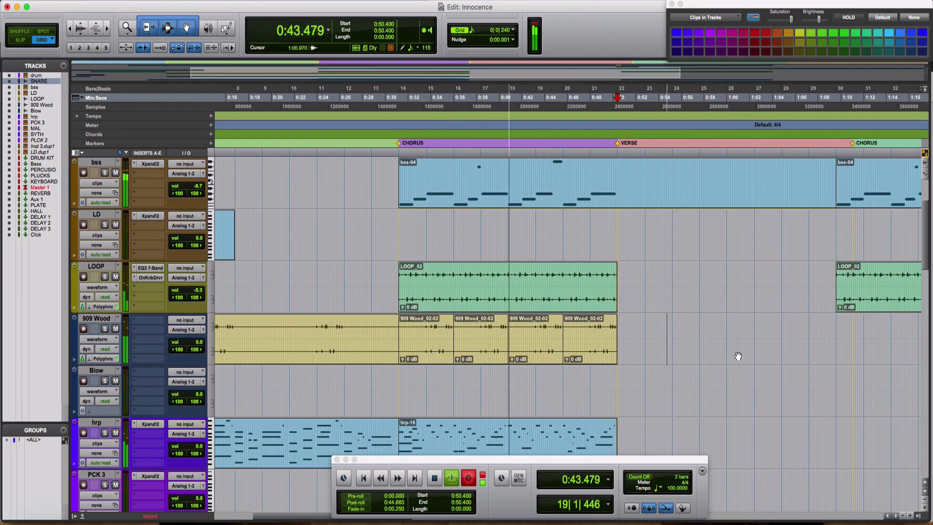
# Step: Consolidate the four two-bar 909 Wood clips in the first chorus into one clip
pyautogui.click(404, 357)
pyautogui.keyDown('shift'); pyautogui.click(592, 356); pyautogui.keyUp('shift')
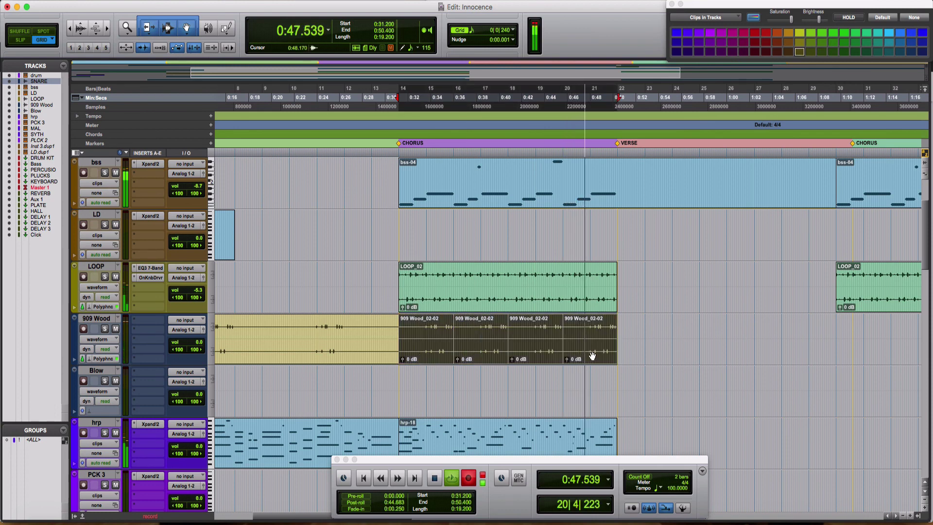
pyautogui.hotkey('alt', 'shift', '3')
# Step: Duplicate the 909 Wood verse and chorus clips together so the copies start at the second verse, bar 22
pyautogui.keyDown('shift'); pyautogui.click(359, 349); pyautogui.keyUp('shift')
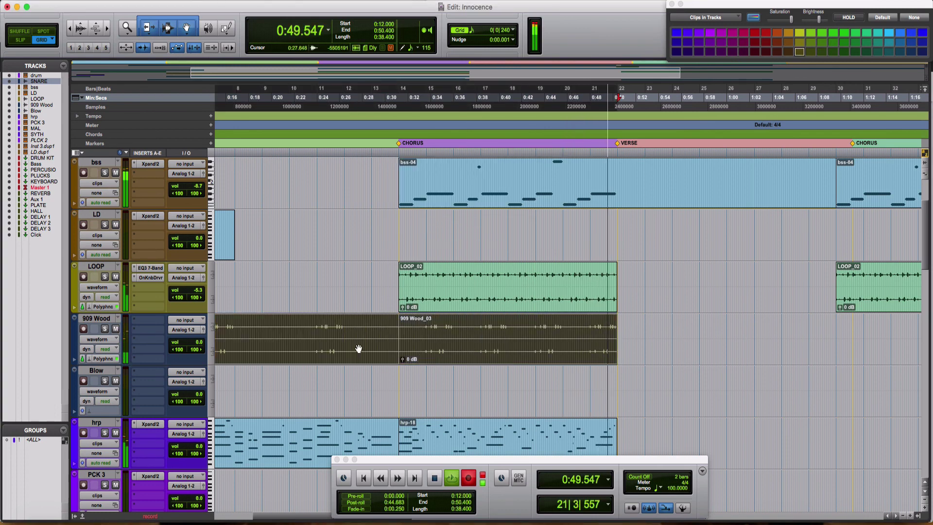
pyautogui.press('super+d')
pyautogui.press('space')
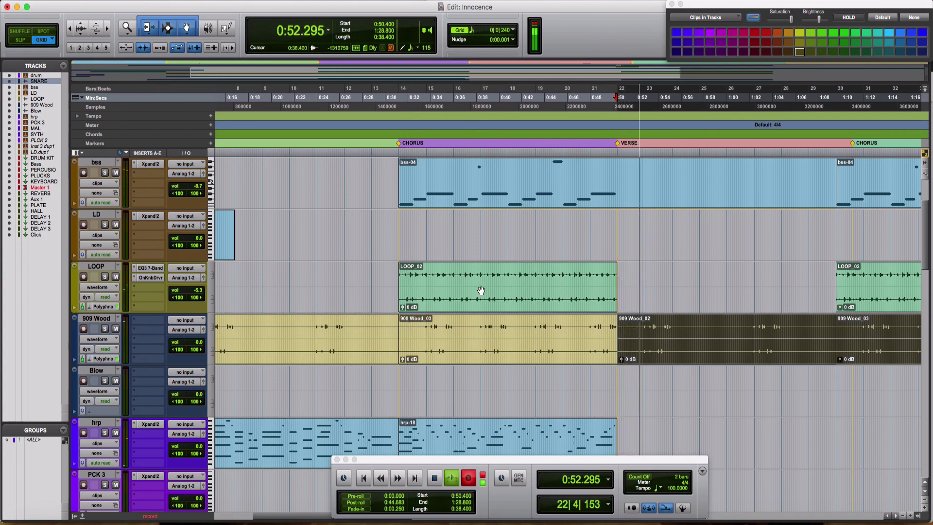
# Step: Review the tracks around the second verse and replay the song from its beginning
pyautogui.scroll(-2, 481, 290)
pyautogui.scroll(-2, 481, 291)
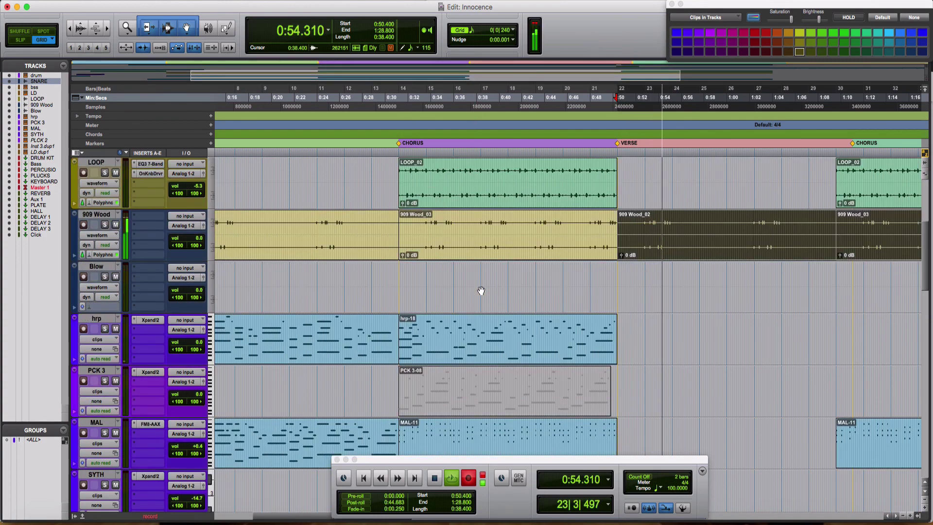
pyautogui.scroll(6, 481, 290)
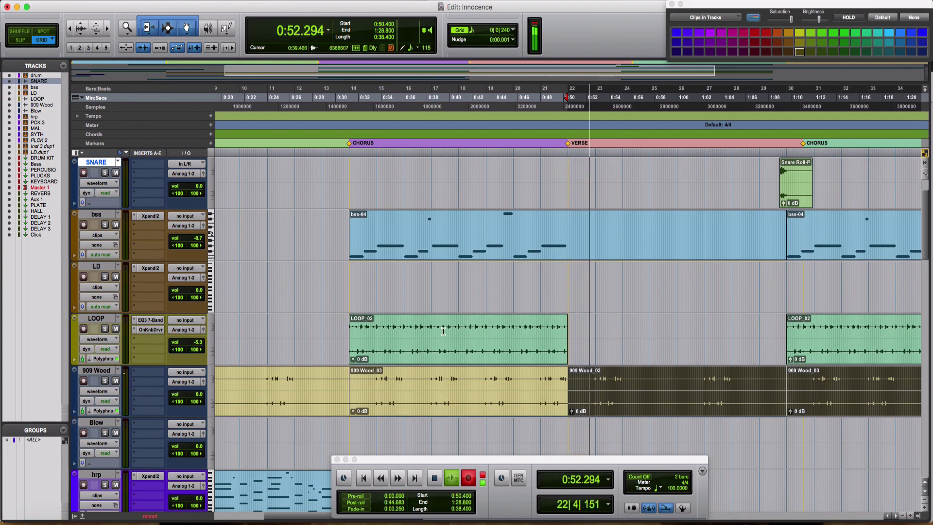
pyautogui.press('Return')
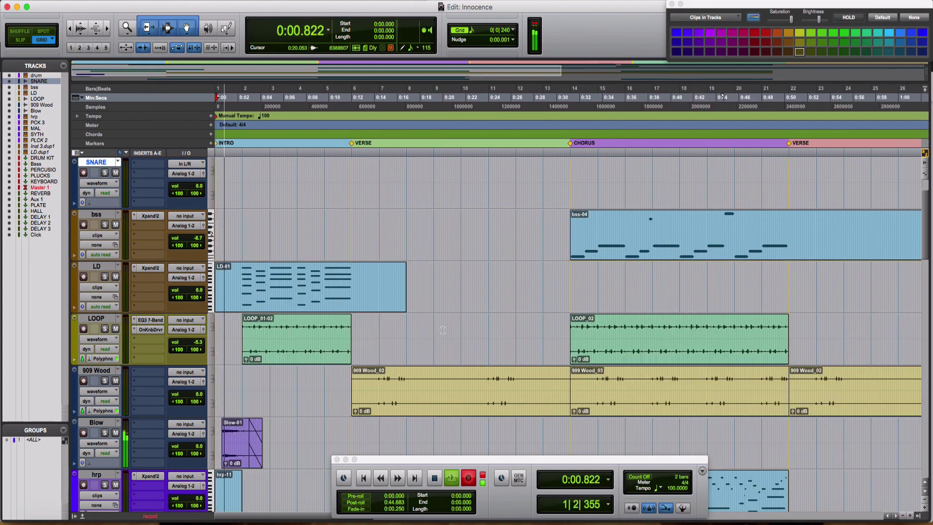
pyautogui.scroll(-6, 424, 308)
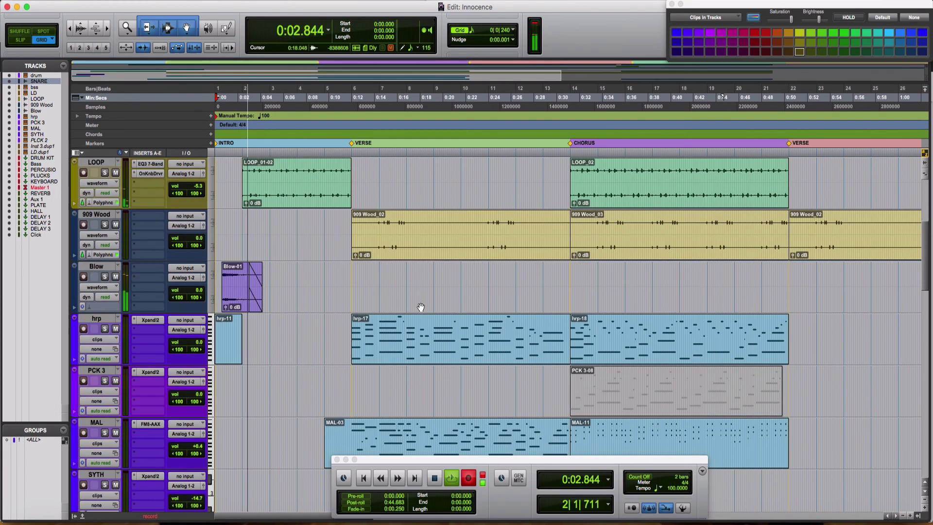
# Step: Select the Blow track from the start of the intro Blow clip at 0:00.600 to 0:28.800, bar 13, and duplicate that range
pyautogui.click(544, 277)
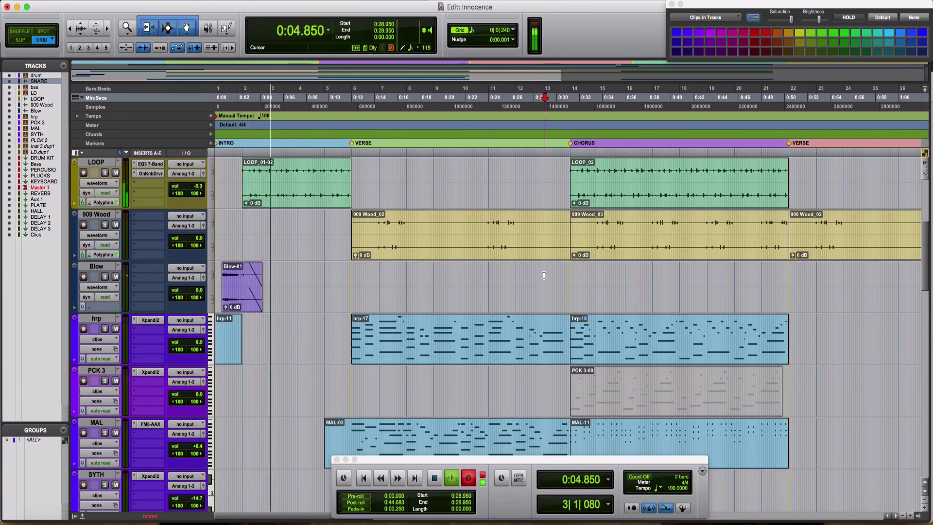
pyautogui.moveTo(543, 276); pyautogui.dragTo(221, 298)
pyautogui.press('super+bracketright')
pyautogui.press('super+bracketright')
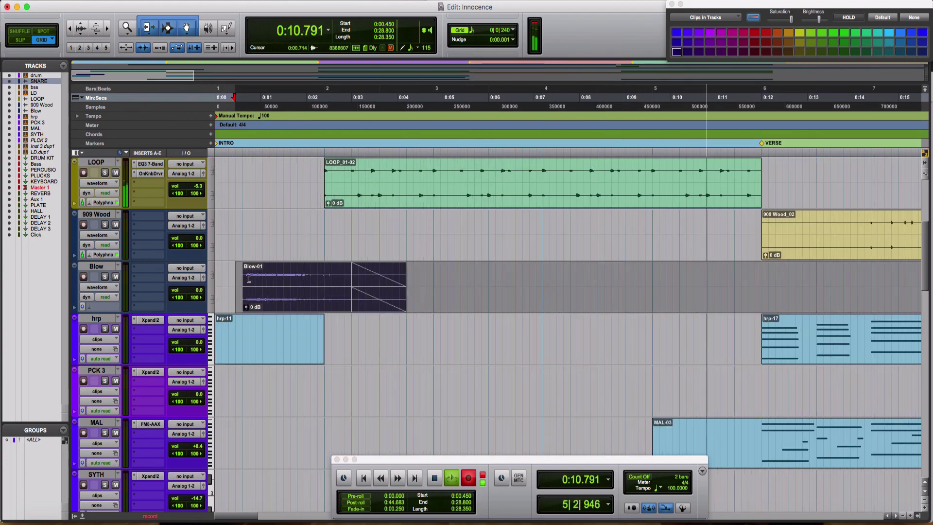
pyautogui.moveTo(248, 278); pyautogui.dragTo(245, 280)
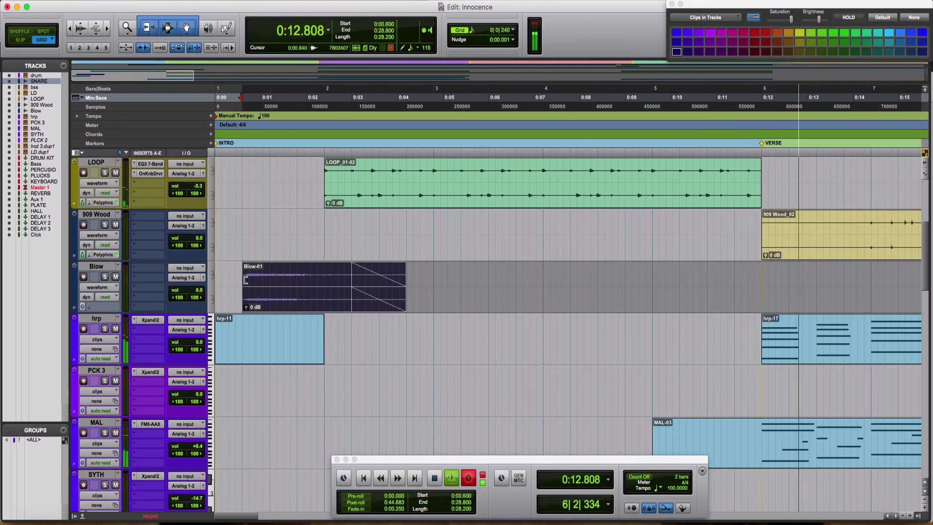
pyautogui.press('super+bracketleft')
pyautogui.press('super+bracketleft')
pyautogui.hotkey('ctrl', "'")
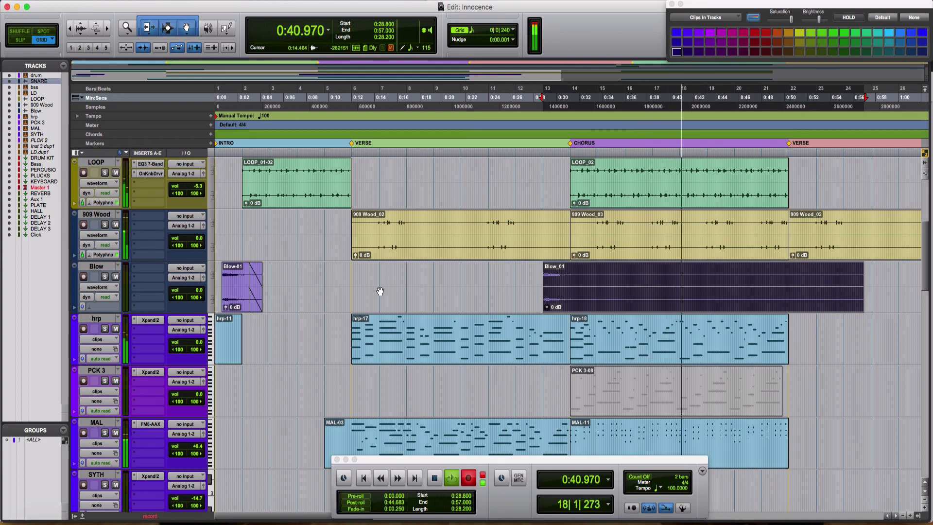
# Step: Unmute the PCK 3 clip in the first chorus and mute the PCK 3 track instead
pyautogui.click(603, 406)
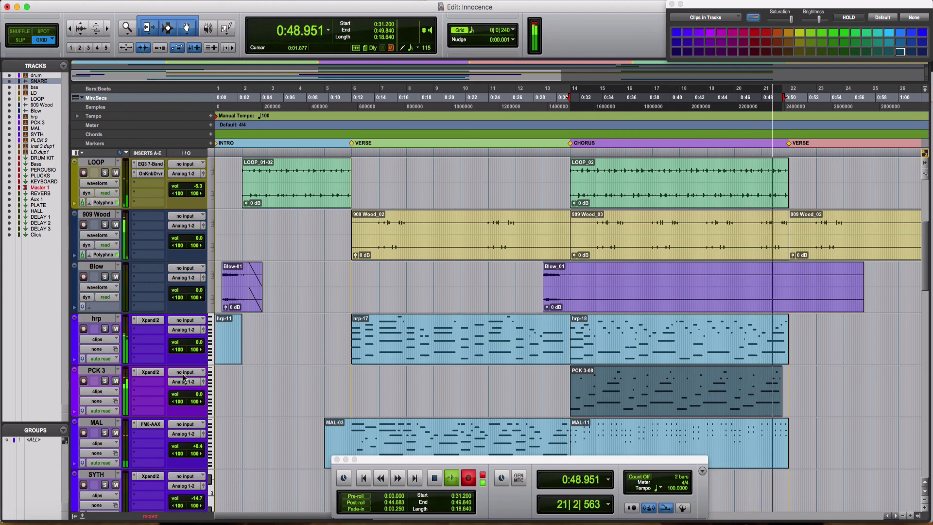
pyautogui.scroll(-3, 511, 382)
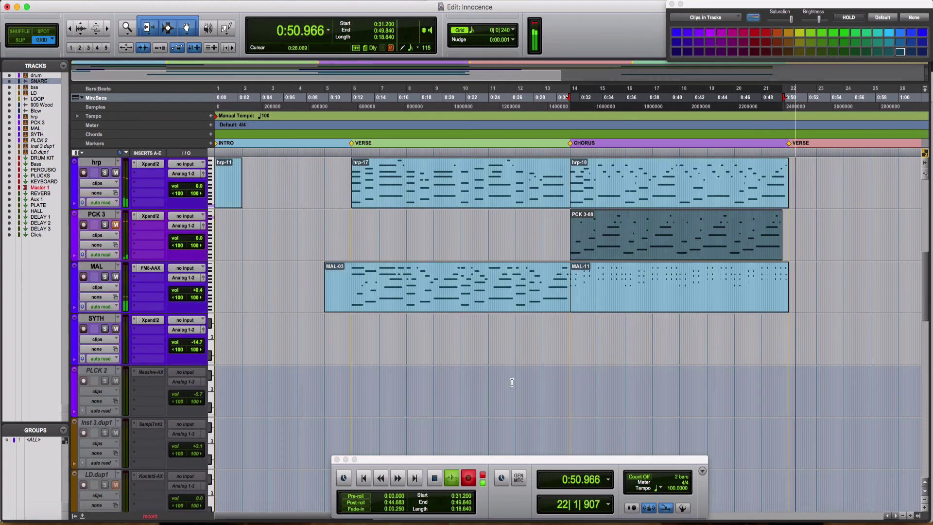
pyautogui.scroll(7, 512, 383)
pyautogui.scroll(-4, 508, 381)
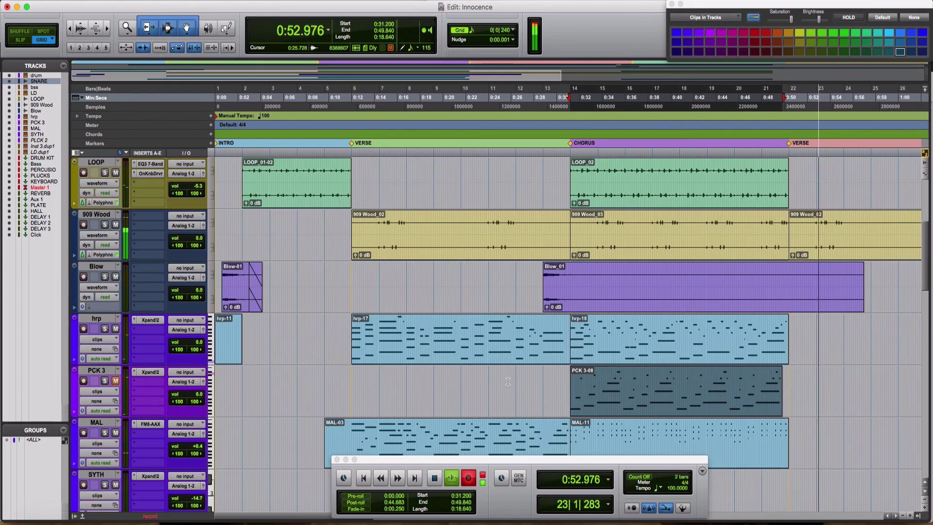
# Step: Review the clips on all tracks across the whole song and play from just before the first chorus
pyautogui.scroll(-8, 508, 380)
pyautogui.scroll(7, 507, 382)
pyautogui.press('super+bracketleft')
pyautogui.press('super+bracketleft')
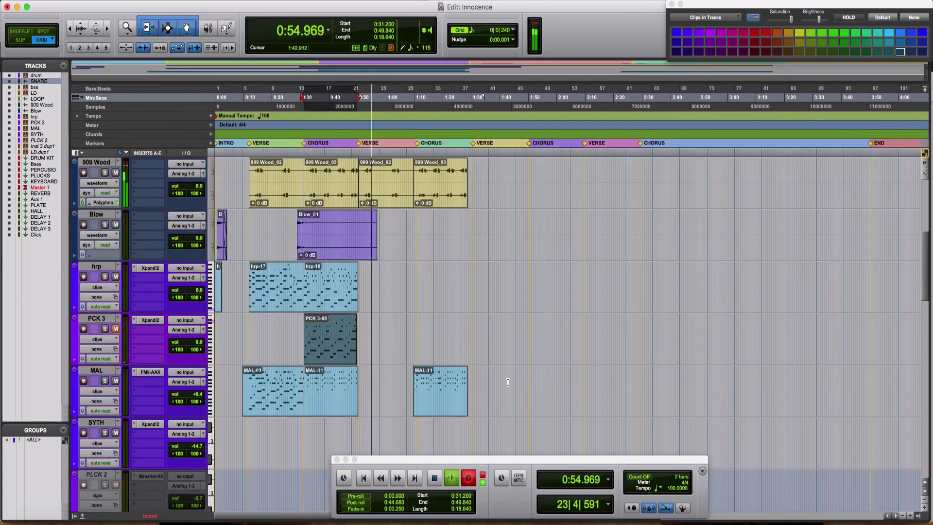
pyautogui.scroll(-2, 508, 383)
pyautogui.scroll(1, 434, 299)
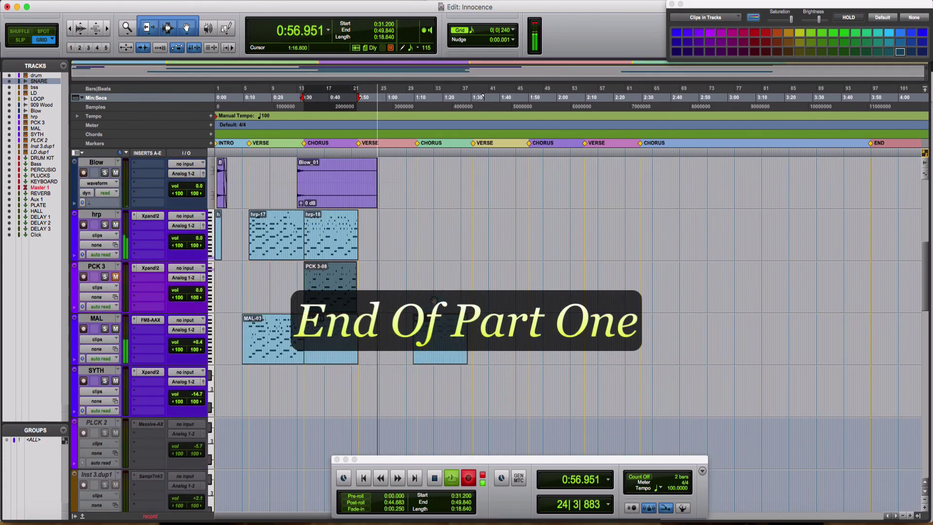
pyautogui.click(299, 346)
pyautogui.scroll(6, 298, 346)
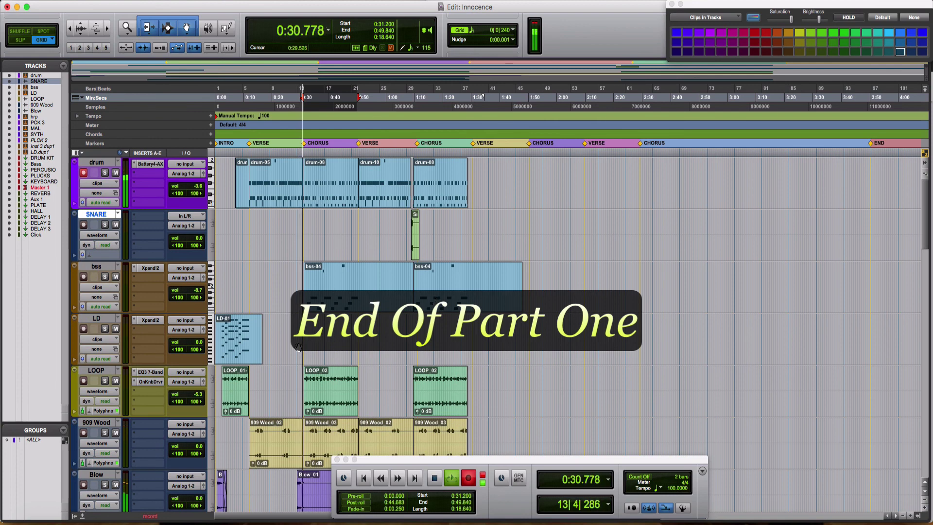
# Step: Play the song from the LD clip in the intro and rename the LD track as PD
pyautogui.click(236, 344)
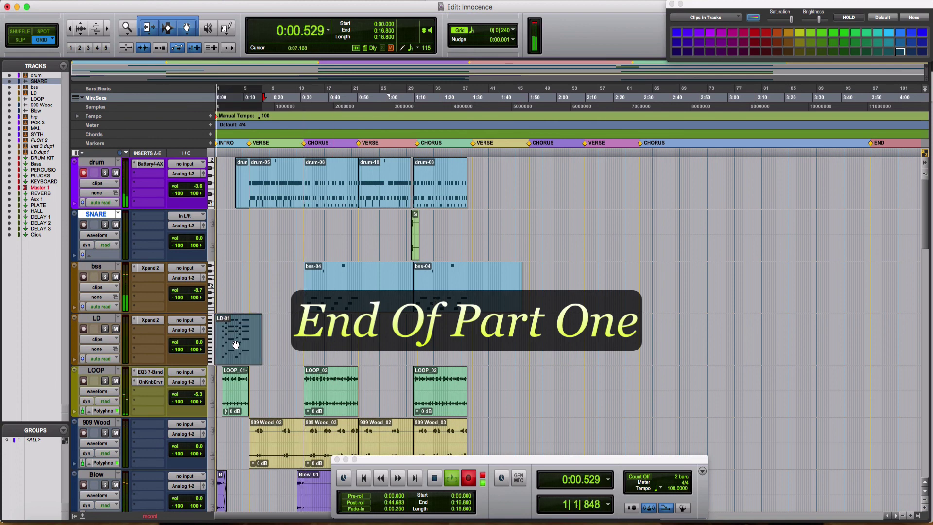
pyautogui.doubleClick(100, 318)
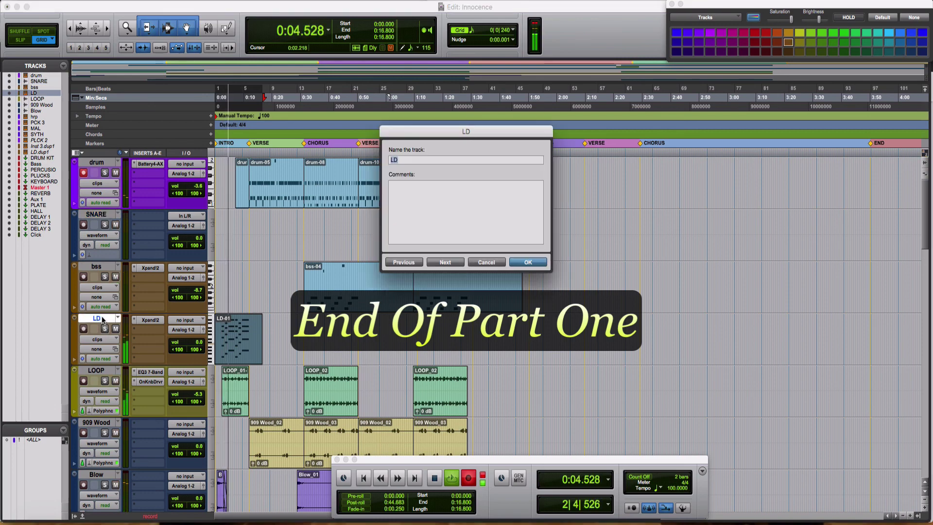
pyautogui.write('P')
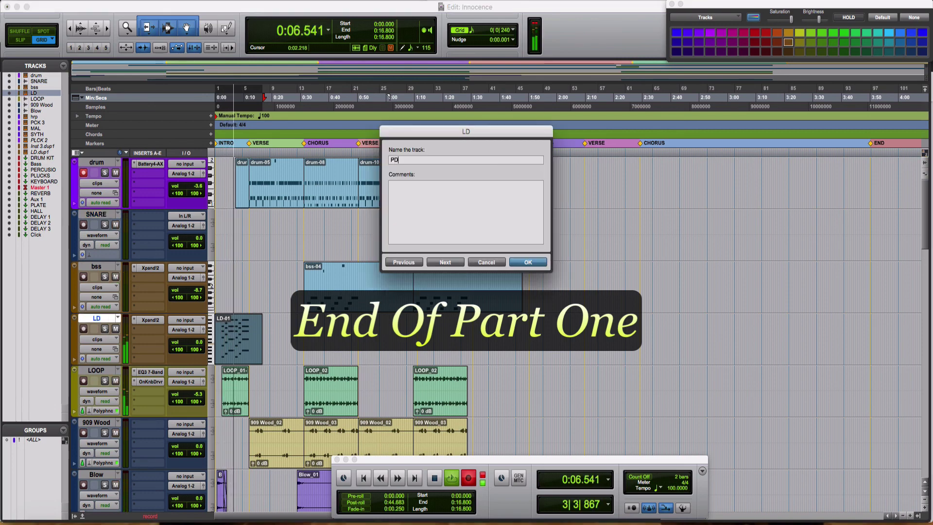
pyautogui.press('Return')
# Step: Play the second chorus from the MAL clip at bar 30 and review the surrounding tracks
pyautogui.scroll(-10, 365, 263)
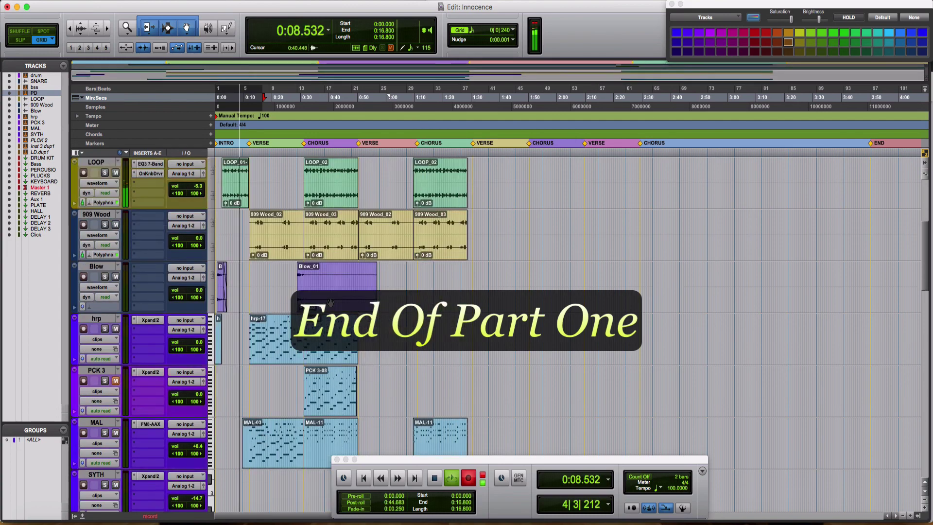
pyautogui.click(439, 243)
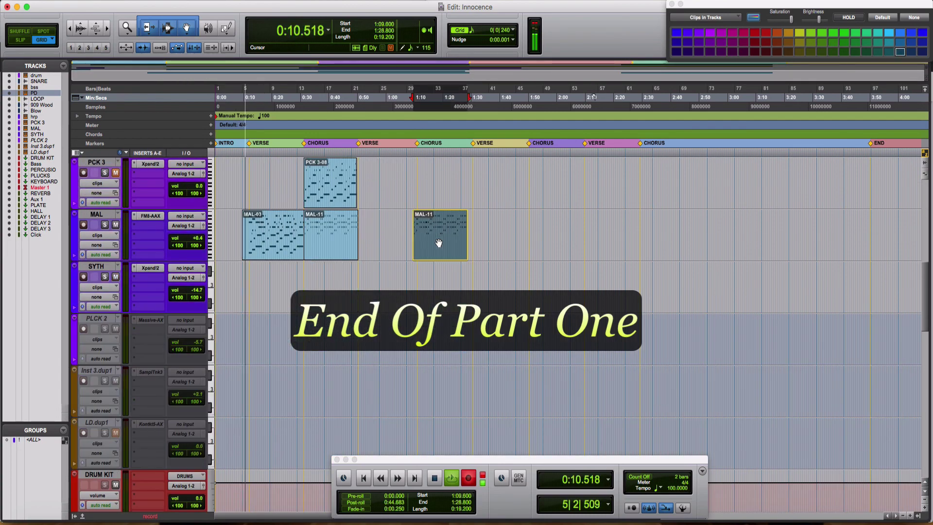
pyautogui.scroll(5, 439, 243)
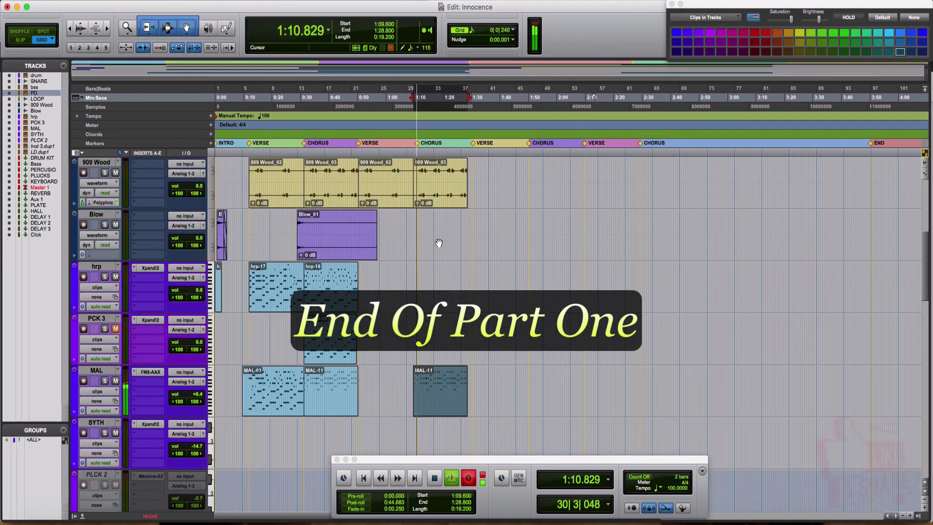
pyautogui.press('space')
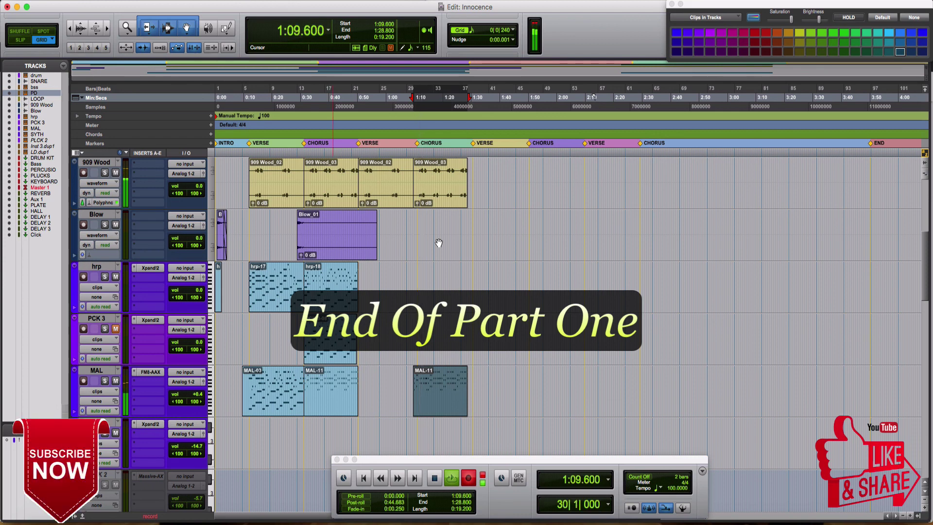
pyautogui.press('space')
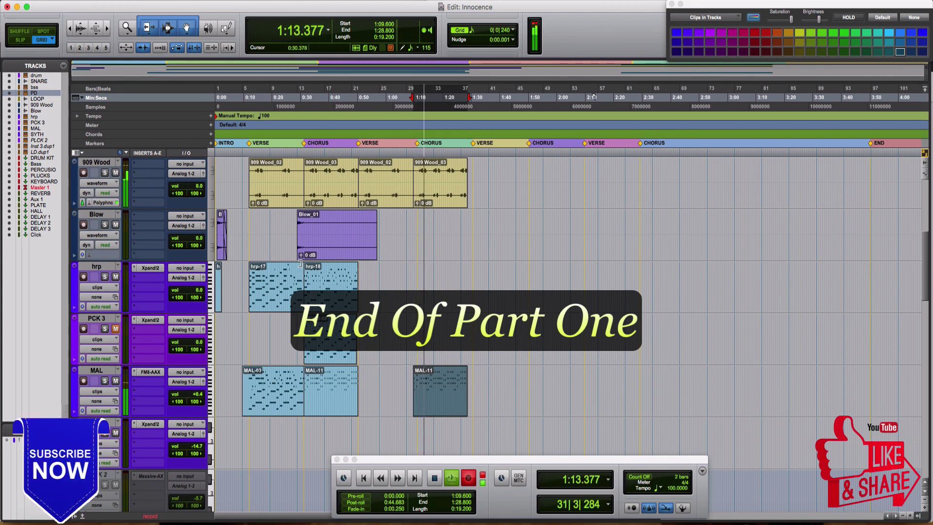
pyautogui.scroll(-2, 305, 263)
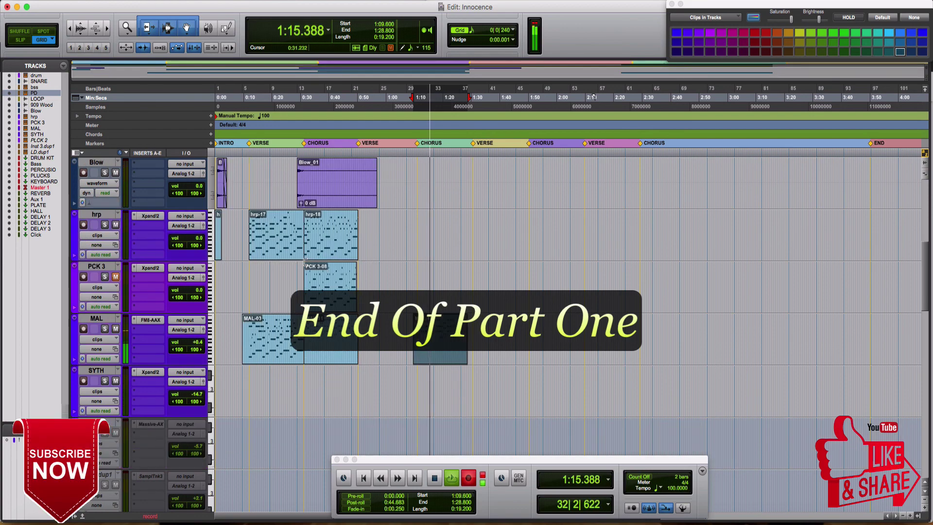
pyautogui.scroll(2, 306, 263)
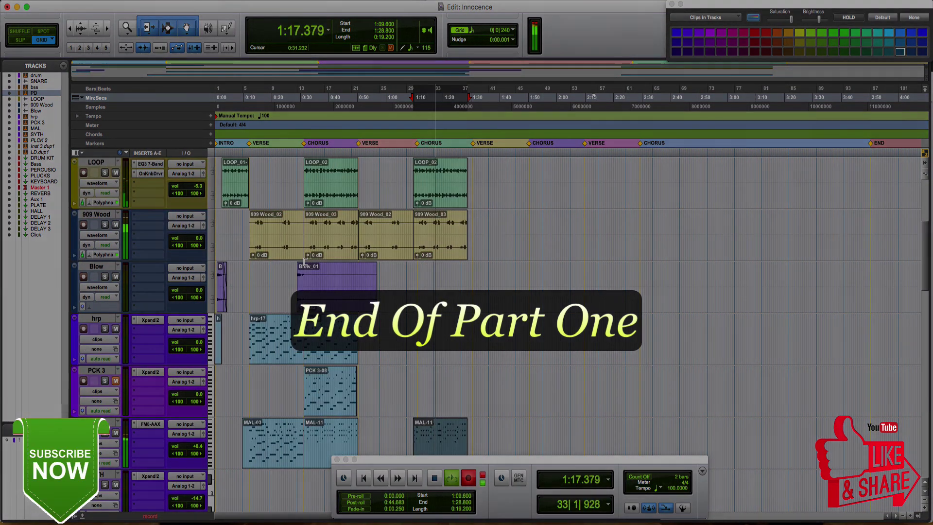